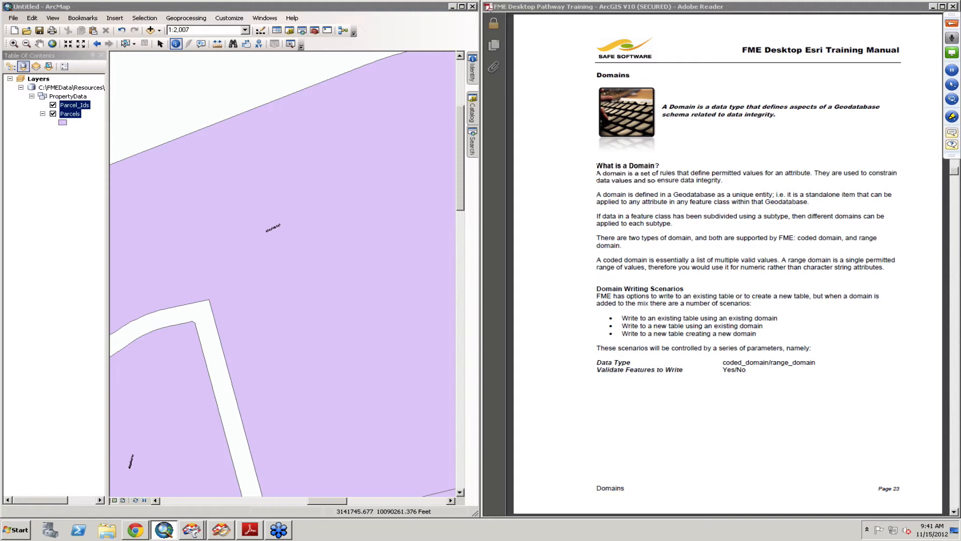
- Scroll through the training manual's Domains section to reach Example 4: Writing a Coded Domain
{"action": "left_click", "coordinate": [846, 463]}
{"action": "scroll", "coordinate": [845, 463], "scroll_direction": "down", "scroll_amount": 1}
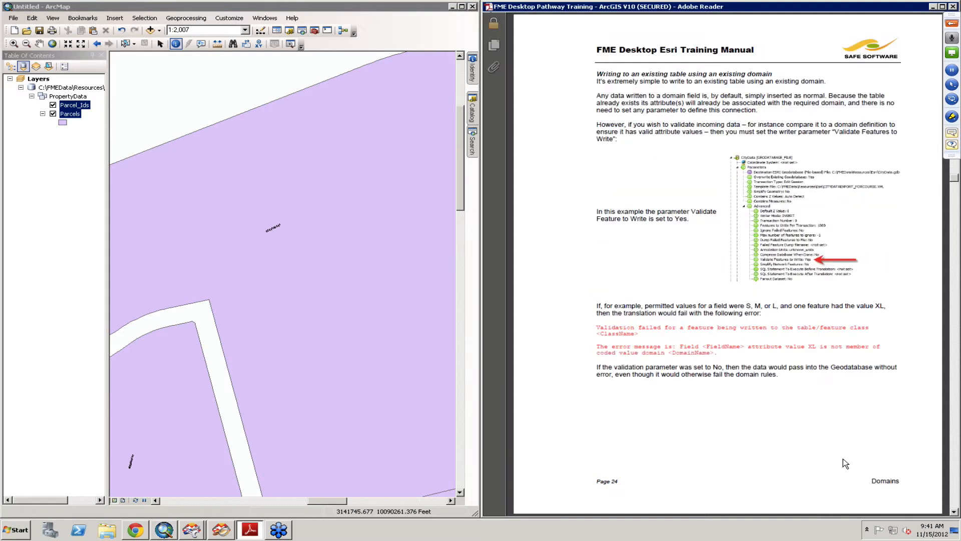
{"action": "scroll", "coordinate": [846, 463], "scroll_direction": "down", "scroll_amount": 1}
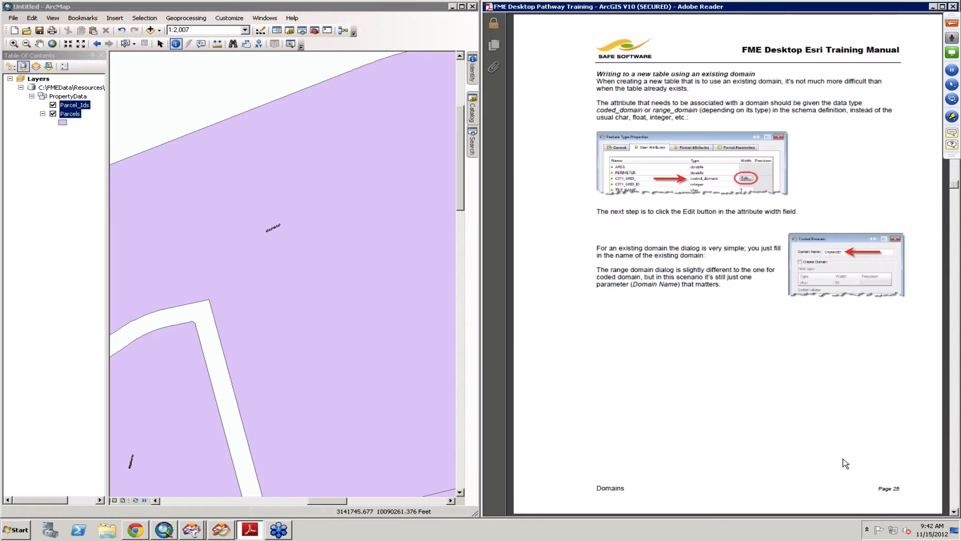
{"action": "scroll", "coordinate": [845, 463], "scroll_direction": "down", "scroll_amount": 1}
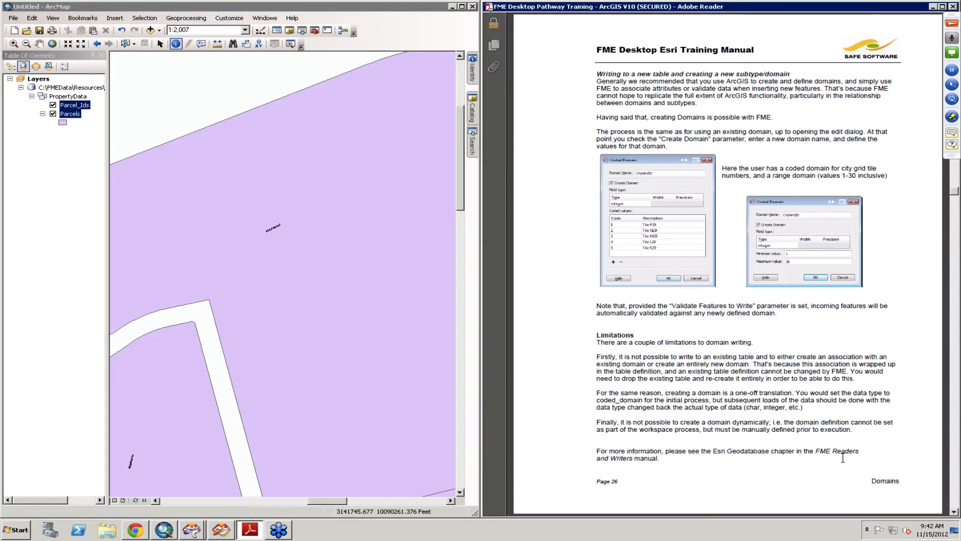
{"action": "scroll", "coordinate": [844, 460], "scroll_direction": "down", "scroll_amount": 2}
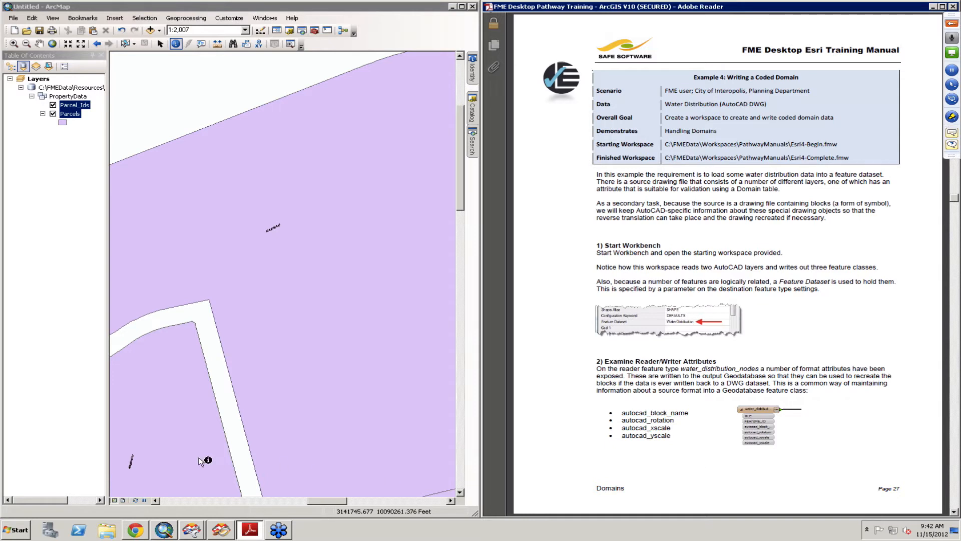
- Switch to the FME Workbench window and save the current workspace as Example3.fmw
{"action": "left_click", "coordinate": [192, 530]}
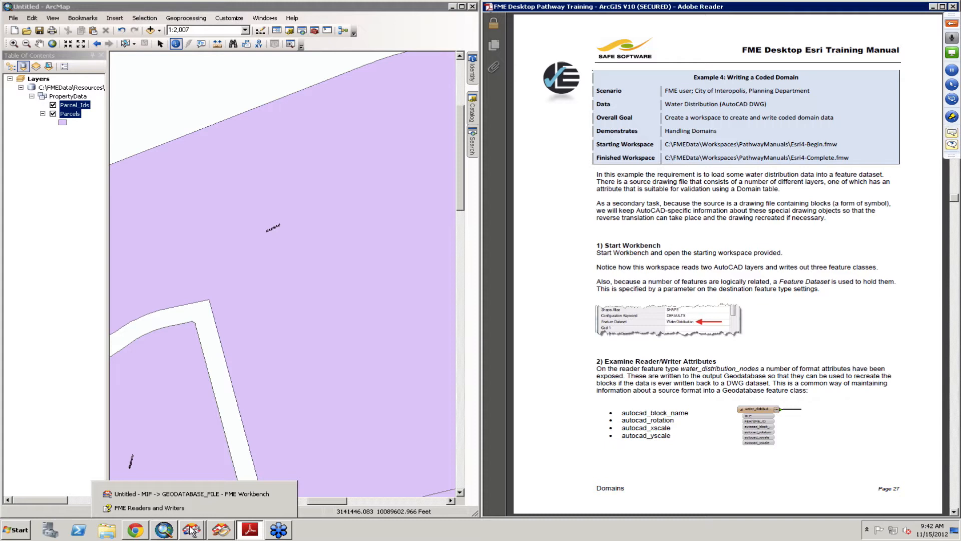
{"action": "left_click", "coordinate": [191, 530]}
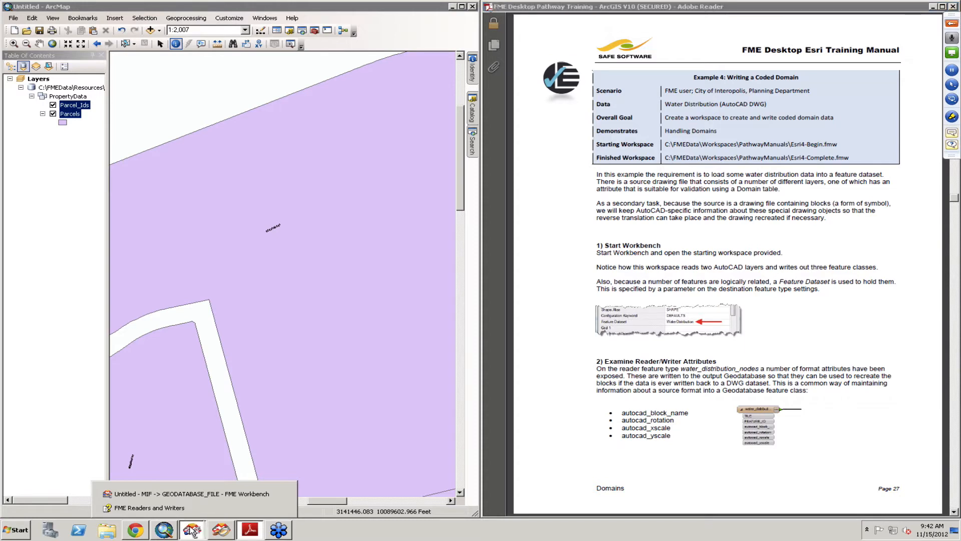
{"action": "left_click", "coordinate": [195, 494]}
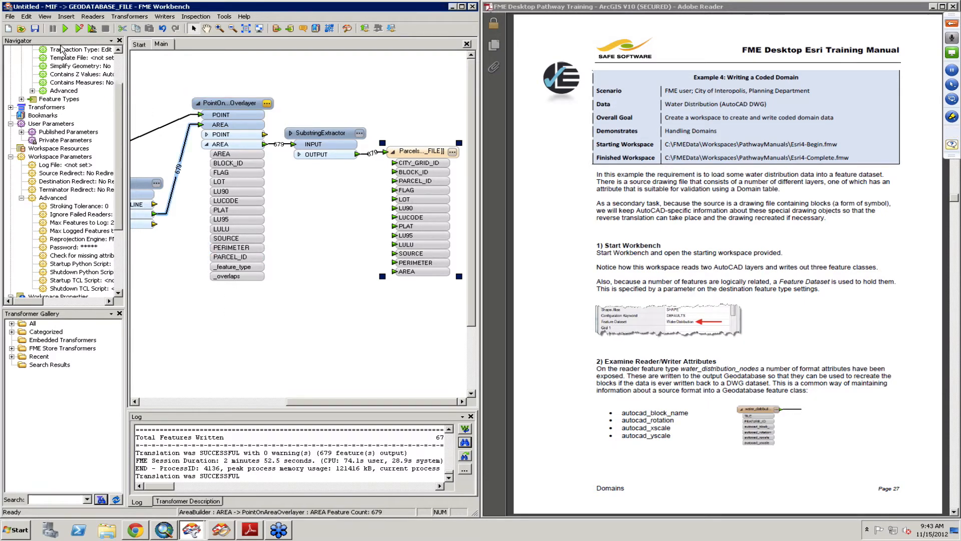
{"action": "left_click", "coordinate": [35, 28]}
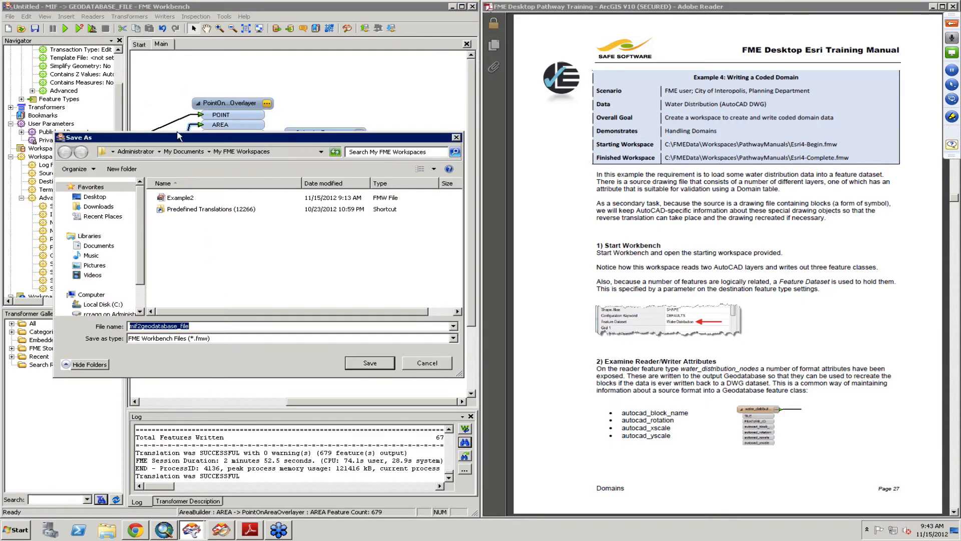
{"action": "type", "text": "Exampl"}
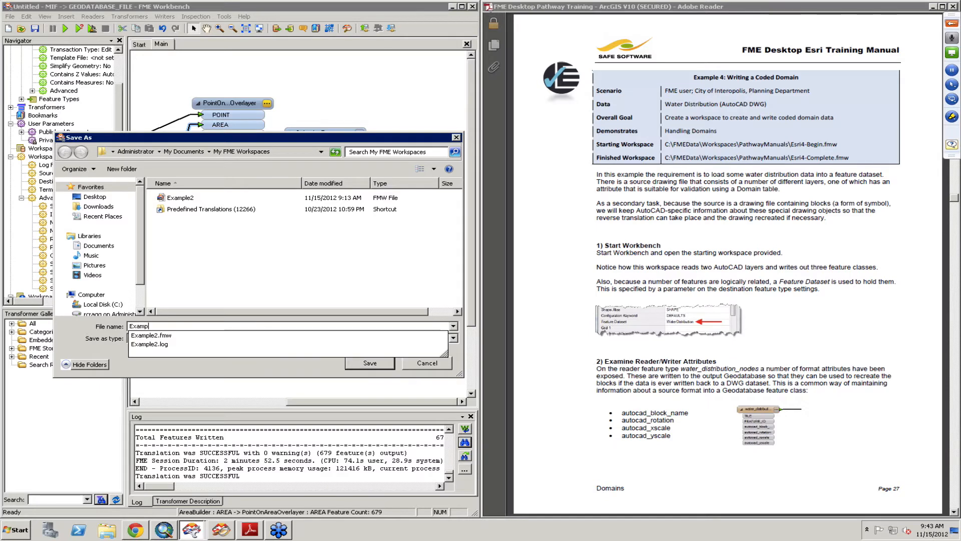
{"action": "type", "text": "e3.fmw"}
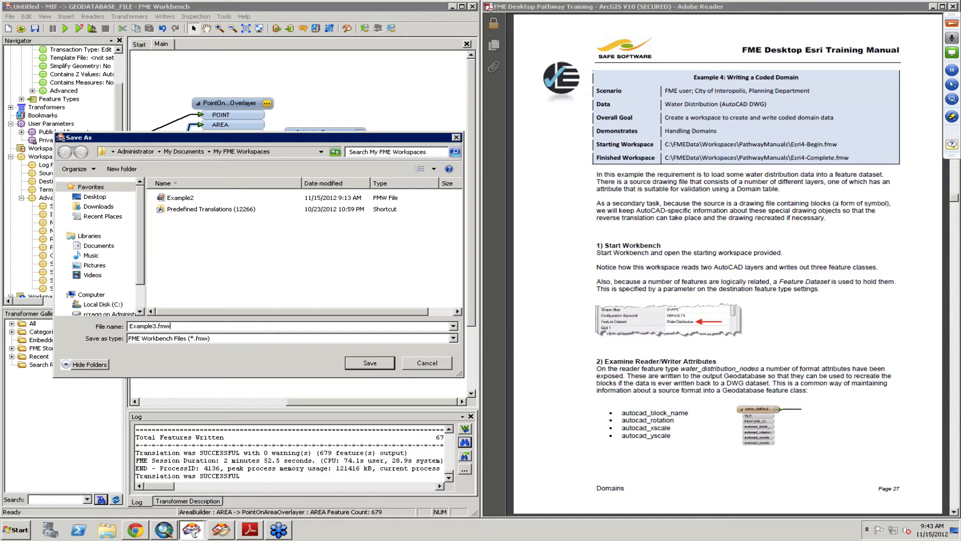
{"action": "key", "text": "Return"}
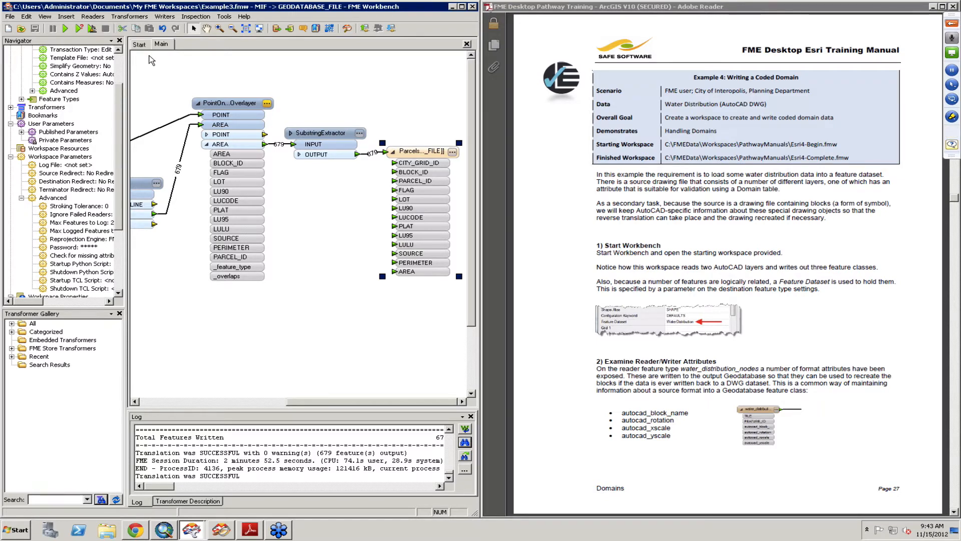
- Start opening a workspace and navigate to the folder C:\FMEData\Workspaces\PathwayManuals
{"action": "left_click", "coordinate": [142, 44]}
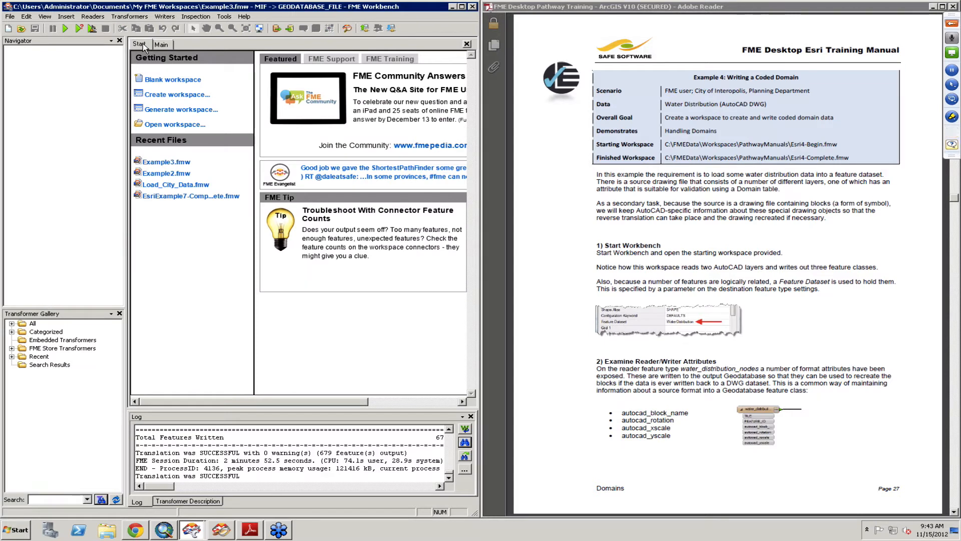
{"action": "left_click", "coordinate": [171, 126]}
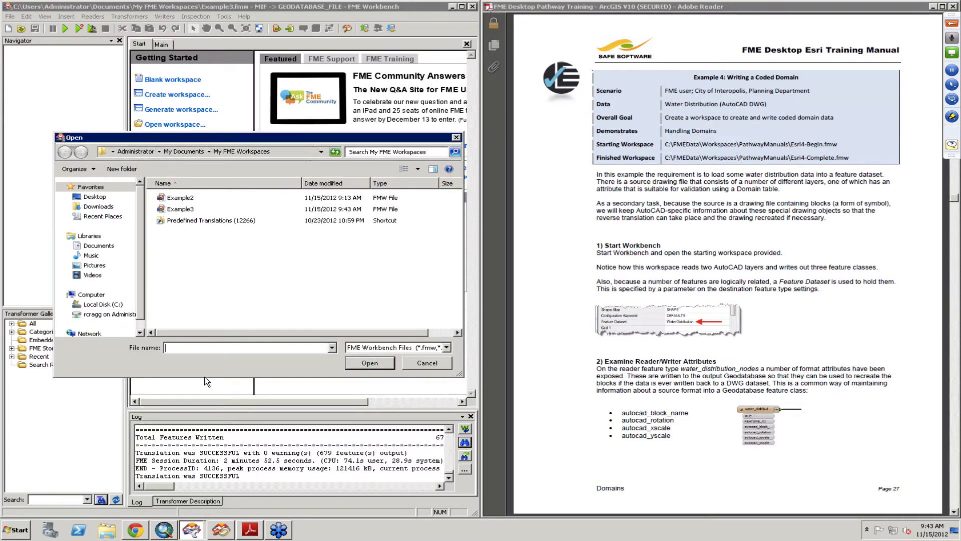
{"action": "type", "text": "c:\\"}
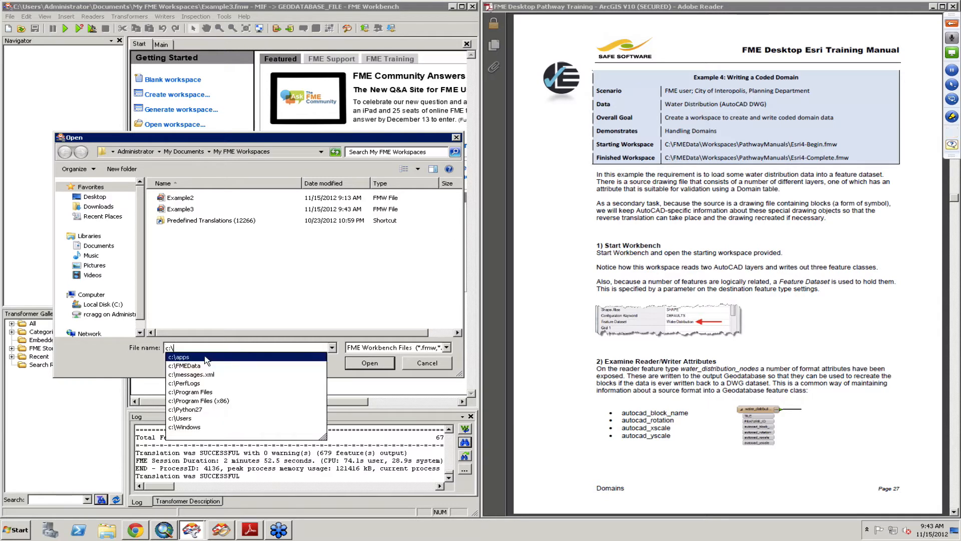
{"action": "key", "text": "Down"}
{"action": "key", "text": "Return"}
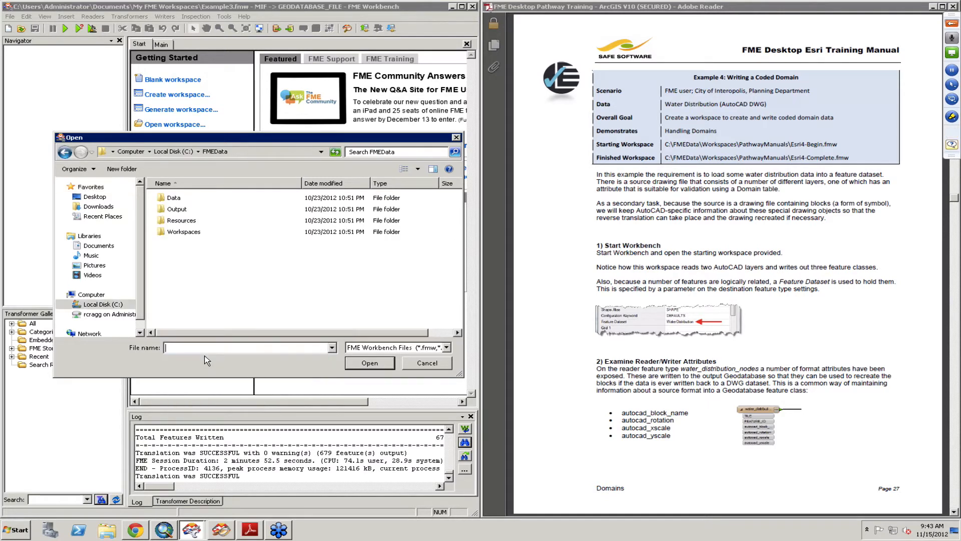
{"action": "type", "text": "wor"}
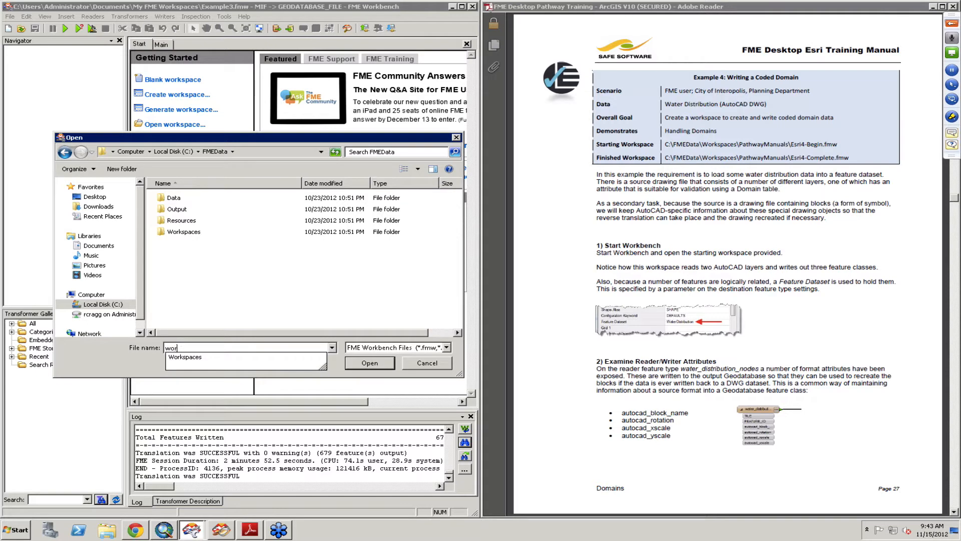
{"action": "key", "text": "Down"}
{"action": "key", "text": "Return"}
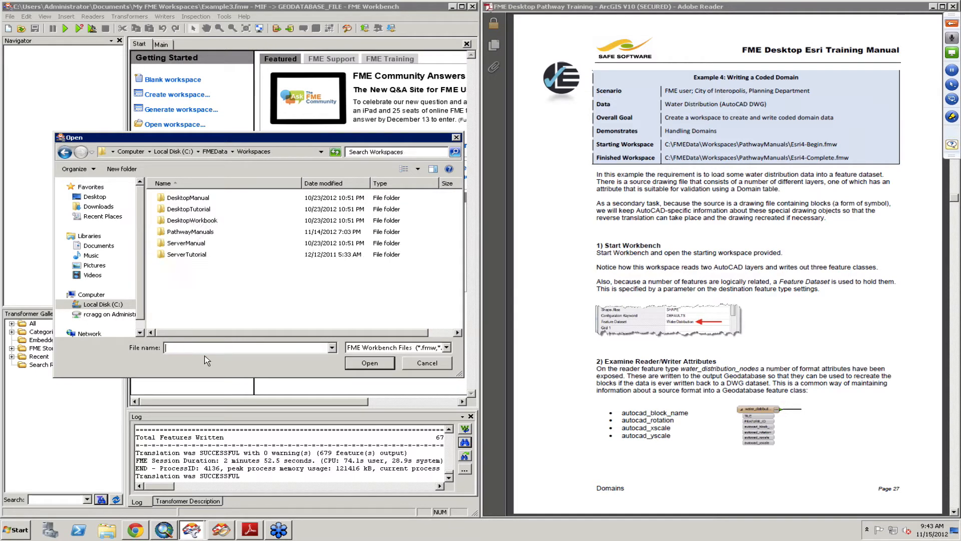
{"action": "type", "text": "path"}
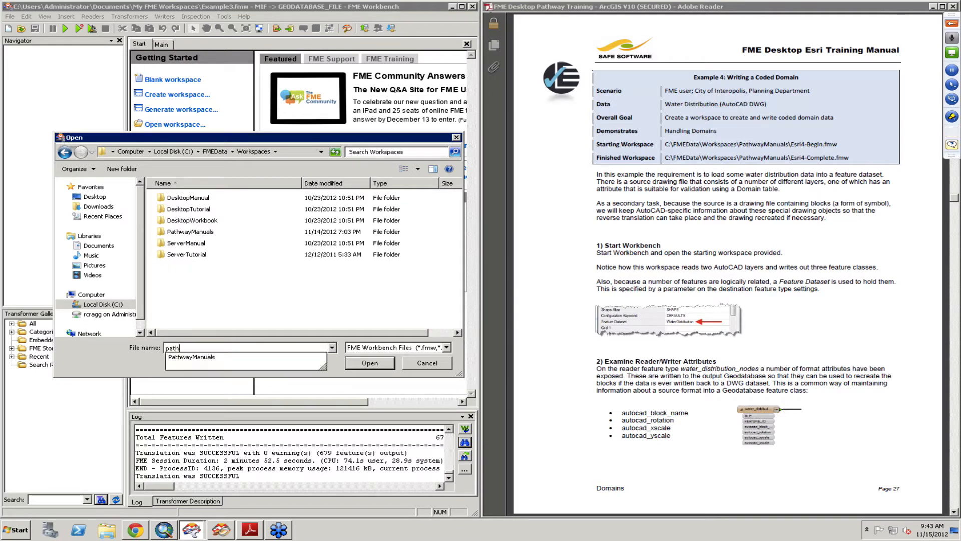
{"action": "key", "text": "Down"}
{"action": "key", "text": "Return"}
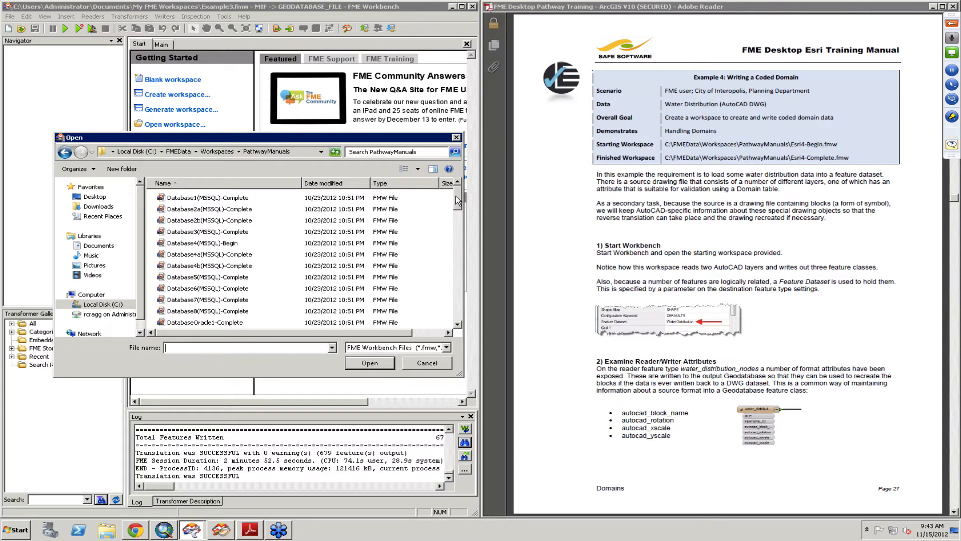
- Open the EsriExample4-Begin workspace from that folder
{"action": "scroll", "coordinate": [456, 197], "scroll_direction": "down", "scroll_amount": 1}
{"action": "scroll", "coordinate": [457, 229], "scroll_direction": "down", "scroll_amount": 7}
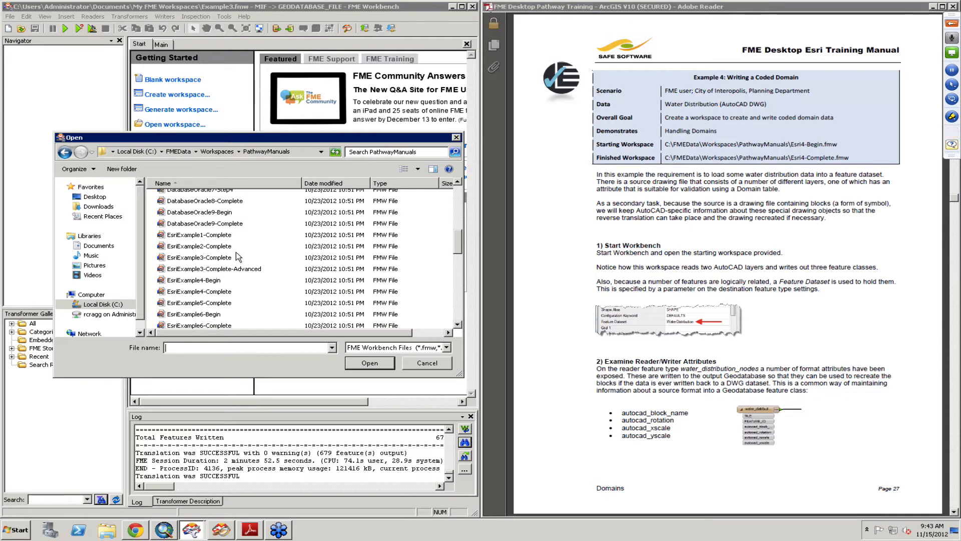
{"action": "left_click", "coordinate": [216, 282]}
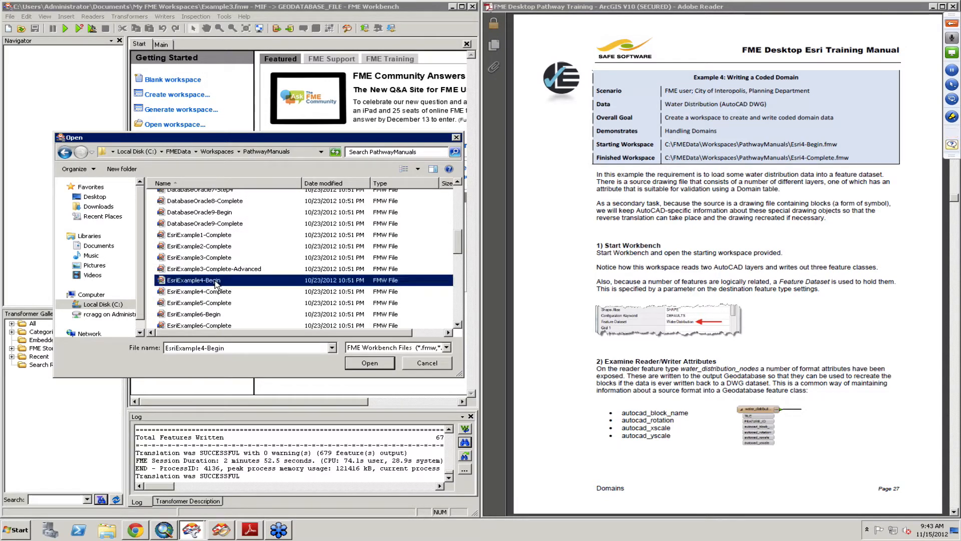
{"action": "left_click", "coordinate": [369, 363]}
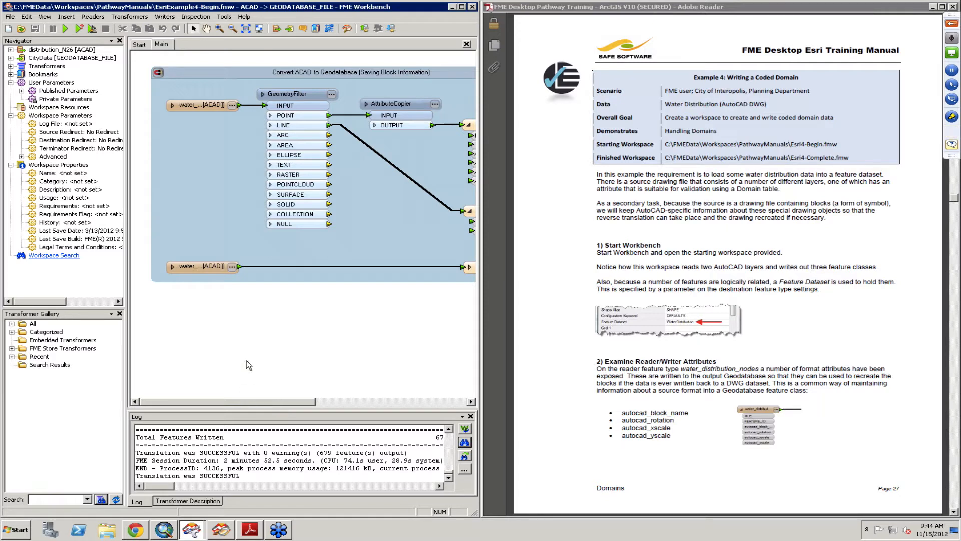
- Show summary annotations on the three Geodatabase writer feature types
{"action": "mouse_move", "coordinate": [198, 399]}
{"action": "left_mouse_down"}
{"action": "mouse_move", "coordinate": [278, 398]}
{"action": "mouse_move", "coordinate": [192, 397]}
{"action": "left_mouse_up"}
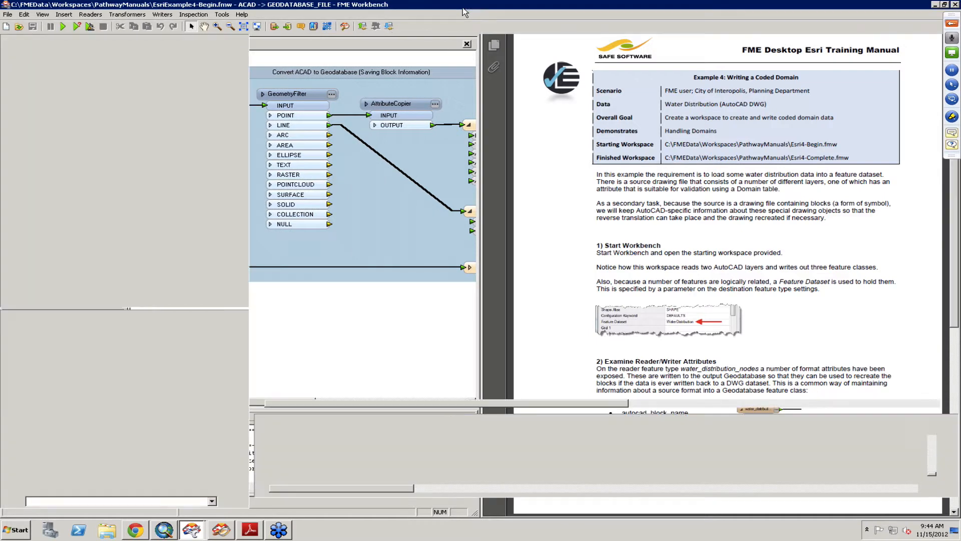
{"action": "left_click", "coordinate": [462, 7]}
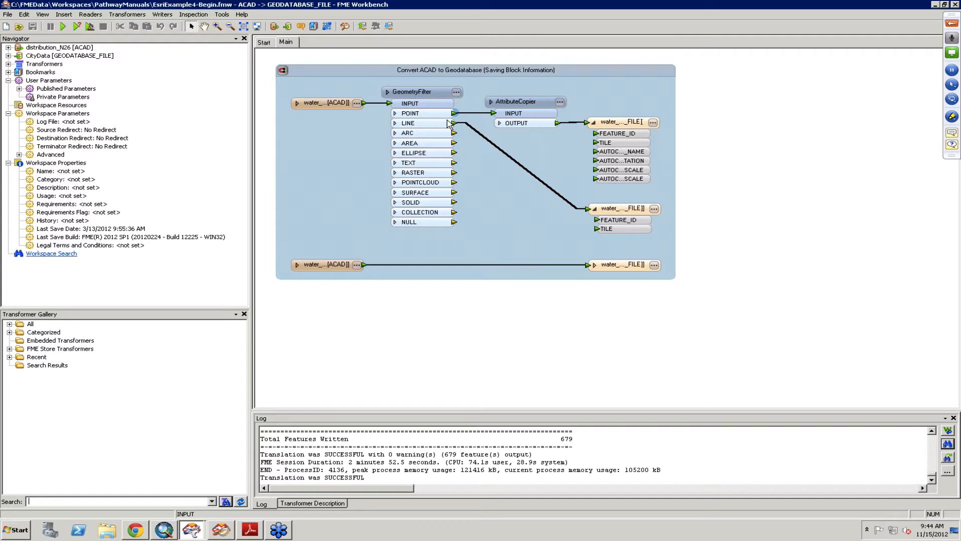
{"action": "left_click", "coordinate": [306, 105]}
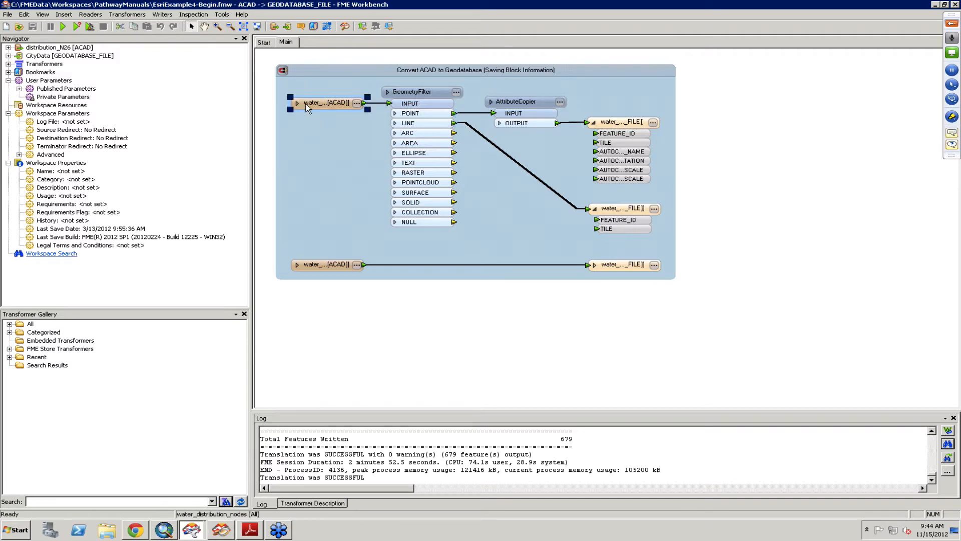
{"action": "left_click", "coordinate": [335, 271]}
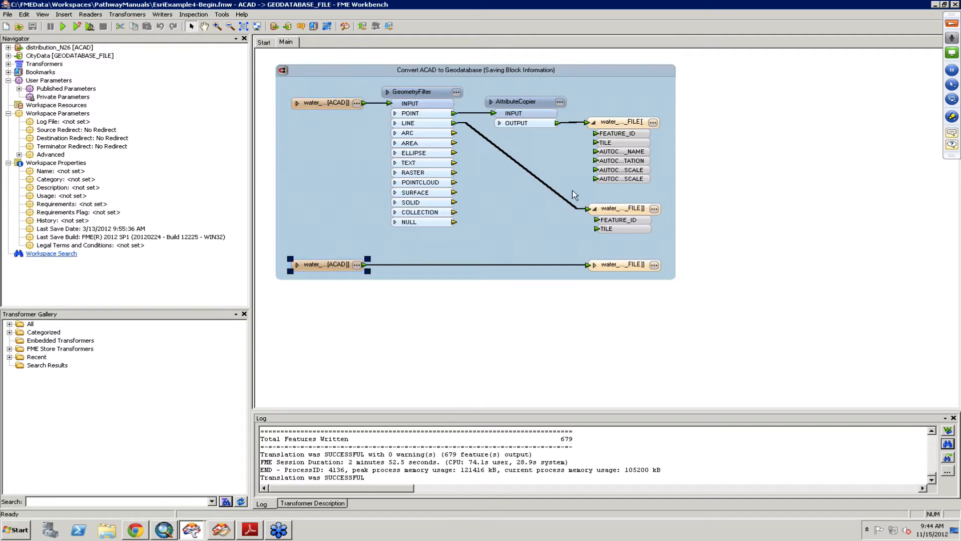
{"action": "left_click", "coordinate": [626, 182]}
{"action": "left_click", "coordinate": [625, 209]}
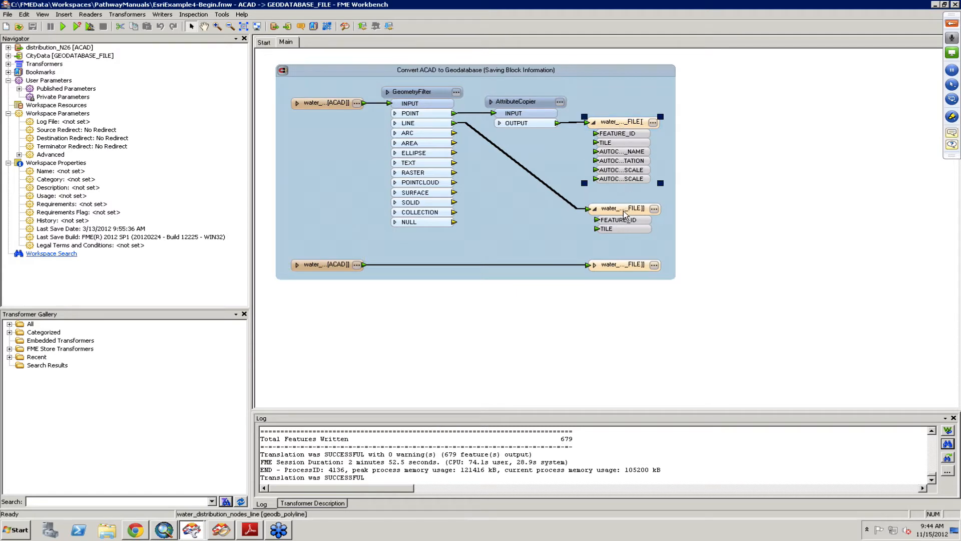
{"action": "left_click", "coordinate": [627, 263]}
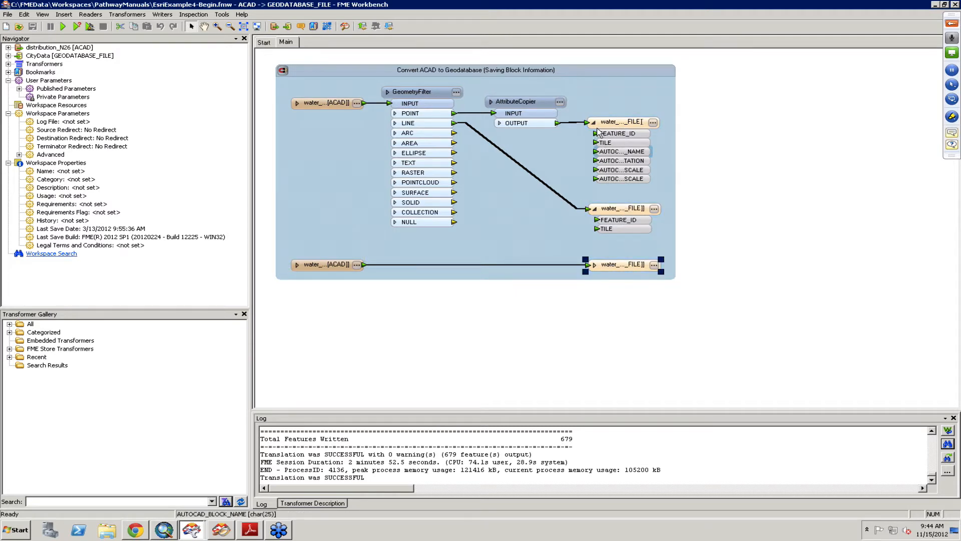
{"action": "left_click_drag", "start_coordinate": [578, 87], "coordinate": [699, 307]}
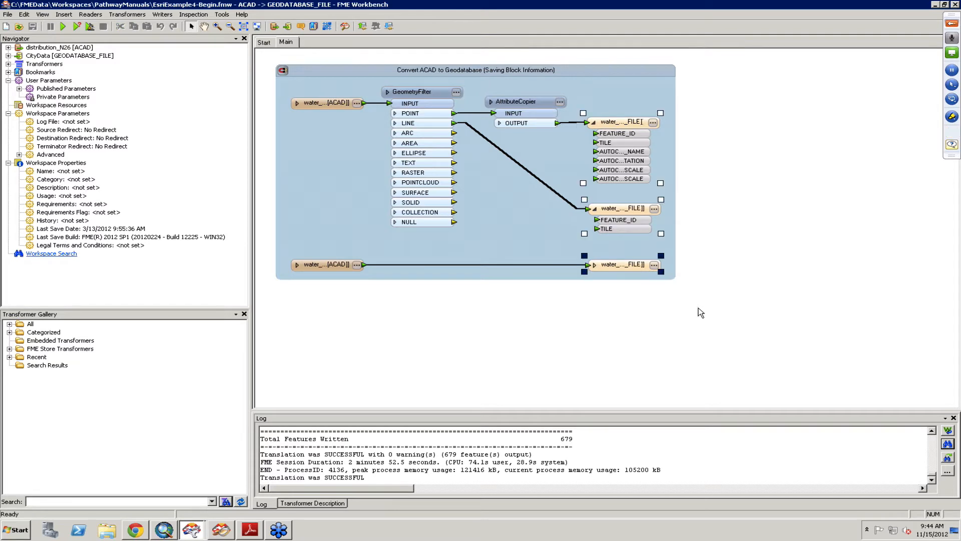
{"action": "right_click", "coordinate": [632, 210]}
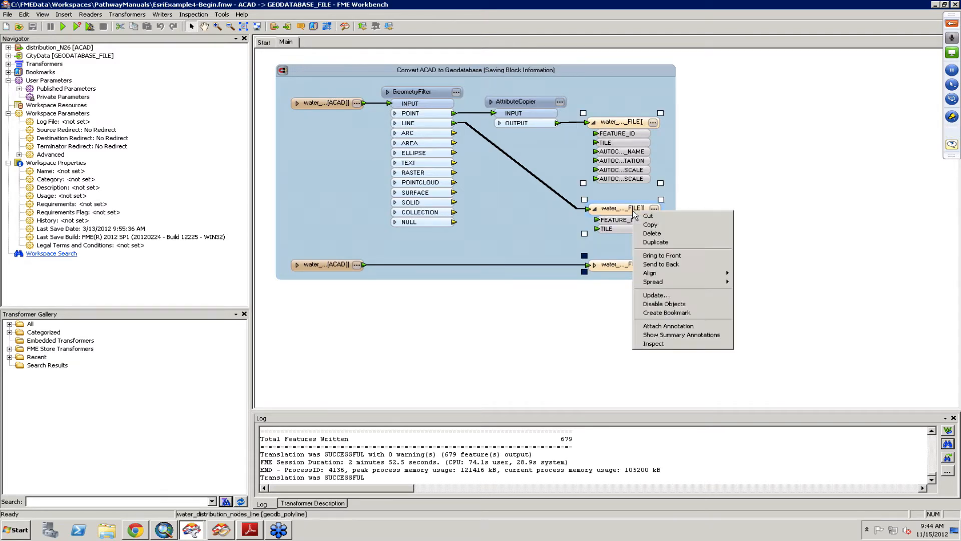
{"action": "left_click", "coordinate": [681, 334]}
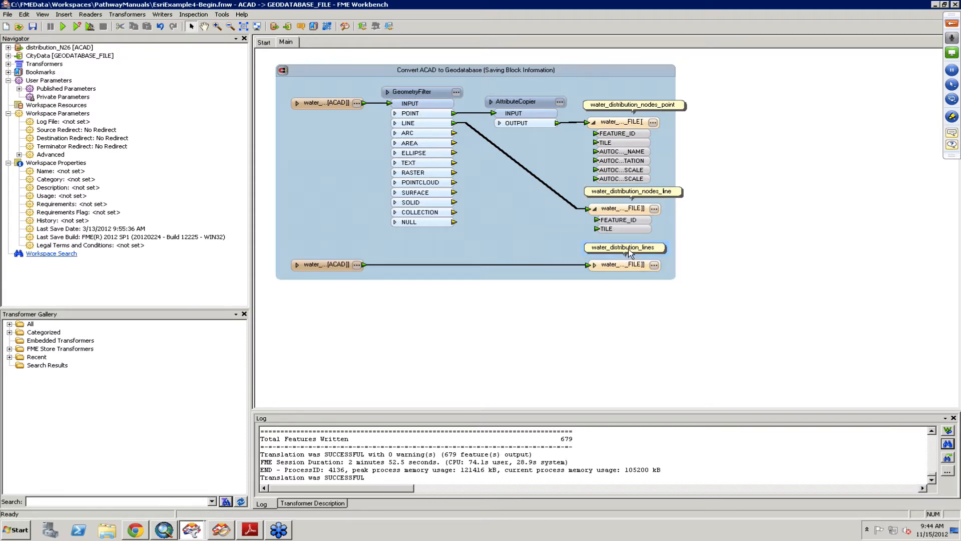
- Show summary annotations on the two AutoCAD reader feature types
{"action": "left_click_drag", "start_coordinate": [279, 83], "coordinate": [379, 318]}
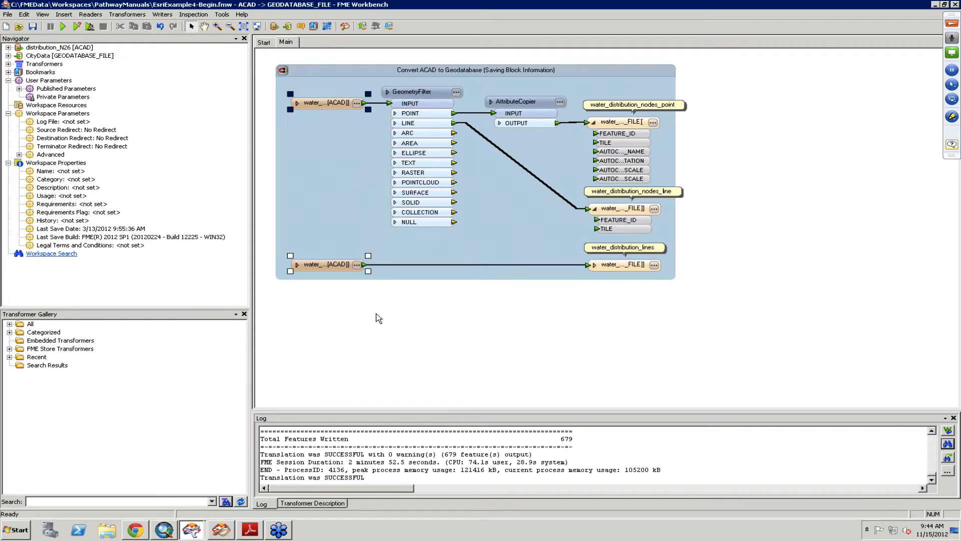
{"action": "right_click", "coordinate": [329, 265]}
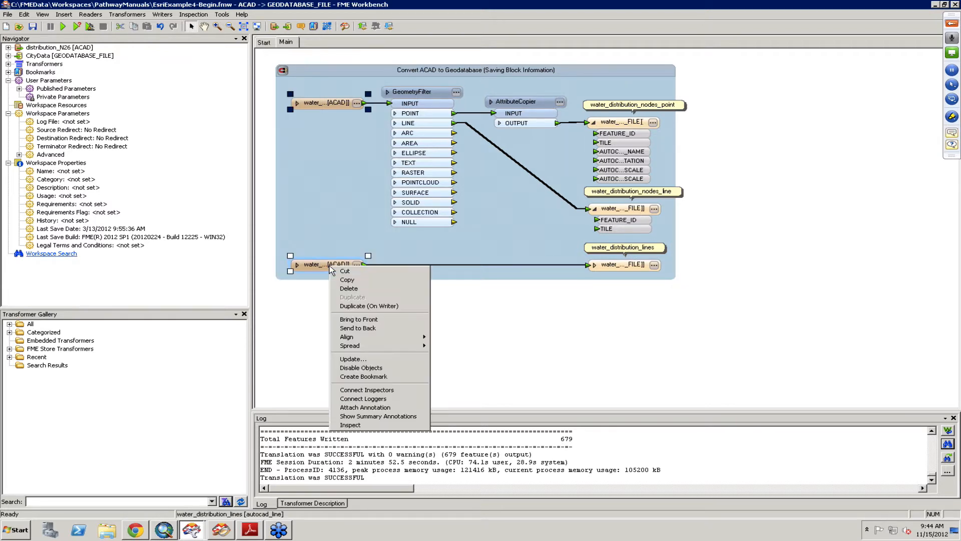
{"action": "left_click", "coordinate": [390, 408]}
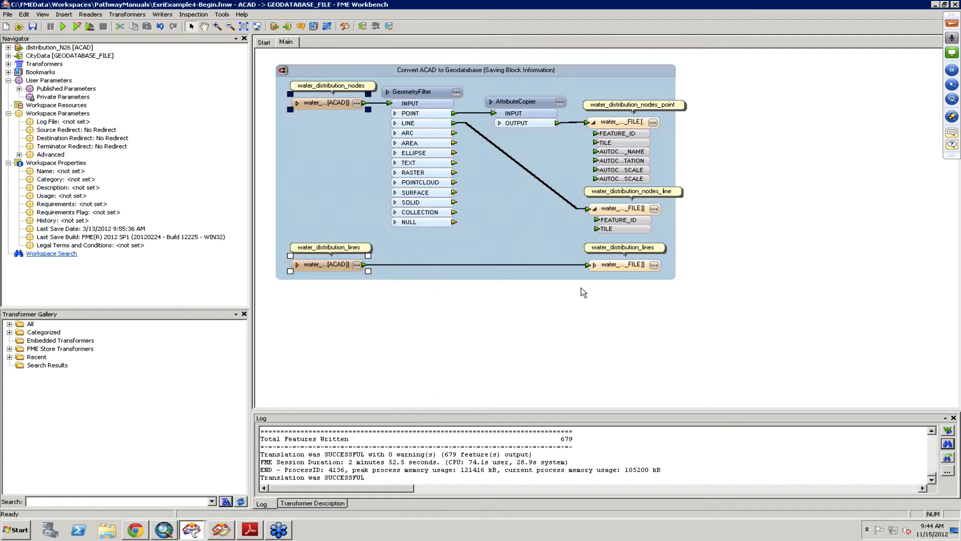
{"action": "left_click", "coordinate": [944, 5]}
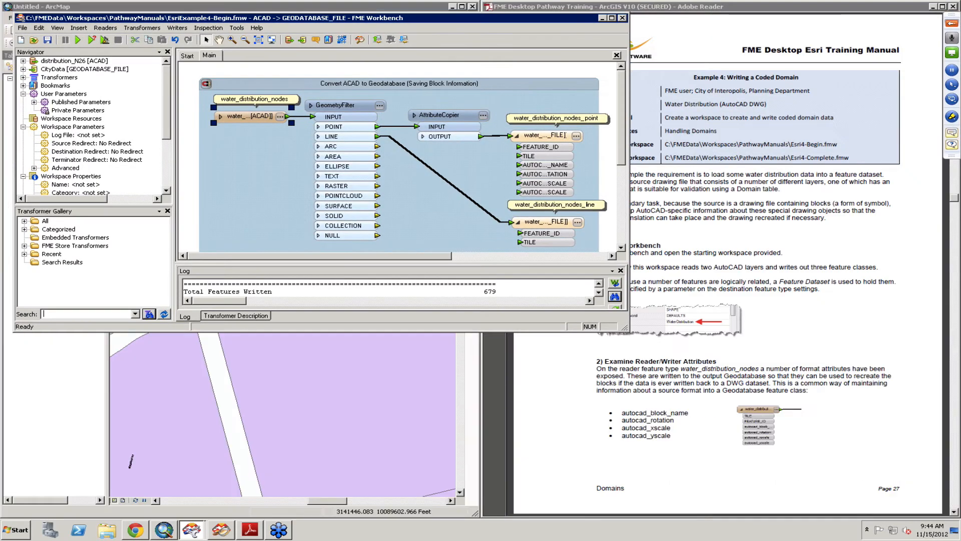
{"action": "left_click_drag", "start_coordinate": [136, 93], "coordinate": [2, 130]}
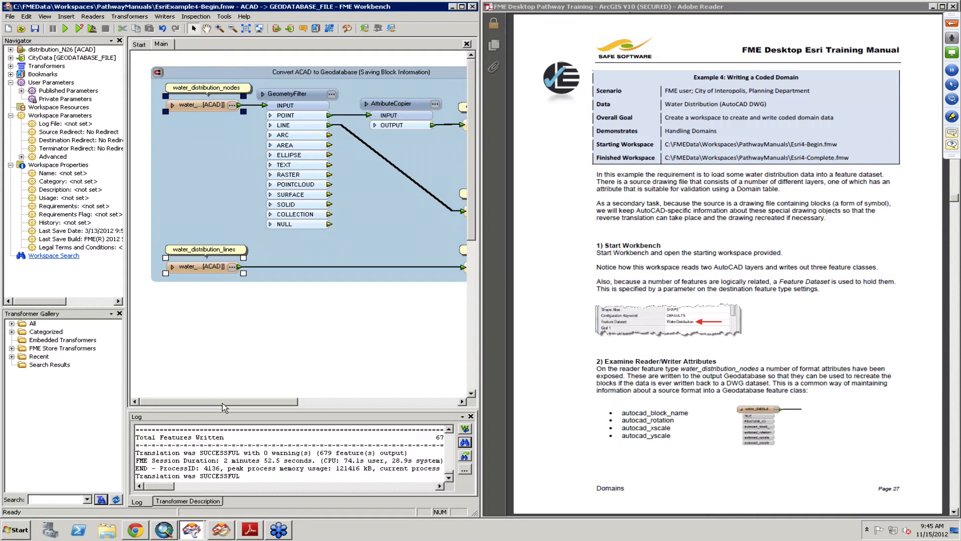
- Inspect the Format Parameters of the water_distribution_lines writer feature type, checking its Feature Dataset setting
{"action": "left_click_drag", "start_coordinate": [221, 407], "coordinate": [275, 407]}
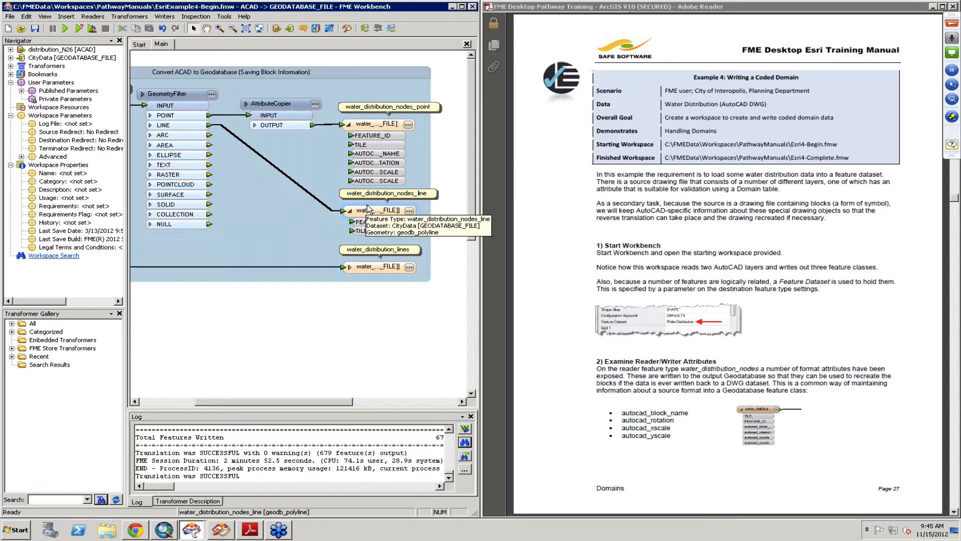
{"action": "double_click", "coordinate": [373, 269]}
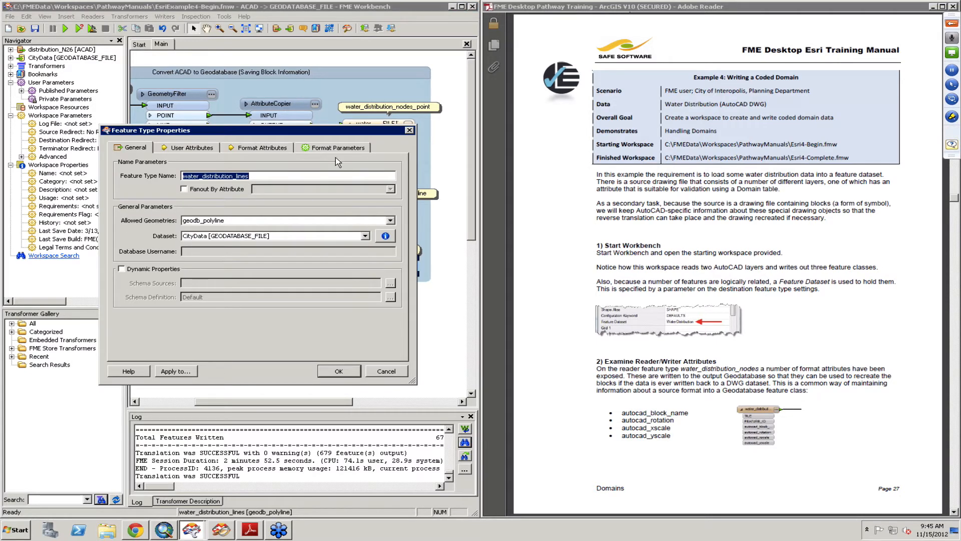
{"action": "left_click", "coordinate": [329, 149]}
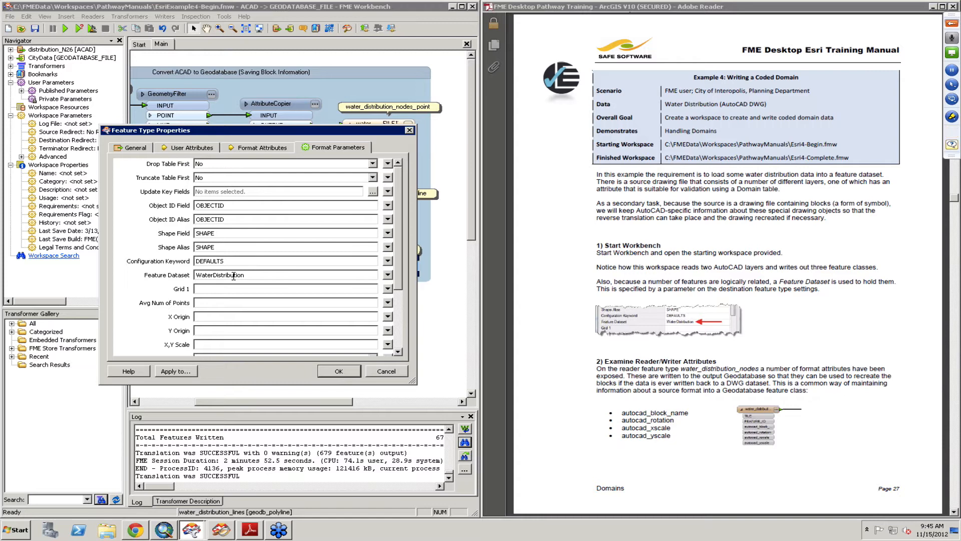
{"action": "left_click", "coordinate": [335, 373]}
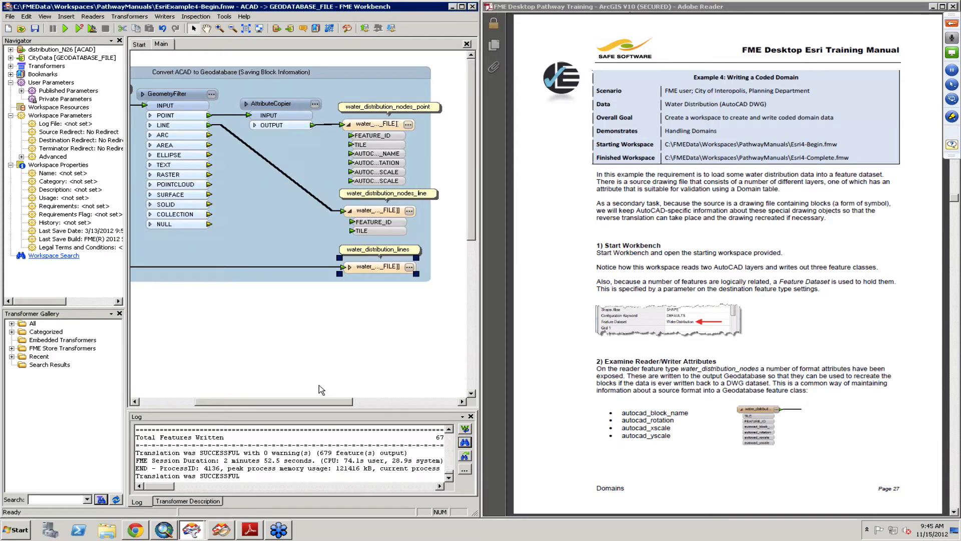
- Expand the attribute lists of both AutoCAD reader feature types and scroll the manual to the domain section
{"action": "left_click_drag", "start_coordinate": [315, 404], "coordinate": [253, 404]}
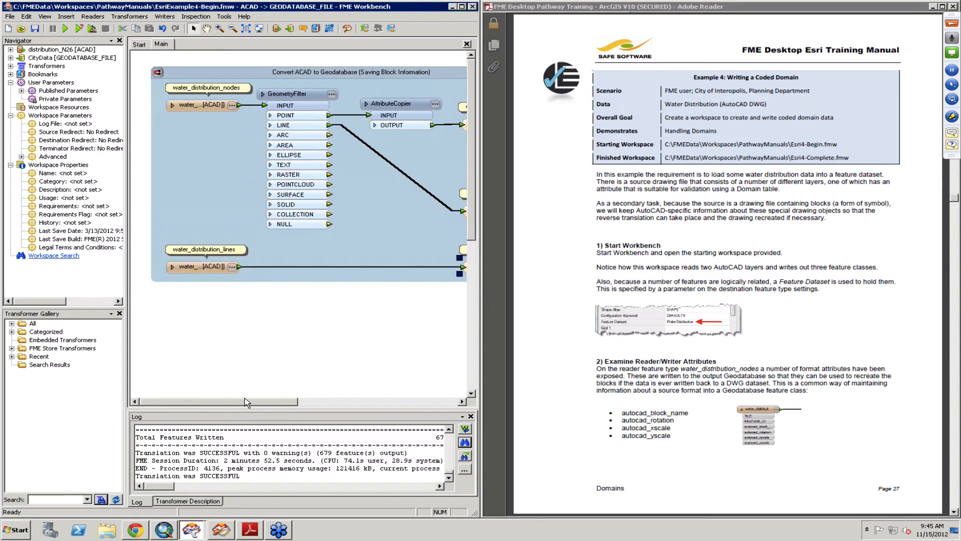
{"action": "left_click", "coordinate": [172, 266]}
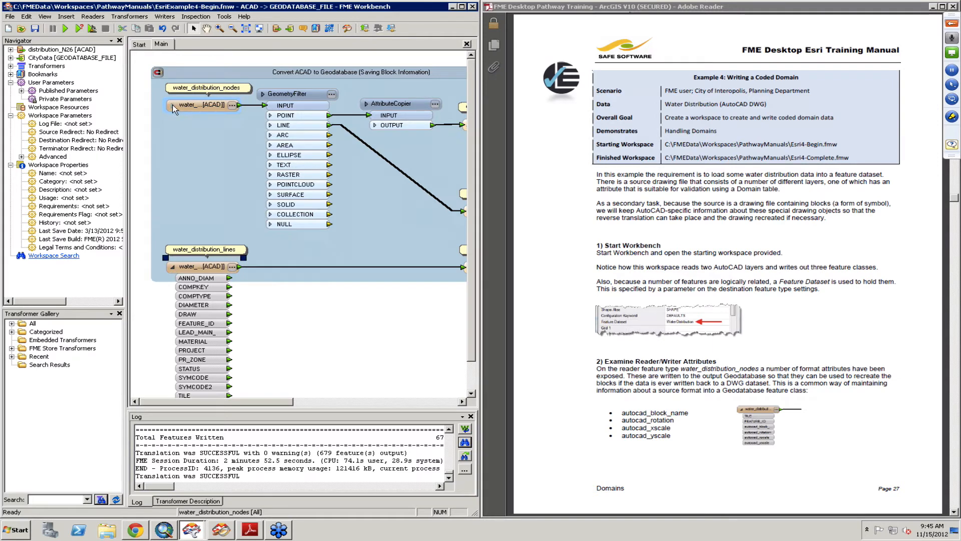
{"action": "left_click", "coordinate": [172, 105]}
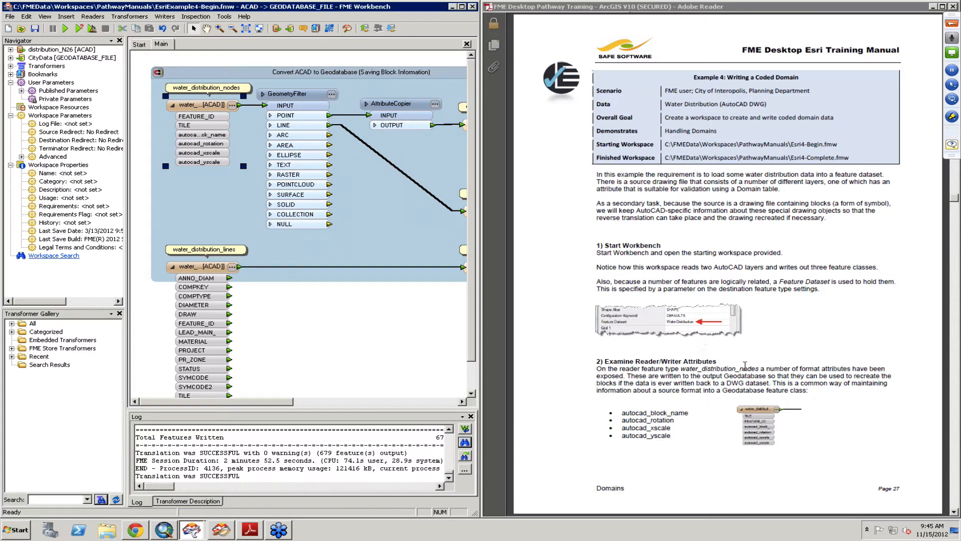
{"action": "left_click", "coordinate": [745, 366]}
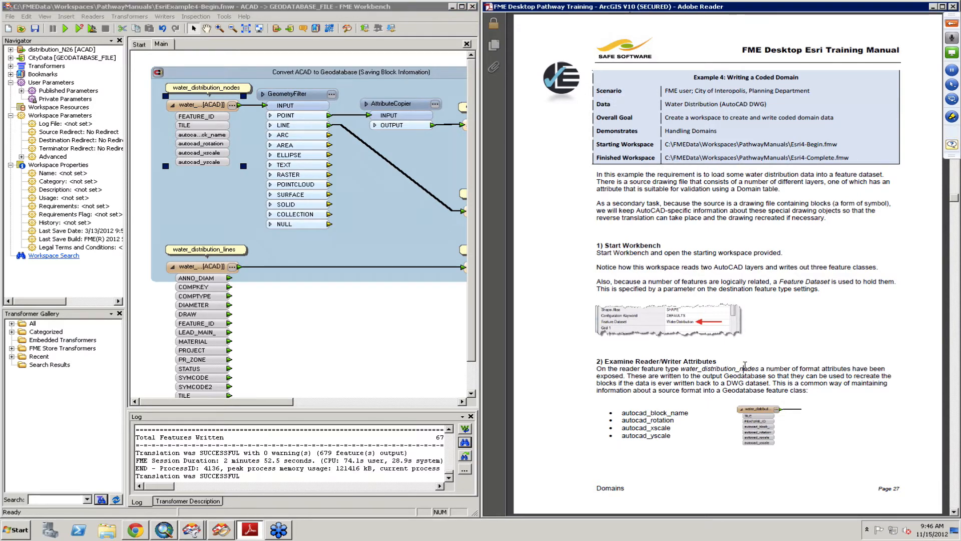
{"action": "scroll", "coordinate": [745, 366], "scroll_direction": "down", "scroll_amount": 3}
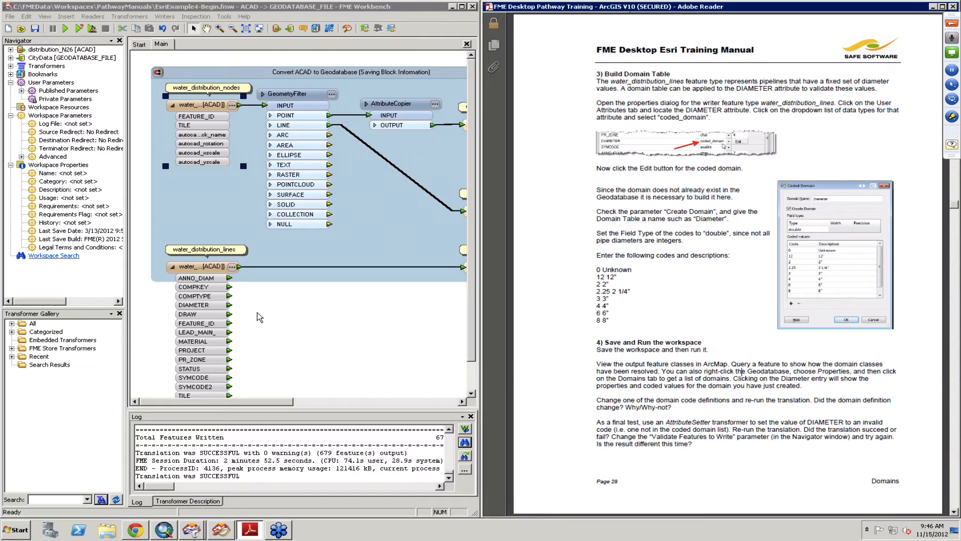
- In the water_distribution_lines writer's user attributes, change the DIAMETER attribute type to coded_domain
{"action": "left_click", "coordinate": [200, 268]}
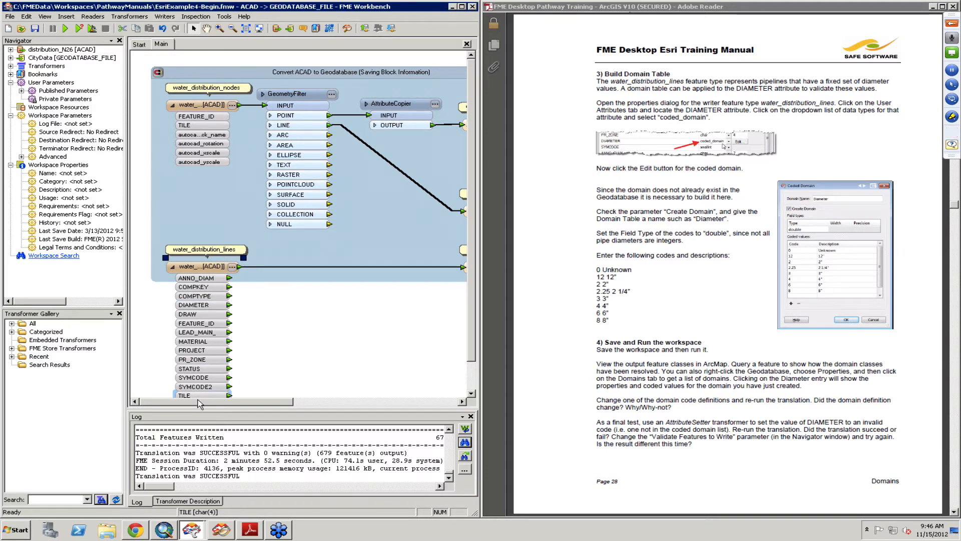
{"action": "left_click_drag", "start_coordinate": [198, 400], "coordinate": [305, 403]}
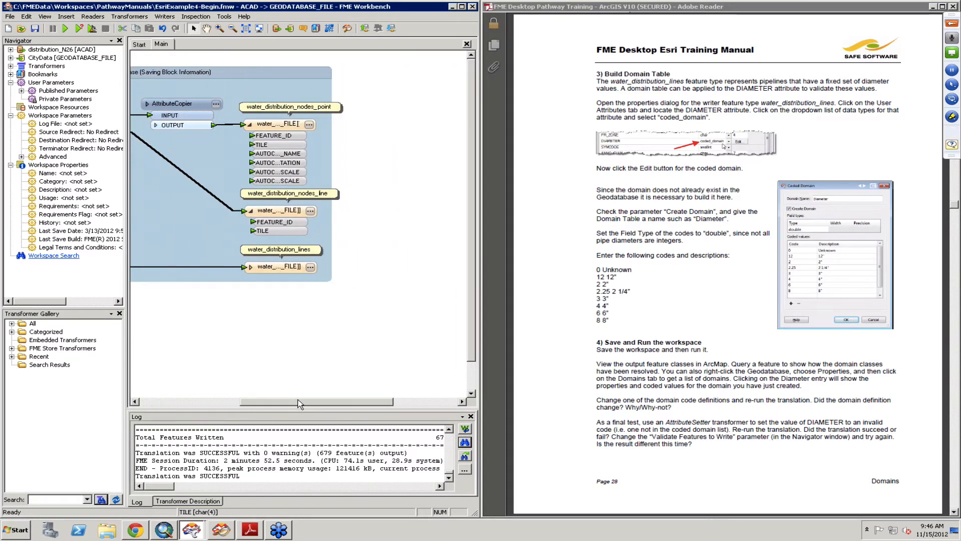
{"action": "left_click", "coordinate": [250, 267]}
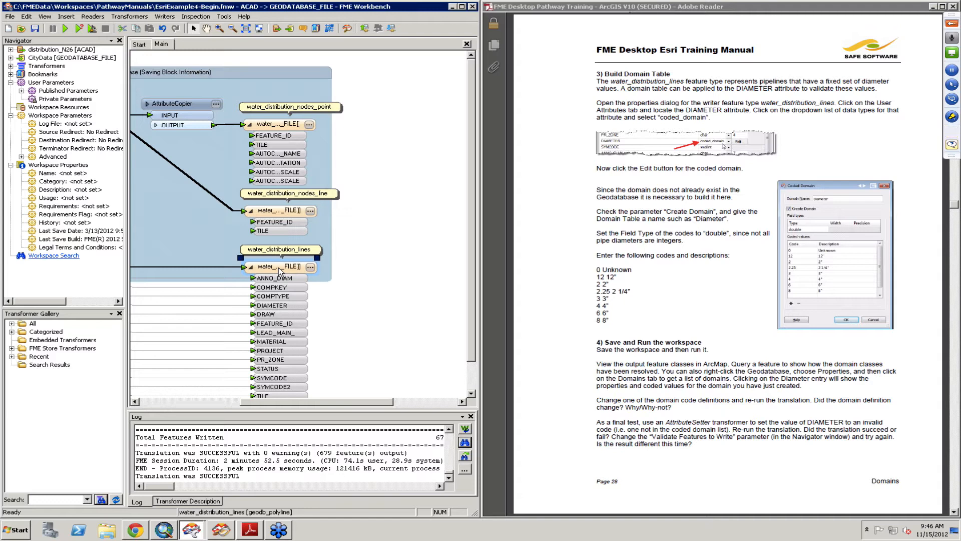
{"action": "double_click", "coordinate": [279, 271]}
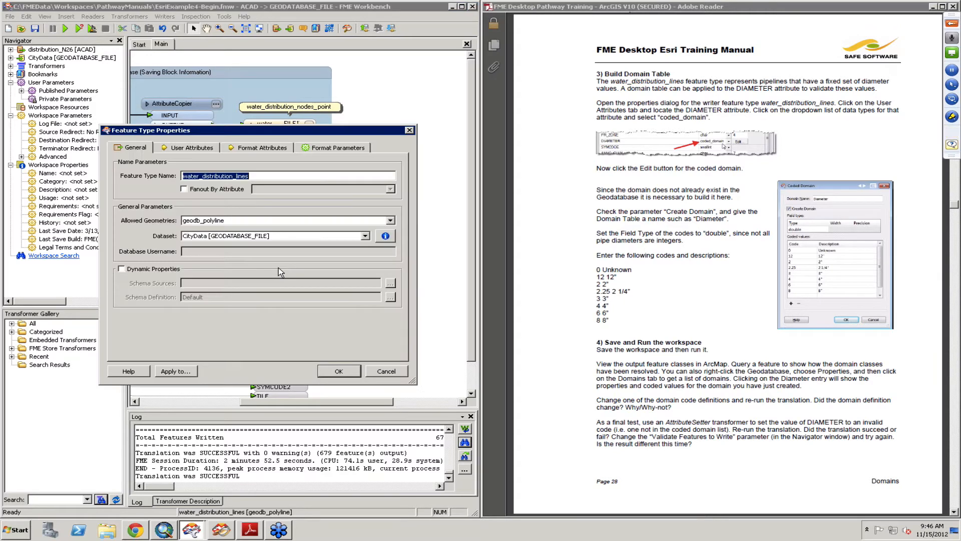
{"action": "left_click", "coordinate": [198, 148]}
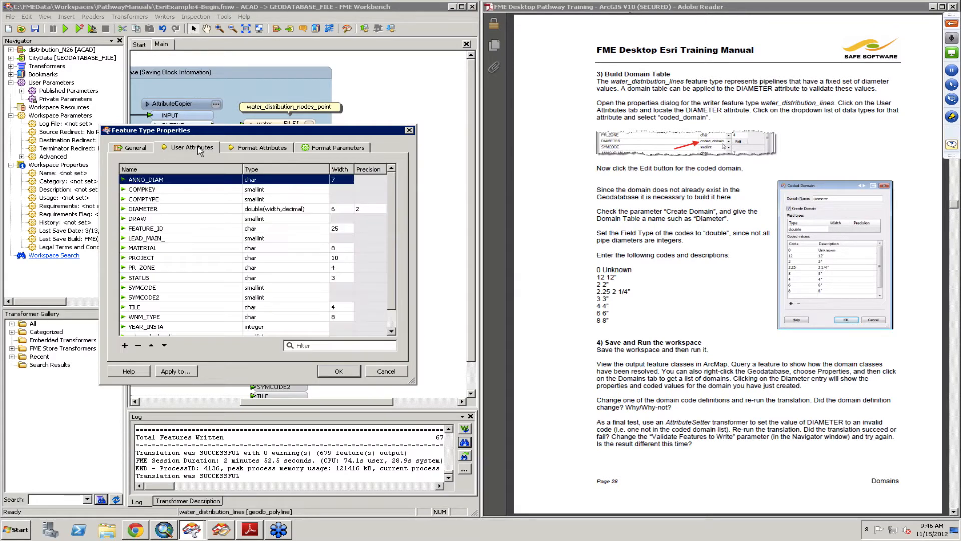
{"action": "left_click", "coordinate": [175, 209]}
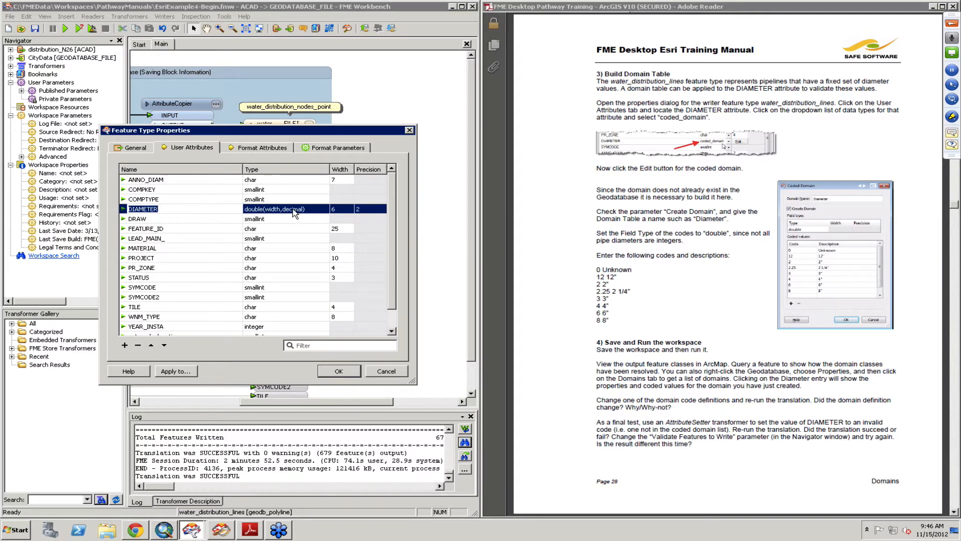
{"action": "left_click", "coordinate": [293, 211]}
{"action": "left_click", "coordinate": [293, 210]}
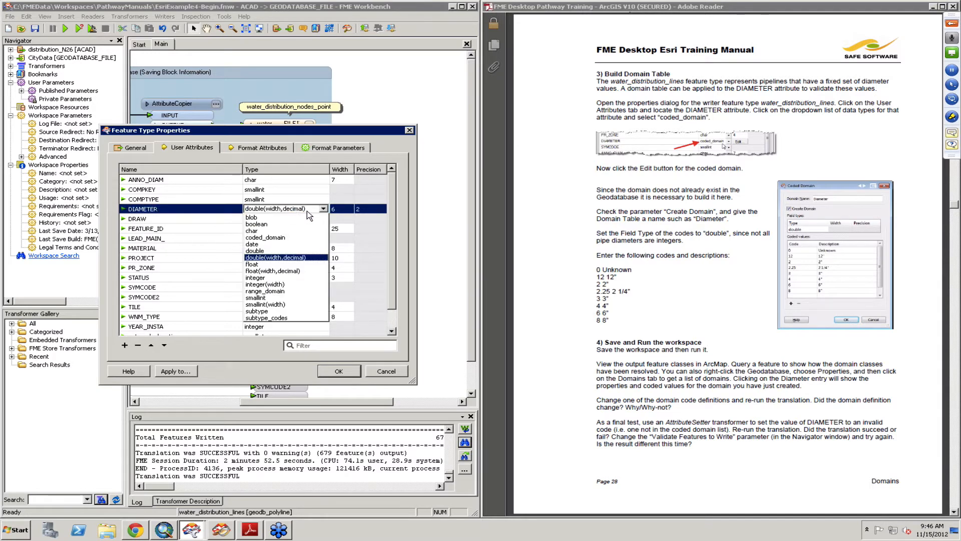
{"action": "left_click", "coordinate": [285, 240]}
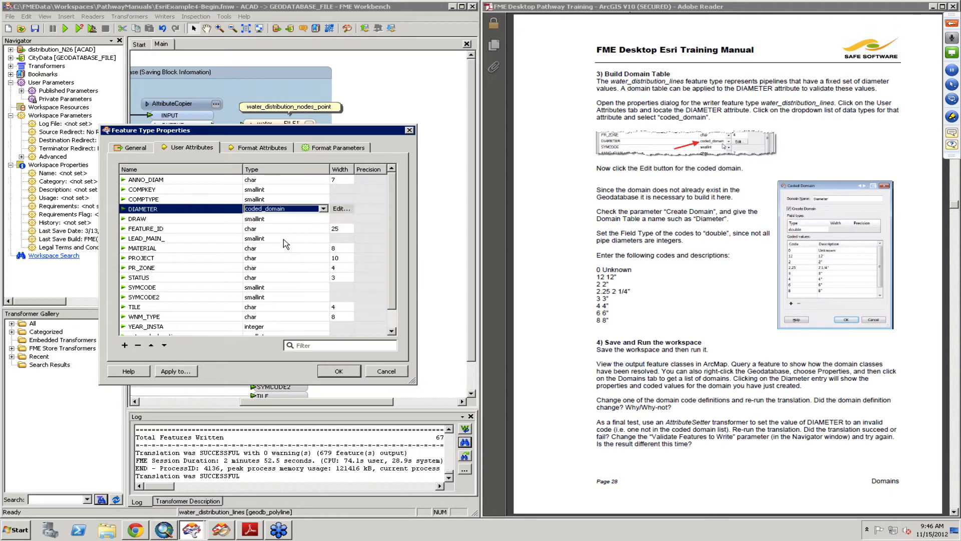
- Edit the DIAMETER coded domain: name it Diameter, enable Create Domain, and set the field type to double
{"action": "left_click", "coordinate": [340, 209]}
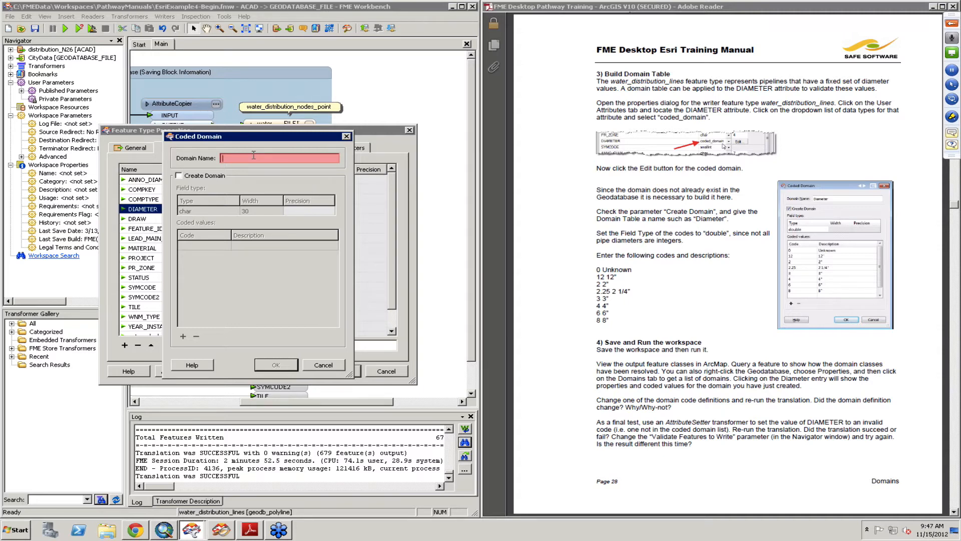
{"action": "type", "text": "Diame"}
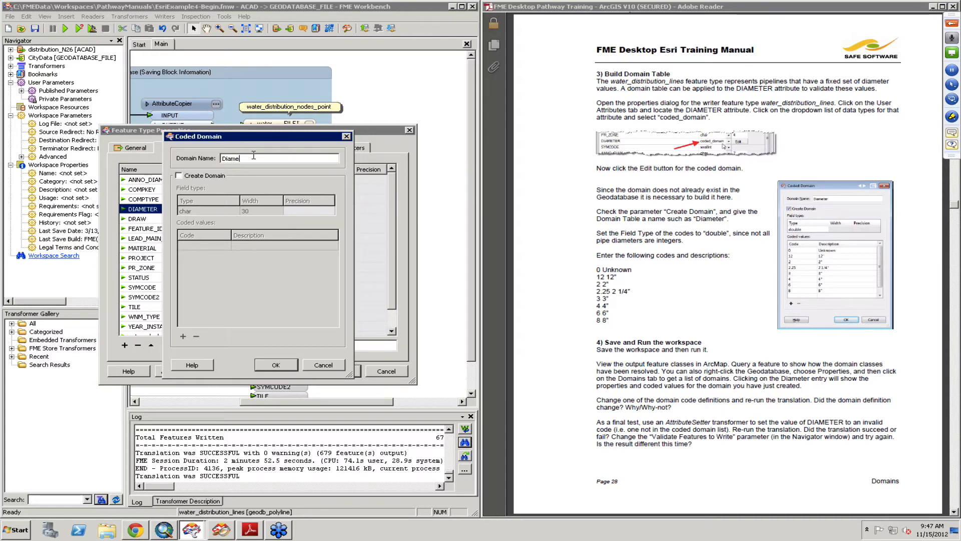
{"action": "type", "text": "ter"}
{"action": "left_click", "coordinate": [180, 176]}
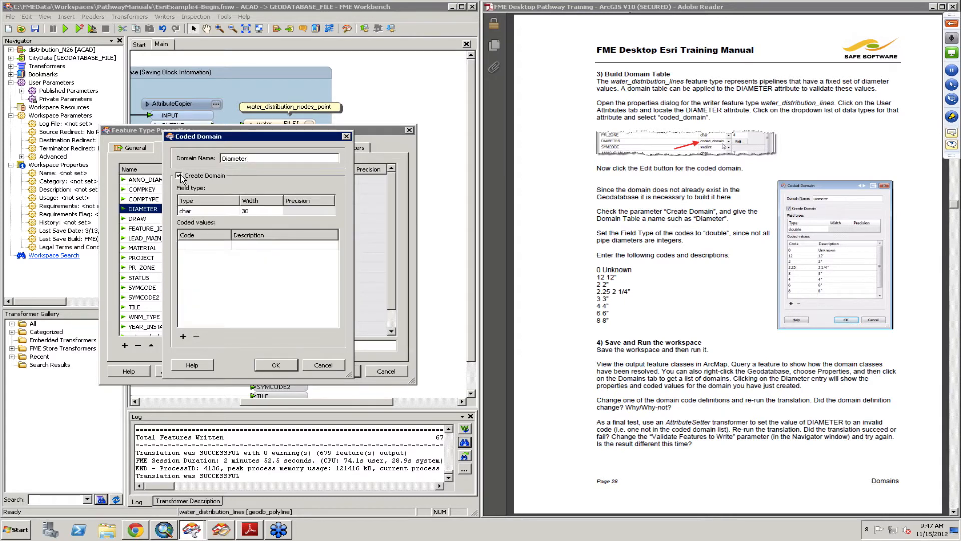
{"action": "left_click", "coordinate": [207, 211]}
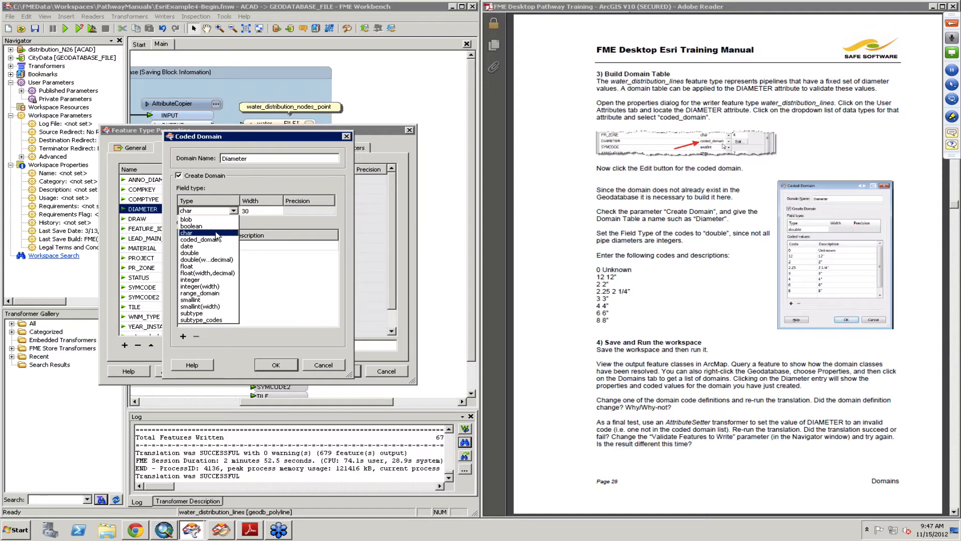
{"action": "left_click", "coordinate": [206, 253]}
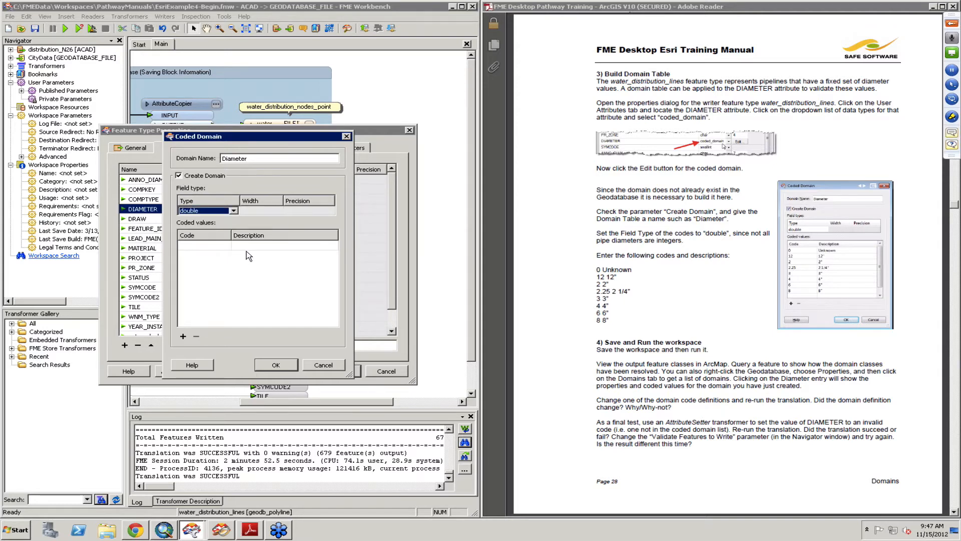
- Enter the coded values 0 Unknown, 12 12" and 2 2" in the Diameter domain table
{"action": "left_click", "coordinate": [216, 246]}
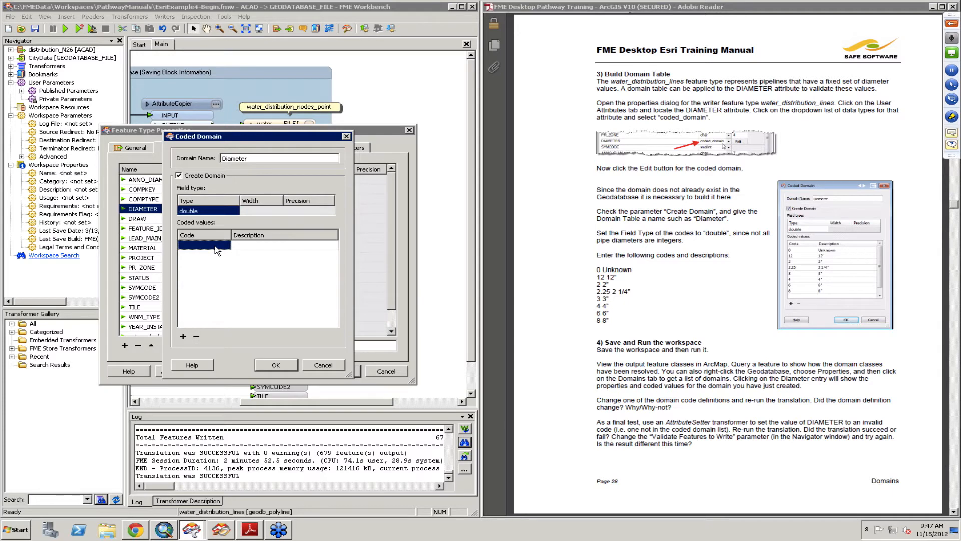
{"action": "type", "text": "0"}
{"action": "key", "text": "Tab"}
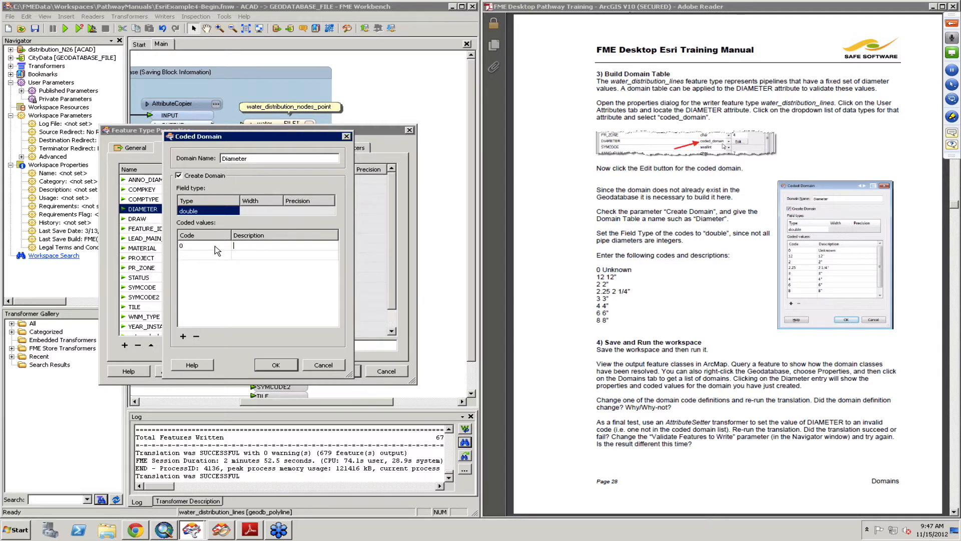
{"action": "type", "text": "Uknown"}
{"action": "key", "text": "Left"}
{"action": "key", "text": "Left"}
{"action": "key", "text": "Left"}
{"action": "key", "text": "Left"}
{"action": "type", "text": "n"}
{"action": "type", "text": "12"}
{"action": "key", "text": "Tab"}
{"action": "type", "text": "12"}
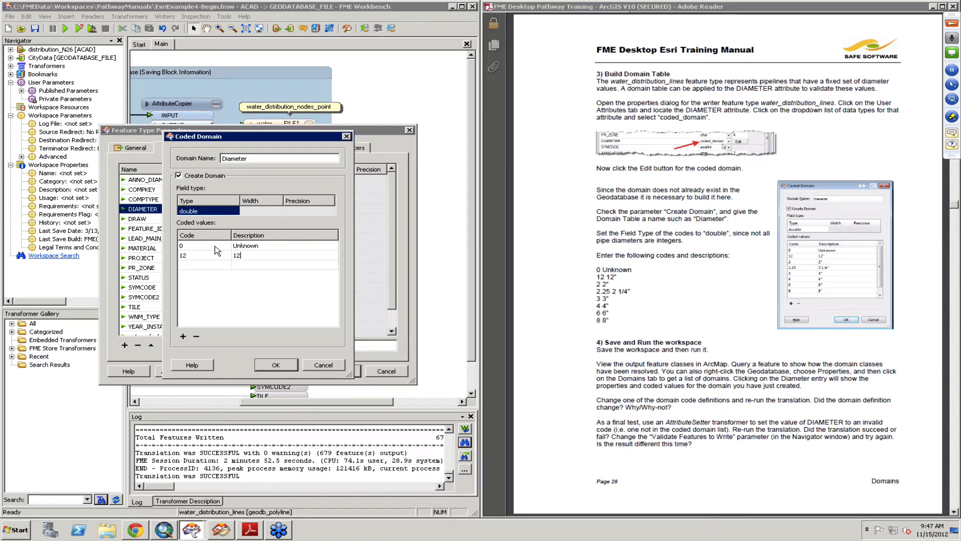
{"action": "type", "text": "\""}
{"action": "key", "text": "Tab"}
{"action": "type", "text": "2\""}
{"action": "key", "text": "Tab"}
- Add the coded values 2.25 2 1/4", 3 3", 4 4", 6 6" and 8 8" to the domain table
{"action": "type", "text": "2.25"}
{"action": "key", "text": "Tab"}
{"action": "type", "text": "2"}
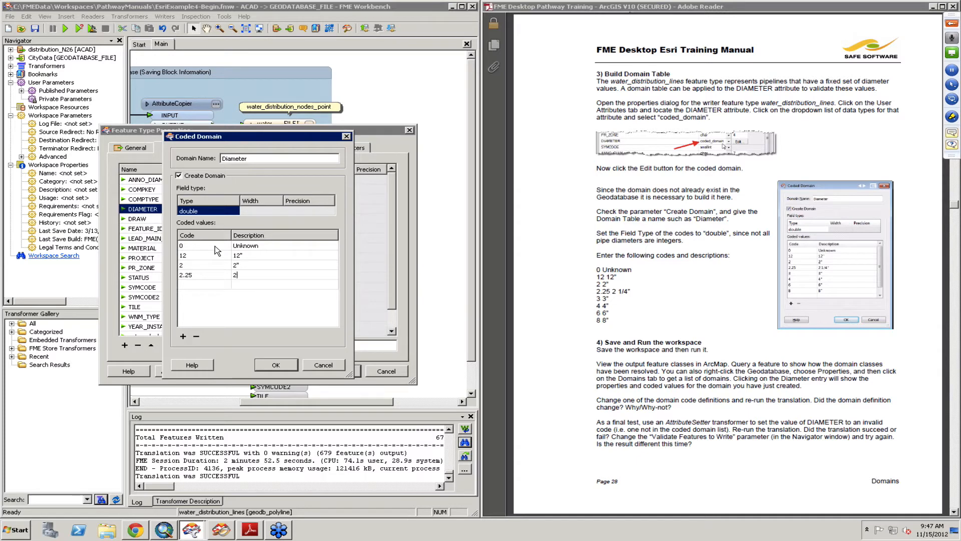
{"action": "type", "text": "/"}
{"action": "key", "text": "BackSpace"}
{"action": "type", "text": "4\""}
{"action": "type", "text": "3"}
{"action": "type", "text": "3\""}
{"action": "key", "text": "Tab"}
{"action": "type", "text": "4\""}
{"action": "key", "text": "Tab"}
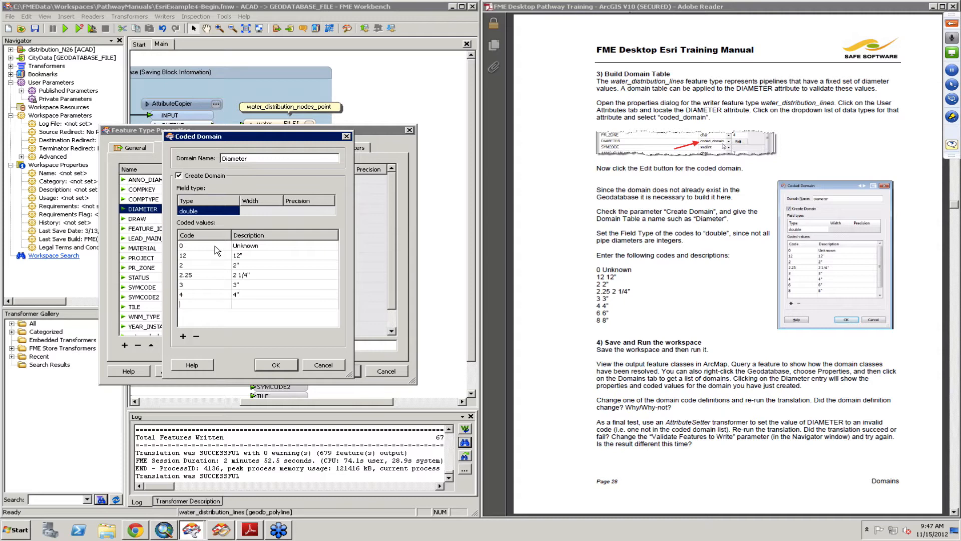
{"action": "type", "text": "6"}
{"action": "type", "text": "8"}
{"action": "type", "text": "8"}
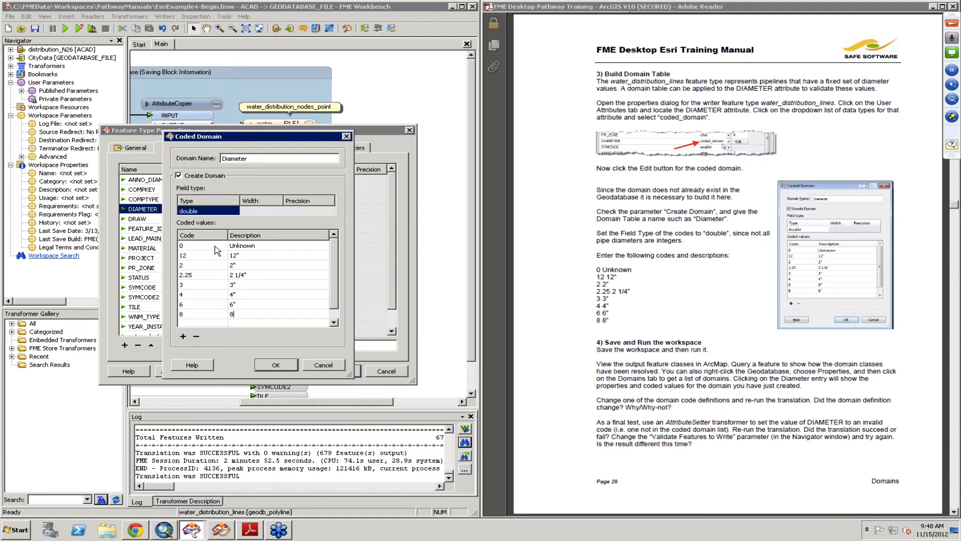
{"action": "type", "text": "\""}
- Accept the Coded Domain and Feature Type Properties dialogs and save the workspace
{"action": "left_click", "coordinate": [275, 365]}
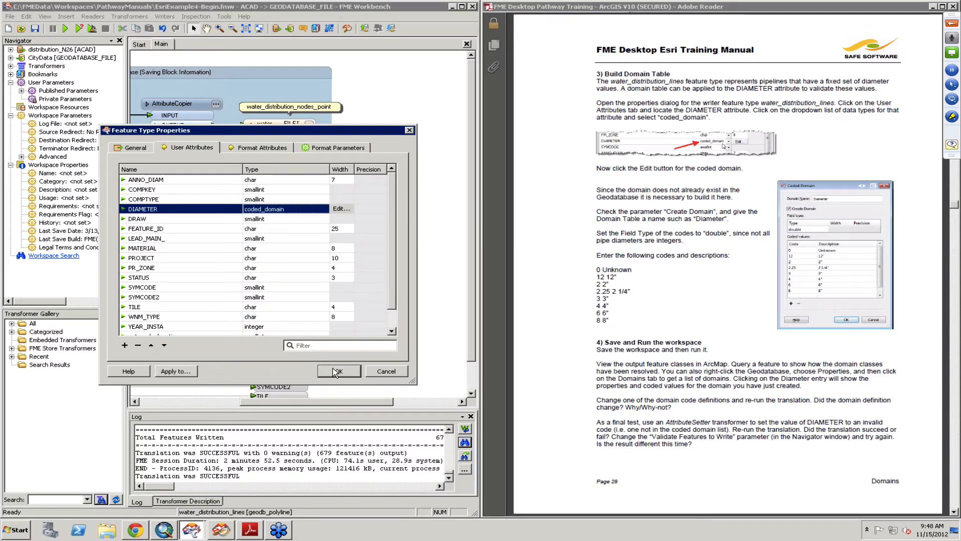
{"action": "left_click", "coordinate": [336, 371]}
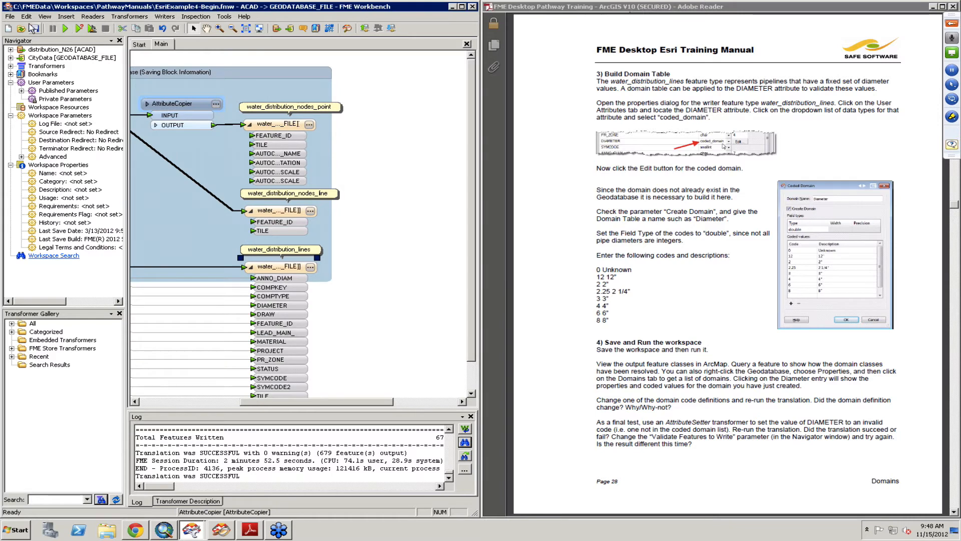
{"action": "left_click", "coordinate": [34, 29]}
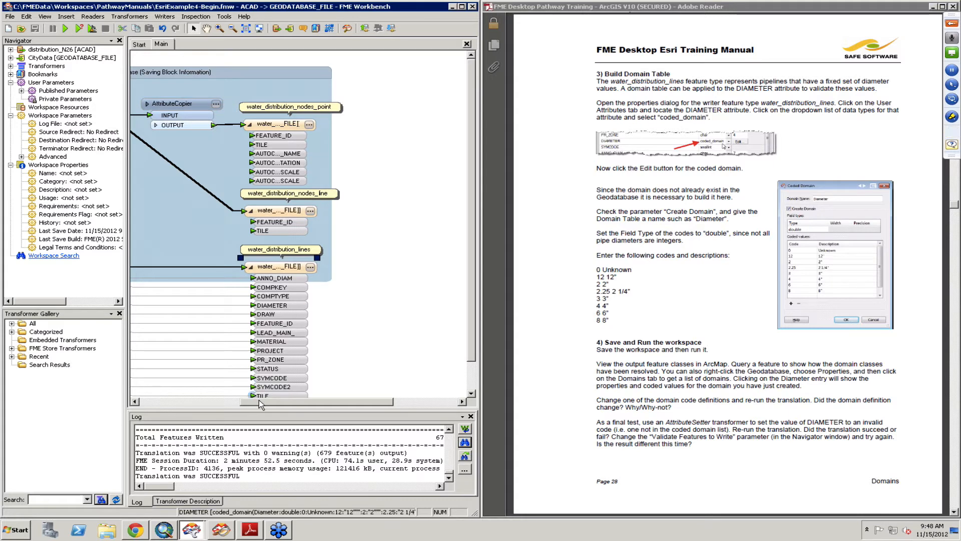
{"action": "left_click_drag", "start_coordinate": [259, 401], "coordinate": [238, 402]}
- Switch to ArcMap, open the Catalog window and refresh the Resources folder
{"action": "left_click", "coordinate": [172, 534]}
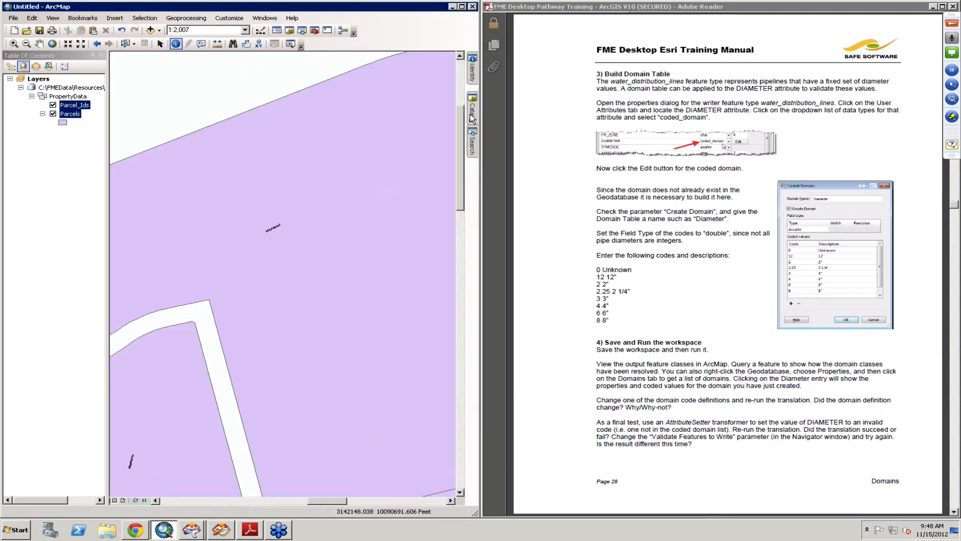
{"action": "left_click", "coordinate": [473, 118]}
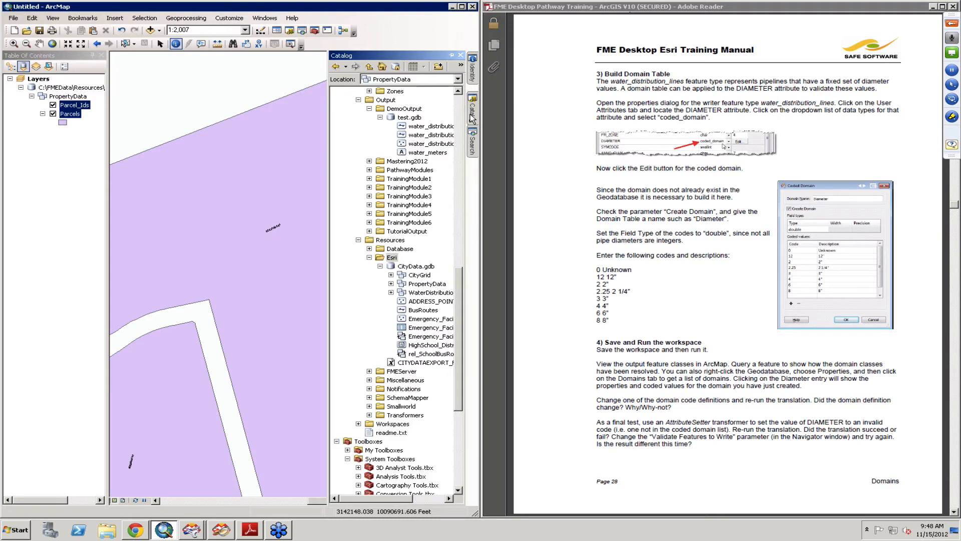
{"action": "left_click", "coordinate": [386, 240]}
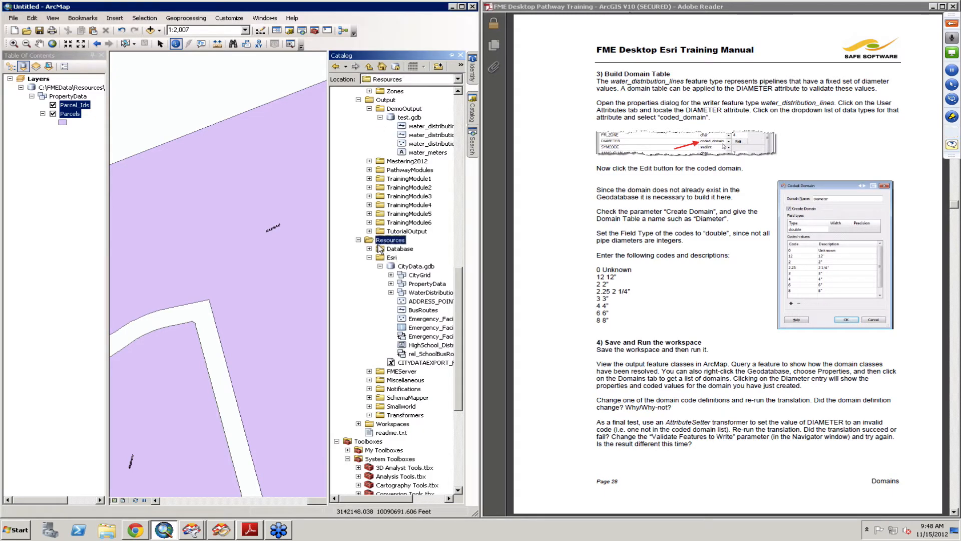
{"action": "left_click", "coordinate": [370, 257]}
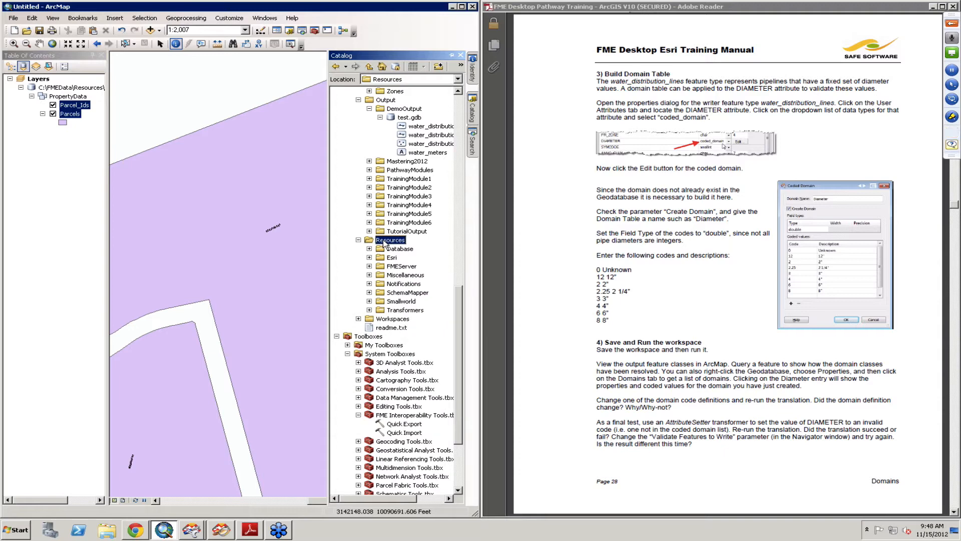
{"action": "right_click", "coordinate": [386, 241]}
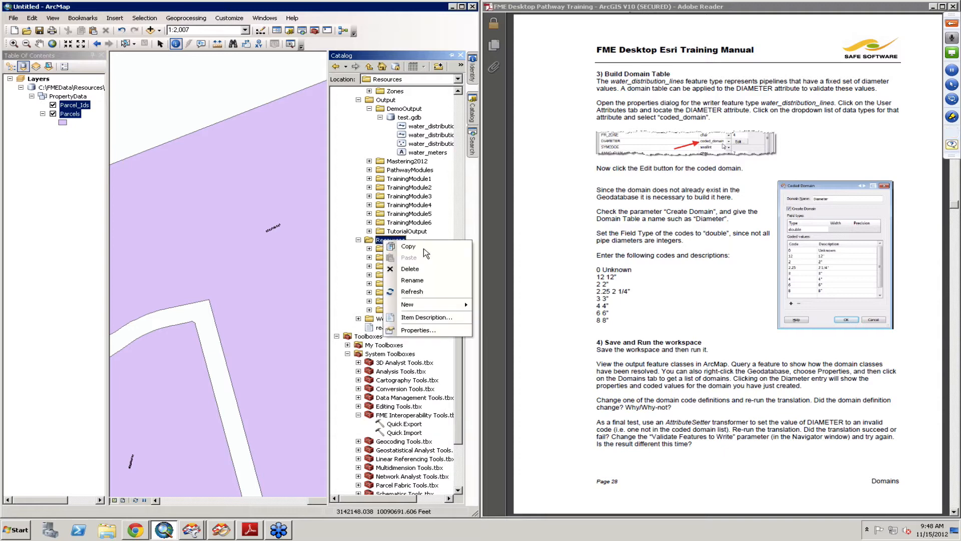
{"action": "left_click", "coordinate": [420, 293]}
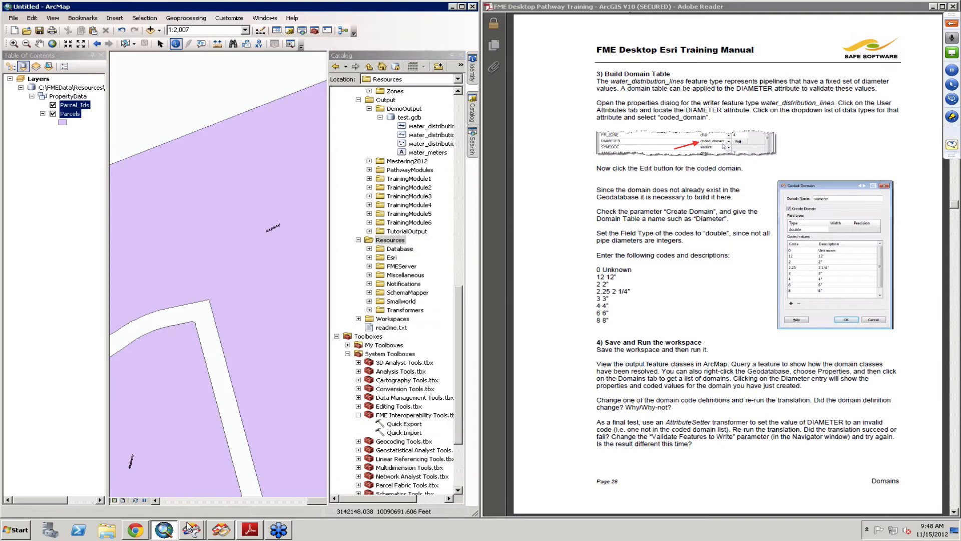
- Return to FME Workbench and run the workspace translation
{"action": "left_click", "coordinate": [191, 530]}
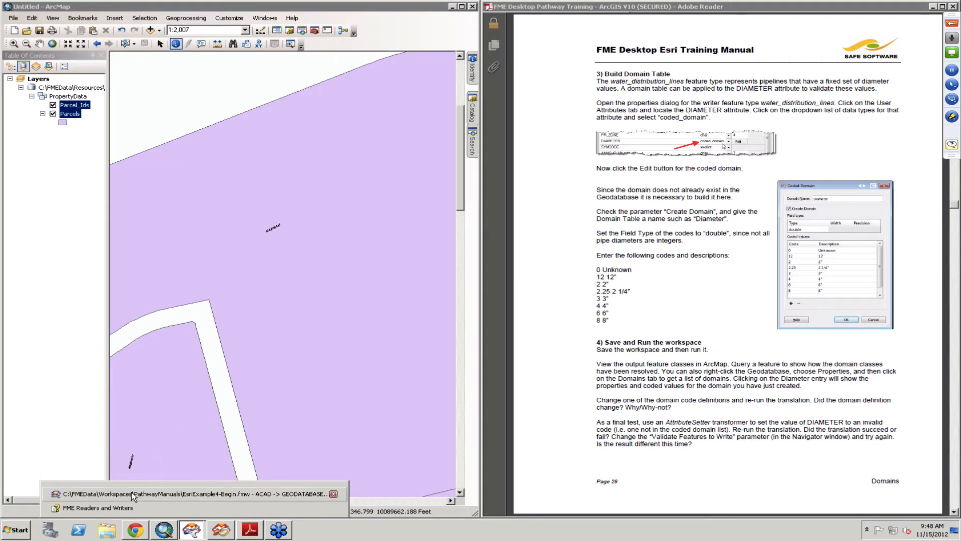
{"action": "left_click", "coordinate": [330, 494]}
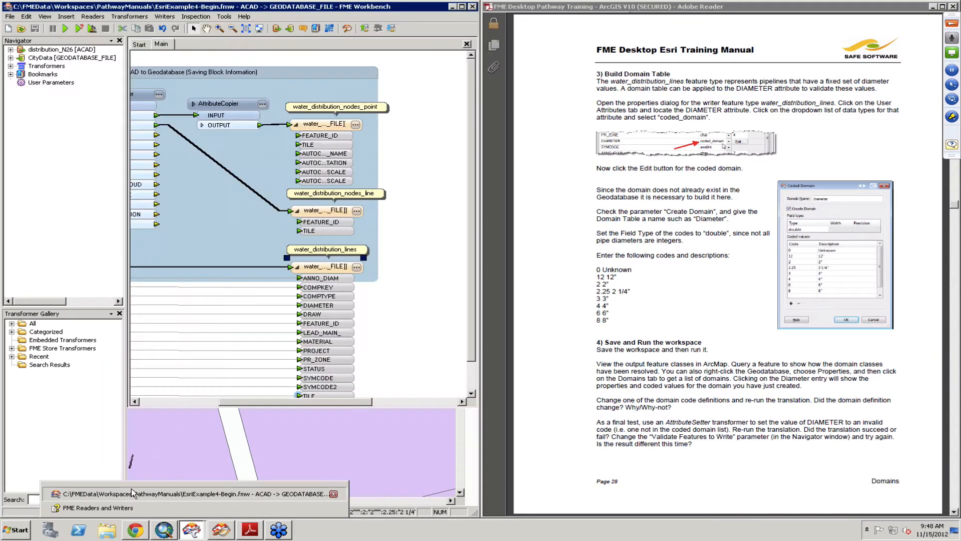
{"action": "left_click", "coordinate": [66, 29]}
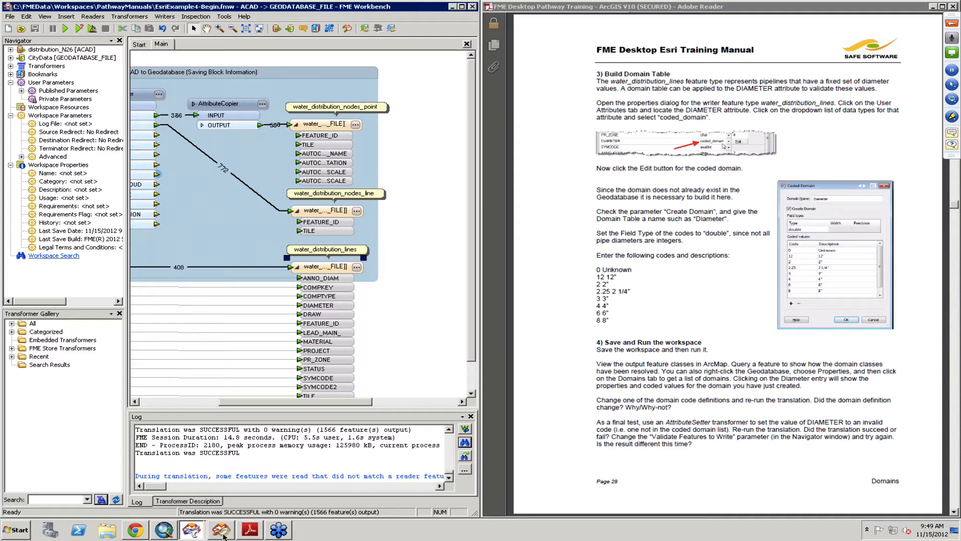
- In ArcMap's Catalog, open the CityData.gdb geodatabase properties and examine its list of domains
{"action": "left_click", "coordinate": [163, 529]}
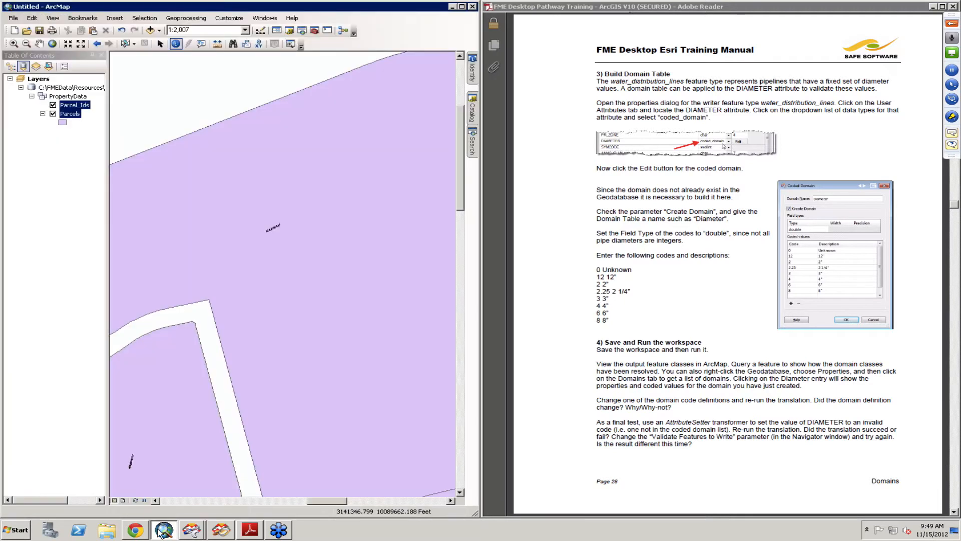
{"action": "left_click", "coordinate": [472, 108]}
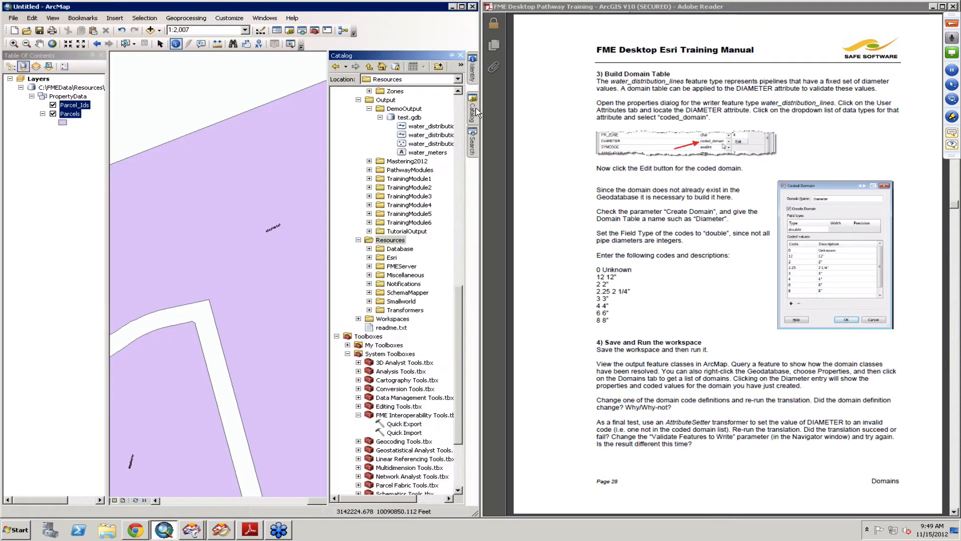
{"action": "left_click", "coordinate": [369, 257]}
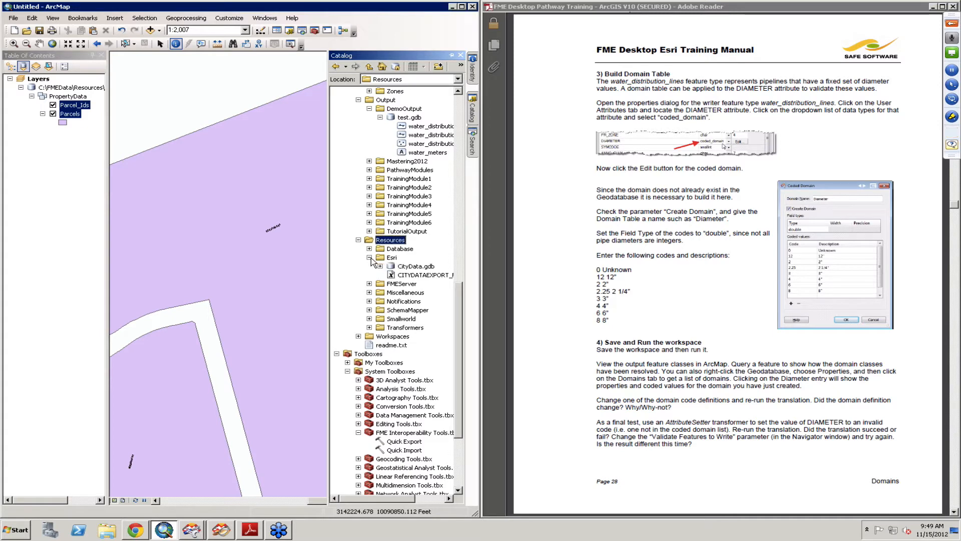
{"action": "left_click", "coordinate": [404, 269]}
{"action": "right_click", "coordinate": [404, 269]}
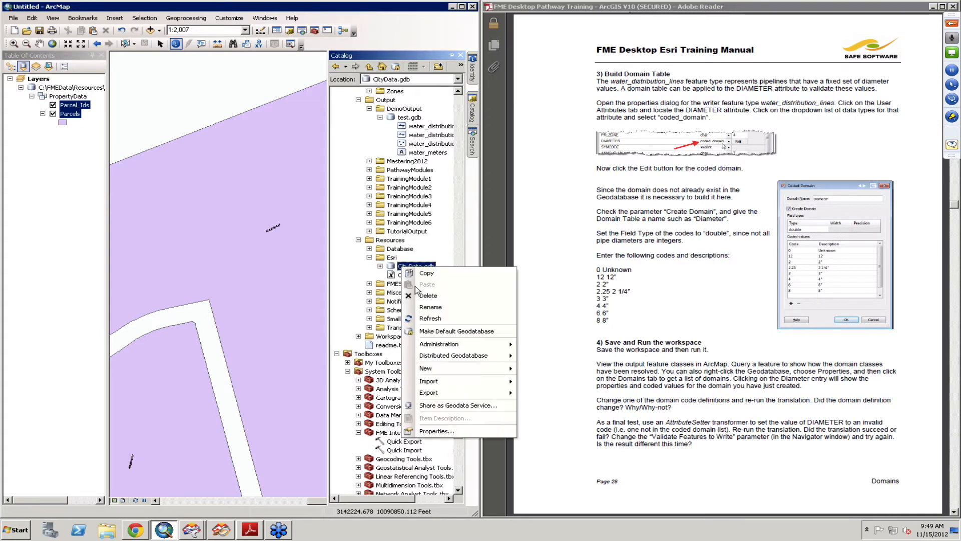
{"action": "left_click", "coordinate": [444, 433]}
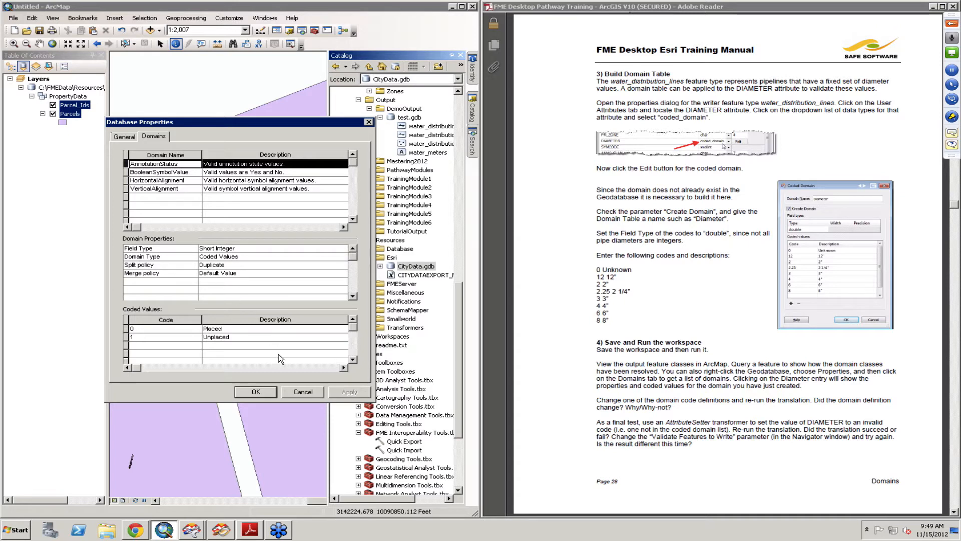
{"action": "left_click", "coordinate": [256, 392]}
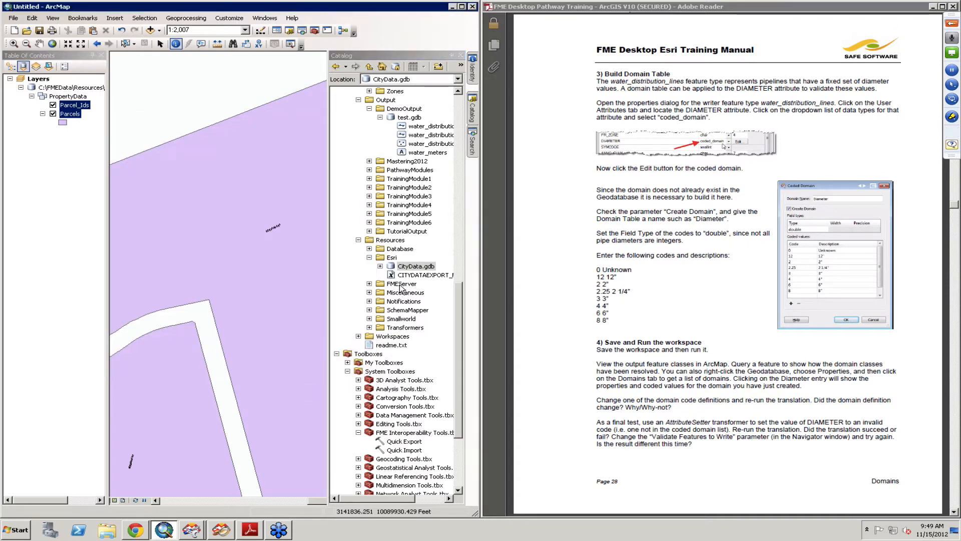
- Refresh the Esri folder and reopen the CityData.gdb properties to check its domains again
{"action": "right_click", "coordinate": [391, 257]}
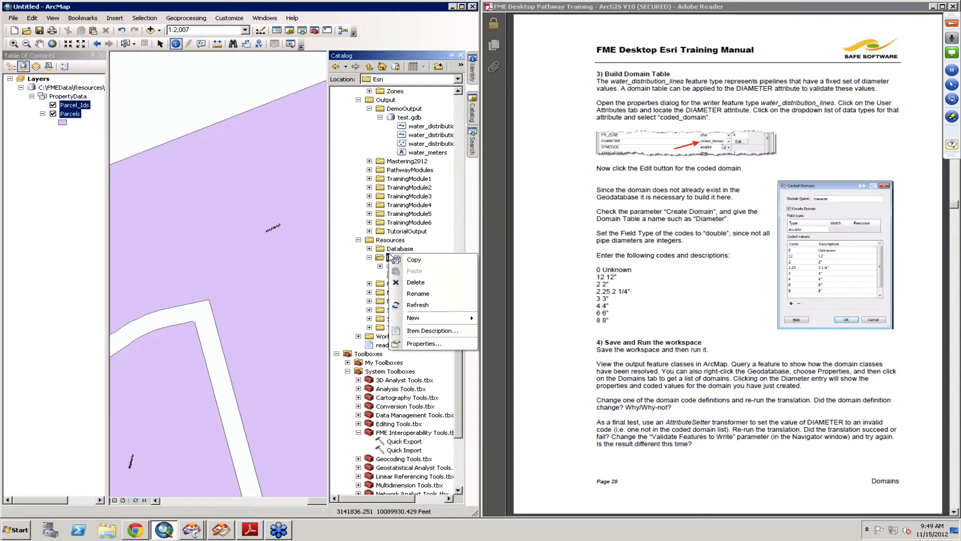
{"action": "left_click", "coordinate": [426, 304]}
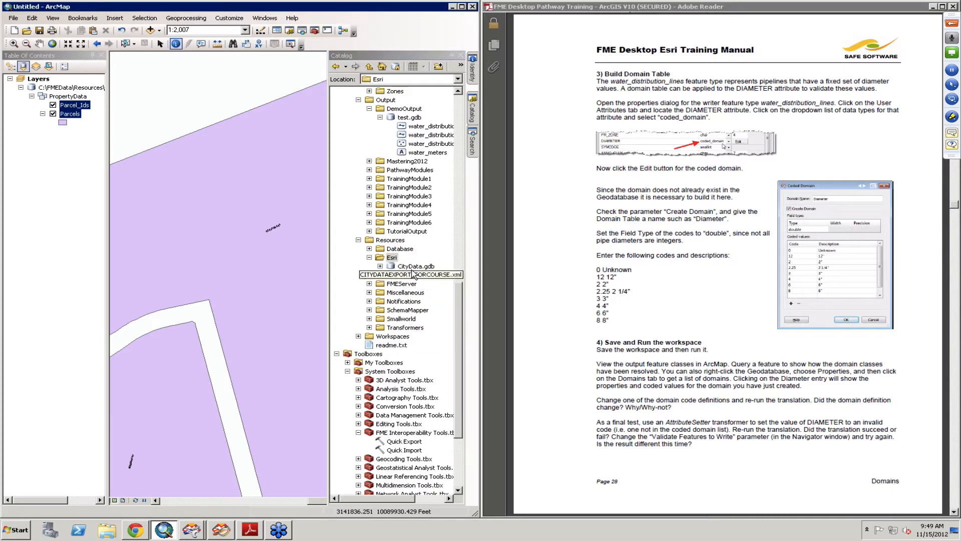
{"action": "right_click", "coordinate": [410, 268]}
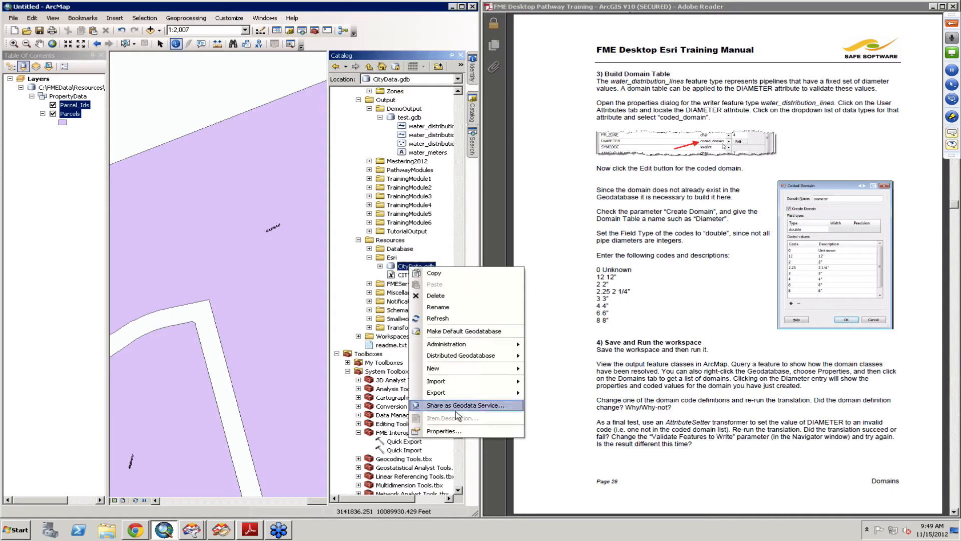
{"action": "left_click", "coordinate": [445, 432]}
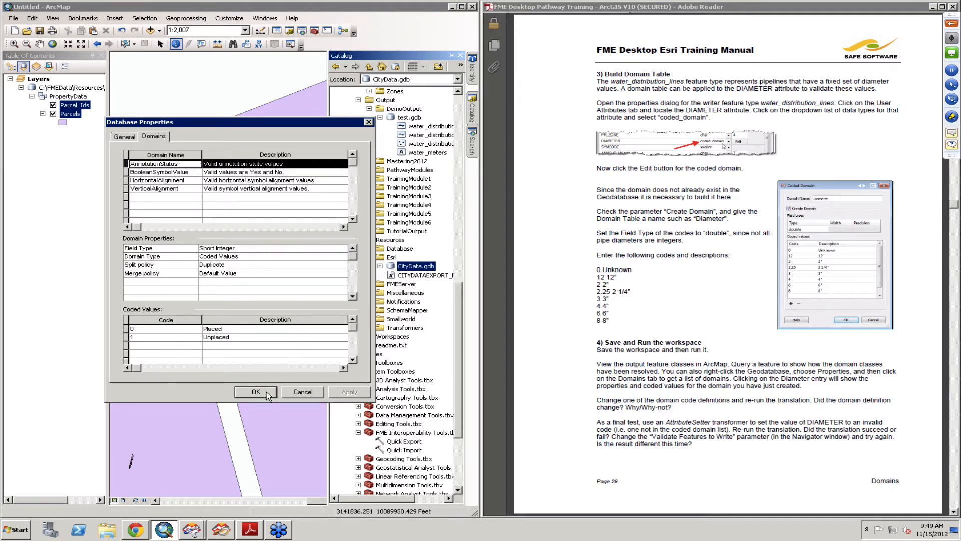
{"action": "left_click", "coordinate": [311, 393]}
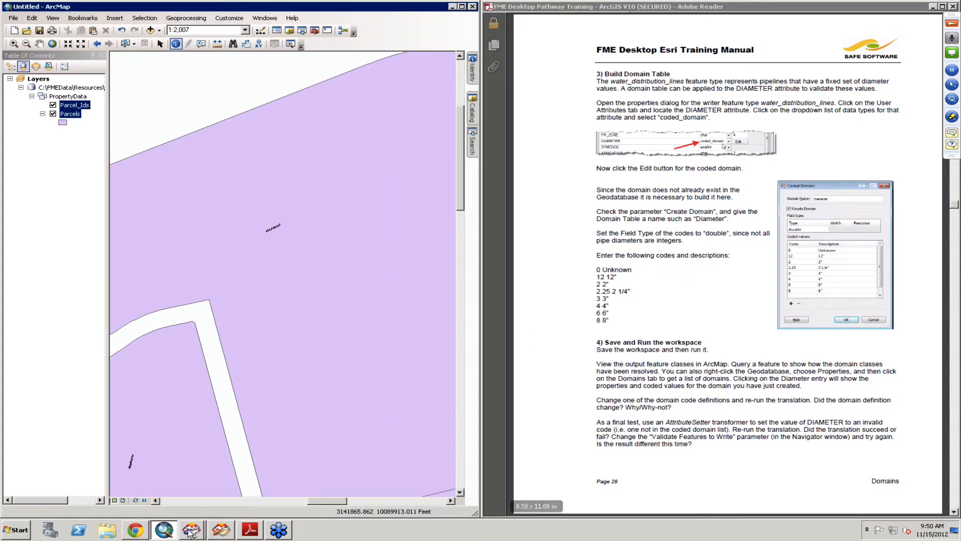
- Switch to the workspace and review the canvas and the training manual's domain instructions
{"action": "mouse_move", "coordinate": [204, 535]}
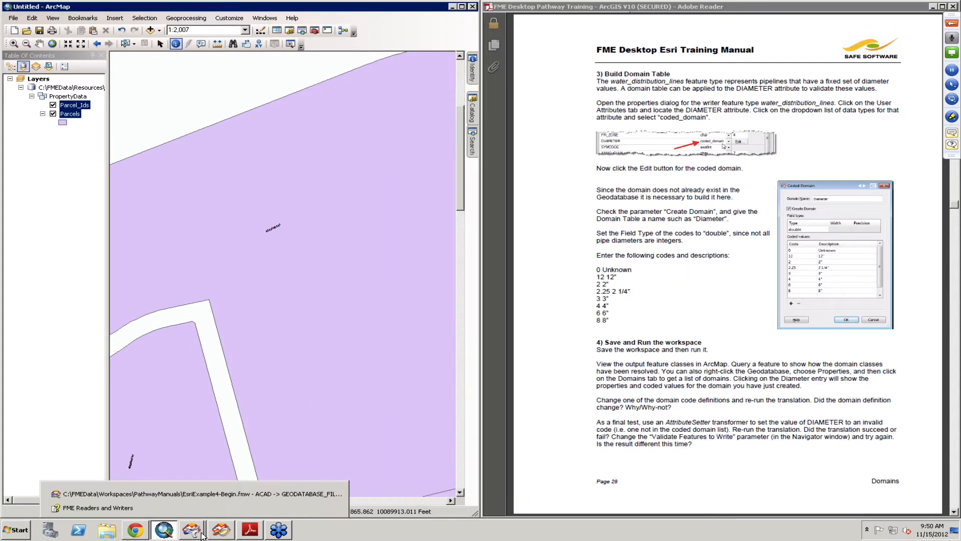
{"action": "left_click", "coordinate": [203, 493]}
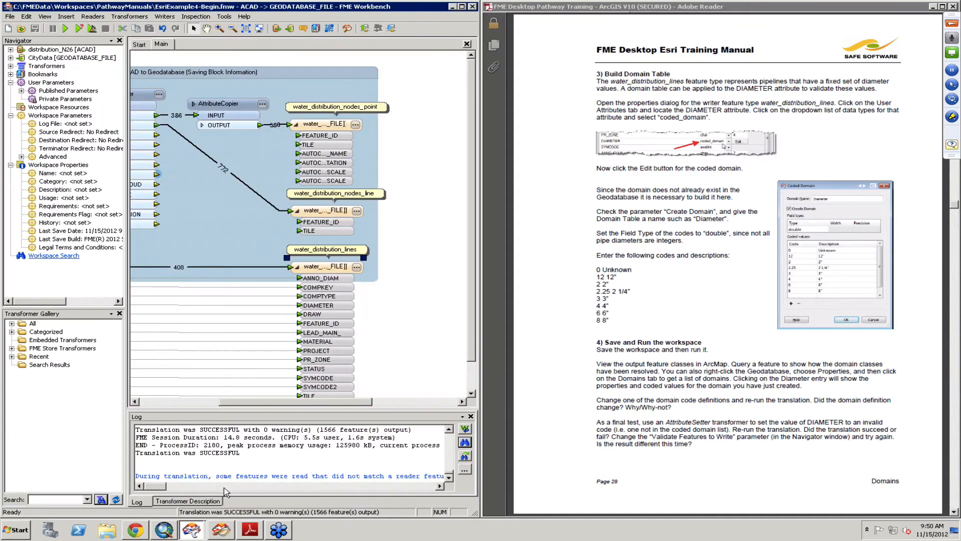
{"action": "left_click_drag", "start_coordinate": [291, 401], "coordinate": [225, 403]}
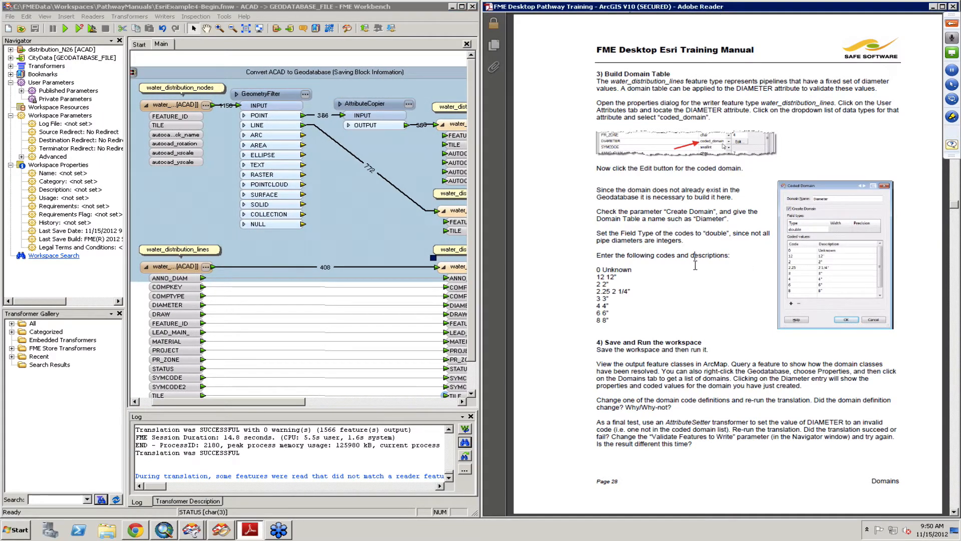
{"action": "left_click", "coordinate": [695, 266]}
{"action": "scroll", "coordinate": [695, 266], "scroll_direction": "up", "scroll_amount": 5}
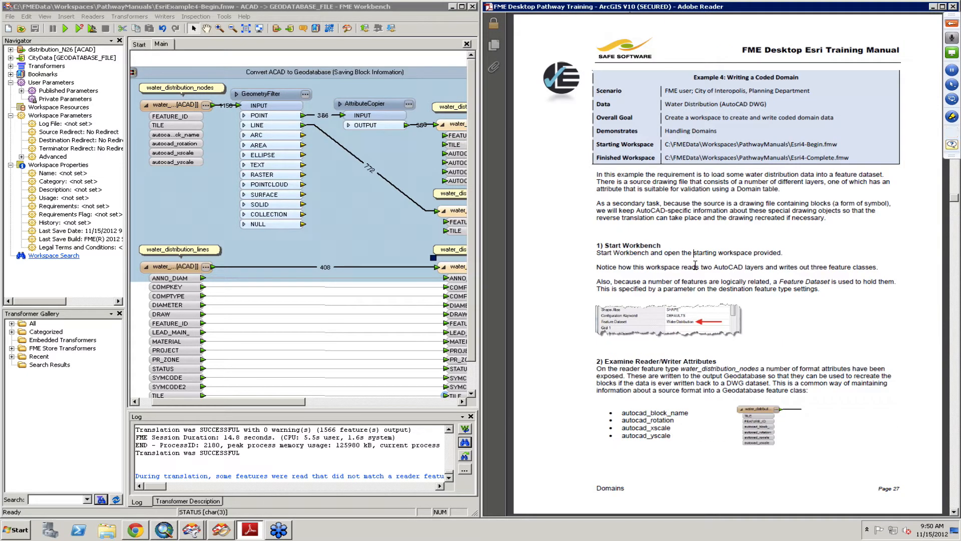
{"action": "key", "text": "Page_Down"}
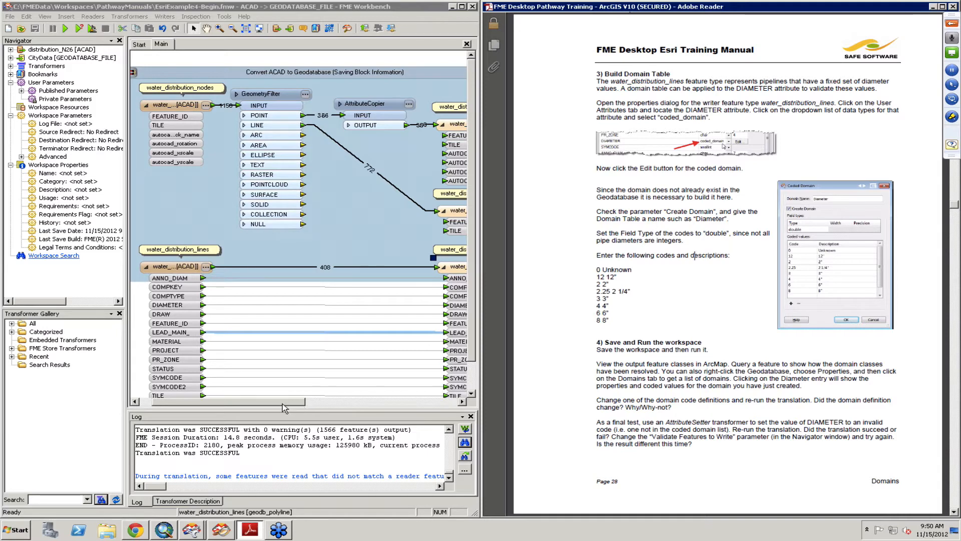
- Scroll through the translation log to read the features written summary
{"action": "left_click", "coordinate": [448, 431]}
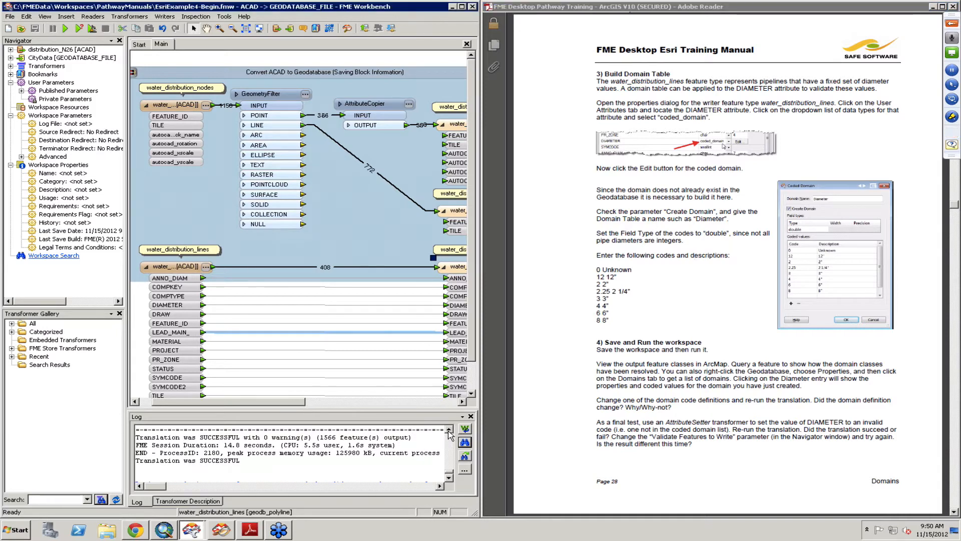
{"action": "left_click", "coordinate": [449, 431]}
{"action": "left_click", "coordinate": [449, 431]}
{"action": "left_click", "coordinate": [448, 430]}
{"action": "left_click", "coordinate": [449, 431]}
{"action": "left_click", "coordinate": [449, 430]}
{"action": "left_click", "coordinate": [449, 430]}
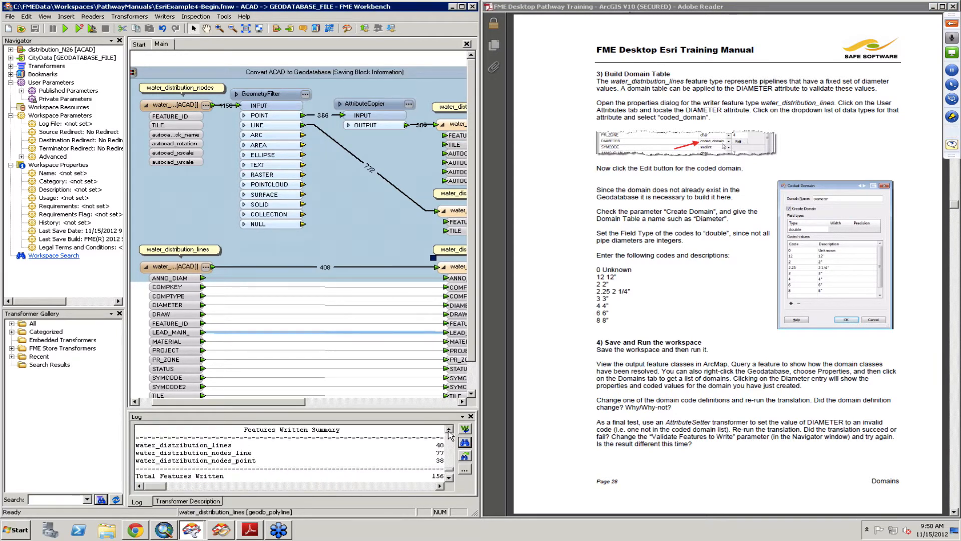
{"action": "left_click", "coordinate": [449, 431]}
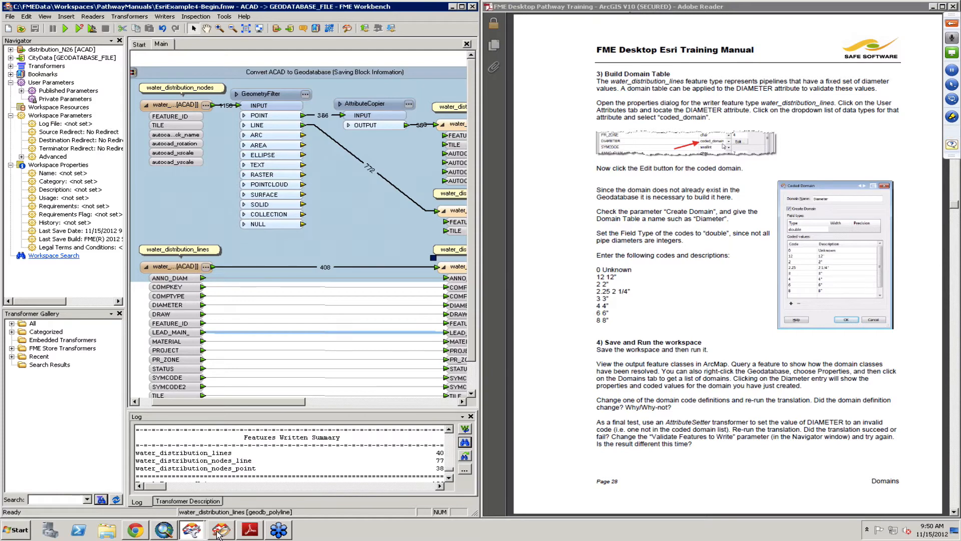
- In ArcMap's Catalog, open the WaterDistribution feature dataset's properties and view its domain, resolution and tolerance settings
{"action": "left_click", "coordinate": [219, 533]}
{"action": "left_click", "coordinate": [164, 530]}
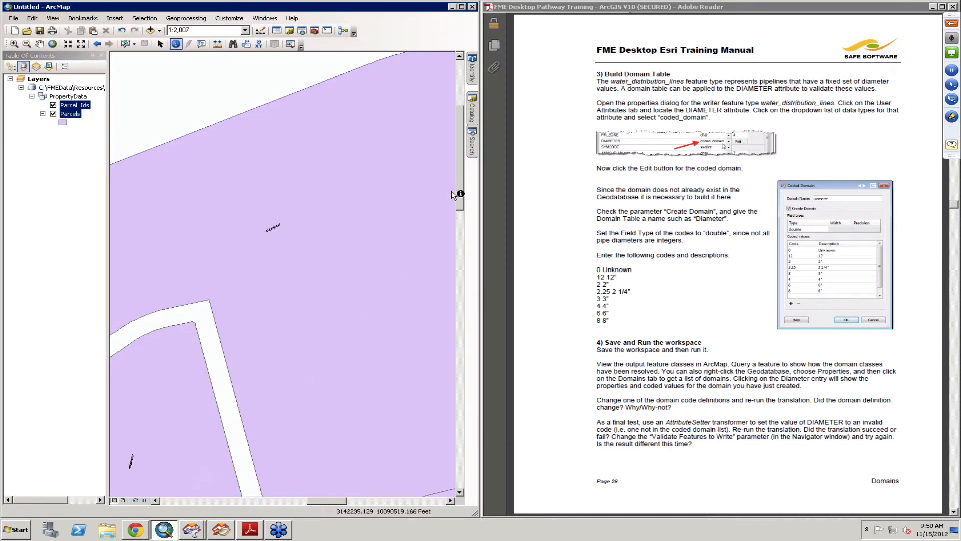
{"action": "left_click", "coordinate": [474, 120]}
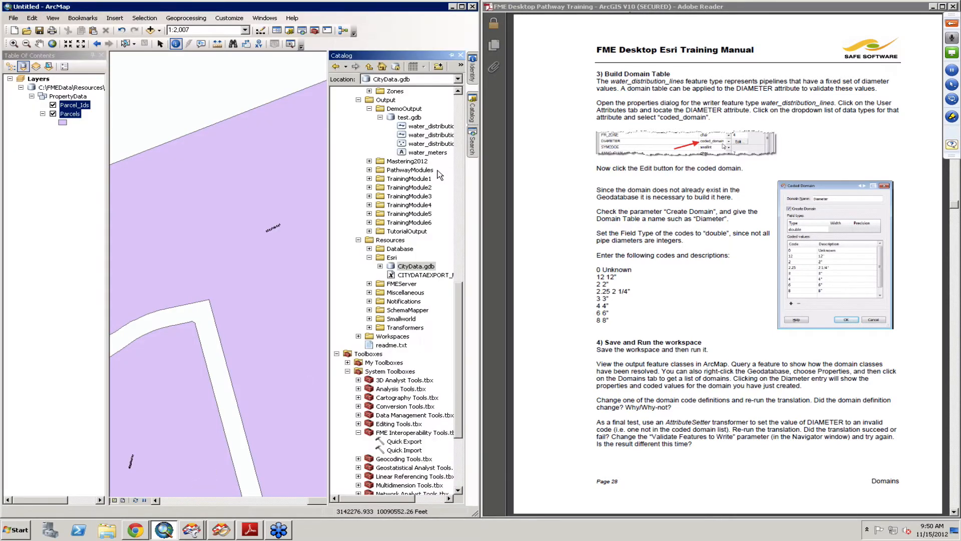
{"action": "left_click", "coordinate": [380, 266]}
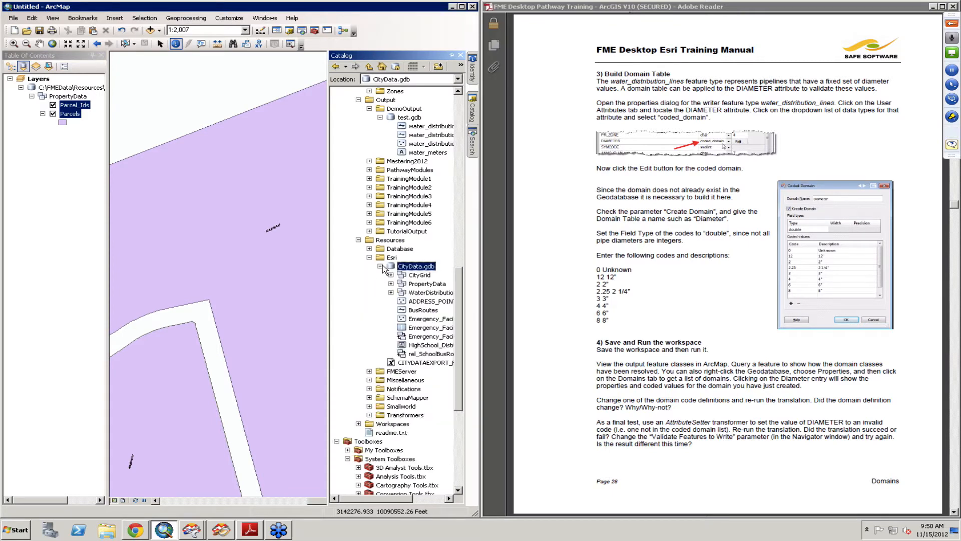
{"action": "left_click", "coordinate": [416, 293]}
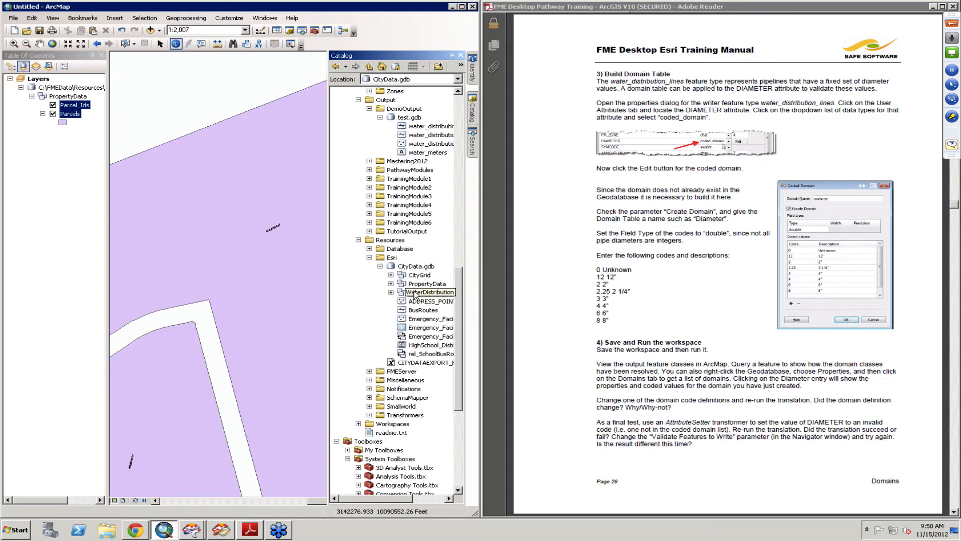
{"action": "right_click", "coordinate": [417, 295]}
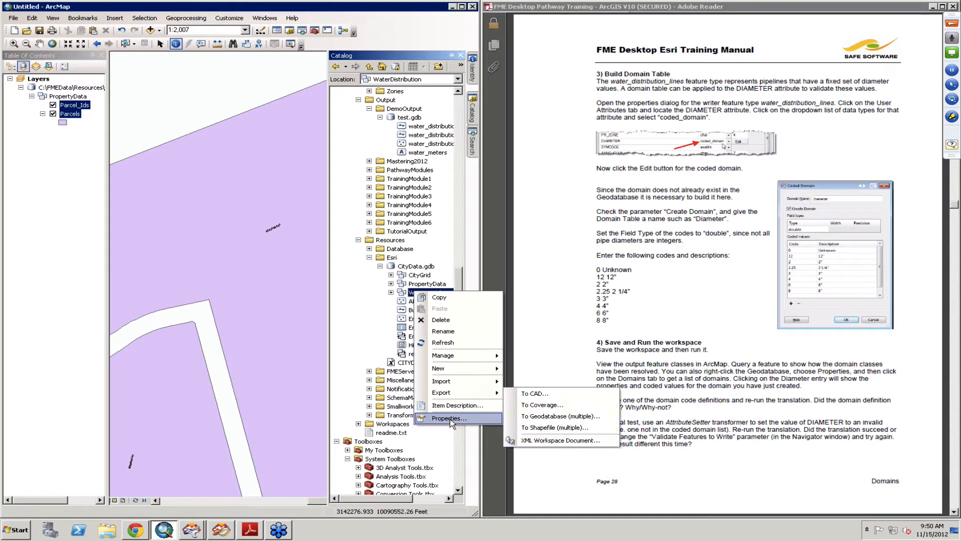
{"action": "left_click", "coordinate": [449, 418]}
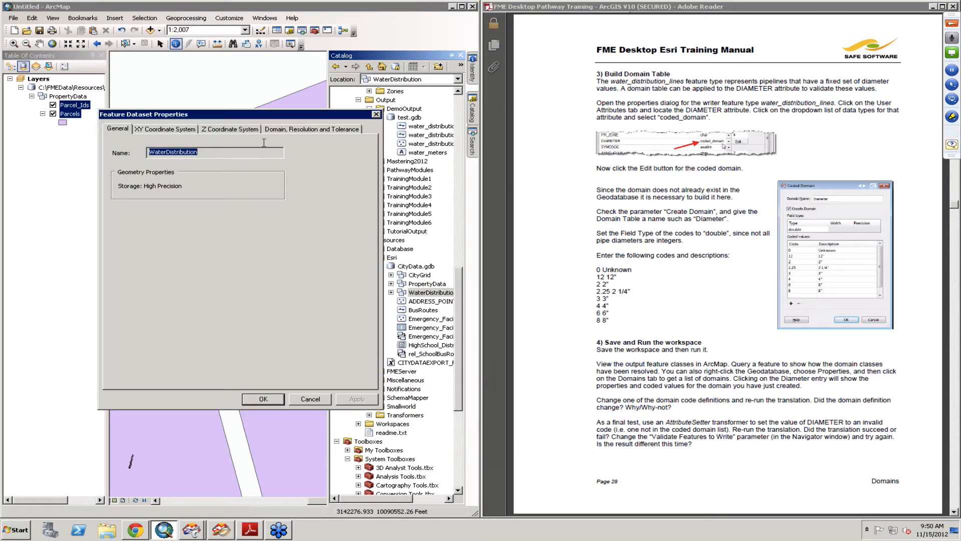
{"action": "left_click", "coordinate": [279, 131]}
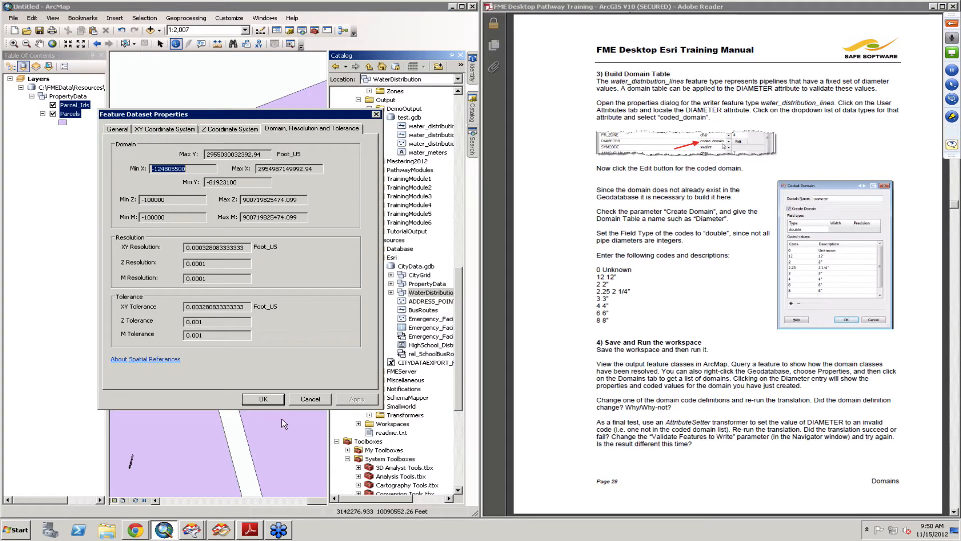
- Expand the WaterDistribution feature dataset and open the CityData.gdb database properties to review its domains
{"action": "left_click", "coordinate": [308, 405]}
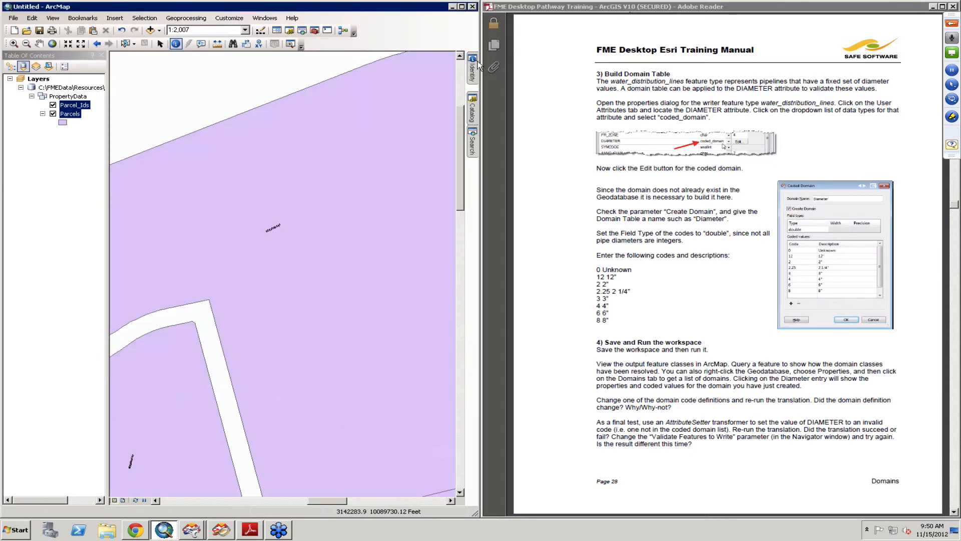
{"action": "mouse_move", "coordinate": [473, 109]}
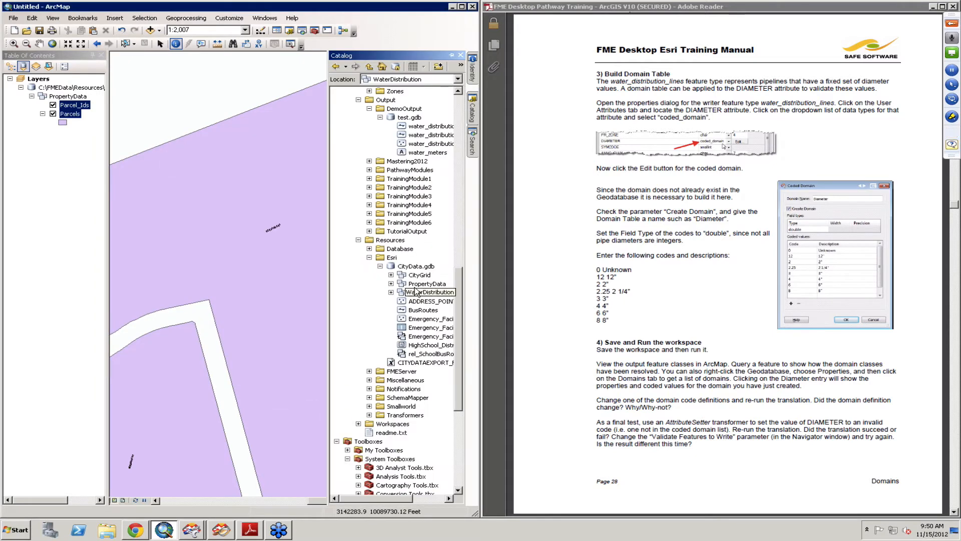
{"action": "left_click", "coordinate": [391, 292]}
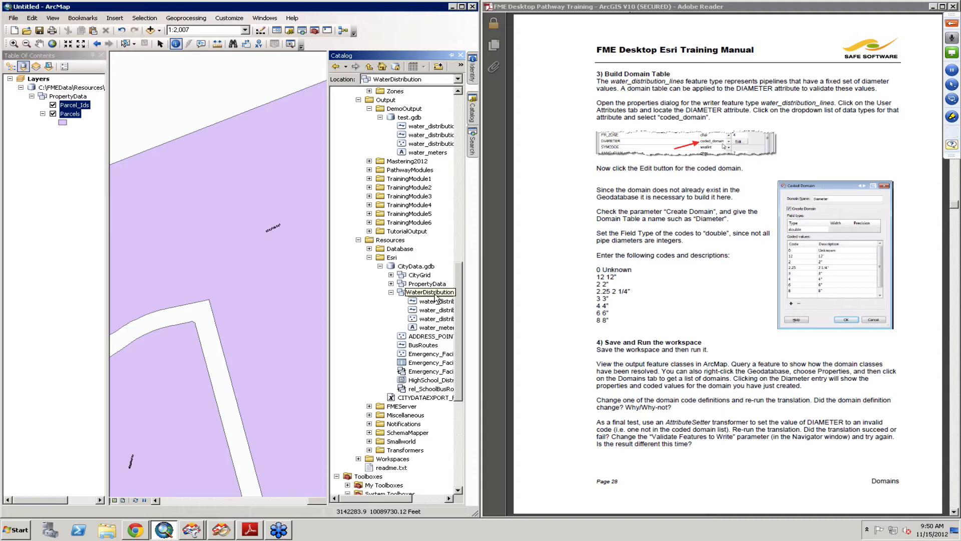
{"action": "left_click", "coordinate": [435, 298]}
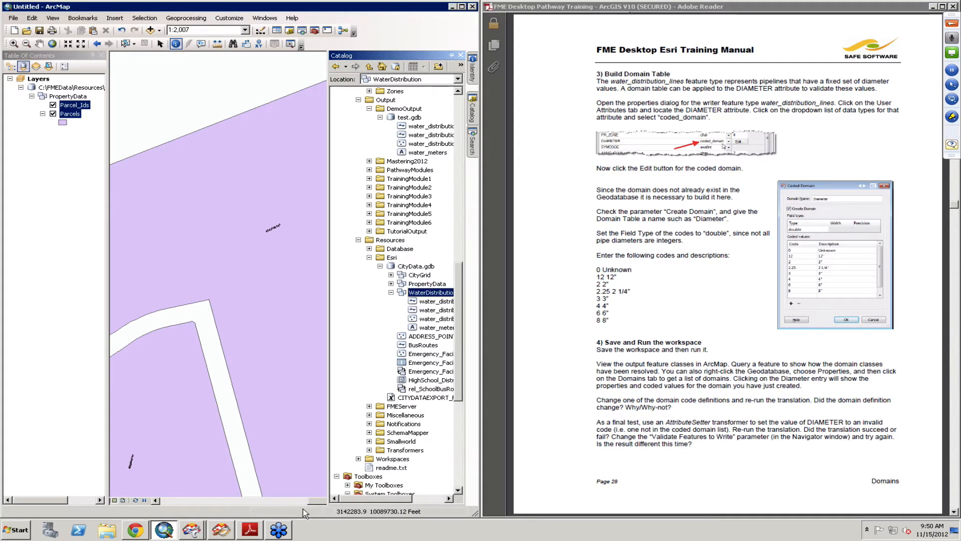
{"action": "left_click", "coordinate": [401, 266]}
{"action": "right_click", "coordinate": [399, 266]}
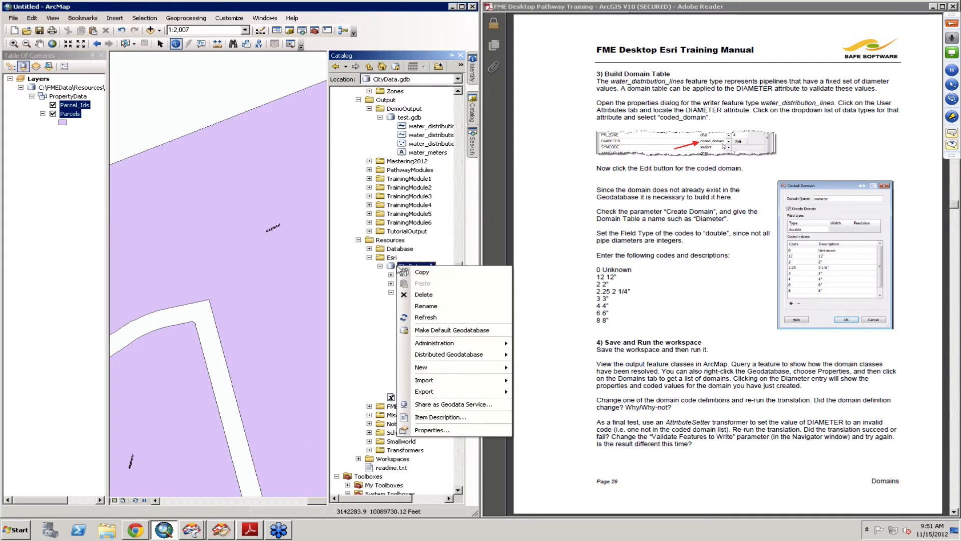
{"action": "left_click", "coordinate": [432, 430]}
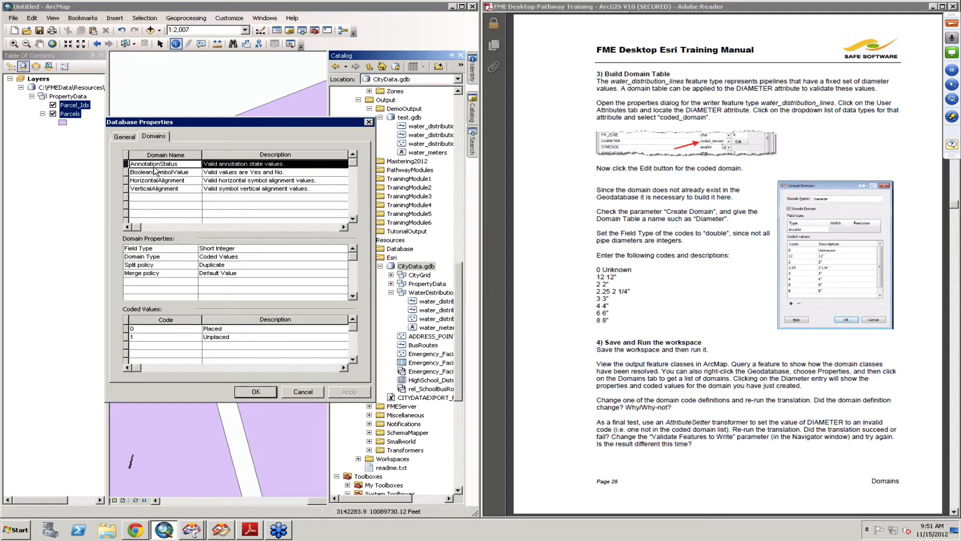
{"action": "left_click", "coordinate": [303, 394]}
{"action": "left_click", "coordinate": [631, 419]}
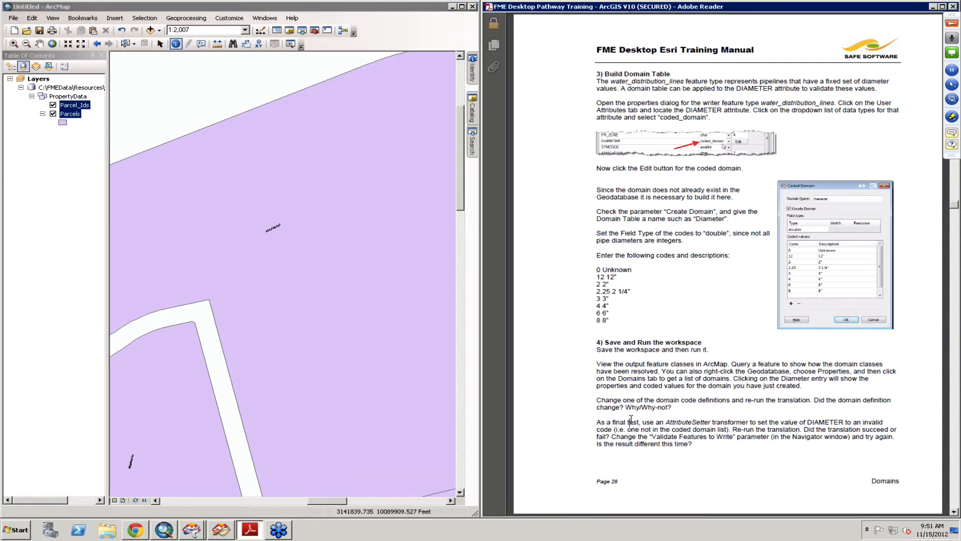
- Scroll the training manual through the Subtypes section to Example 5: Subtypes
{"action": "scroll", "coordinate": [631, 420], "scroll_direction": "down", "scroll_amount": 2}
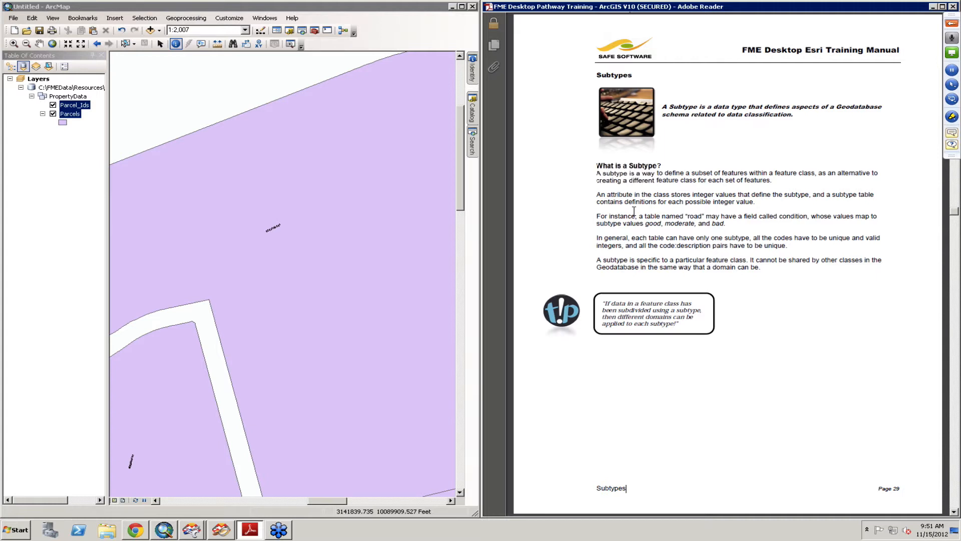
{"action": "scroll", "coordinate": [730, 188], "scroll_direction": "down", "scroll_amount": 1}
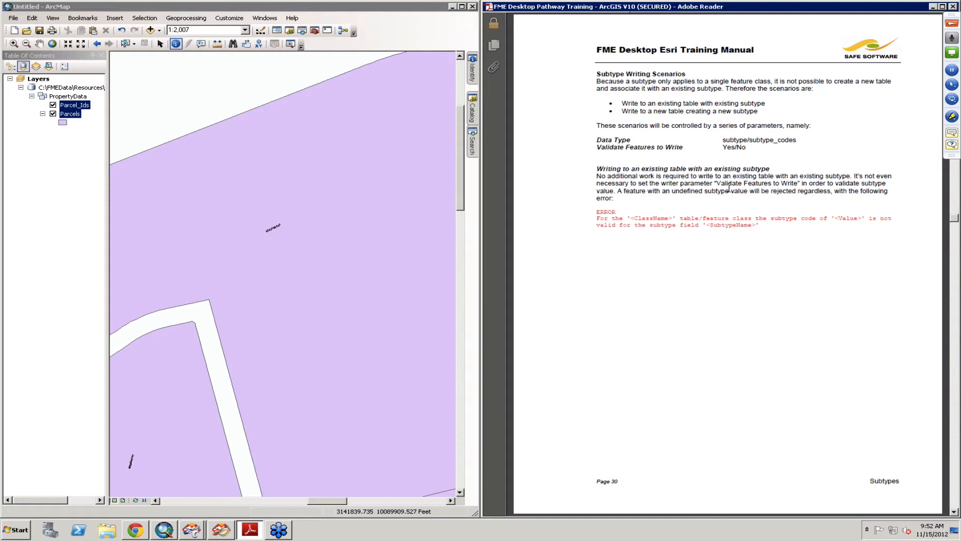
{"action": "scroll", "coordinate": [729, 187], "scroll_direction": "down", "scroll_amount": 1}
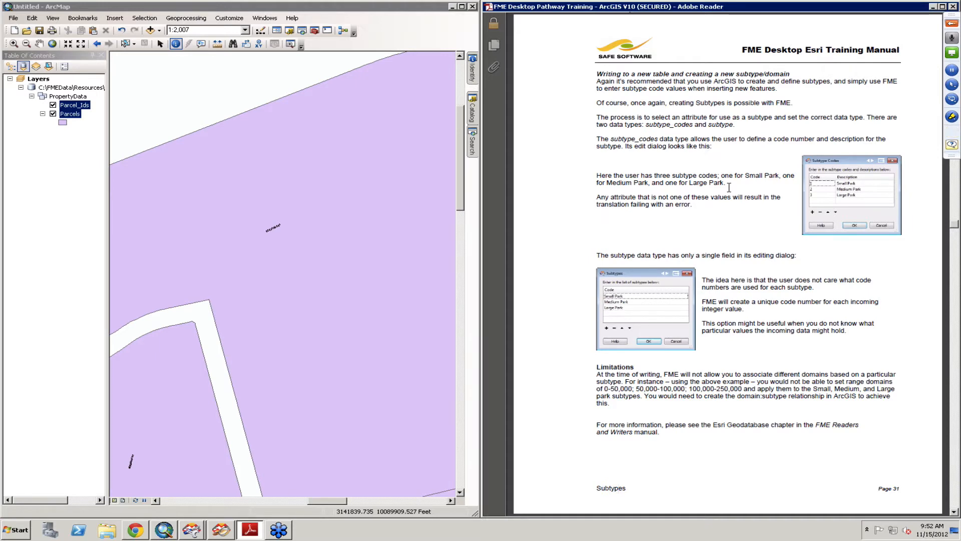
{"action": "scroll", "coordinate": [729, 188], "scroll_direction": "down", "scroll_amount": 2}
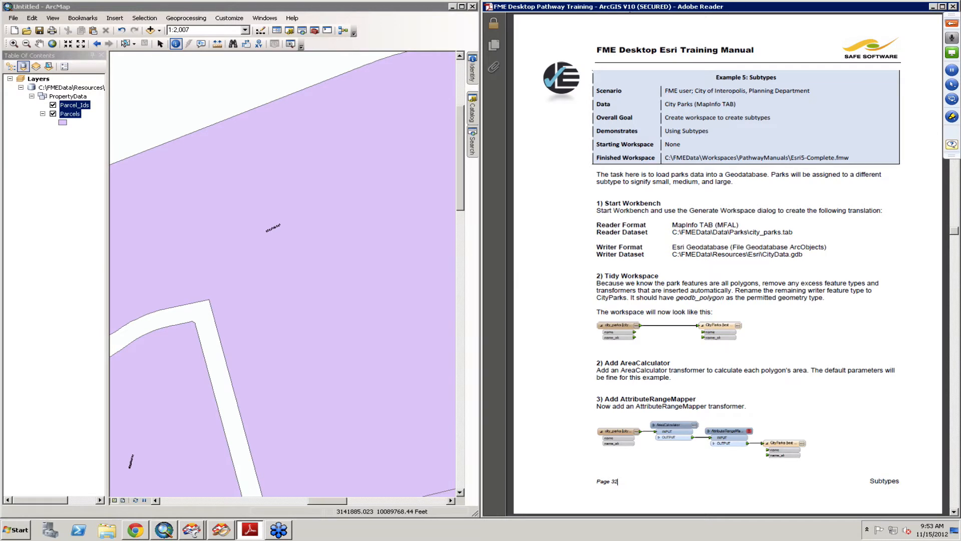
- Generate a new workspace reading MapInfo TAB city_parks.tab from the Parks folder and writing to the Esri Geodatabase CityData.gdb
{"action": "mouse_move", "coordinate": [190, 529]}
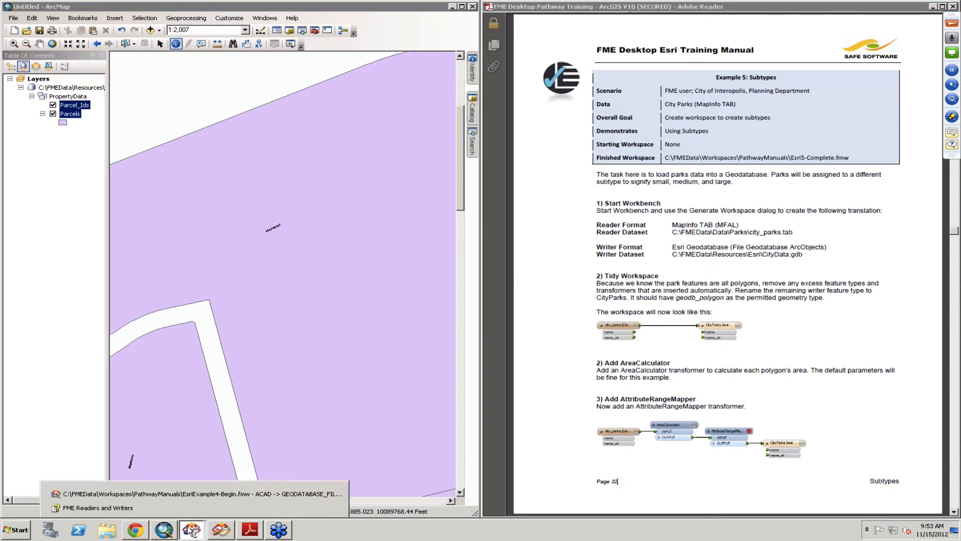
{"action": "left_click", "coordinate": [187, 495]}
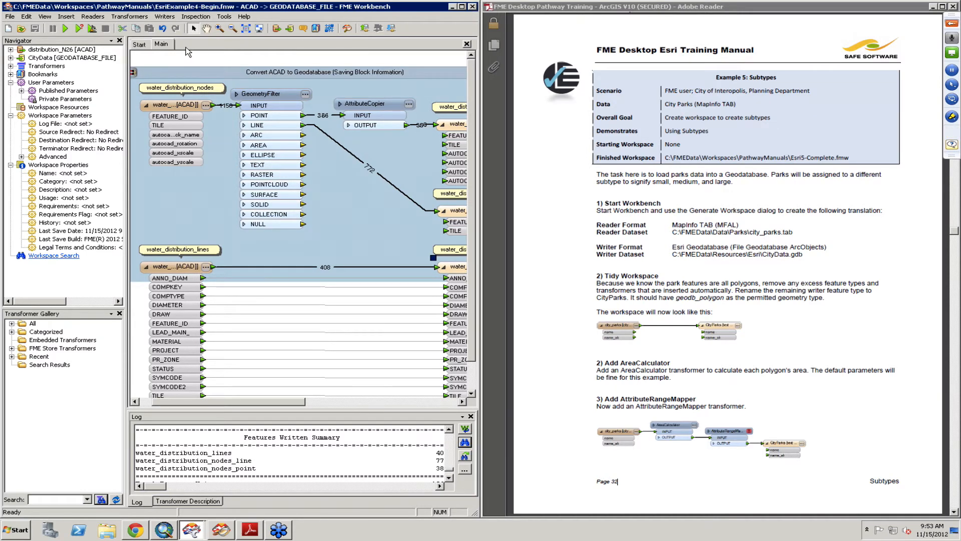
{"action": "left_click", "coordinate": [141, 44]}
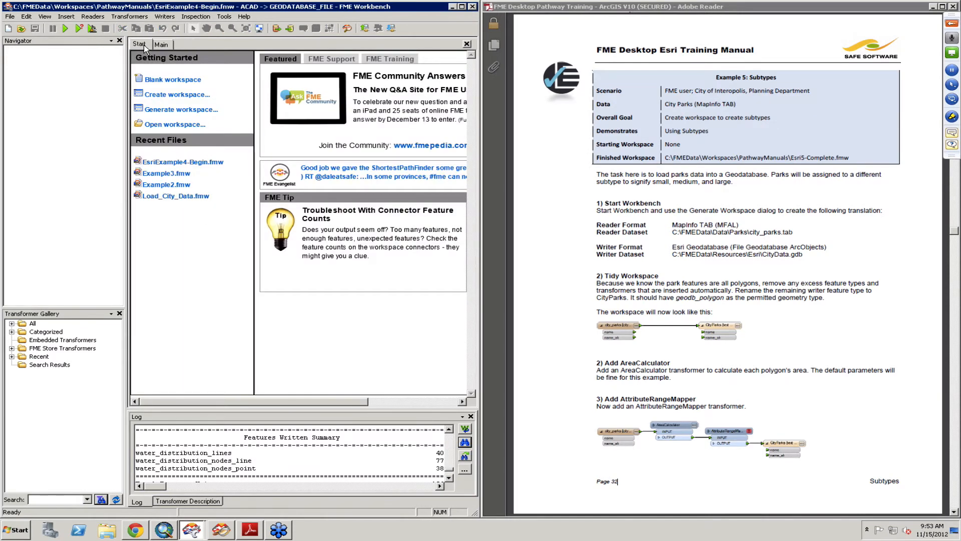
{"action": "left_click", "coordinate": [194, 114]}
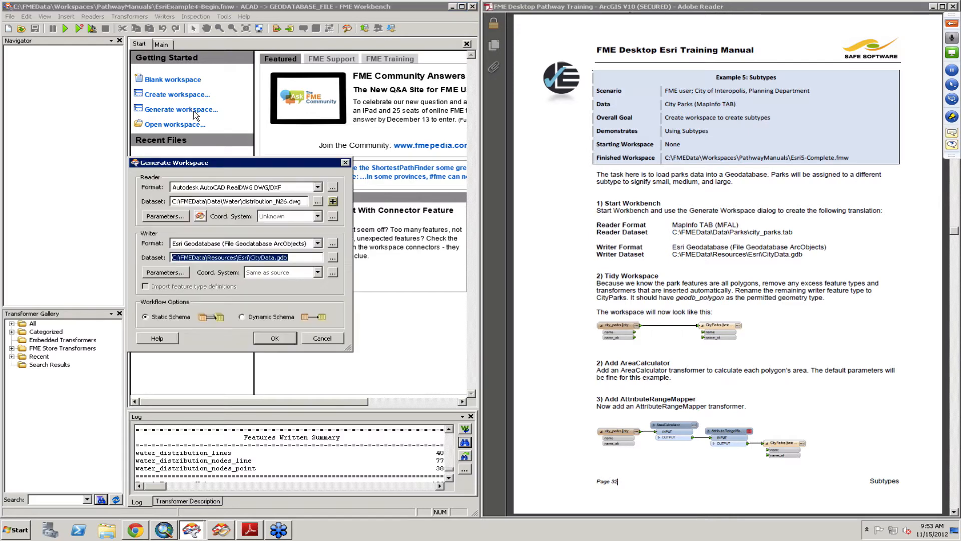
{"action": "left_click", "coordinate": [295, 187]}
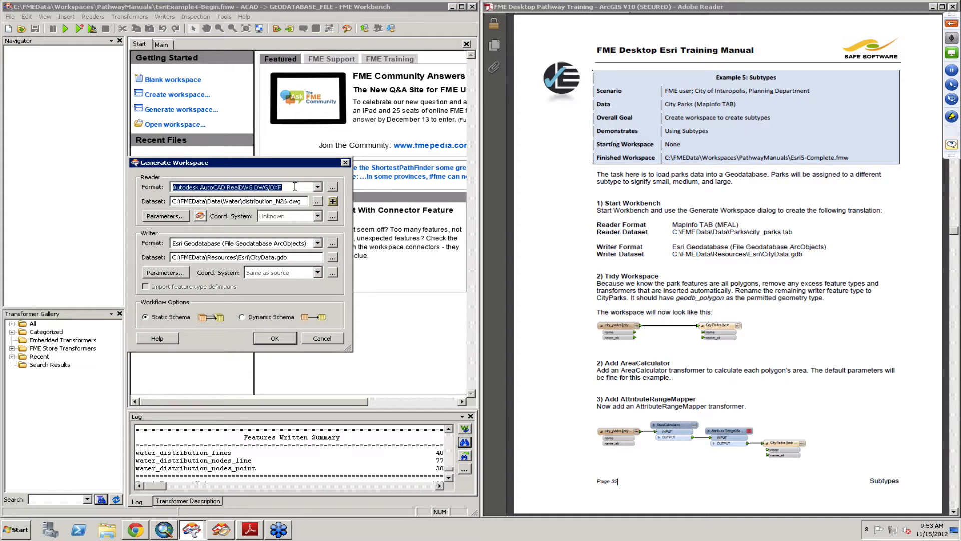
{"action": "key", "text": "BackSpace"}
{"action": "left_click", "coordinate": [299, 186]}
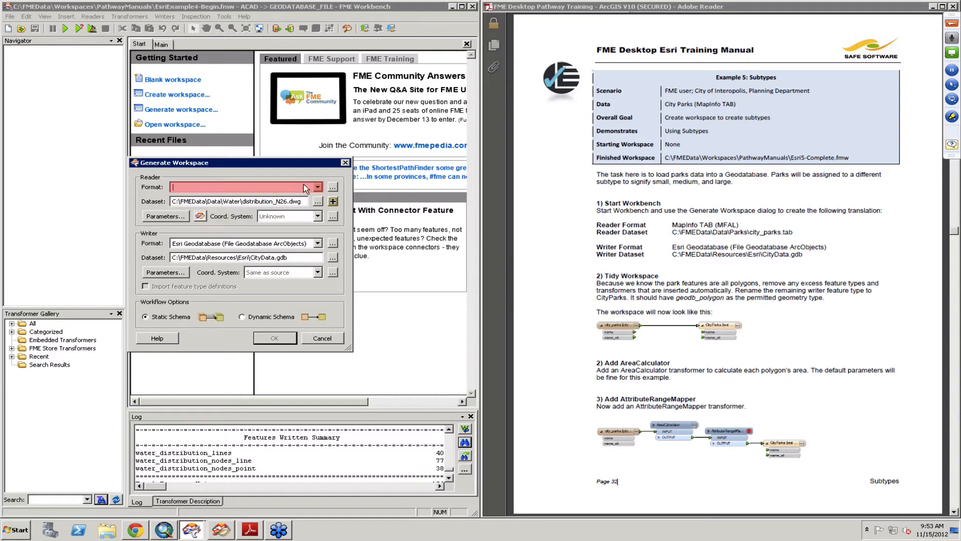
{"action": "left_click", "coordinate": [317, 201]}
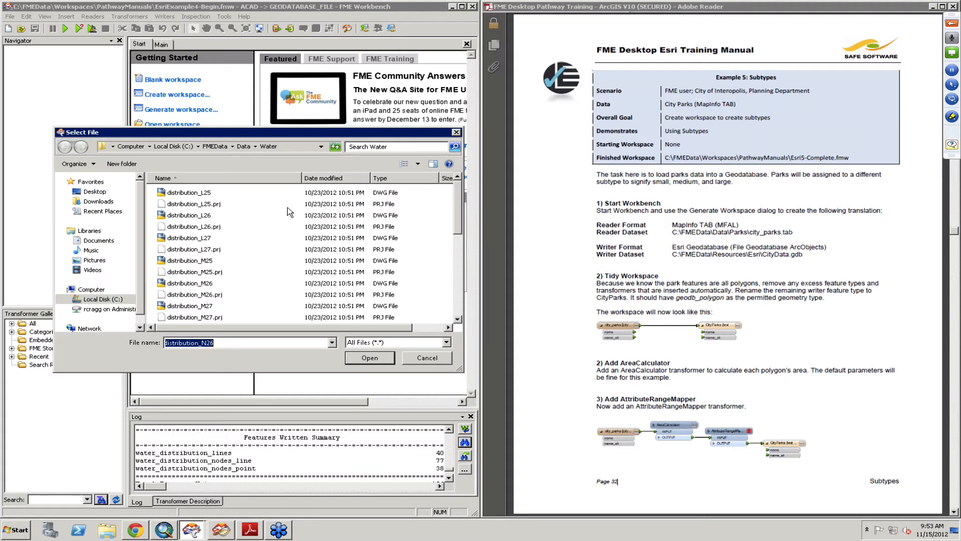
{"action": "left_click", "coordinate": [244, 147]}
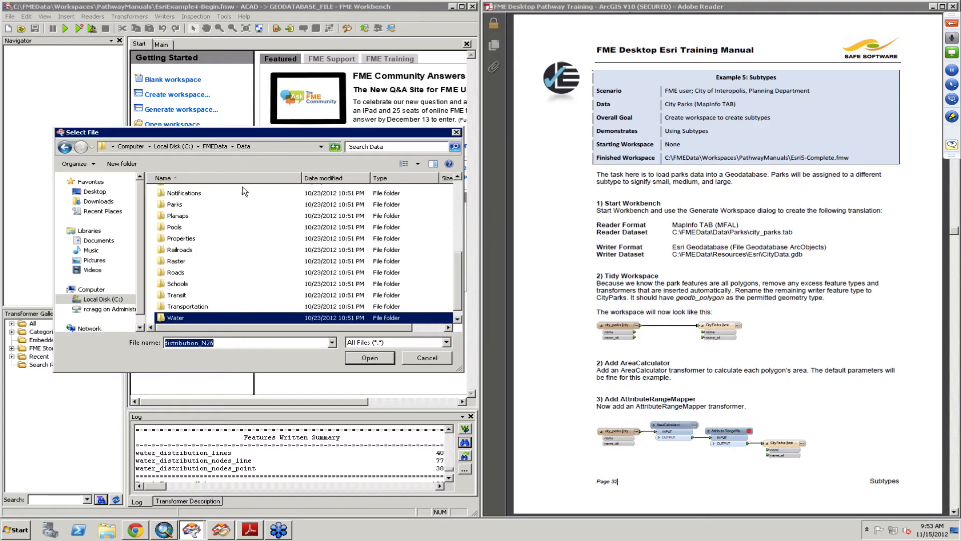
{"action": "double_click", "coordinate": [176, 206]}
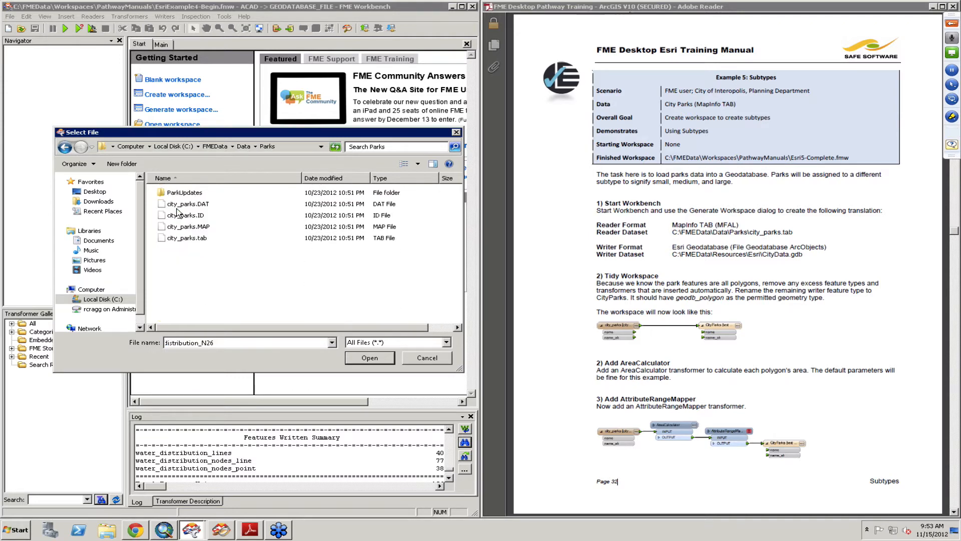
{"action": "left_click", "coordinate": [200, 238]}
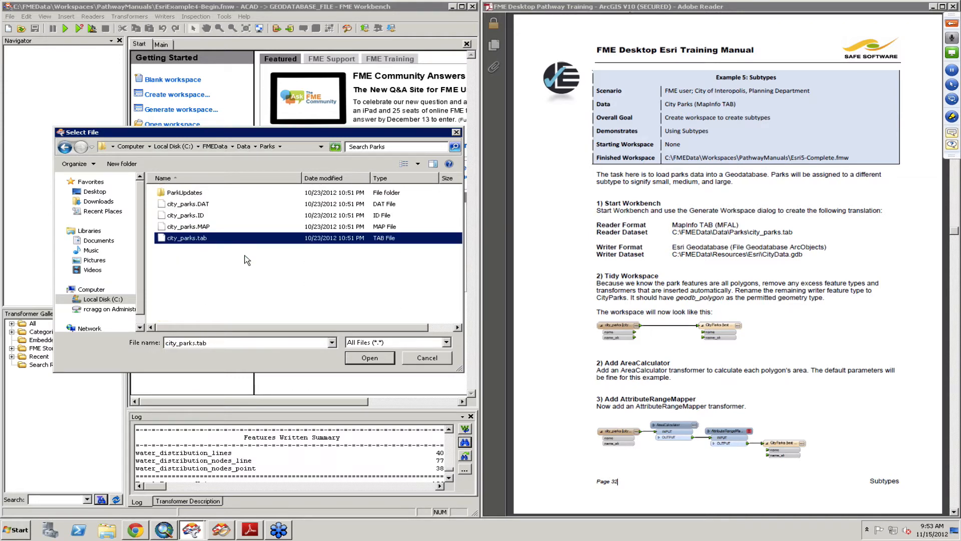
{"action": "left_click", "coordinate": [370, 358]}
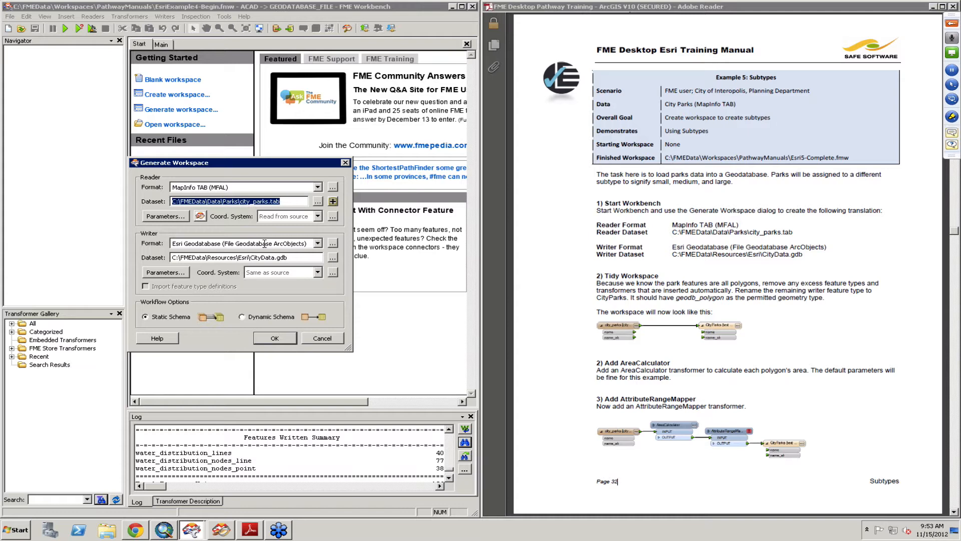
{"action": "left_click", "coordinate": [275, 339]}
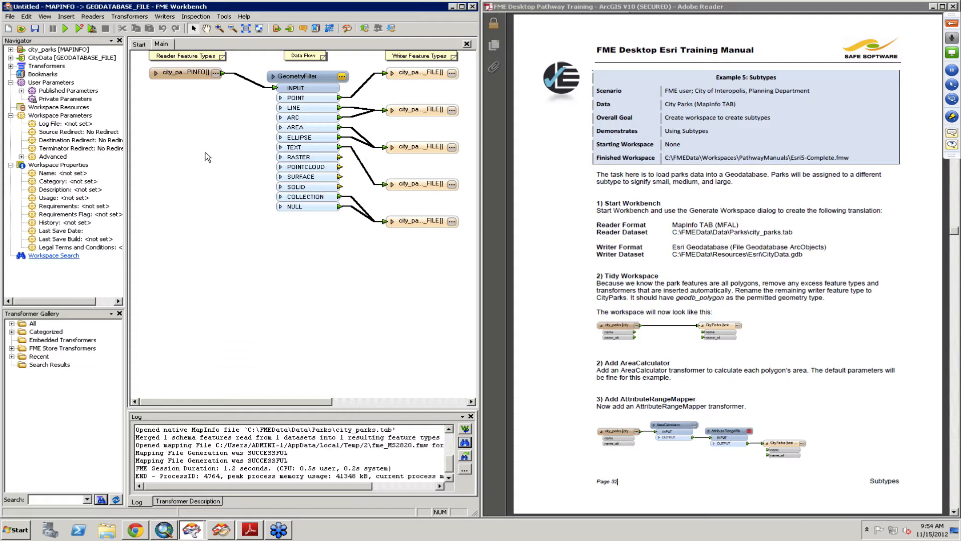
- Inspect the city_parks source features in the Universal Viewer, then minimize the viewer
{"action": "left_click", "coordinate": [182, 76]}
{"action": "right_click", "coordinate": [194, 75]}
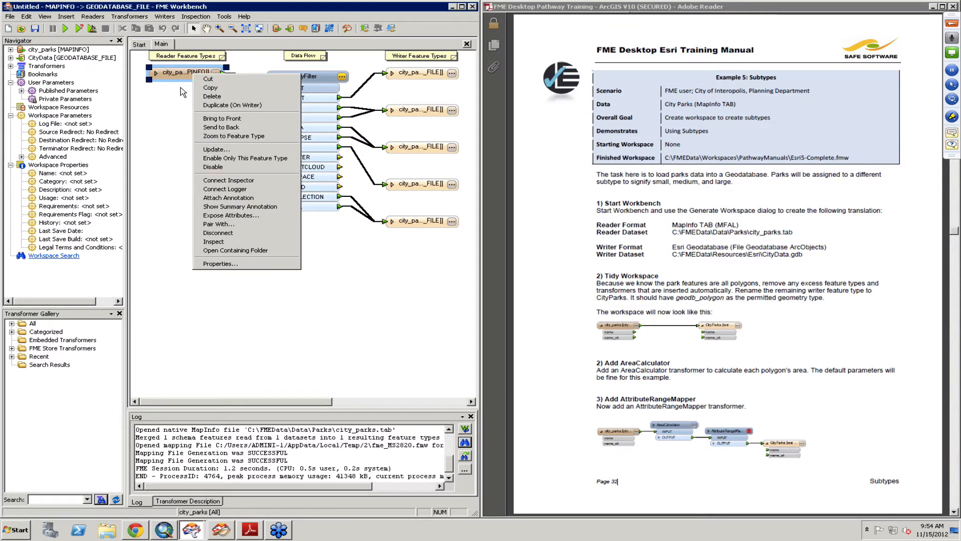
{"action": "left_click", "coordinate": [231, 242]}
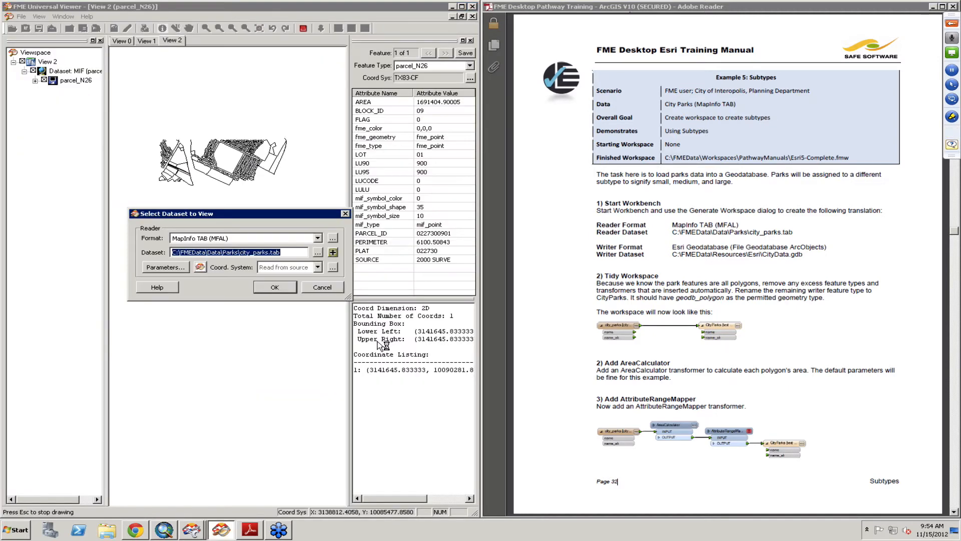
{"action": "left_click", "coordinate": [281, 290]}
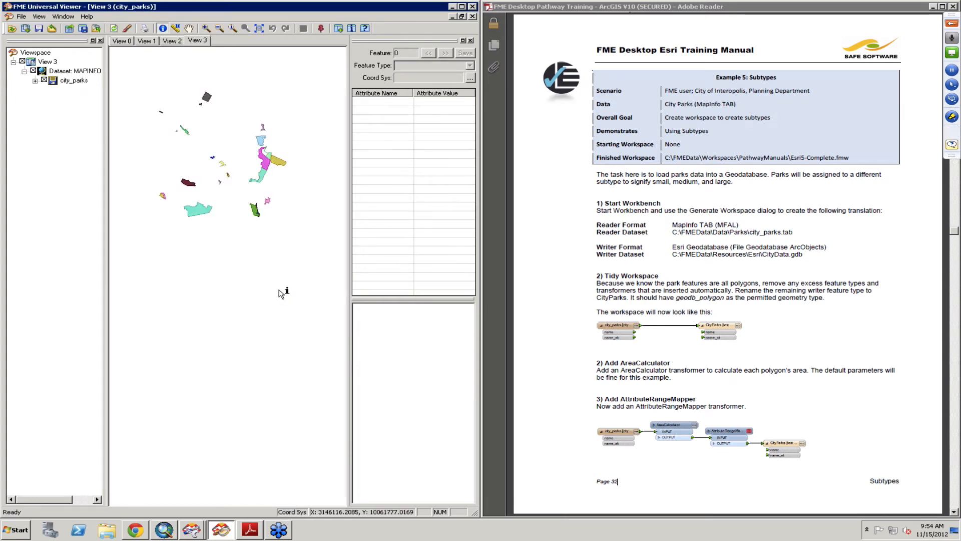
{"action": "left_click", "coordinate": [452, 7]}
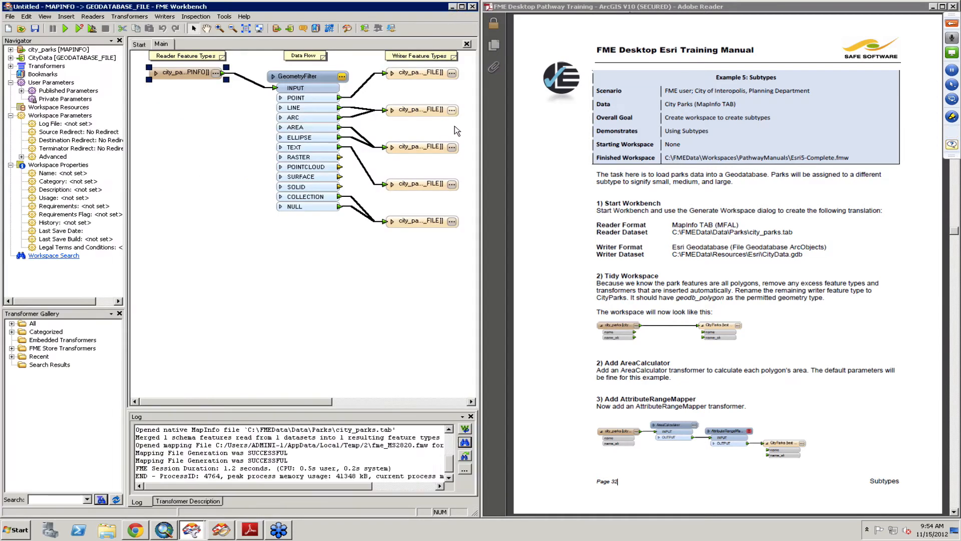
- Delete the GeometryFilter and all writer feature types except the polygon one, connecting it directly to the reader
{"action": "left_click", "coordinate": [423, 148]}
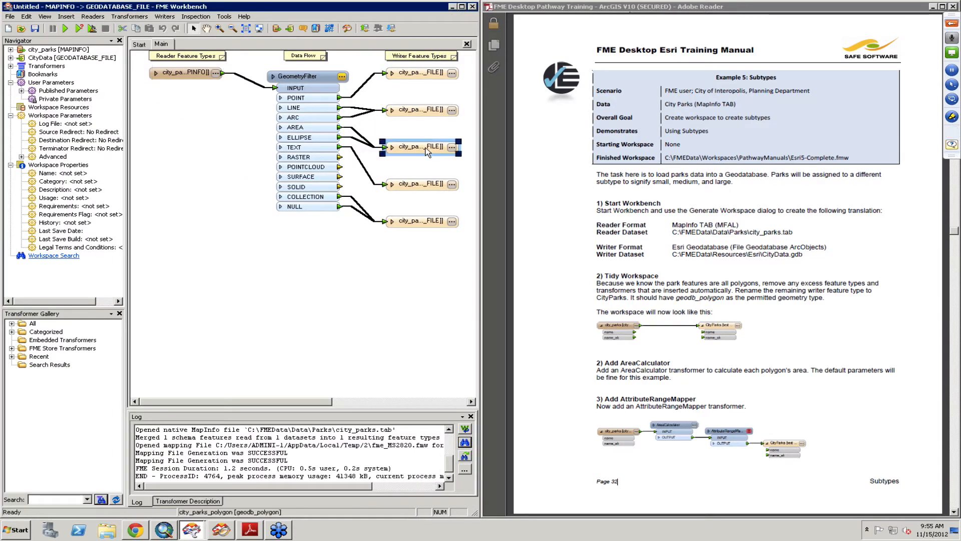
{"action": "left_click", "coordinate": [311, 78]}
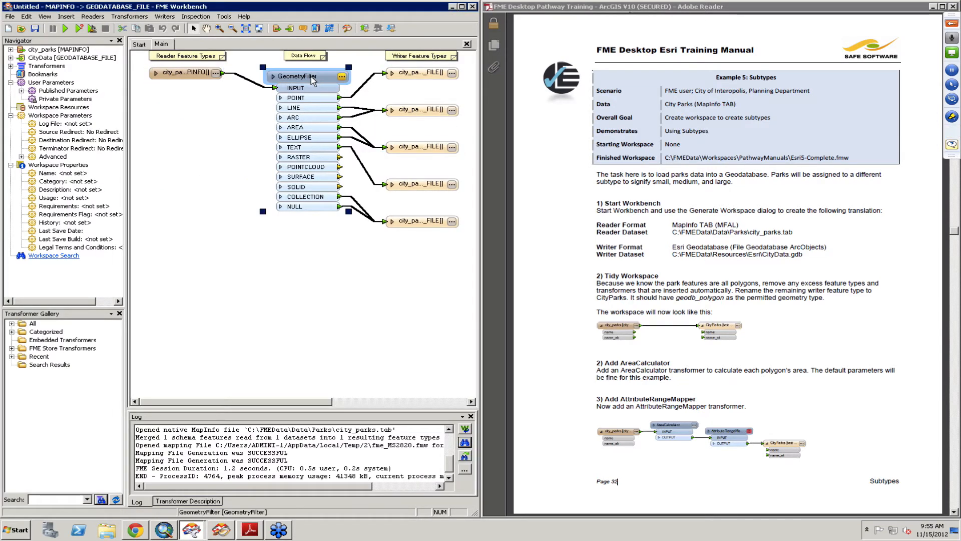
{"action": "key", "text": "Delete"}
{"action": "left_click_drag", "start_coordinate": [347, 68], "coordinate": [475, 122]}
{"action": "key", "text": "Delete"}
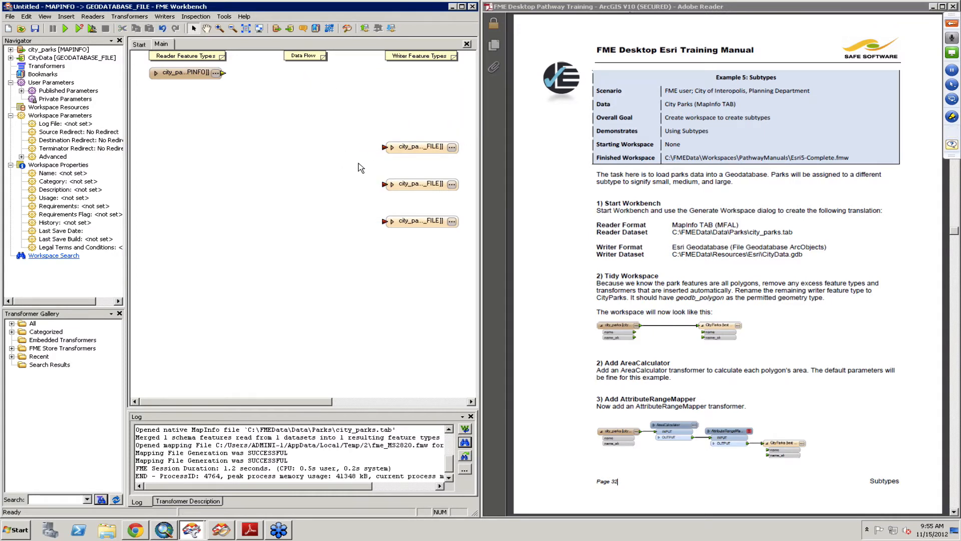
{"action": "left_click_drag", "start_coordinate": [343, 162], "coordinate": [461, 271]}
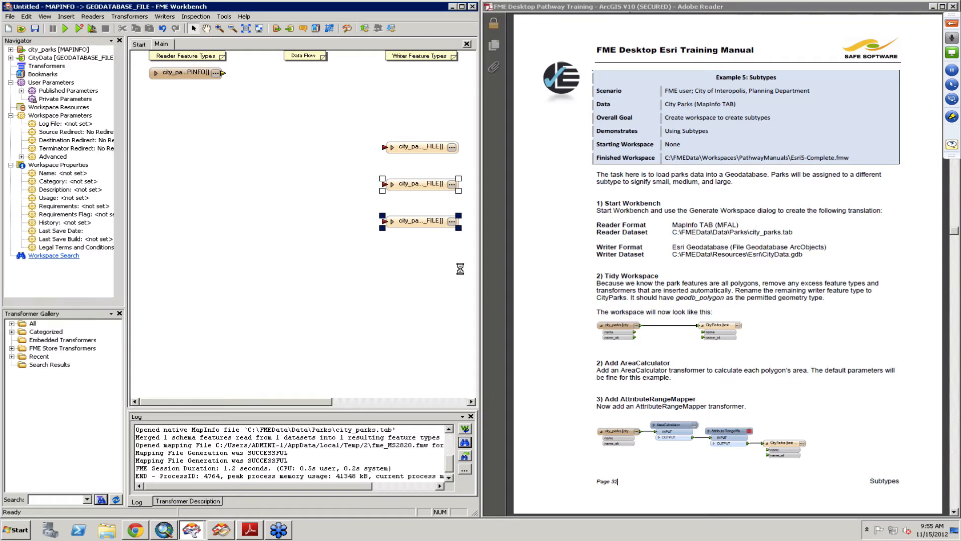
{"action": "key", "text": "Delete"}
{"action": "left_click_drag", "start_coordinate": [418, 146], "coordinate": [359, 83]}
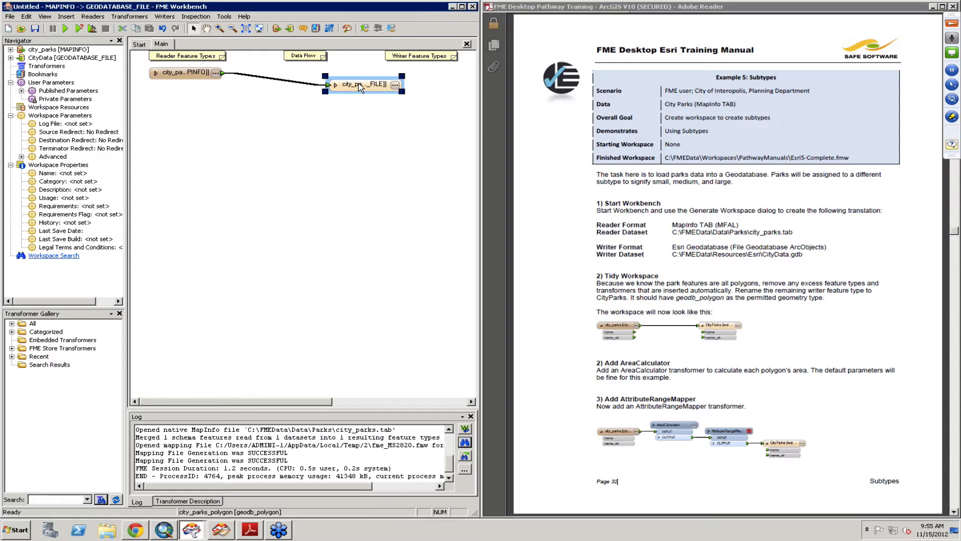
- Rename the polygon writer feature type to CityParks
{"action": "double_click", "coordinate": [358, 83]}
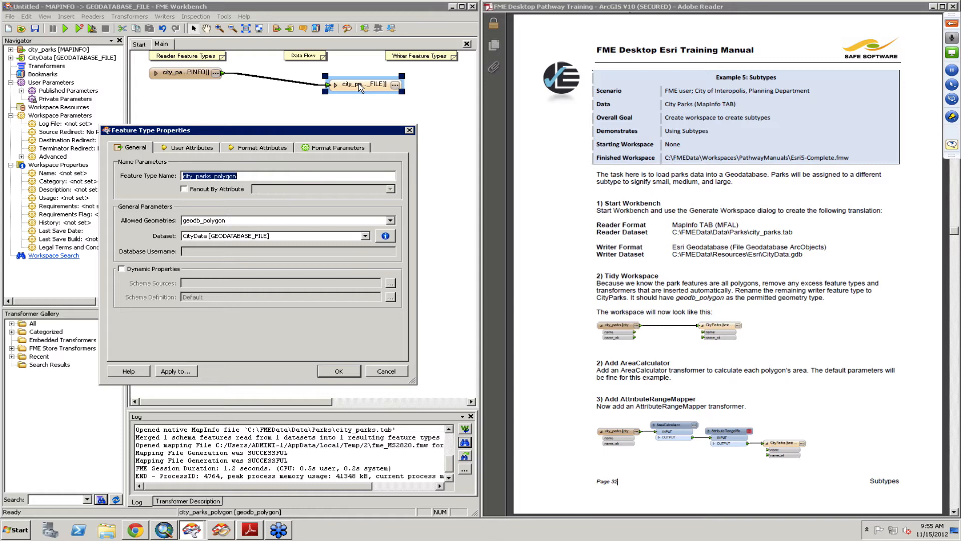
{"action": "type", "text": "CityParks"}
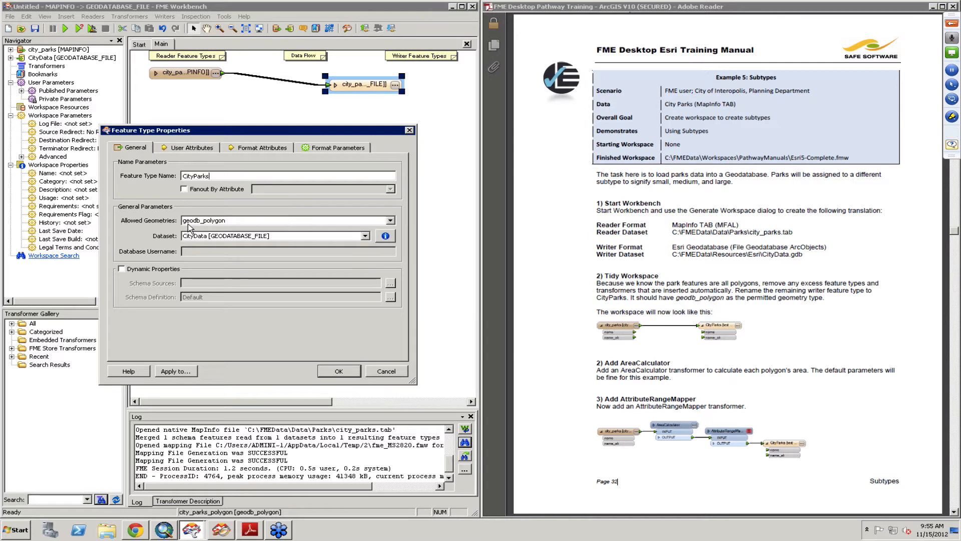
{"action": "left_click", "coordinate": [339, 371]}
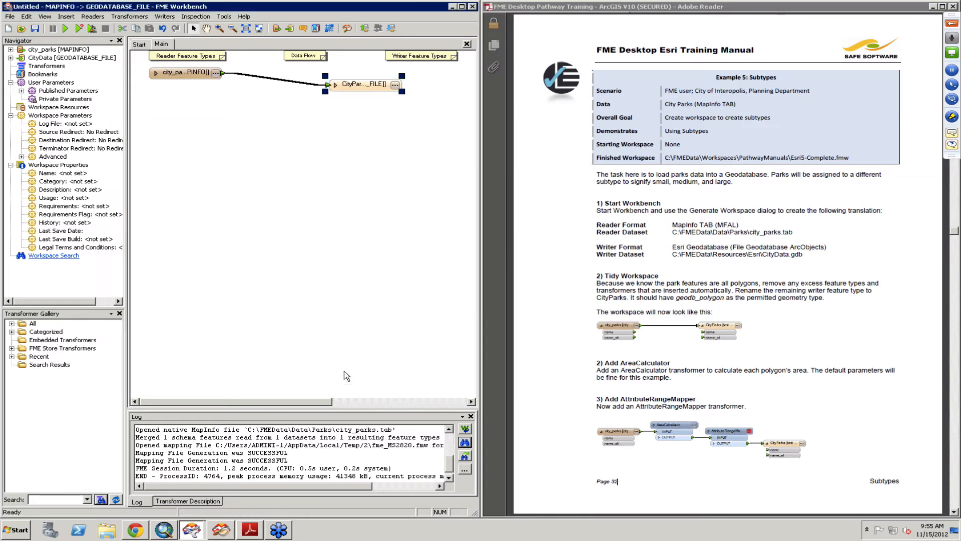
- Insert an AreaCalculator transformer on the connection between the city_parks reader and the CityParks writer
{"action": "left_click", "coordinate": [269, 83]}
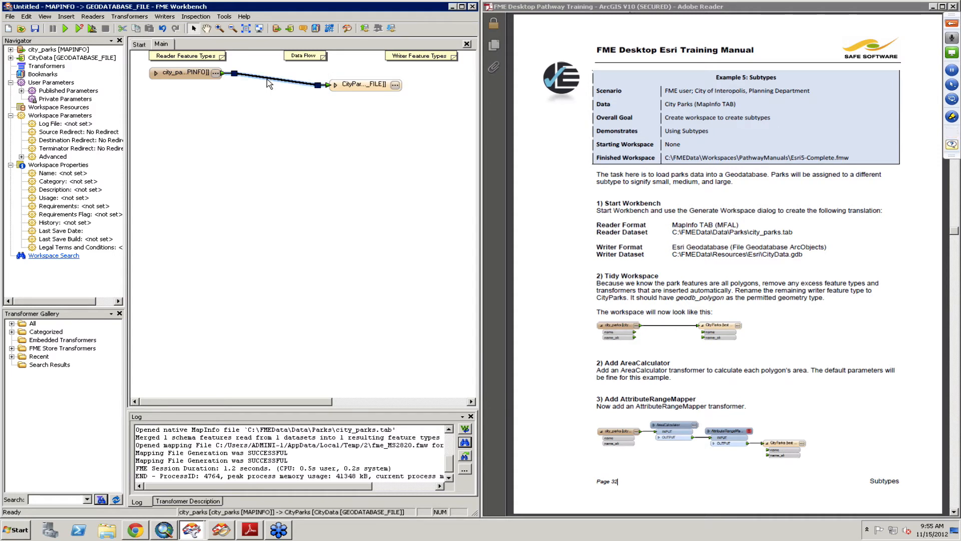
{"action": "type", "text": "area"}
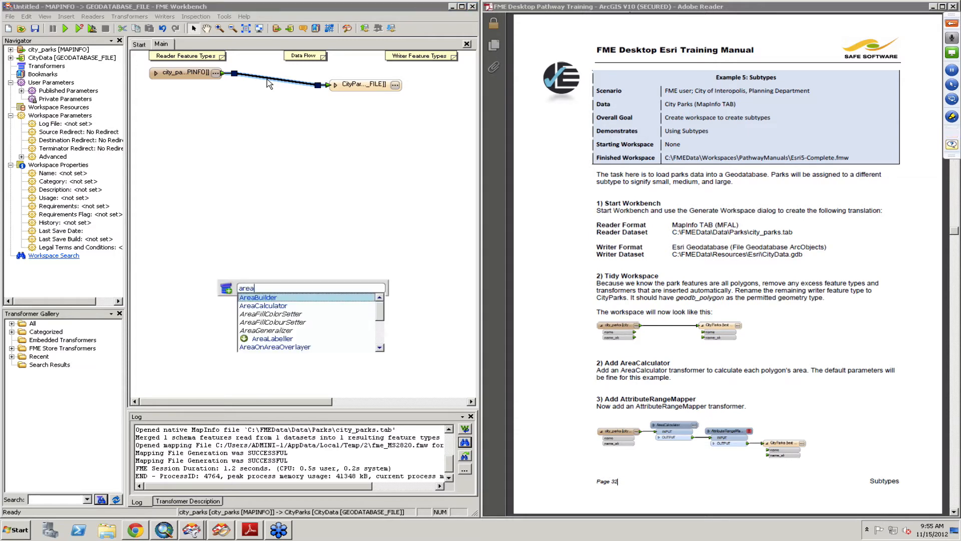
{"action": "type", "text": "cal"}
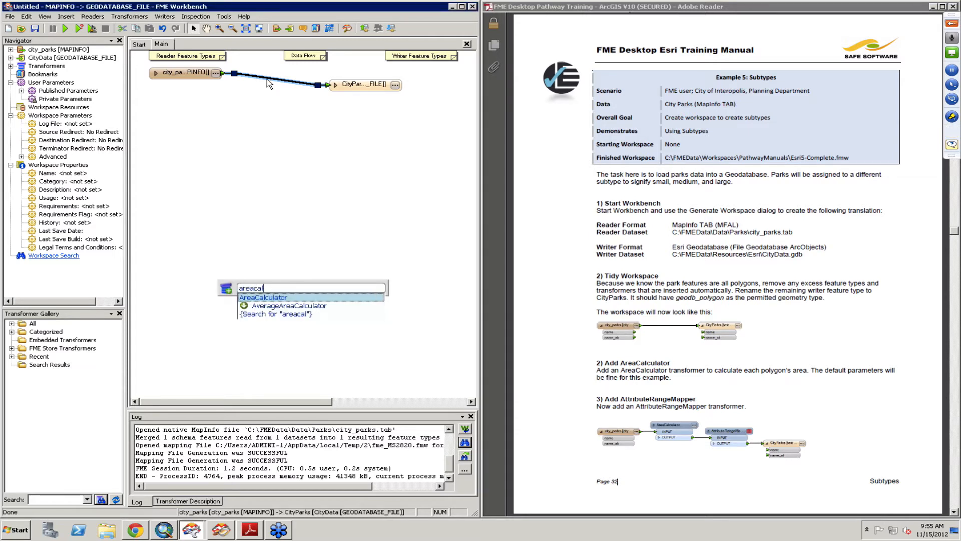
{"action": "key", "text": "Return"}
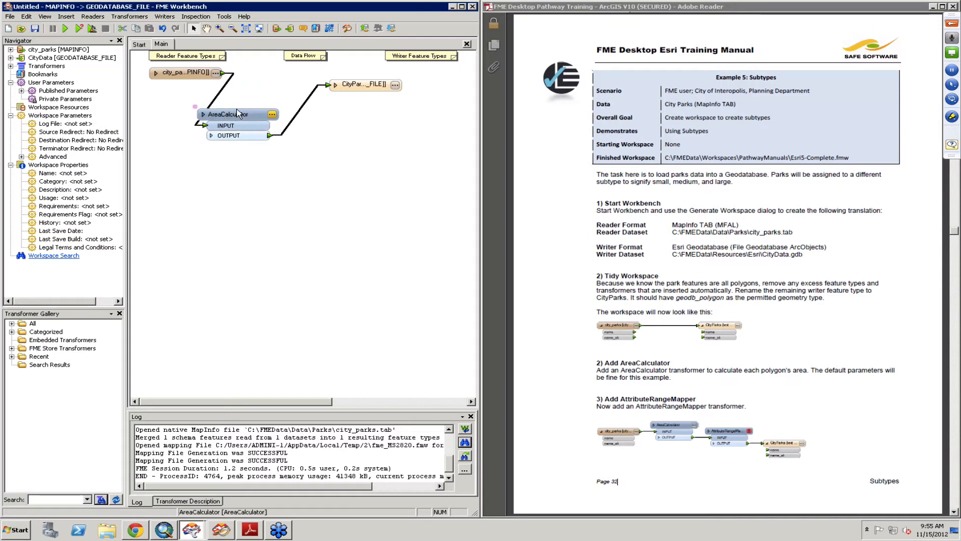
- Move the CityParks writer aside and insert an AttributeRangeMapper between the AreaCalculator and CityParks
{"action": "left_click", "coordinate": [237, 112]}
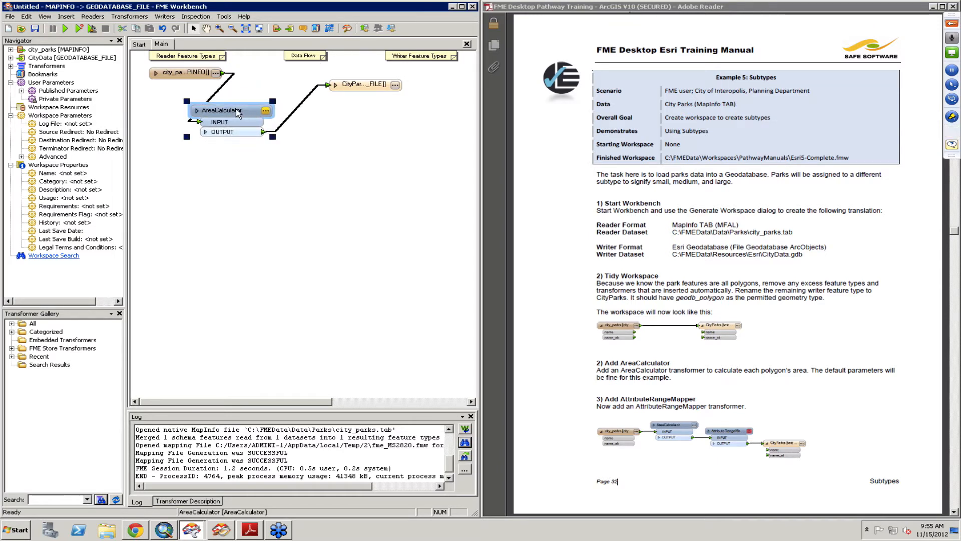
{"action": "left_click_drag", "start_coordinate": [365, 85], "coordinate": [419, 85]}
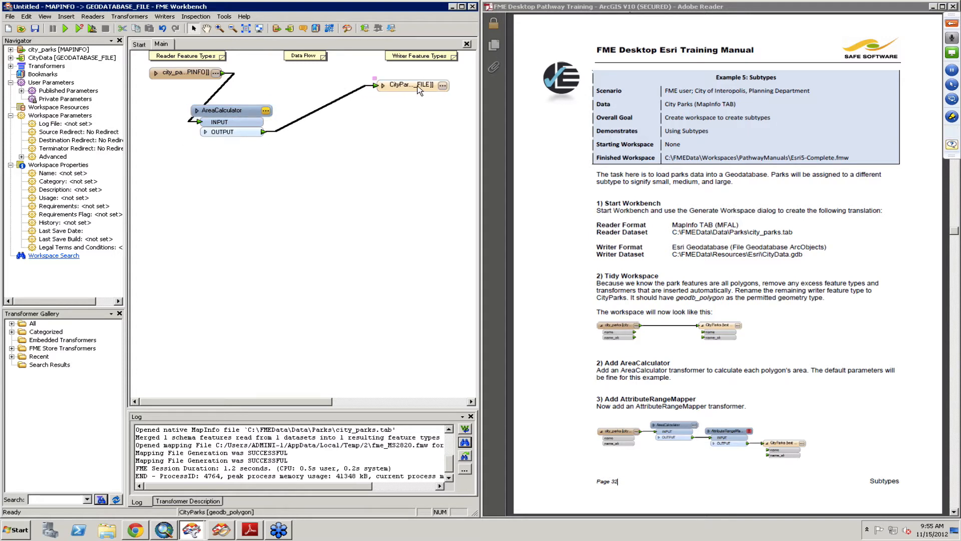
{"action": "left_click", "coordinate": [326, 109]}
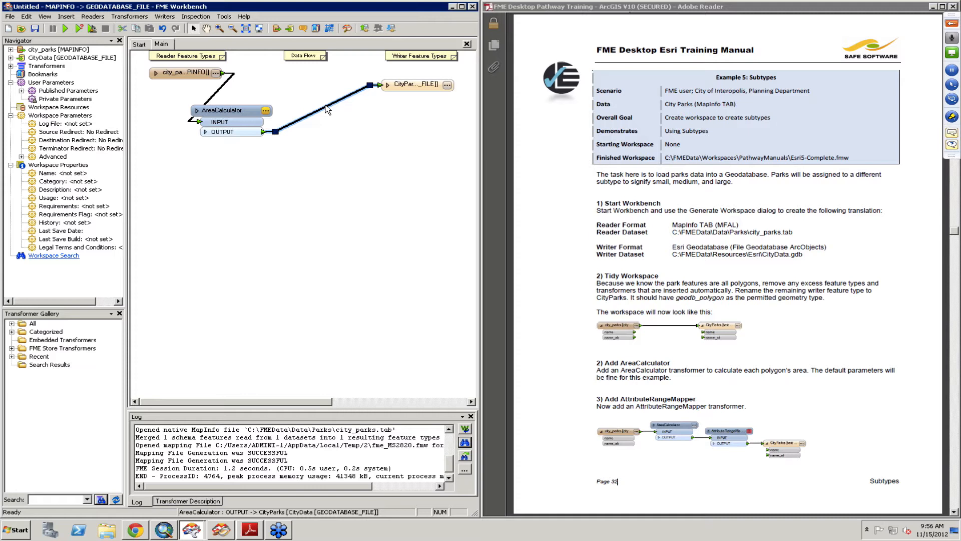
{"action": "type", "text": "range"}
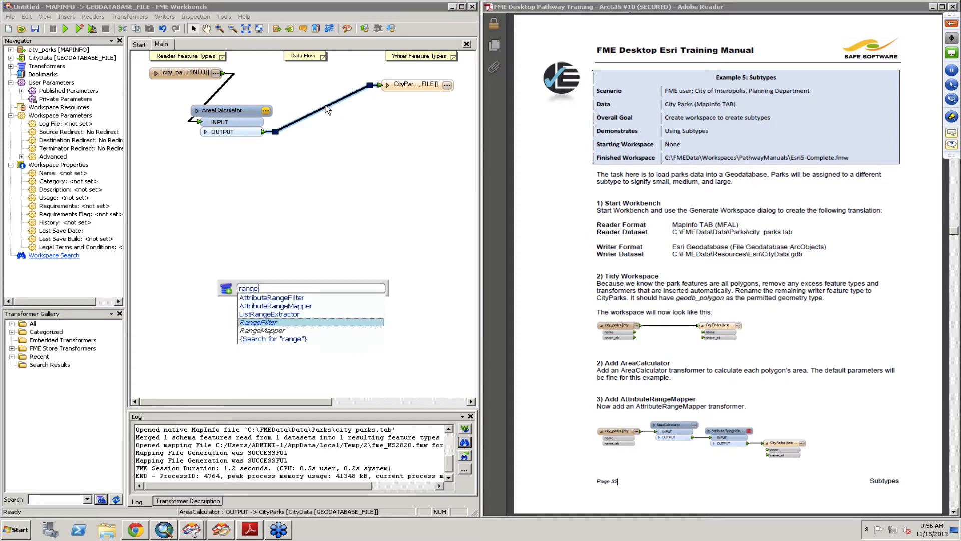
{"action": "key", "text": "Up"}
{"action": "key", "text": "Up"}
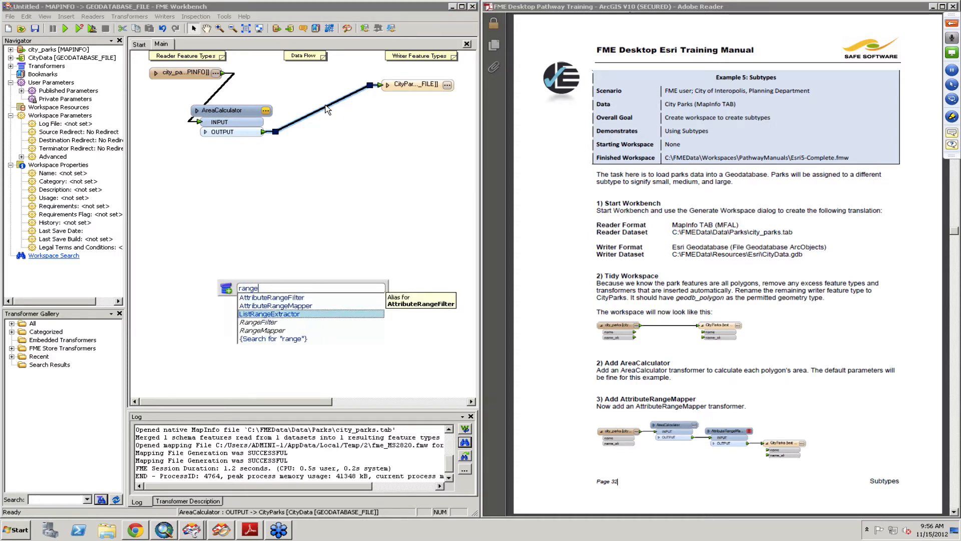
{"action": "key", "text": "Return"}
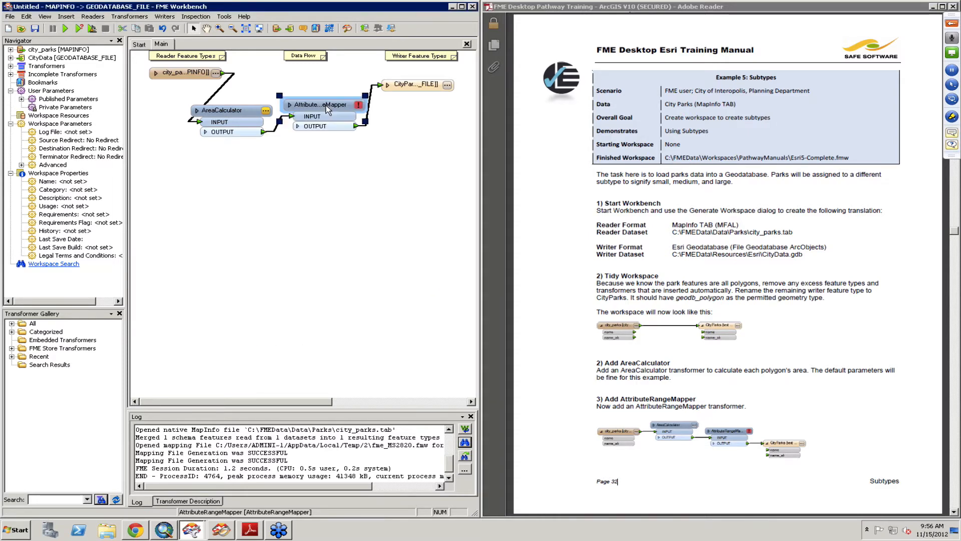
- Open the AttributeRangeMapper parameters and set the source attribute to _area and the output attribute to parksize
{"action": "left_click", "coordinate": [771, 318]}
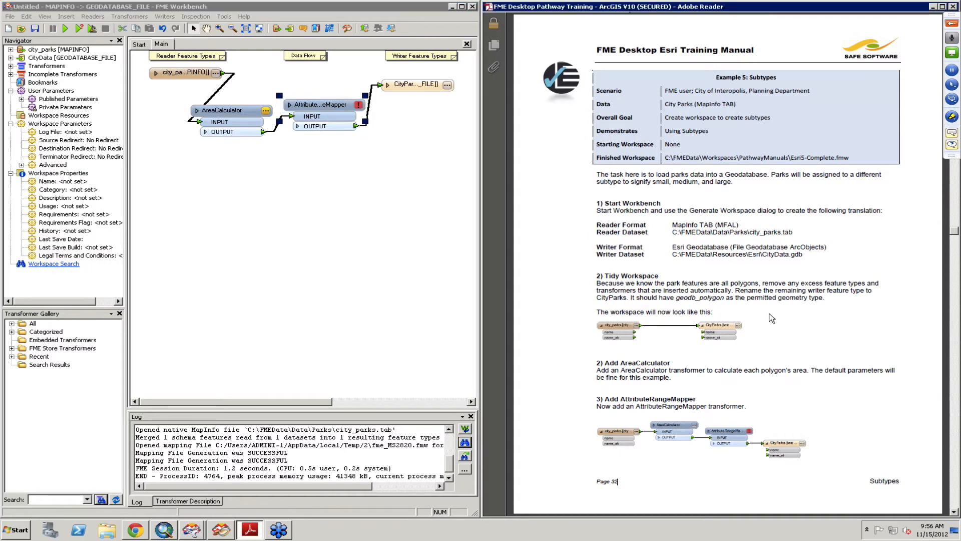
{"action": "scroll", "coordinate": [772, 318], "scroll_direction": "down", "scroll_amount": 3}
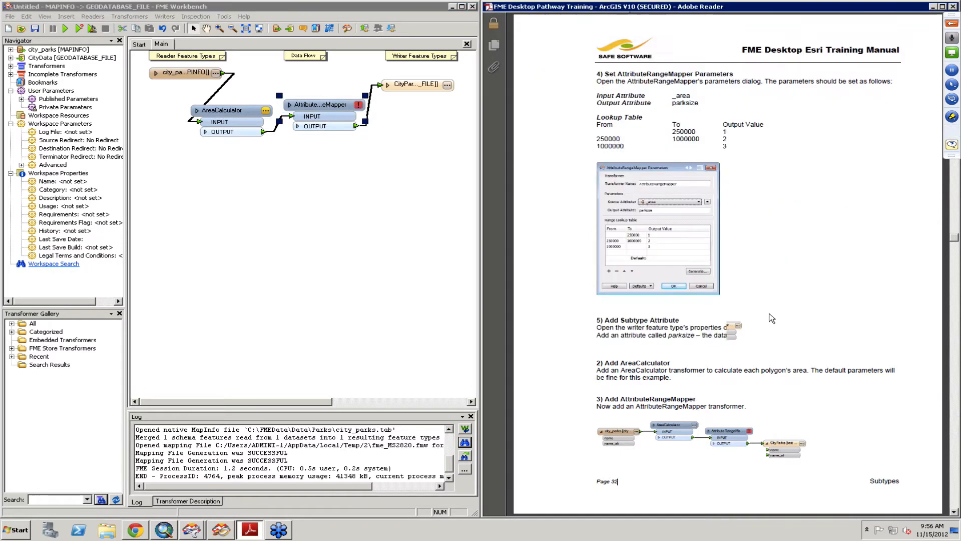
{"action": "left_click", "coordinate": [326, 106]}
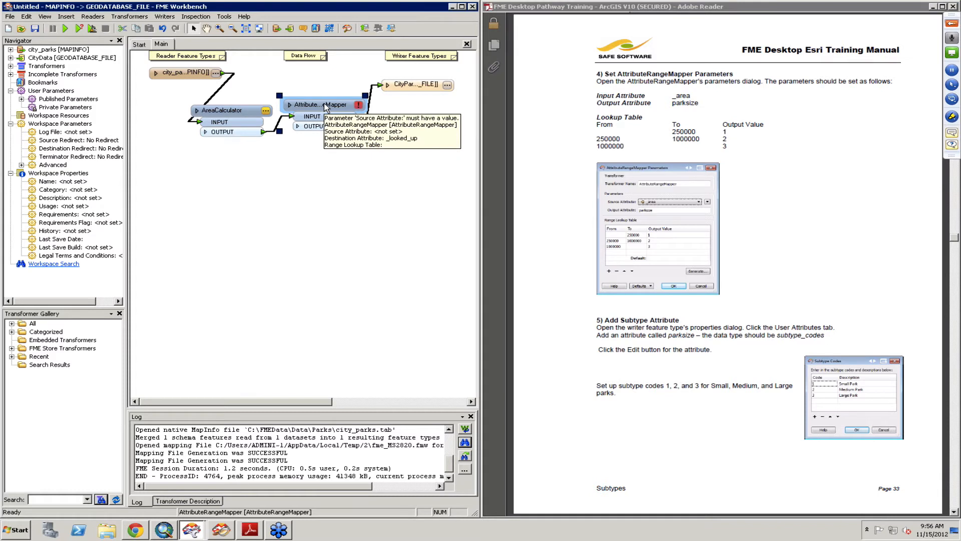
{"action": "double_click", "coordinate": [325, 107]}
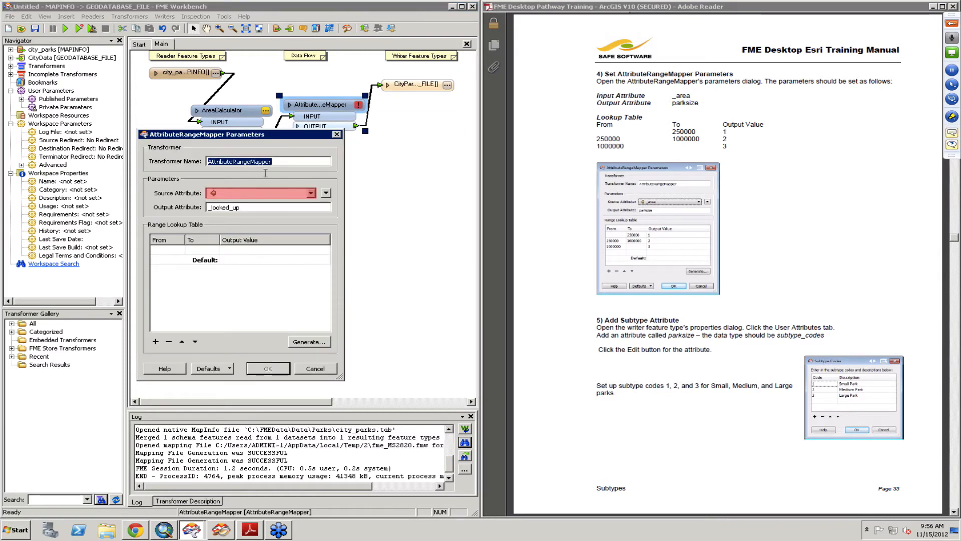
{"action": "left_click", "coordinate": [250, 194]}
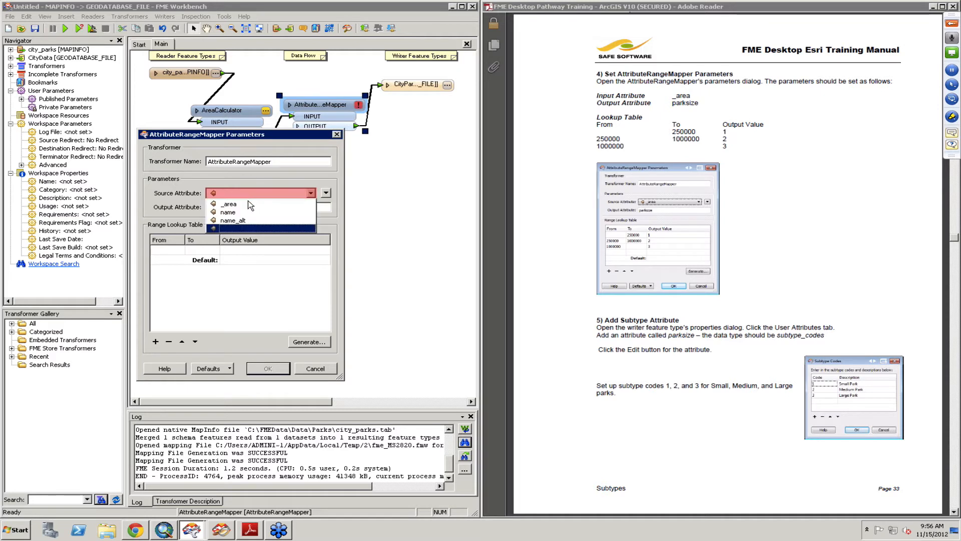
{"action": "left_click", "coordinate": [250, 205]}
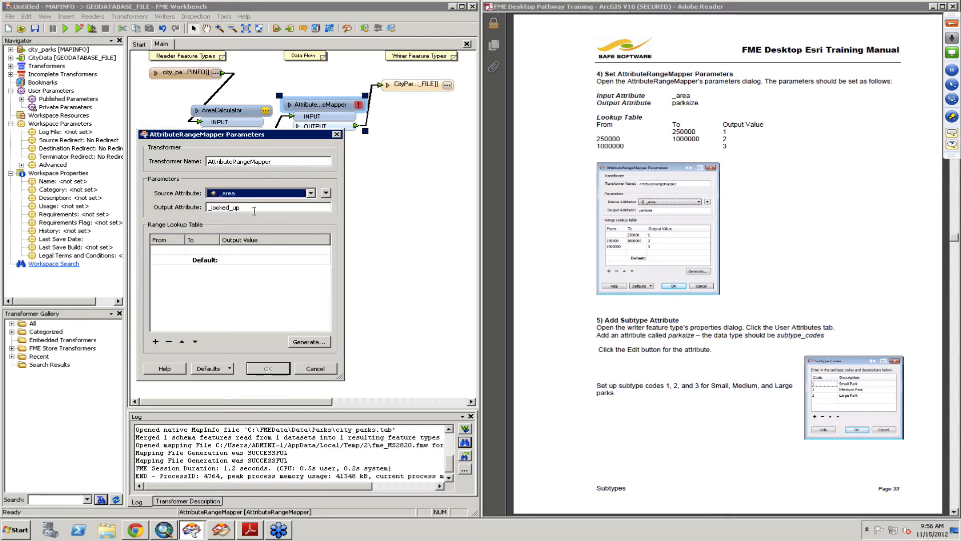
{"action": "double_click", "coordinate": [257, 208]}
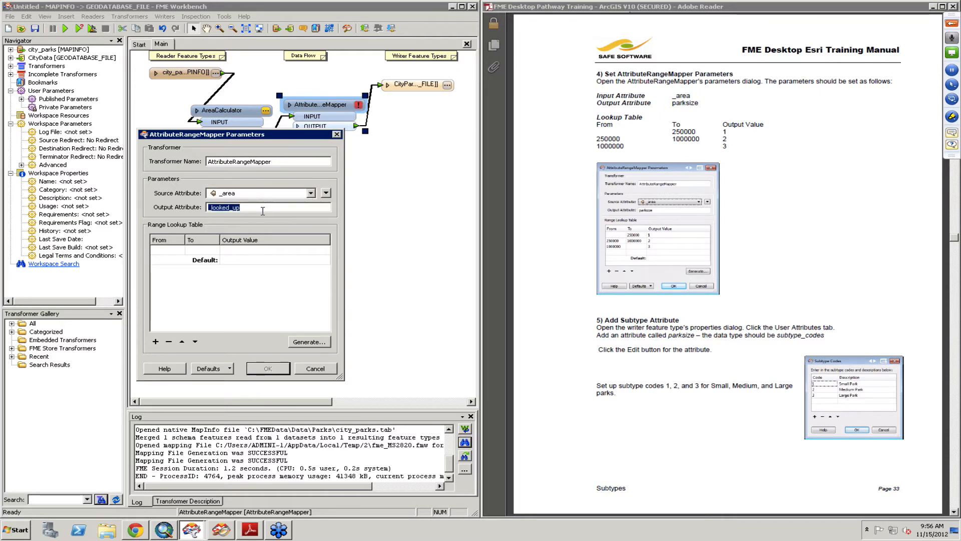
{"action": "type", "text": "park"}
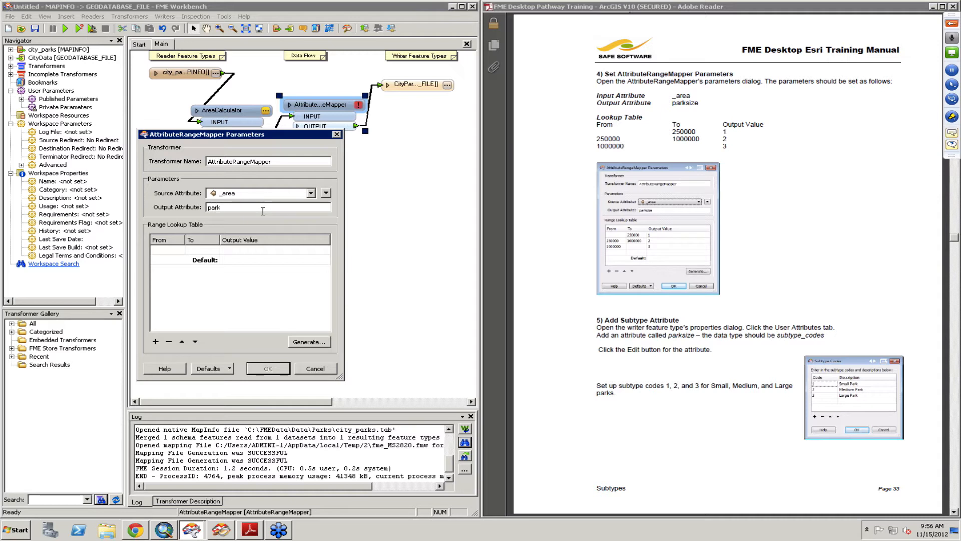
{"action": "type", "text": "size"}
- Fill the range lookup table: up to 250000 gives 1, 250000–1000000 gives 2, from 1000000 gives 3, and confirm
{"action": "key", "text": "Tab"}
{"action": "key", "text": "Tab"}
{"action": "type", "text": "250000"}
{"action": "key", "text": "Tab"}
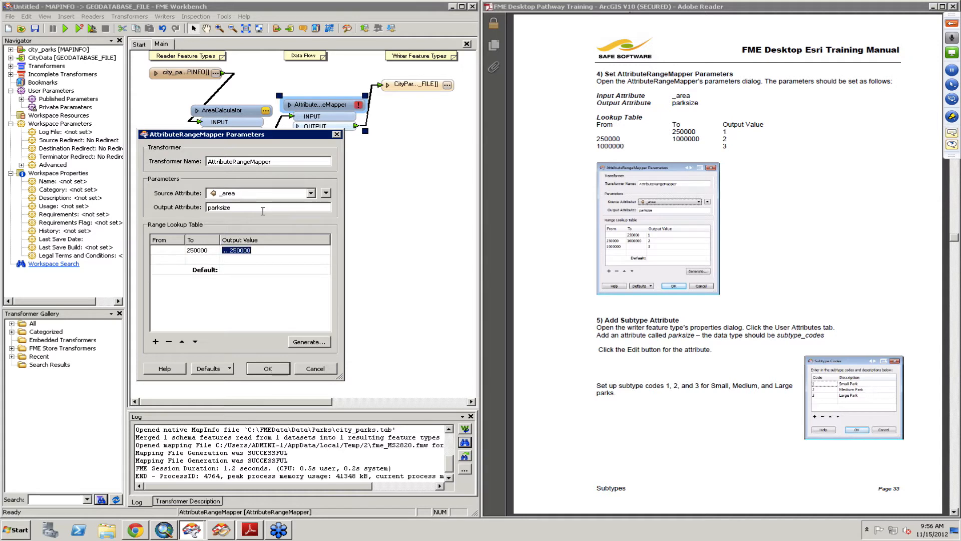
{"action": "type", "text": "1"}
{"action": "key", "text": "Tab"}
{"action": "type", "text": "250000"}
{"action": "key", "text": "Tab"}
{"action": "type", "text": "1"}
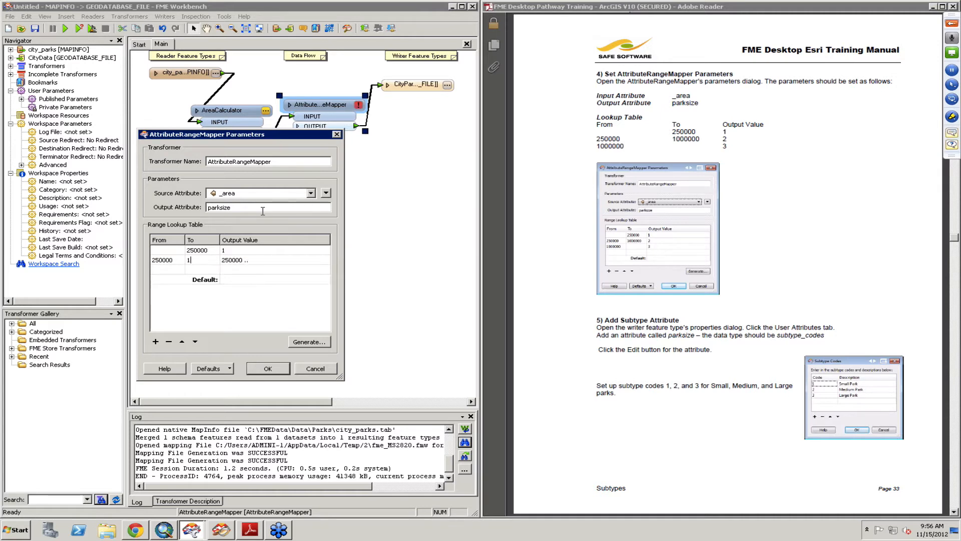
{"action": "type", "text": "000000"}
{"action": "key", "text": "Tab"}
{"action": "type", "text": "21000000"}
{"action": "key", "text": "Tab"}
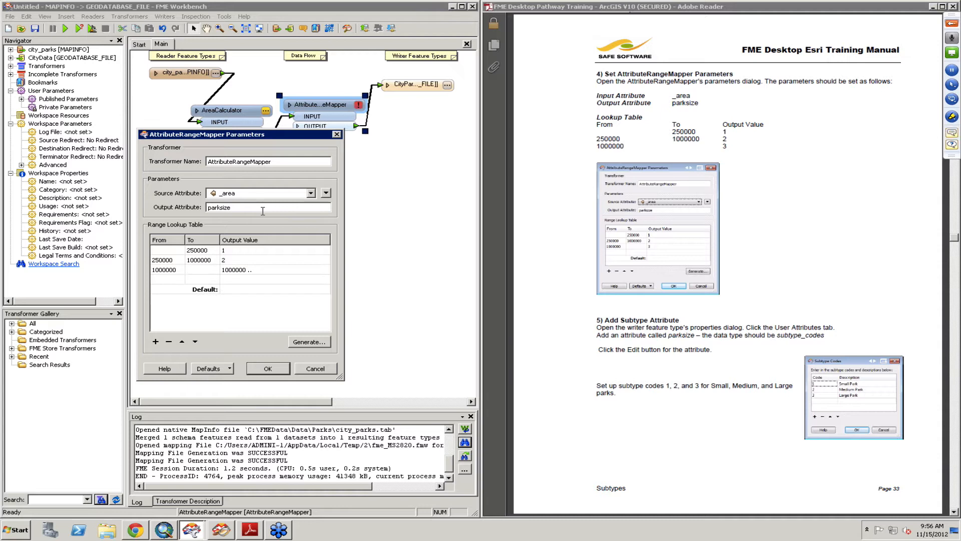
{"action": "key", "text": "Tab"}
{"action": "type", "text": "3"}
{"action": "left_click", "coordinate": [265, 370]}
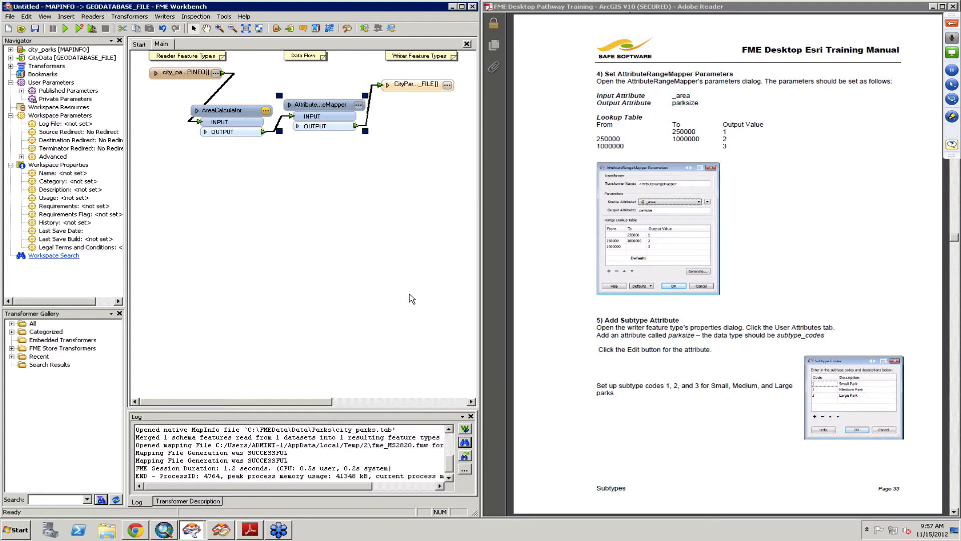
- Open the CityParks writer feature type properties and add a user attribute parksize of type subtype_codes
{"action": "left_click", "coordinate": [401, 88]}
{"action": "left_click_drag", "start_coordinate": [400, 88], "coordinate": [406, 89]}
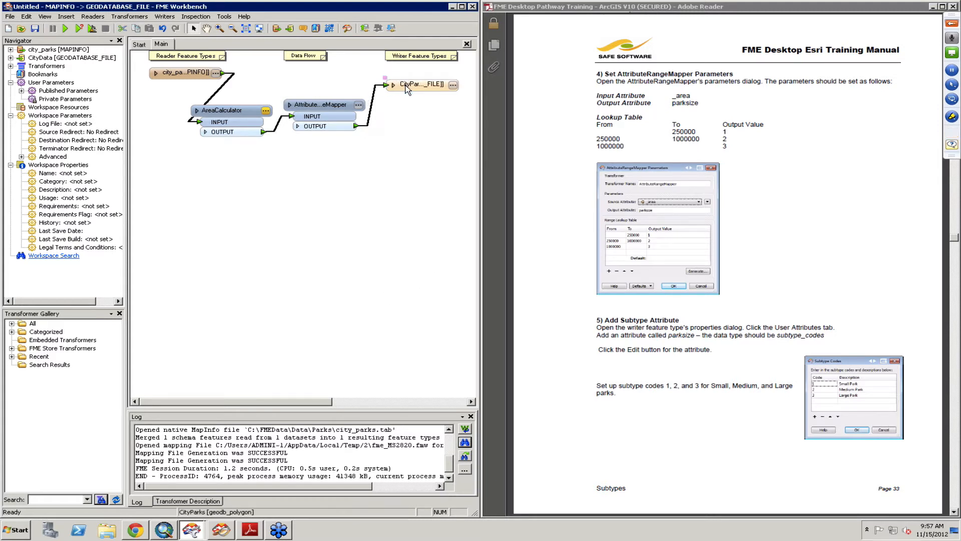
{"action": "double_click", "coordinate": [406, 89]}
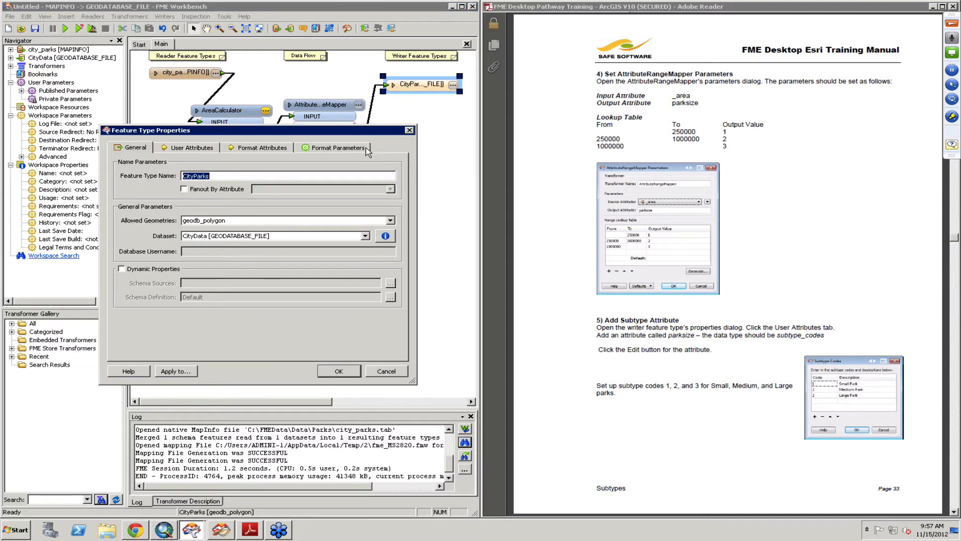
{"action": "left_click", "coordinate": [198, 149]}
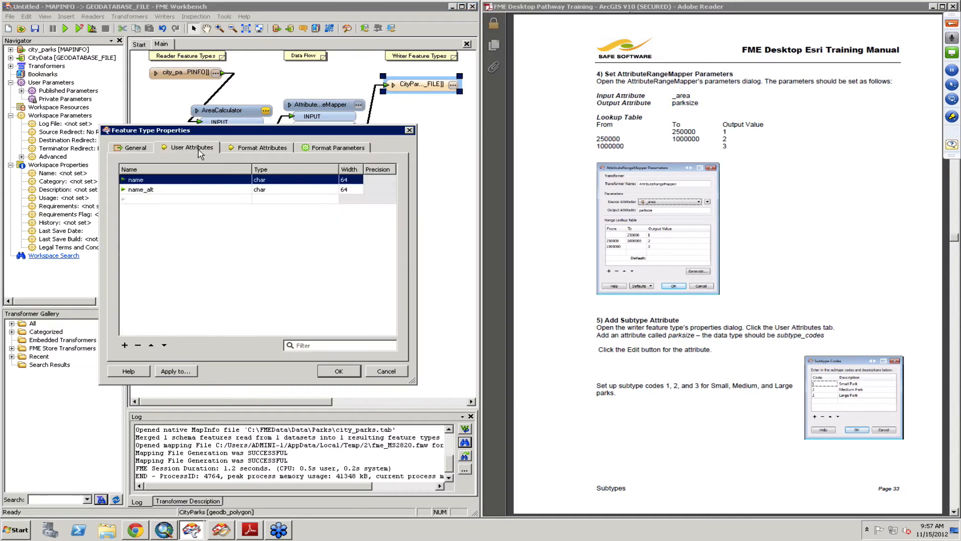
{"action": "left_click", "coordinate": [181, 201]}
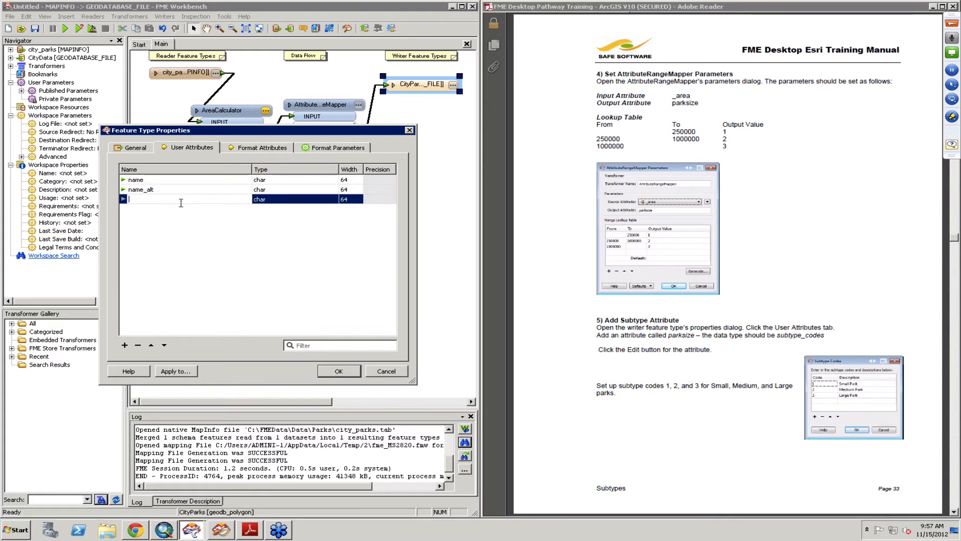
{"action": "type", "text": "parksize"}
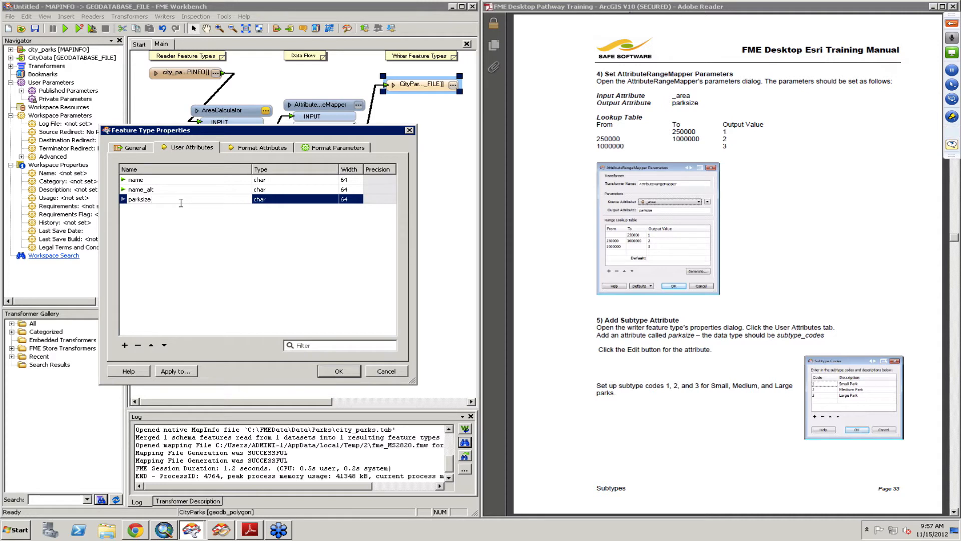
{"action": "left_click", "coordinate": [273, 200]}
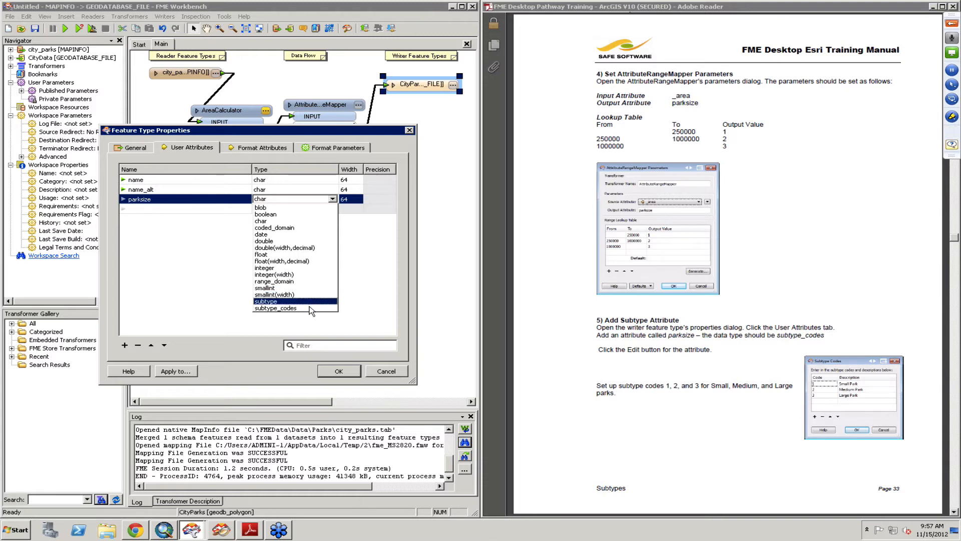
{"action": "left_click", "coordinate": [311, 308]}
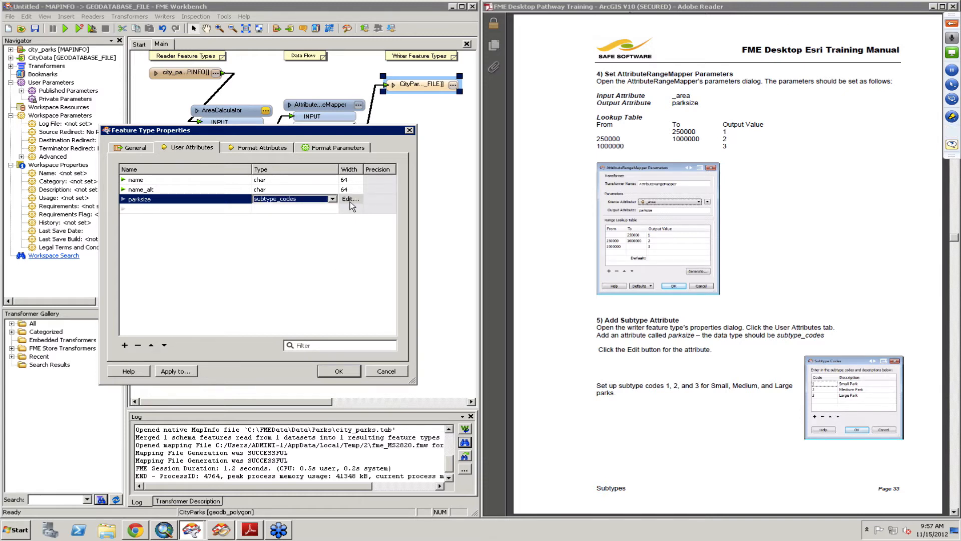
- Edit parksize's subtype codes as 1 Small Park, 2 Medium Park and 3 Large Park, and confirm
{"action": "left_click", "coordinate": [350, 200]}
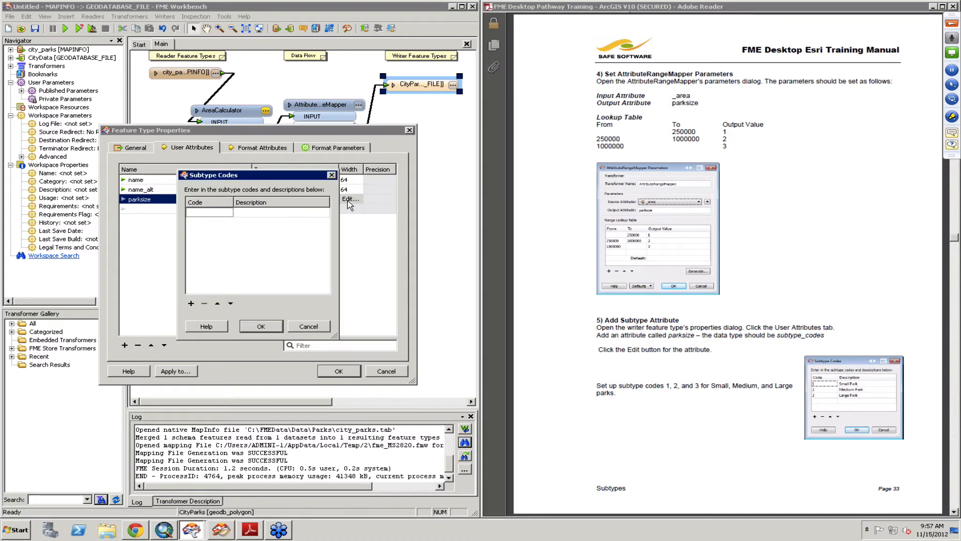
{"action": "left_click", "coordinate": [207, 216]}
{"action": "type", "text": "1"}
{"action": "key", "text": "Tab"}
{"action": "type", "text": "SmallPark"}
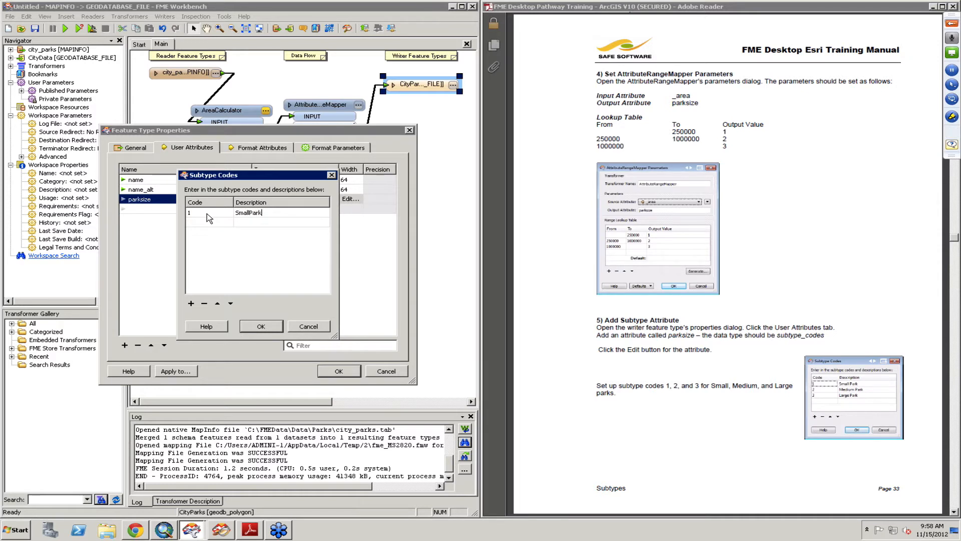
{"action": "key", "text": "Tab"}
{"action": "type", "text": "MediumPark"}
{"action": "key", "text": "BackSpace"}
{"action": "key", "text": "BackSpace"}
{"action": "key", "text": "BackSpace"}
{"action": "key", "text": "BackSpace"}
{"action": "type", "text": "Park"}
{"action": "left_click", "coordinate": [249, 214]}
{"action": "left_click", "coordinate": [250, 213]}
{"action": "left_click", "coordinate": [250, 213]}
{"action": "left_click", "coordinate": [215, 233]}
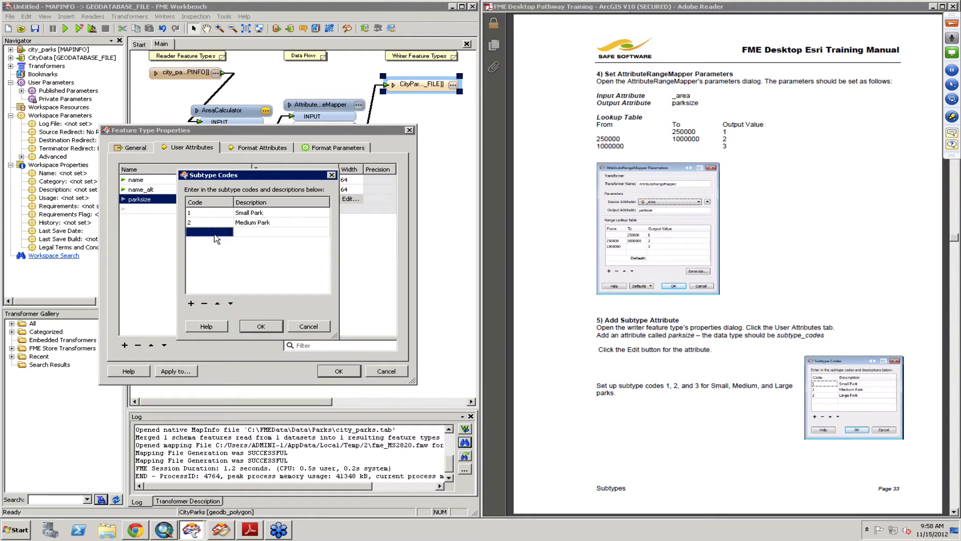
{"action": "type", "text": "3"}
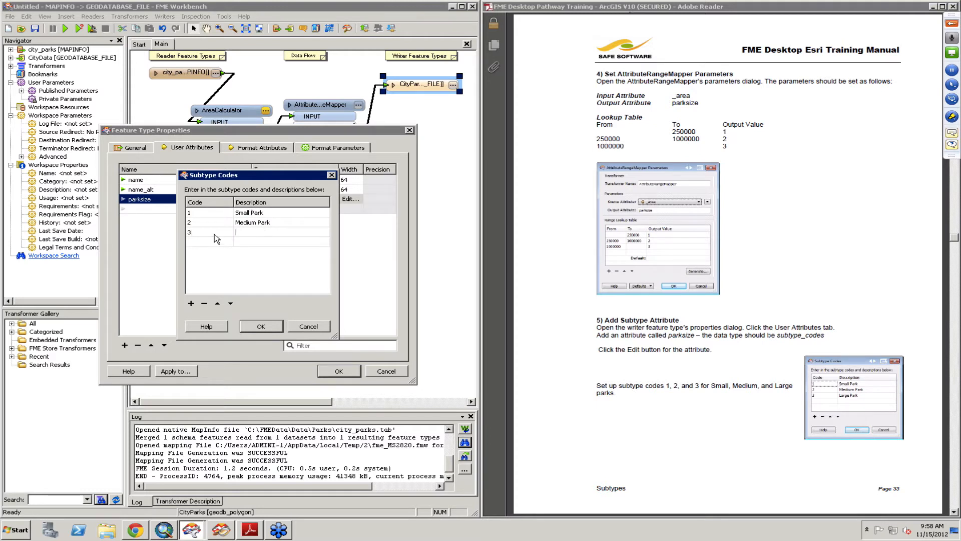
{"action": "type", "text": "Large Park"}
{"action": "left_click", "coordinate": [258, 328]}
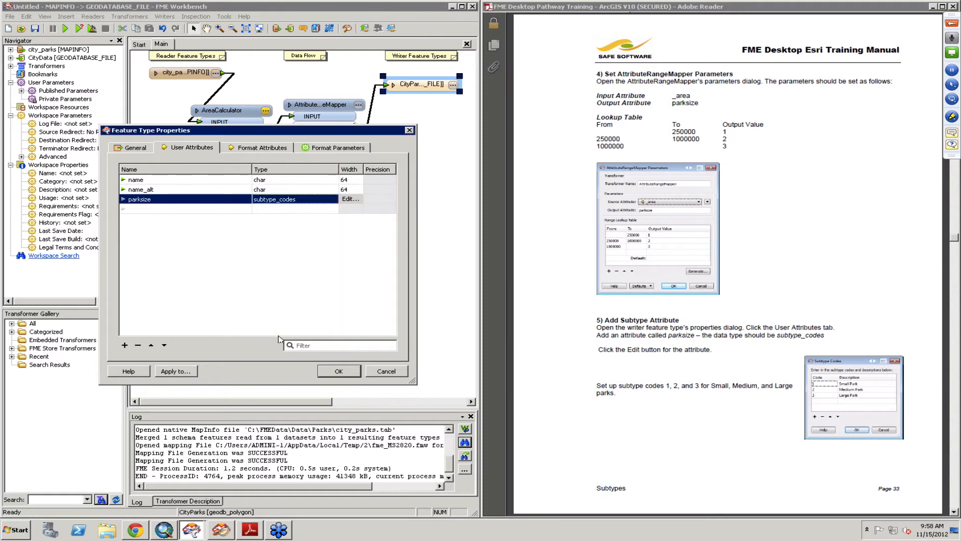
- Confirm the CityParks feature type properties dialog
{"action": "left_click", "coordinate": [333, 373]}
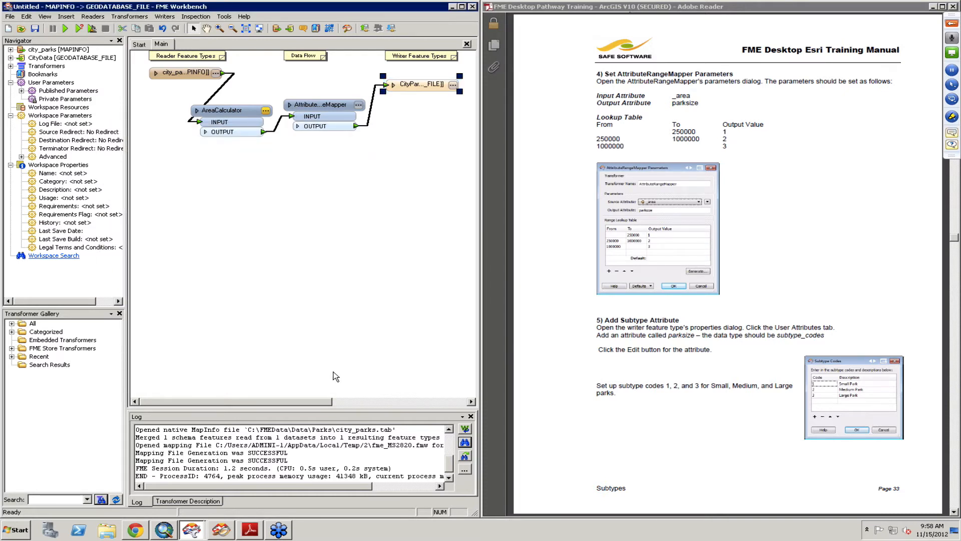
{"action": "left_click", "coordinate": [636, 428]}
{"action": "scroll", "coordinate": [636, 428], "scroll_direction": "down", "scroll_amount": 3}
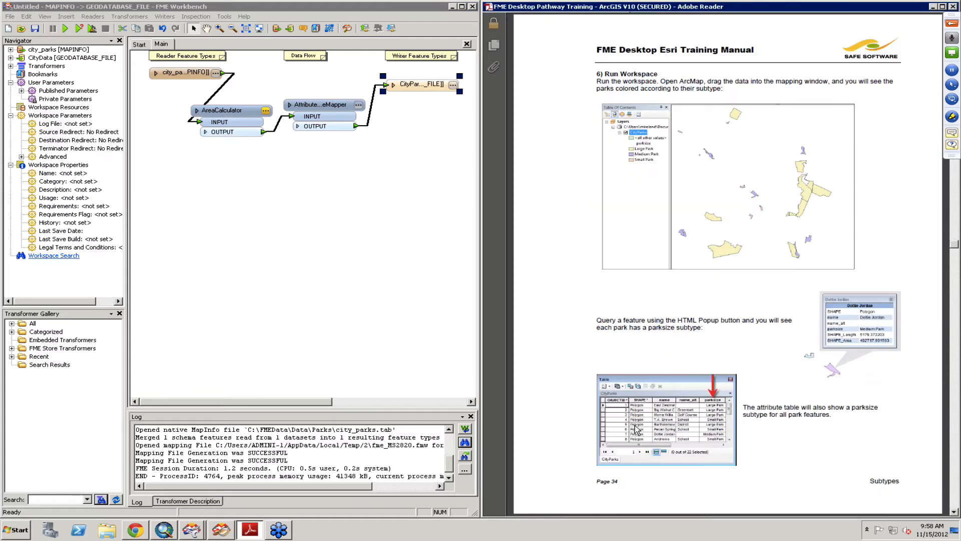
- Switch to ArcMap, open the Catalog and refresh the Database folder under Resources
{"action": "left_click", "coordinate": [170, 529]}
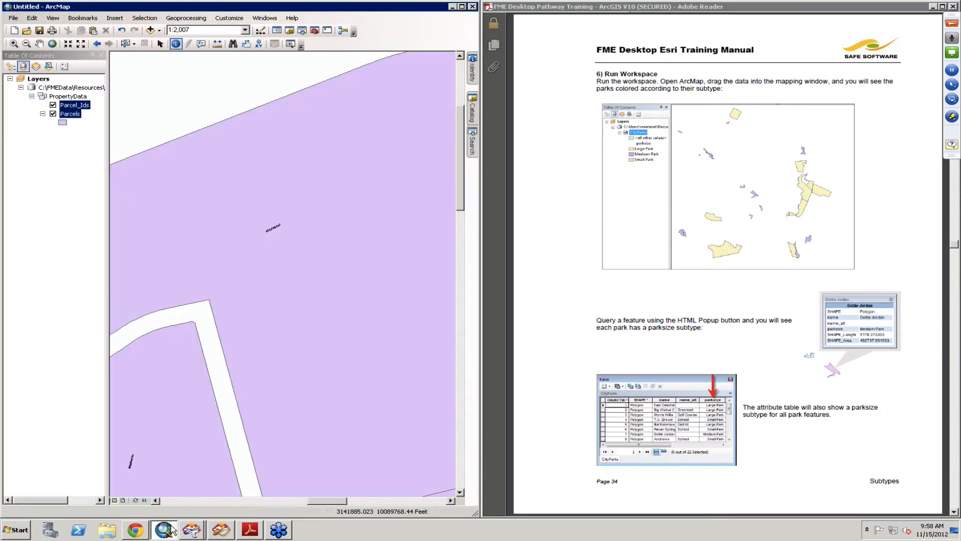
{"action": "left_click", "coordinate": [472, 111]}
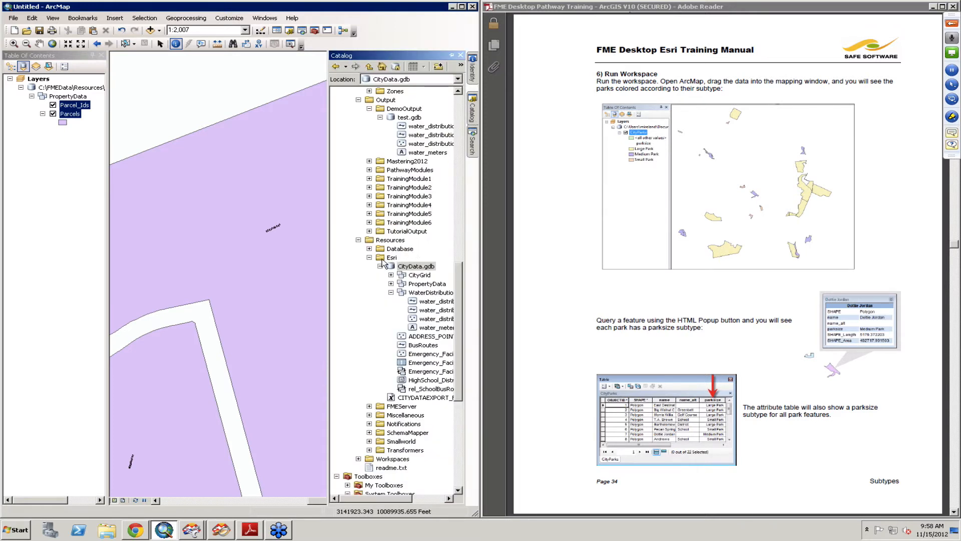
{"action": "left_click", "coordinate": [369, 258]}
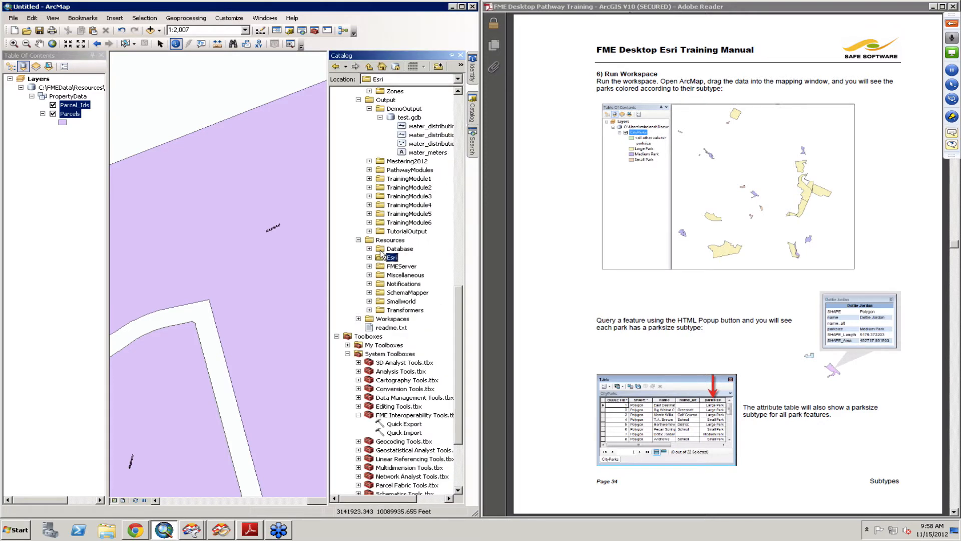
{"action": "left_click", "coordinate": [383, 250]}
{"action": "right_click", "coordinate": [383, 250]}
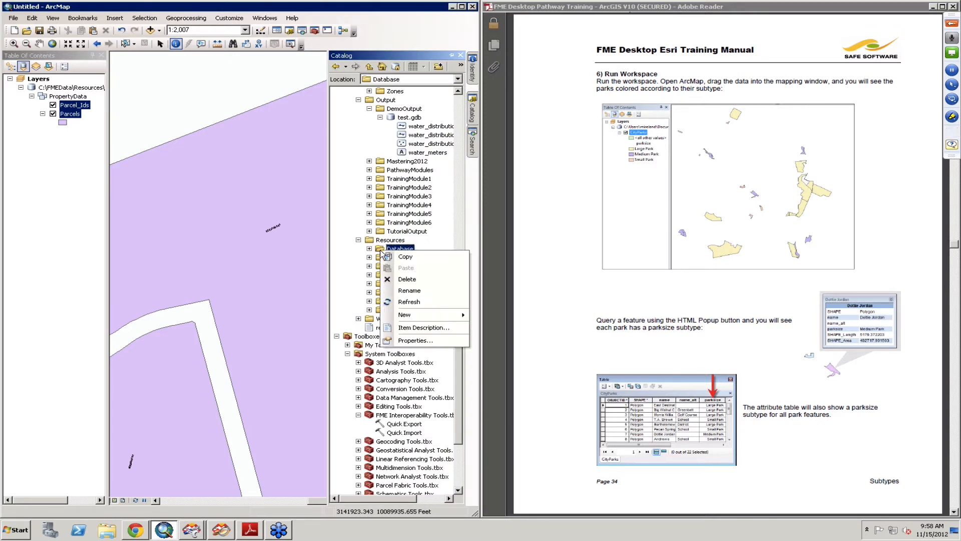
{"action": "left_click", "coordinate": [422, 301]}
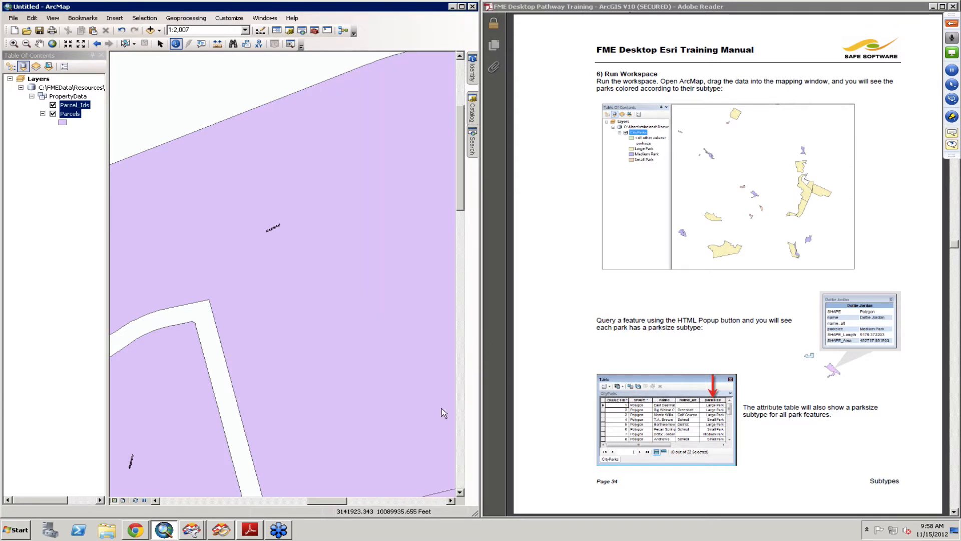
- Switch to FME Workbench, save the workspace as Example5 and run it
{"action": "left_click", "coordinate": [196, 530]}
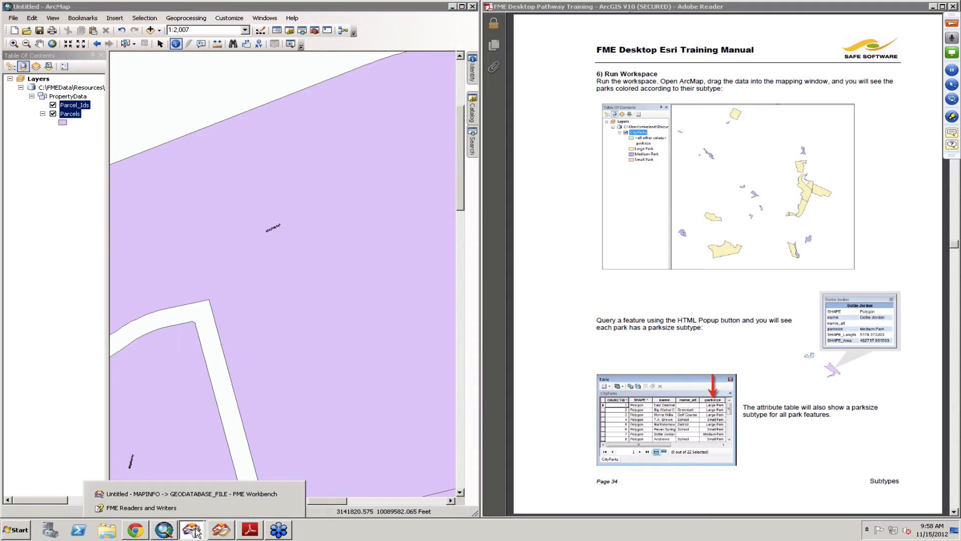
{"action": "left_click", "coordinate": [202, 495]}
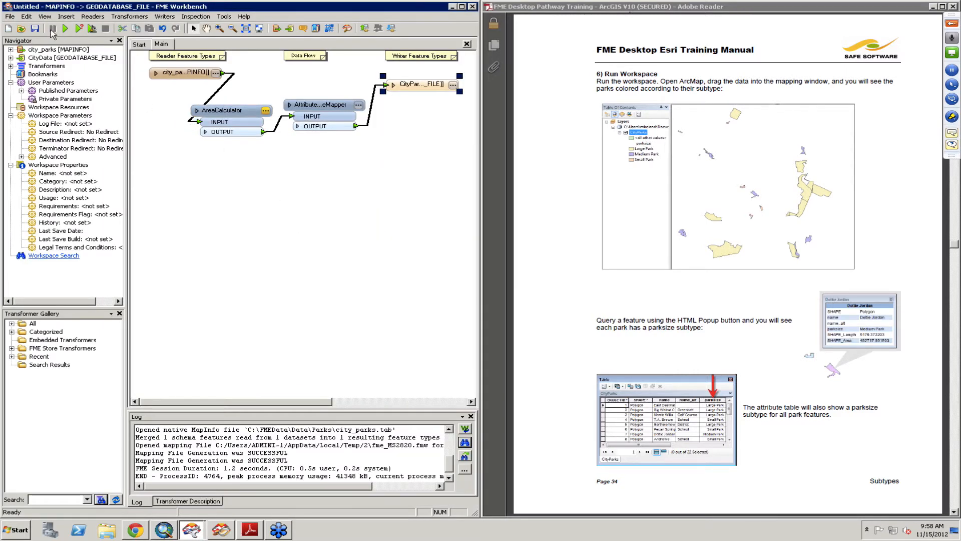
{"action": "left_click", "coordinate": [35, 29]}
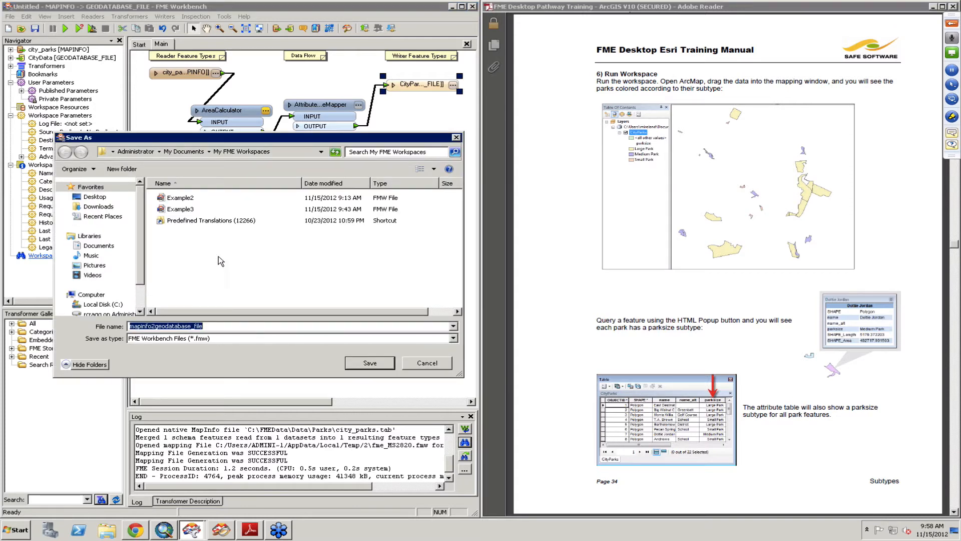
{"action": "type", "text": "Example5"}
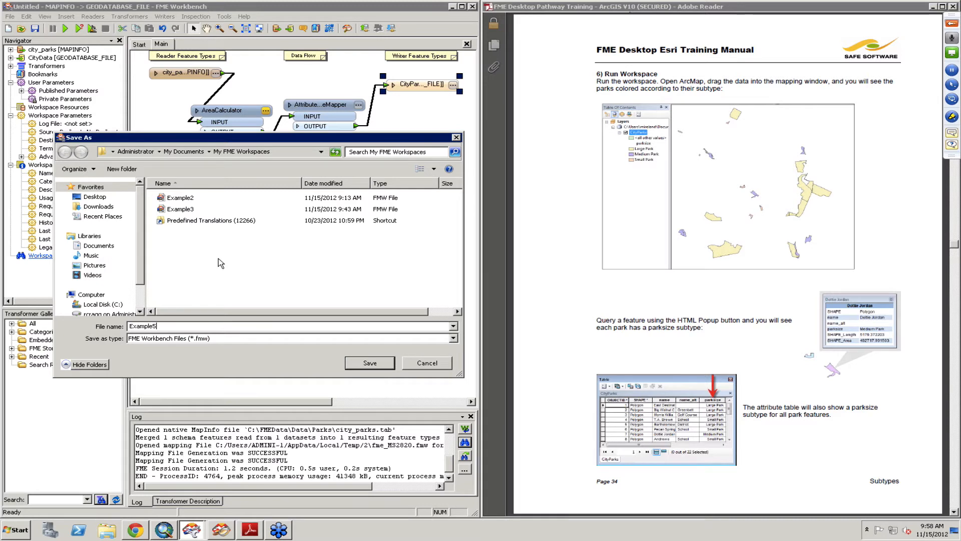
{"action": "key", "text": "Return"}
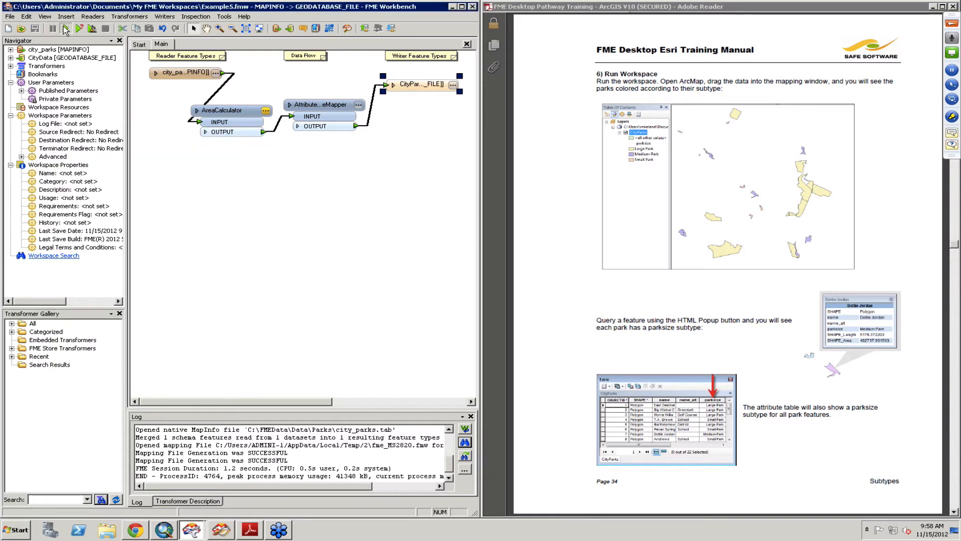
{"action": "left_click", "coordinate": [65, 30]}
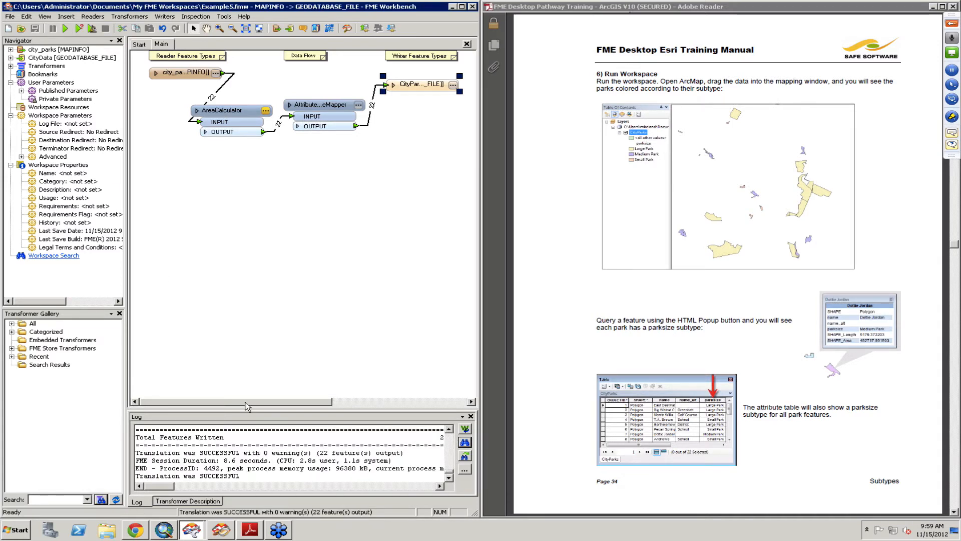
- In the ArcMap Catalog, expand the Esri folder and refresh the CityData.gdb geodatabase
{"action": "left_click", "coordinate": [164, 530]}
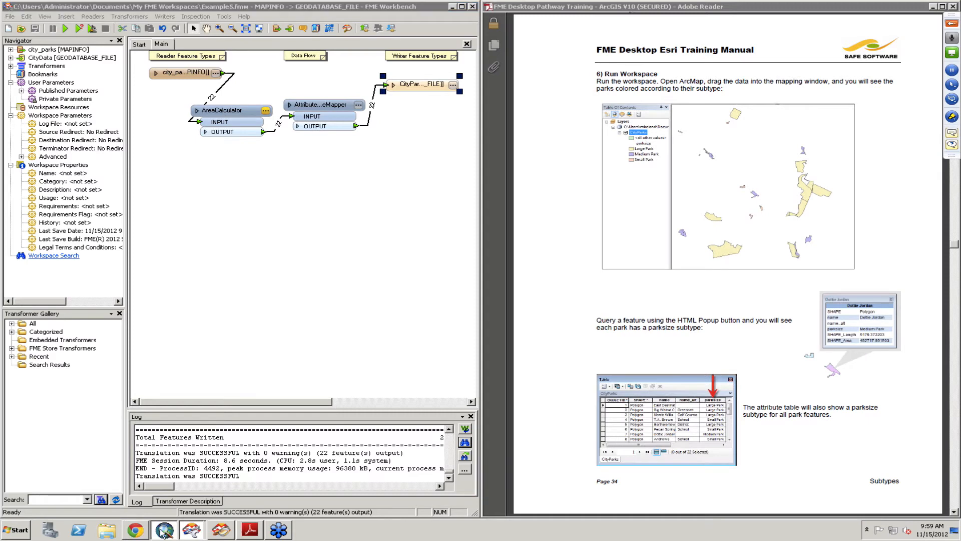
{"action": "left_click", "coordinate": [472, 111]}
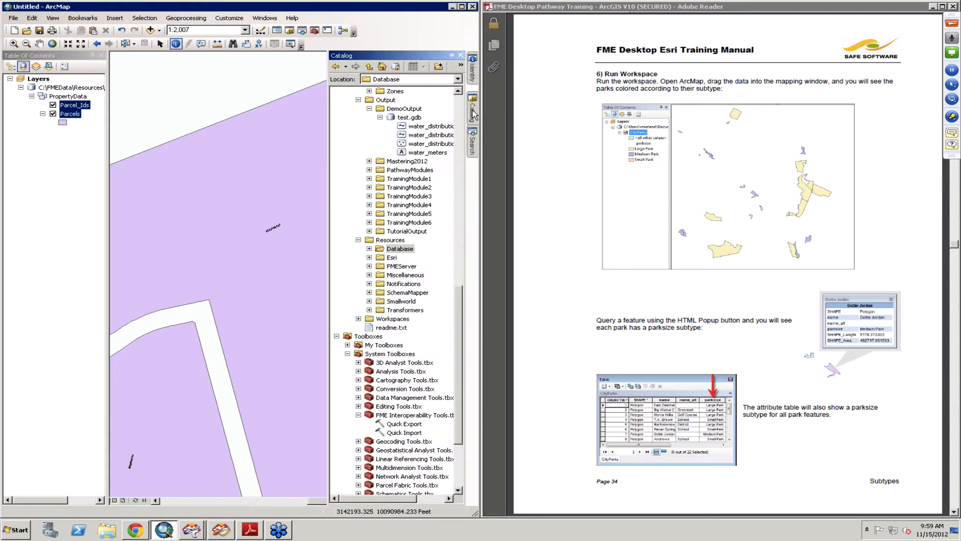
{"action": "left_click", "coordinate": [369, 248]}
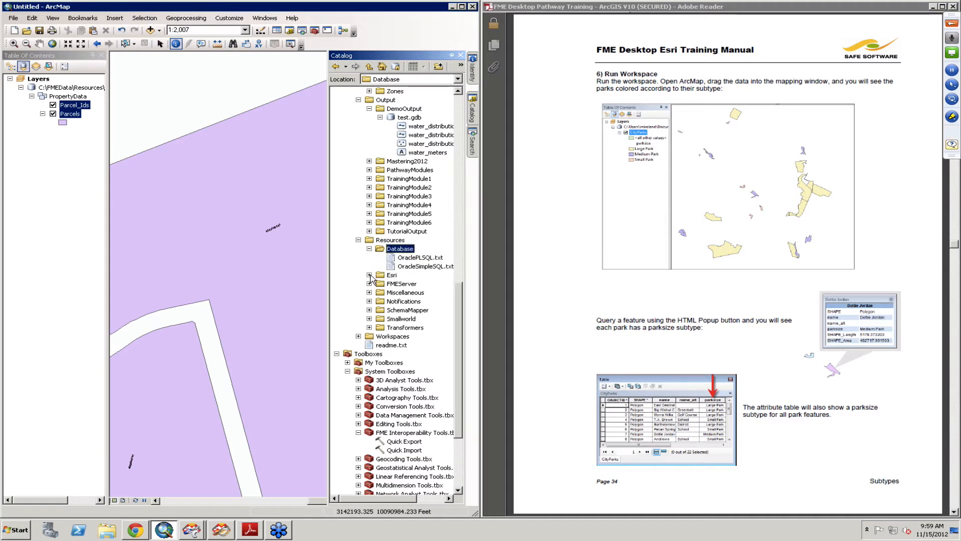
{"action": "left_click", "coordinate": [369, 275]}
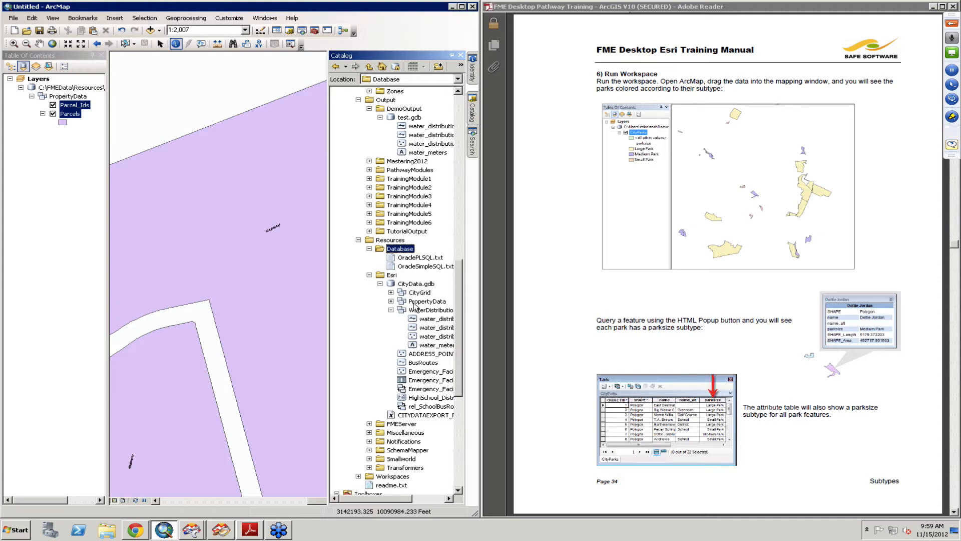
{"action": "right_click", "coordinate": [398, 289]}
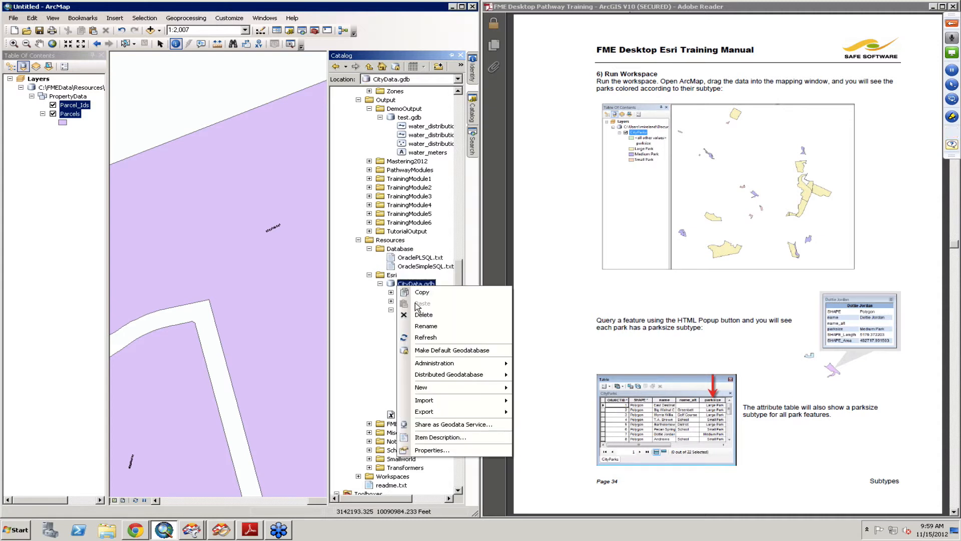
{"action": "left_click", "coordinate": [434, 342]}
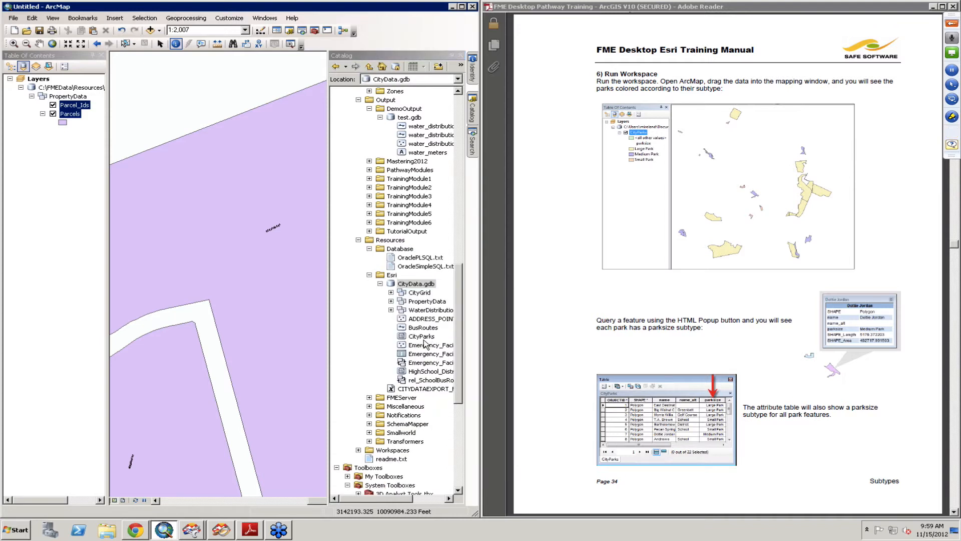
- Add the CityParks feature class to the map and turn off the Parcel_Ids and Parcels layers
{"action": "left_click", "coordinate": [421, 336]}
{"action": "left_click_drag", "start_coordinate": [421, 336], "coordinate": [195, 127]}
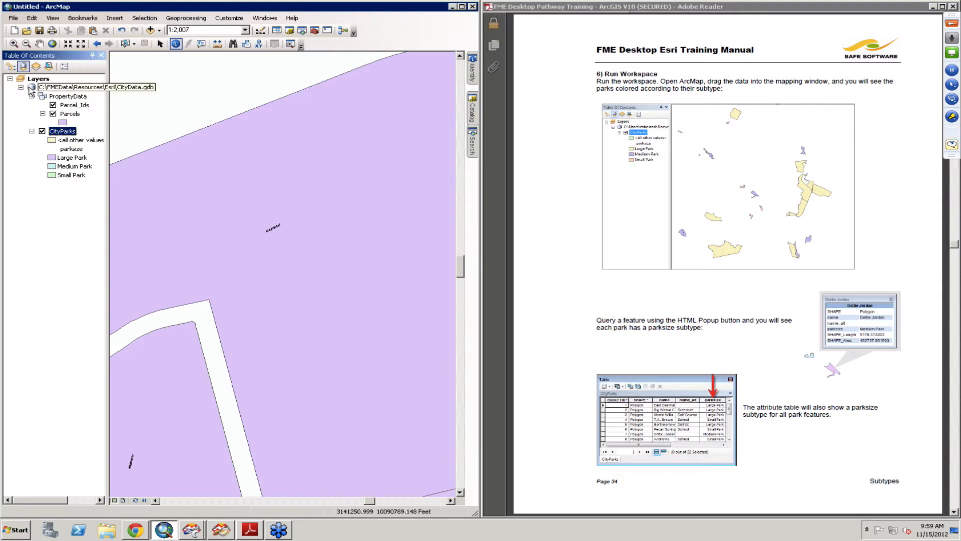
{"action": "left_click", "coordinate": [52, 106]}
{"action": "left_click", "coordinate": [52, 113]}
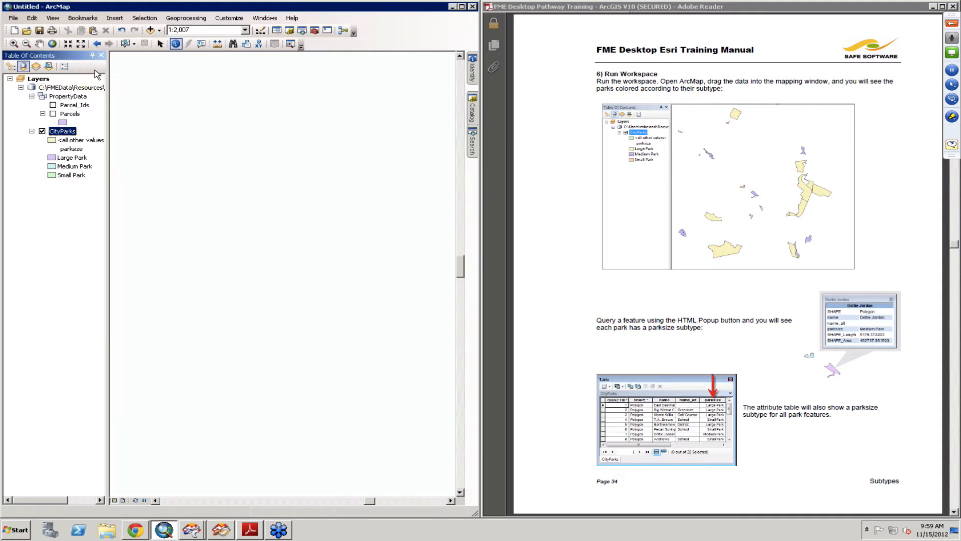
- Examine the city parks and their Large, Medium and Small Park subtype symbols across the full extent
{"action": "left_click", "coordinate": [81, 43]}
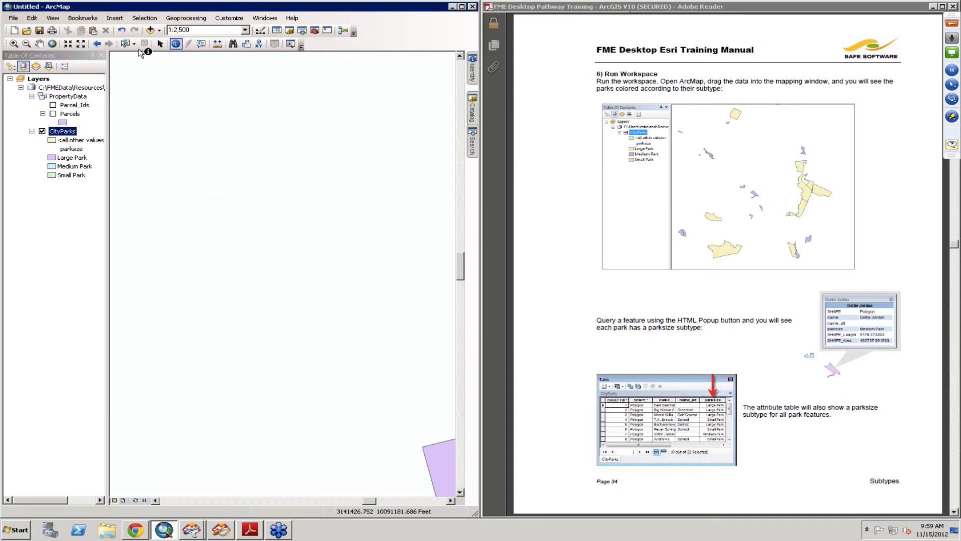
{"action": "left_click", "coordinate": [80, 44]}
{"action": "left_click", "coordinate": [81, 43]}
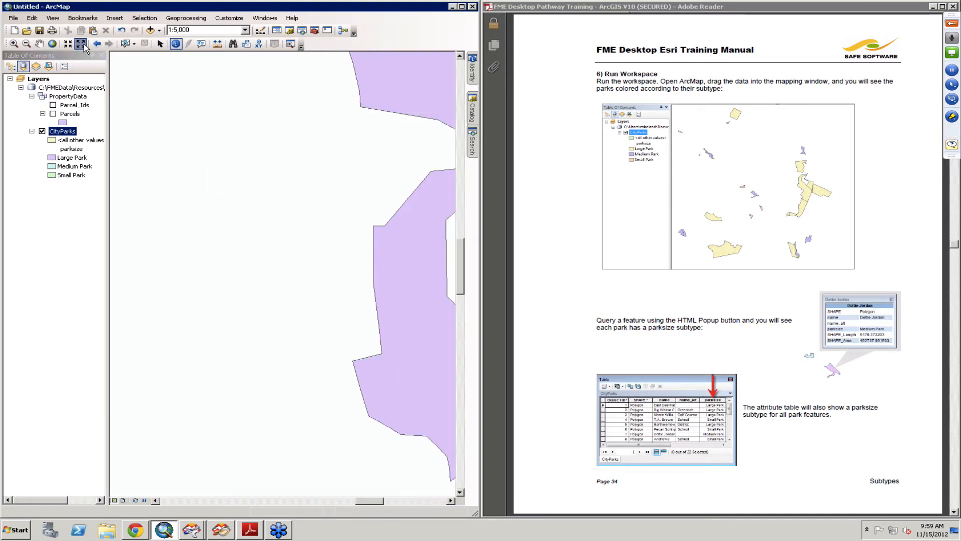
{"action": "left_click", "coordinate": [81, 43]}
{"action": "left_click", "coordinate": [80, 44]}
{"action": "left_click", "coordinate": [80, 43]}
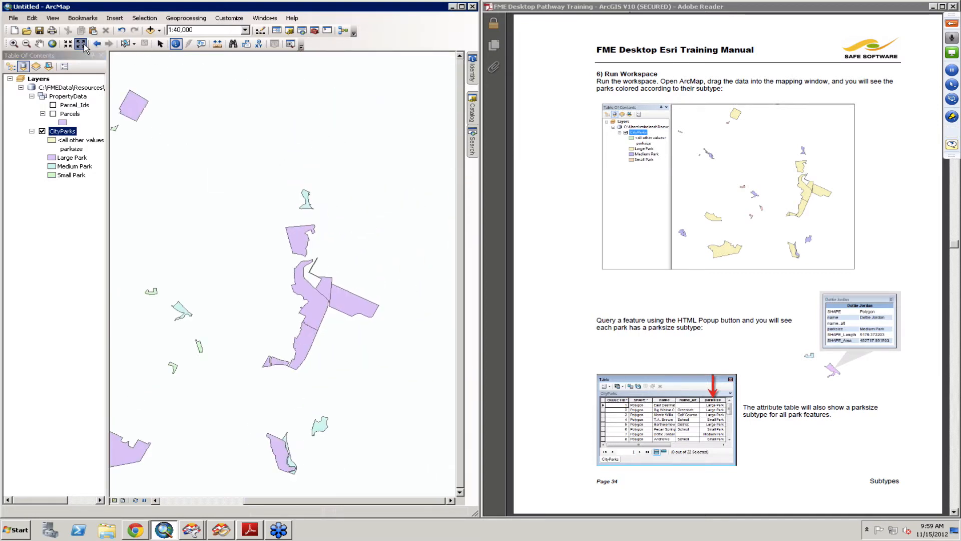
{"action": "left_click", "coordinate": [81, 44]}
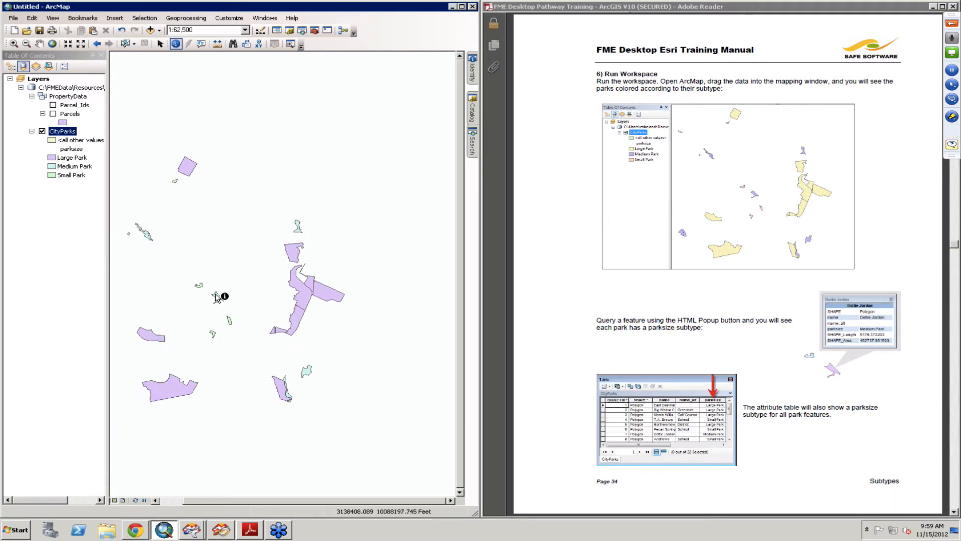
{"action": "left_click", "coordinate": [80, 159]}
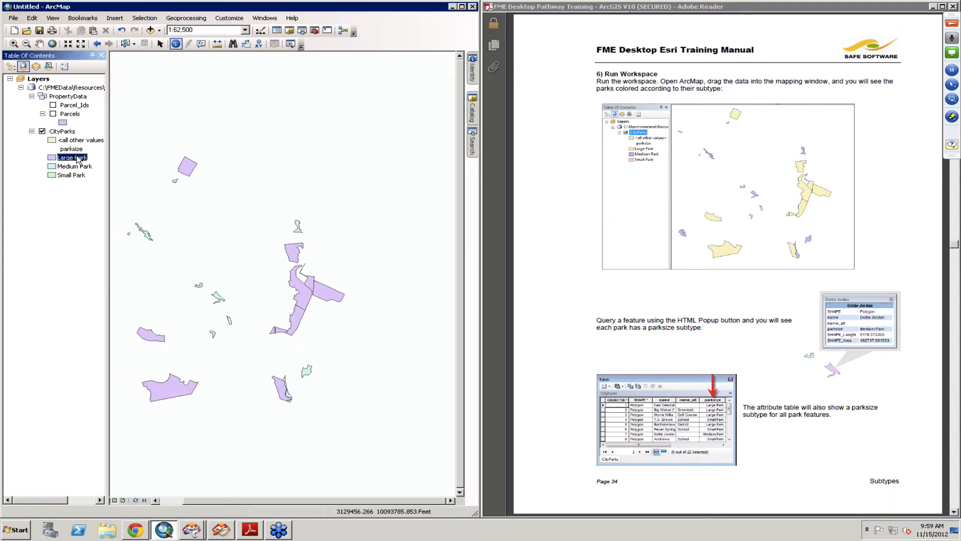
{"action": "left_click", "coordinate": [82, 167]}
{"action": "left_click", "coordinate": [83, 175]}
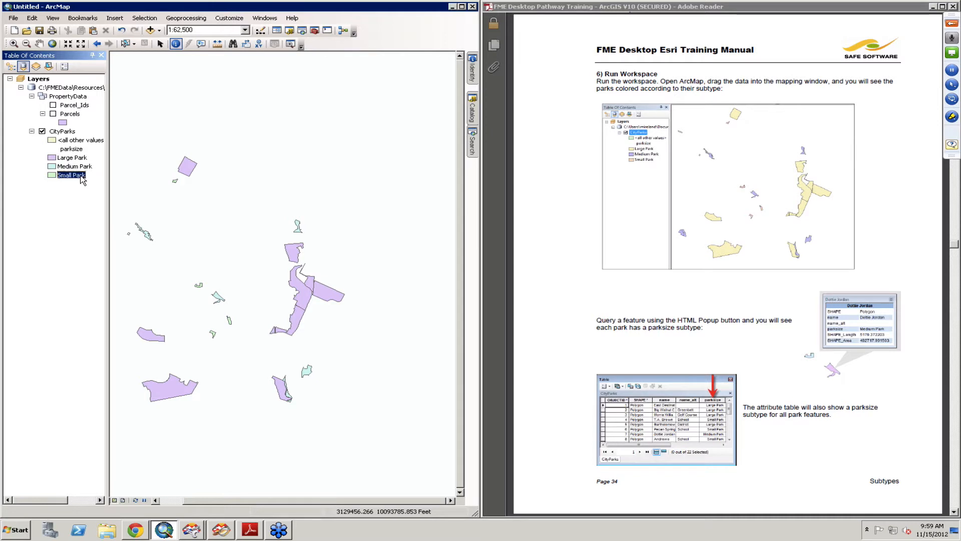
- Query a park with the HTML Popup tool to inspect its parksize attribute
{"action": "left_click", "coordinate": [201, 44]}
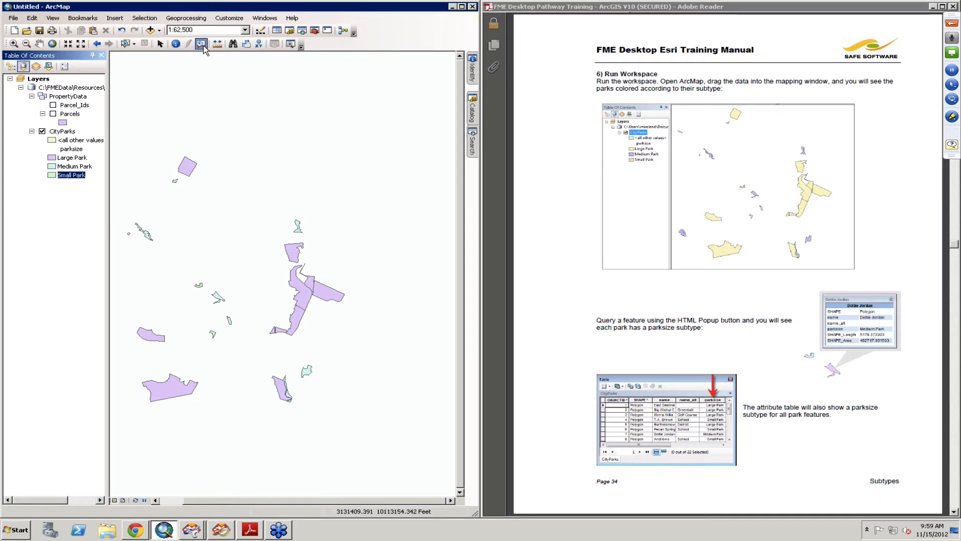
{"action": "left_click", "coordinate": [199, 170]}
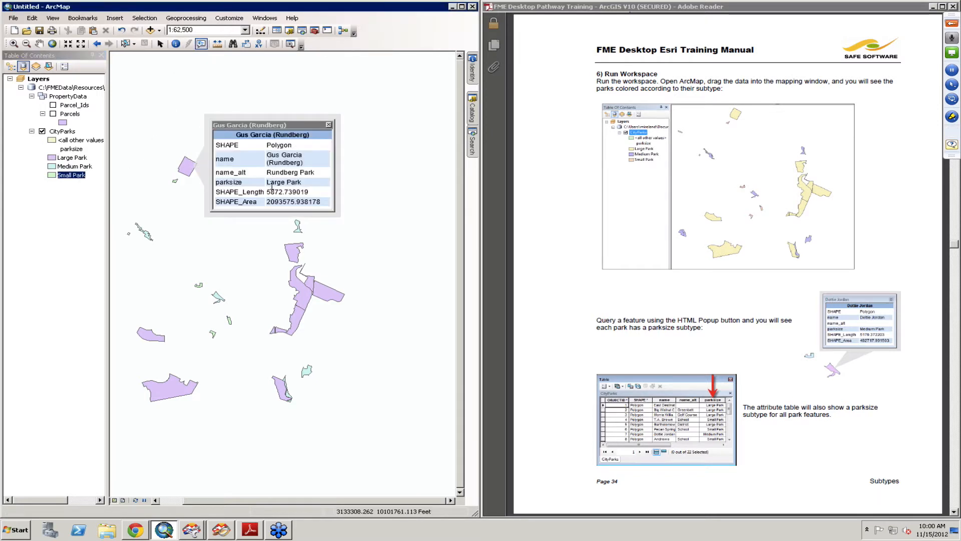
{"action": "left_click_drag", "start_coordinate": [303, 183], "coordinate": [269, 184]}
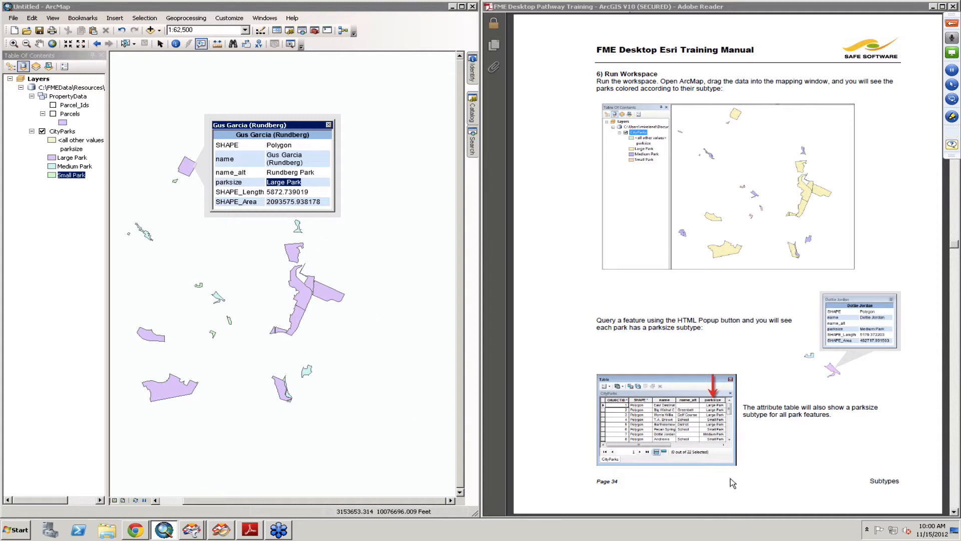
- Page through the manual's following sections on geometric networks and relationship classes
{"action": "left_click", "coordinate": [752, 472]}
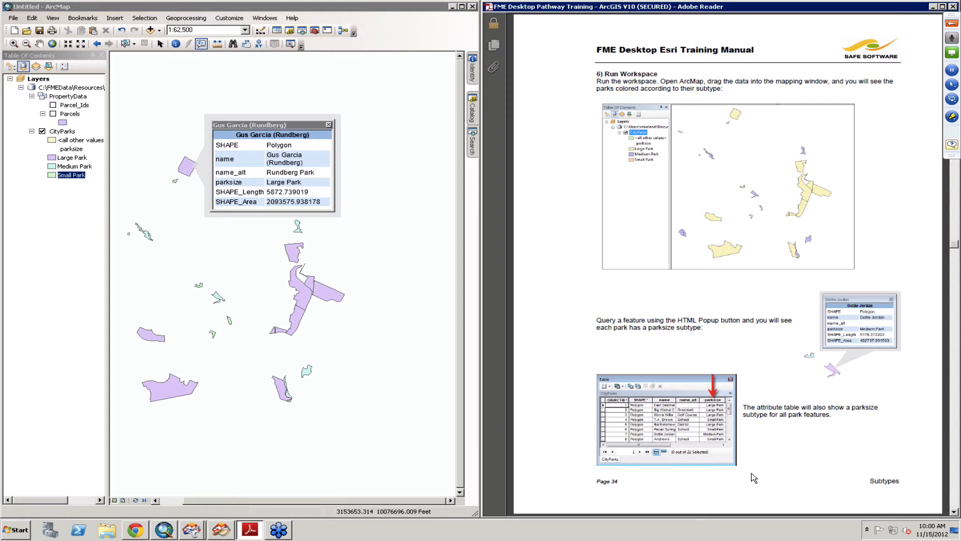
{"action": "scroll", "coordinate": [752, 472], "scroll_direction": "down", "scroll_amount": 3}
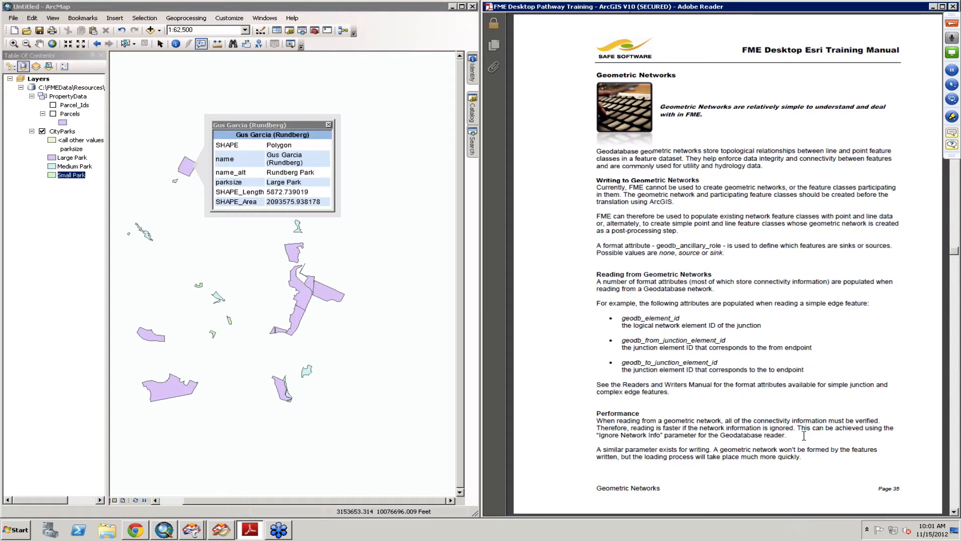
{"action": "scroll", "coordinate": [805, 438], "scroll_direction": "down", "scroll_amount": 3}
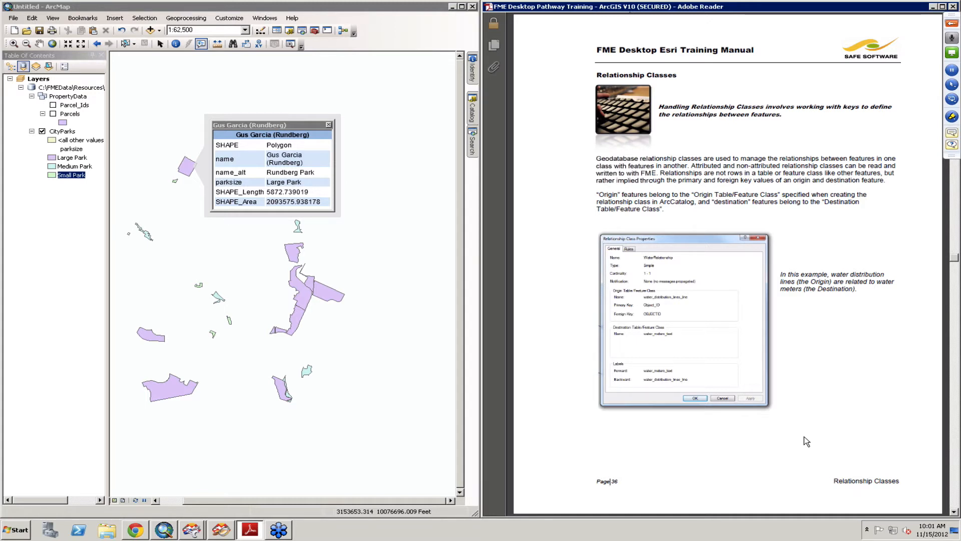
{"action": "scroll", "coordinate": [806, 441], "scroll_direction": "down", "scroll_amount": 1}
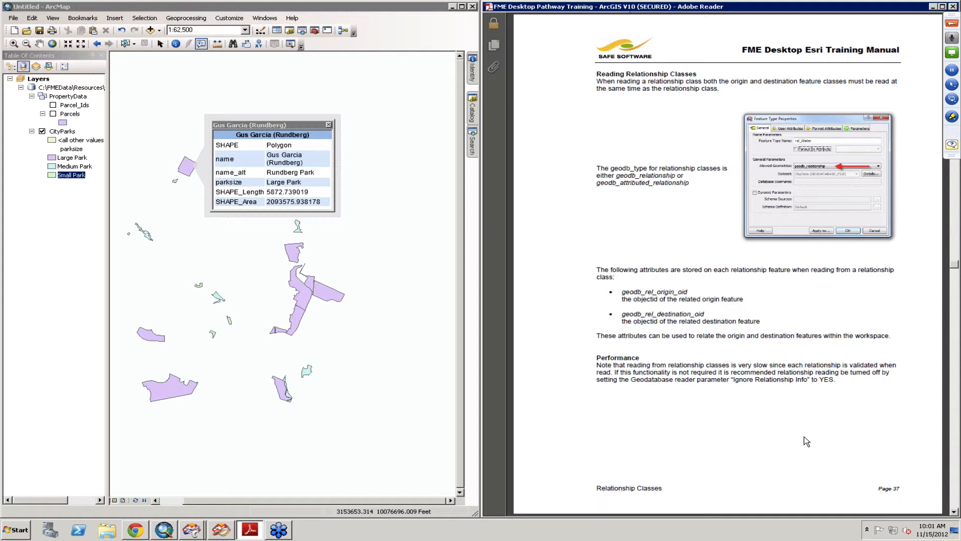
{"action": "scroll", "coordinate": [806, 441], "scroll_direction": "down", "scroll_amount": 1}
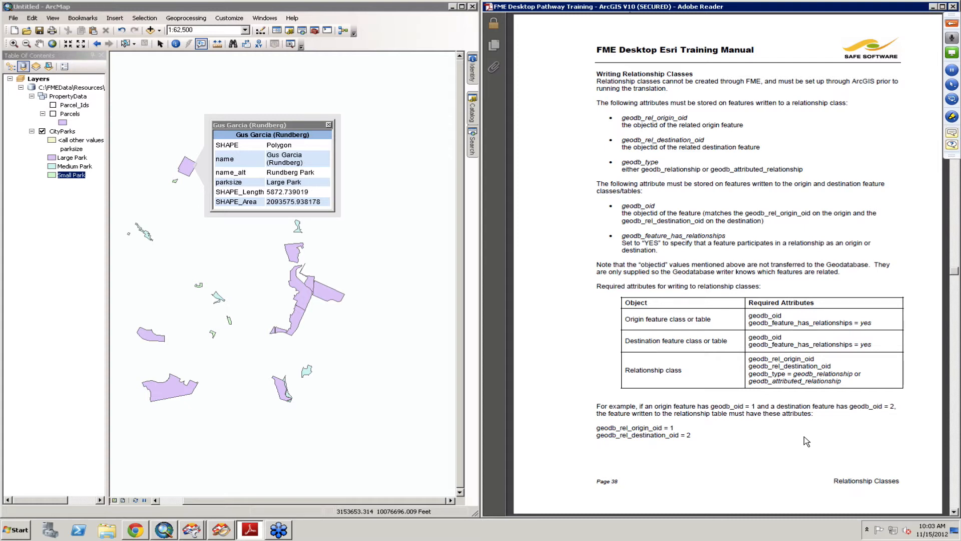
- Page through the manual to the Example 7 Attachments exercise
{"action": "scroll", "coordinate": [806, 440], "scroll_direction": "down", "scroll_amount": 1}
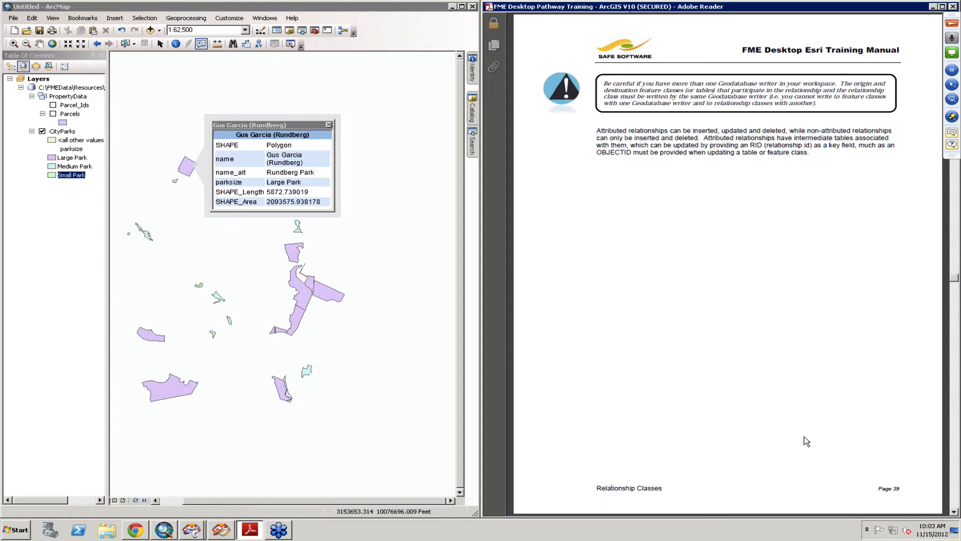
{"action": "scroll", "coordinate": [807, 442], "scroll_direction": "down", "scroll_amount": 1}
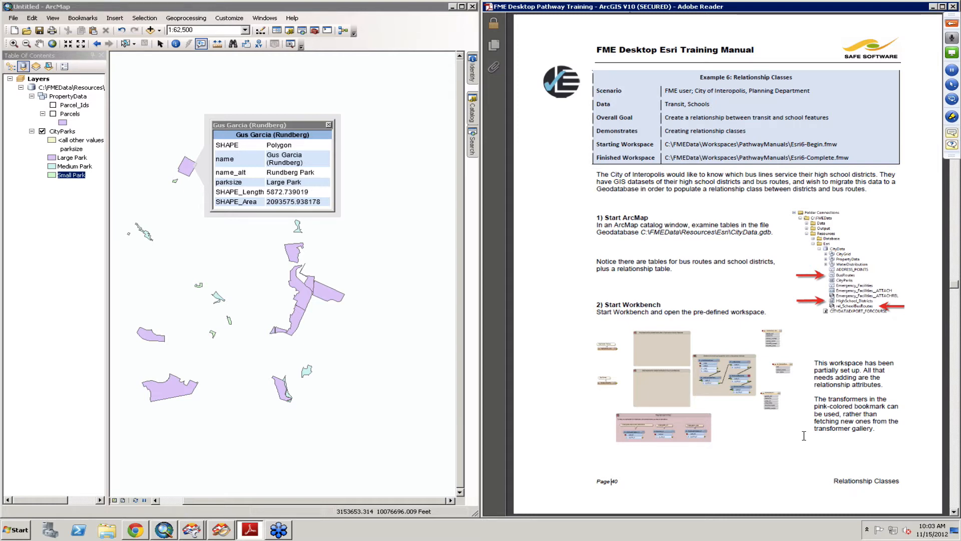
{"action": "scroll", "coordinate": [804, 435], "scroll_direction": "down", "scroll_amount": 2}
{"action": "scroll", "coordinate": [804, 436], "scroll_direction": "down", "scroll_amount": 2}
{"action": "scroll", "coordinate": [805, 441], "scroll_direction": "down", "scroll_amount": 2}
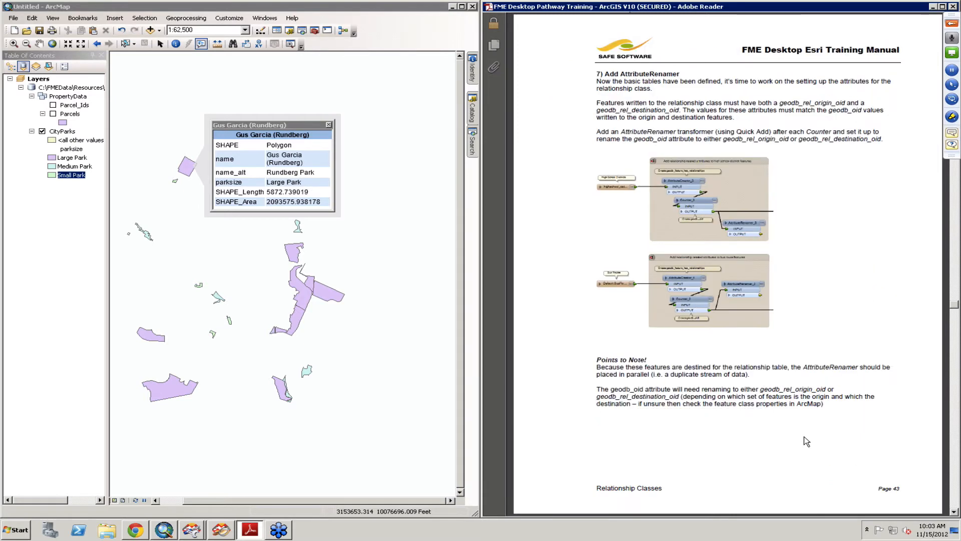
{"action": "scroll", "coordinate": [805, 438], "scroll_direction": "down", "scroll_amount": 2}
{"action": "scroll", "coordinate": [804, 436], "scroll_direction": "down", "scroll_amount": 2}
{"action": "scroll", "coordinate": [804, 435], "scroll_direction": "down", "scroll_amount": 4}
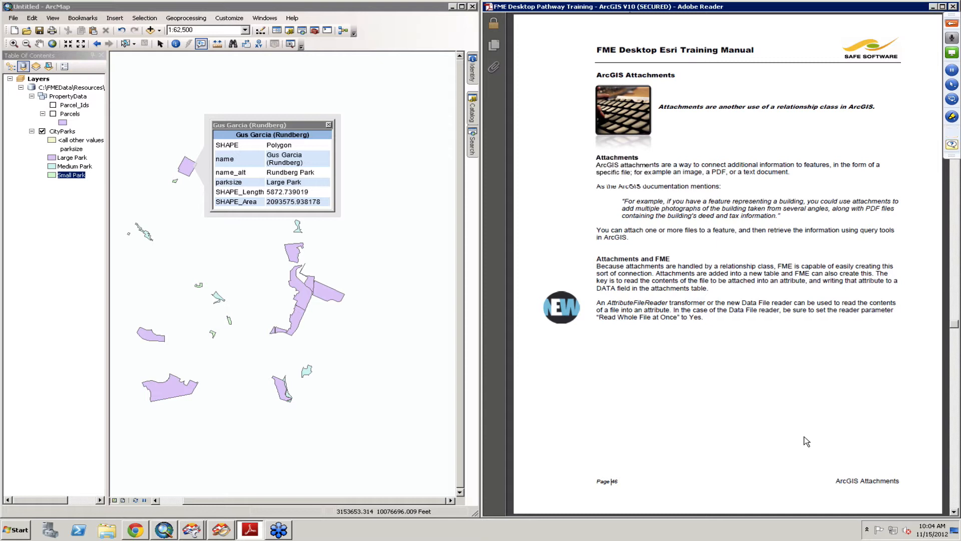
{"action": "scroll", "coordinate": [806, 441], "scroll_direction": "down", "scroll_amount": 1}
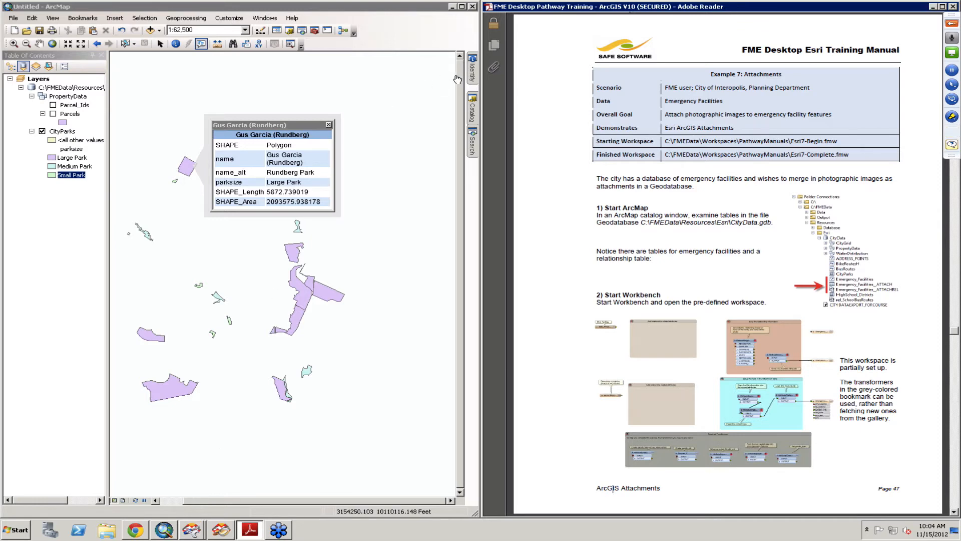
- Open the Catalog window and refresh the Esri folder under FMEData Resources
{"action": "mouse_move", "coordinate": [473, 109]}
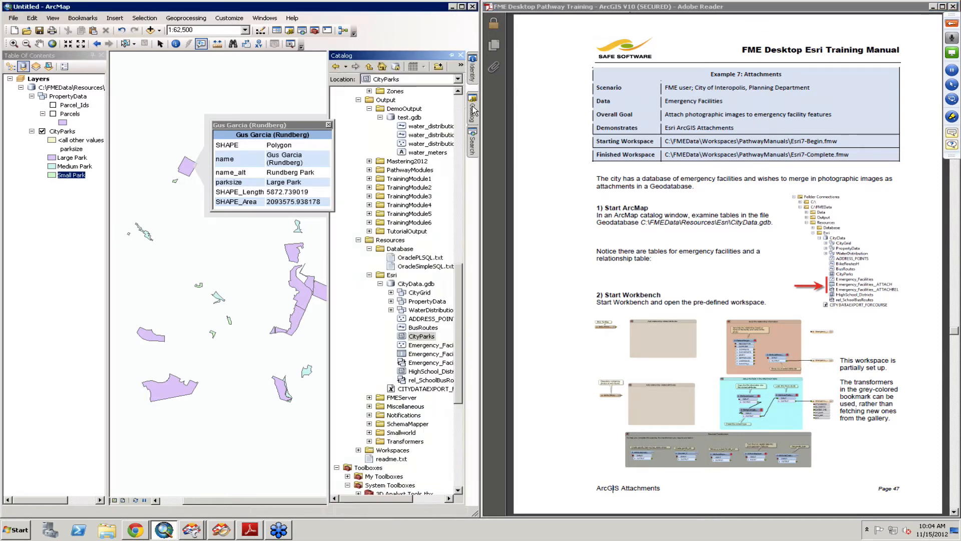
{"action": "left_click", "coordinate": [391, 275]}
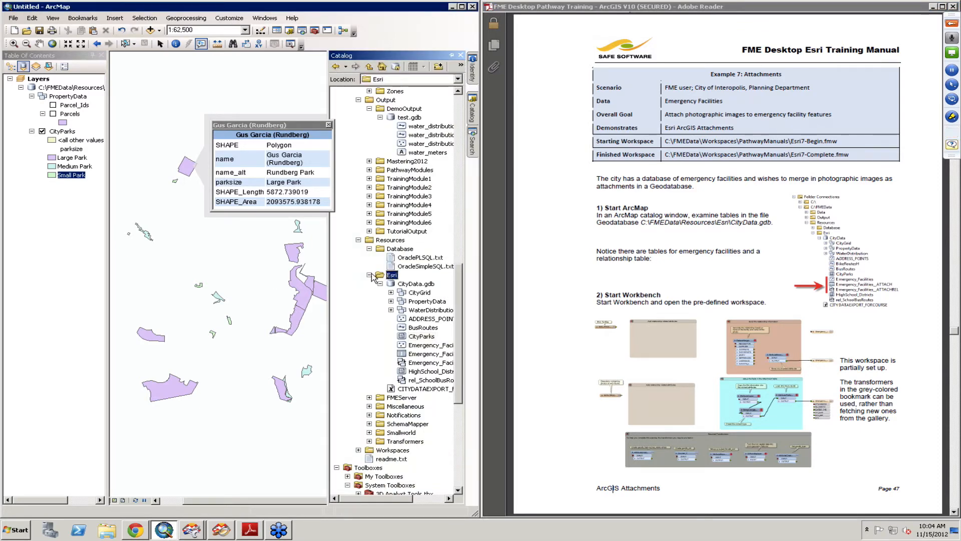
{"action": "left_click", "coordinate": [380, 283]}
{"action": "left_click", "coordinate": [369, 276]}
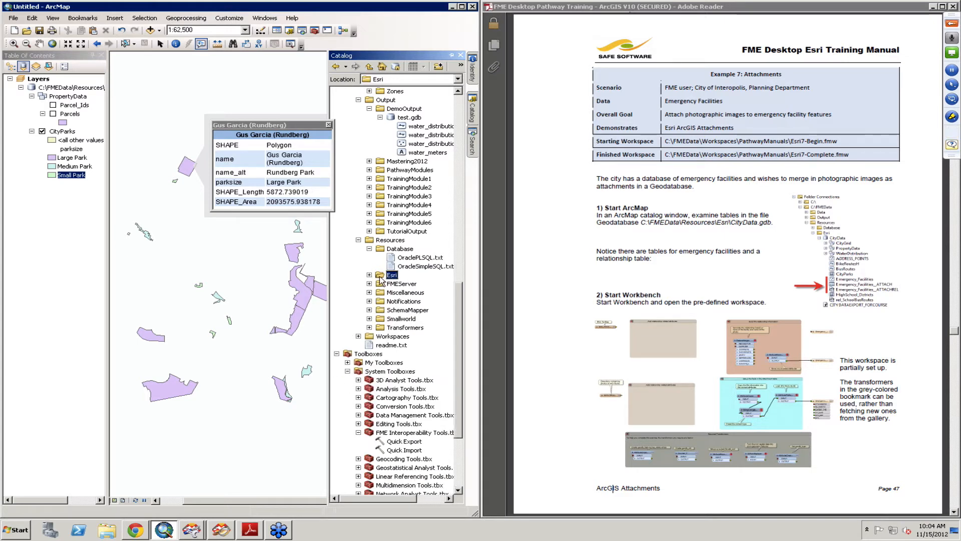
{"action": "right_click", "coordinate": [387, 275]}
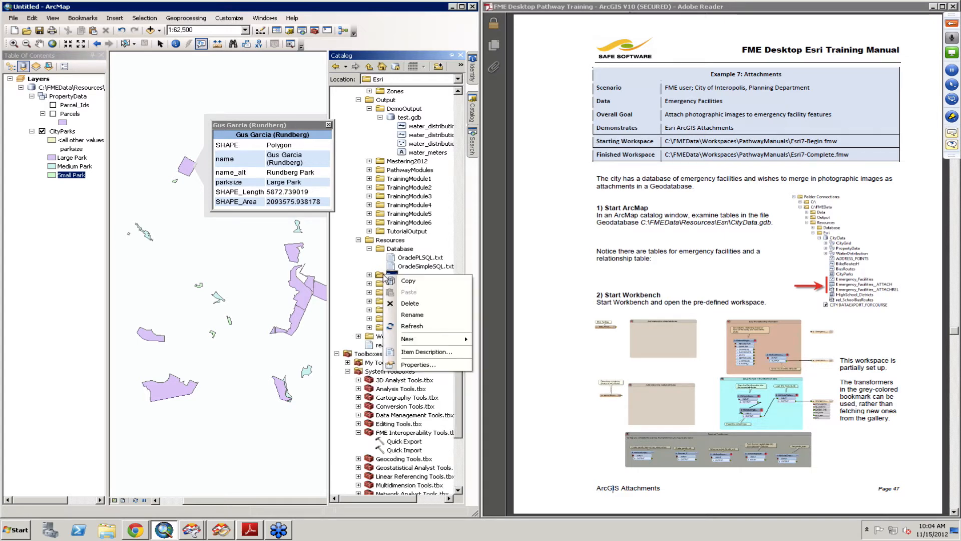
{"action": "left_click", "coordinate": [419, 326]}
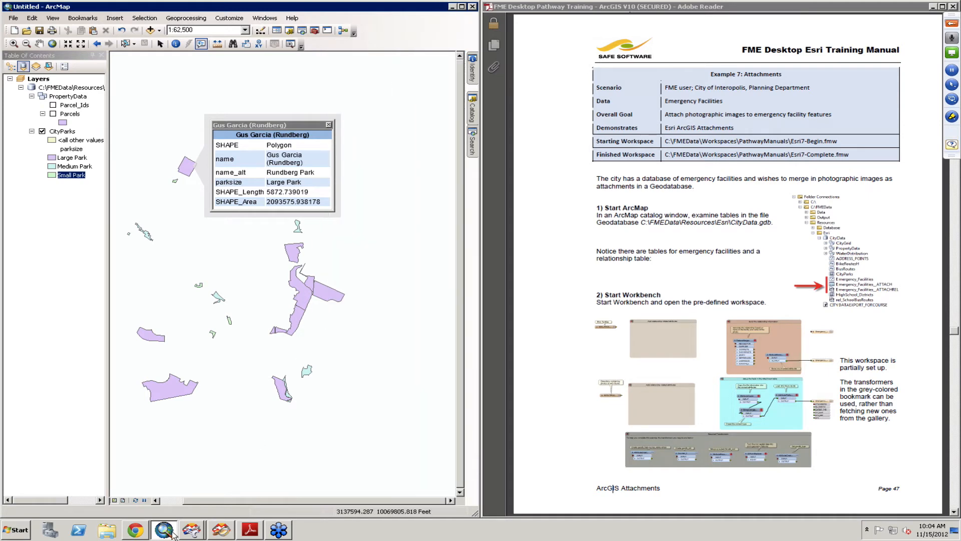
{"action": "mouse_move", "coordinate": [190, 530]}
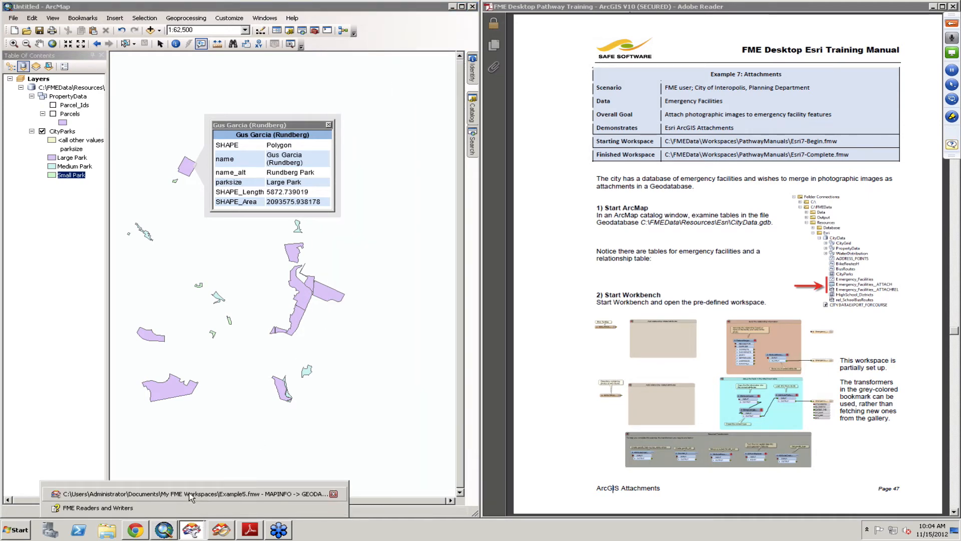
{"action": "left_click", "coordinate": [191, 494]}
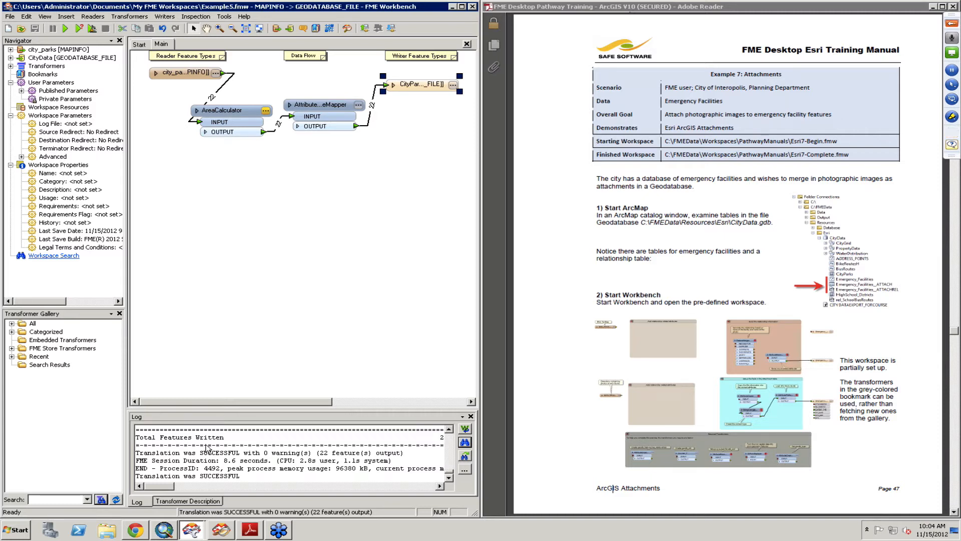
{"action": "left_click", "coordinate": [164, 530]}
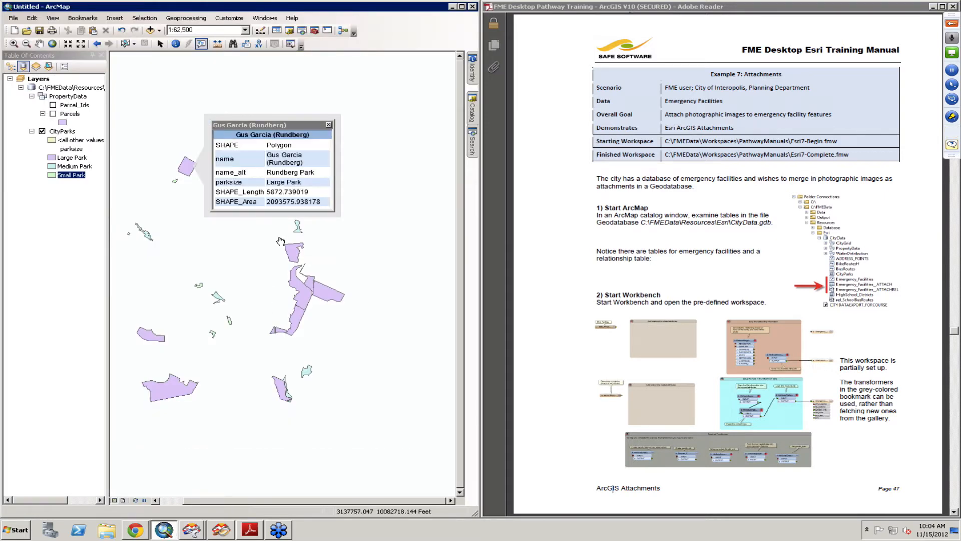
- Close the park popup and inspect the Emergency_Facilities and Emergency_Facilities__ATTACH tables in CityData.gdb
{"action": "left_click", "coordinate": [329, 125]}
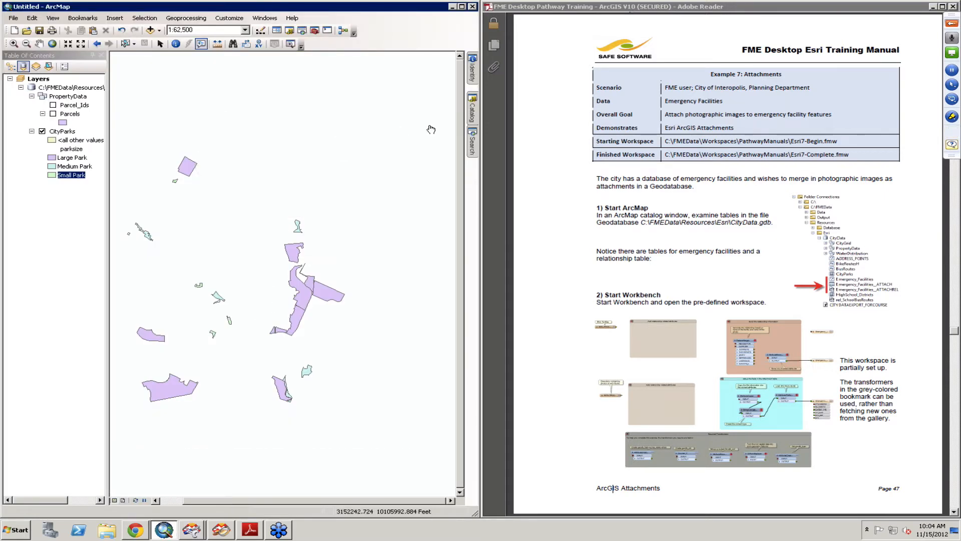
{"action": "left_click", "coordinate": [472, 120]}
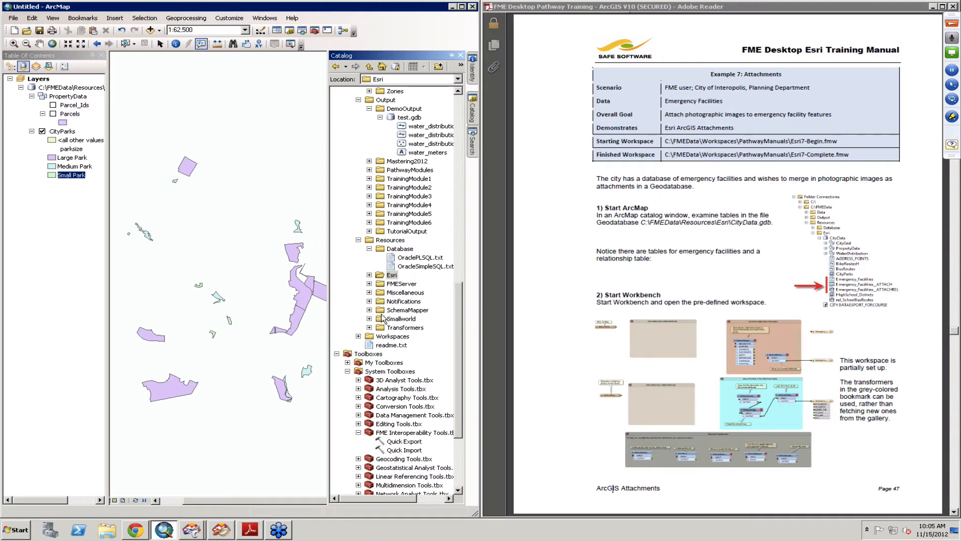
{"action": "left_click", "coordinate": [369, 276]}
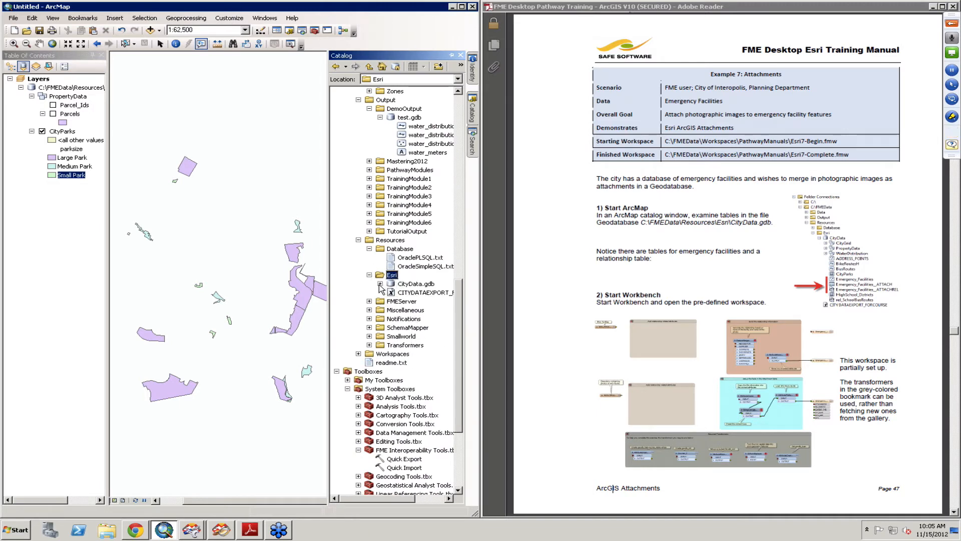
{"action": "left_click", "coordinate": [380, 283]}
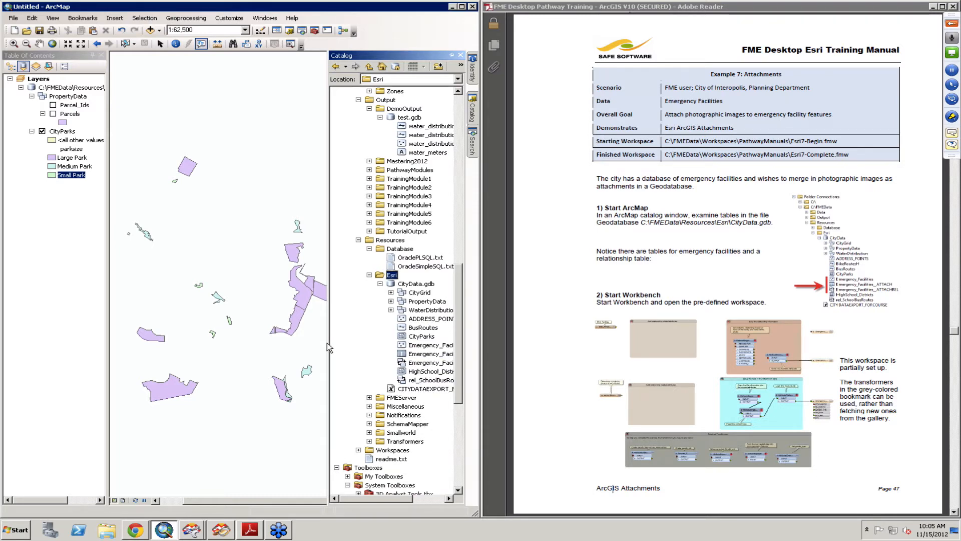
{"action": "left_click_drag", "start_coordinate": [327, 344], "coordinate": [250, 345]}
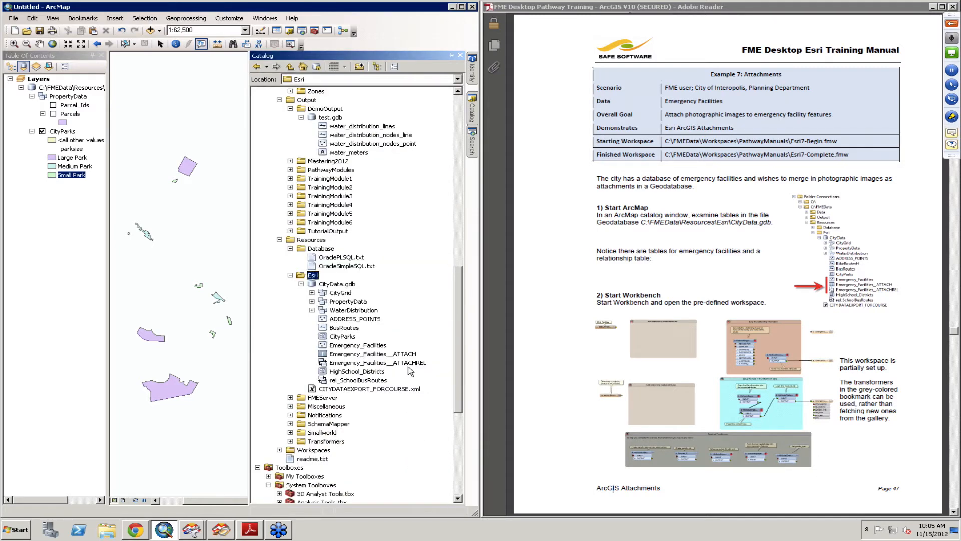
{"action": "left_click", "coordinate": [381, 346]}
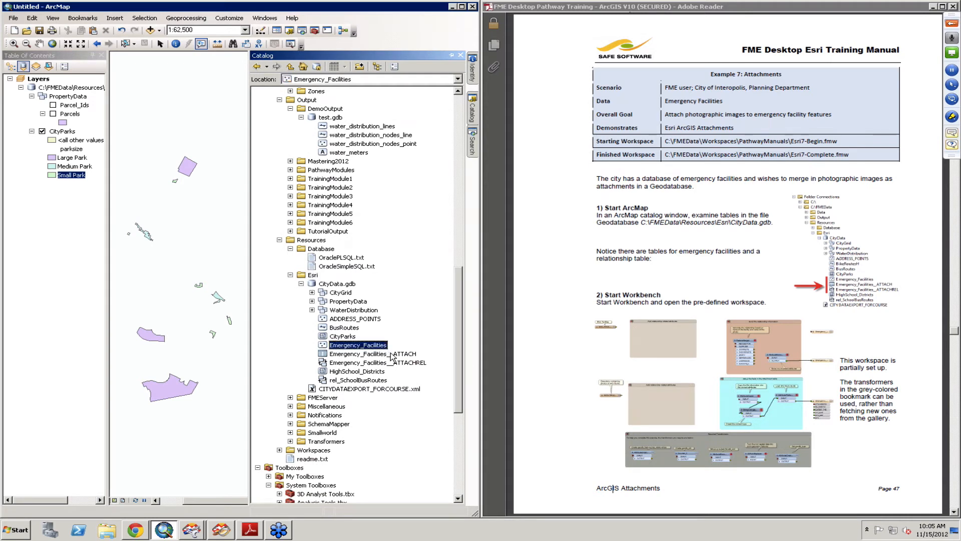
{"action": "left_click", "coordinate": [392, 355]}
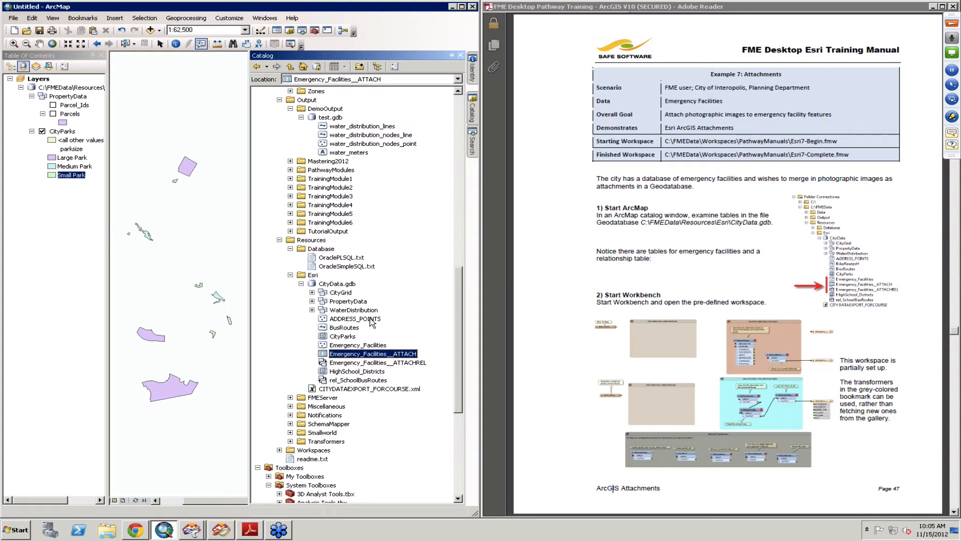
- Collapse the CityData geodatabase and the Esri folder, and refresh the Esri folder
{"action": "left_click", "coordinate": [301, 283]}
{"action": "left_click", "coordinate": [313, 275]}
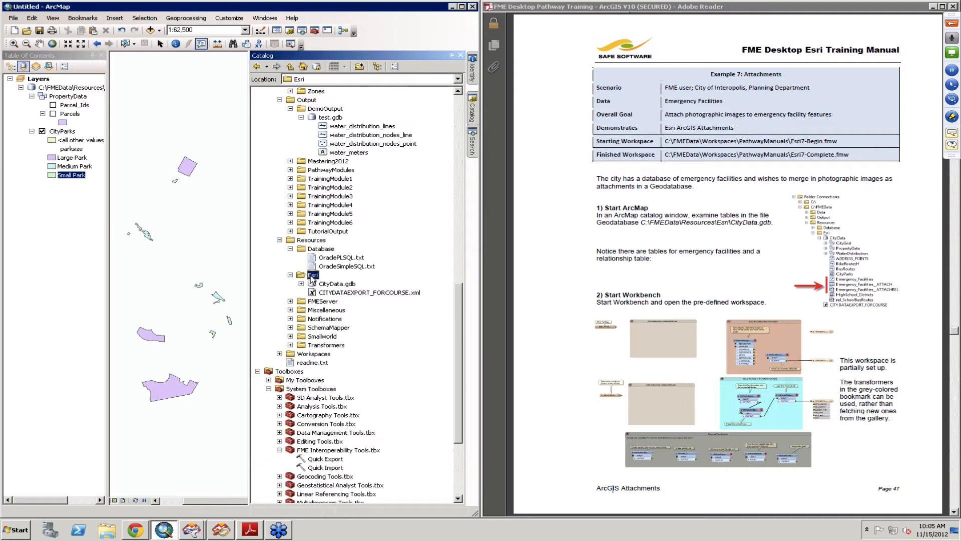
{"action": "left_click", "coordinate": [290, 275]}
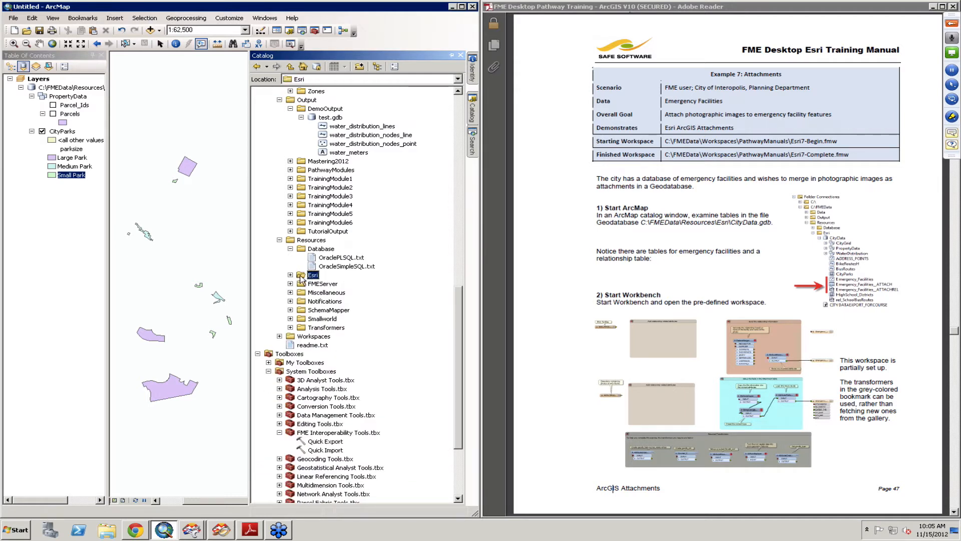
{"action": "right_click", "coordinate": [301, 276]}
{"action": "left_click", "coordinate": [332, 320]}
- Open the workspace EsriExample7-Begin from C:\FMEData\Workspaces\PathwayManuals in the workbench
{"action": "left_click", "coordinate": [452, 7]}
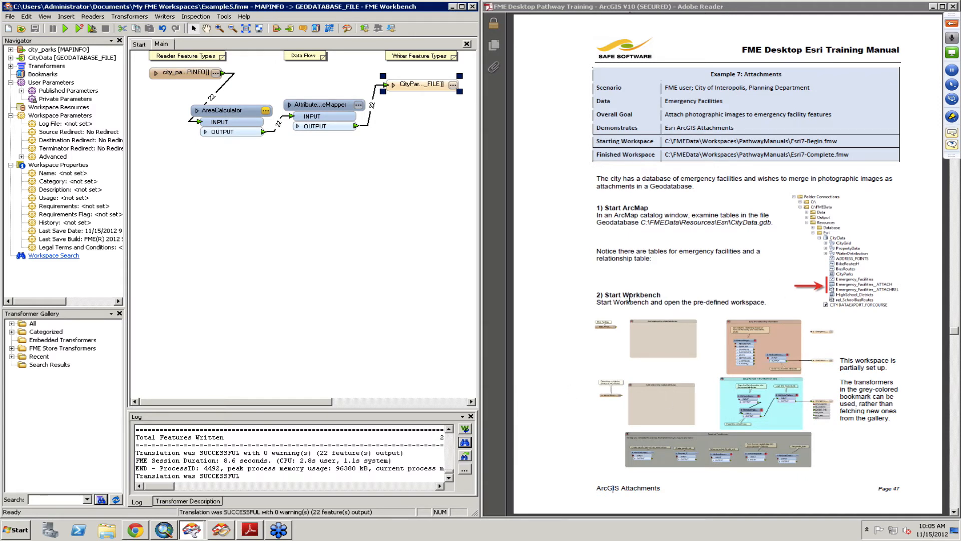
{"action": "left_click", "coordinate": [21, 29]}
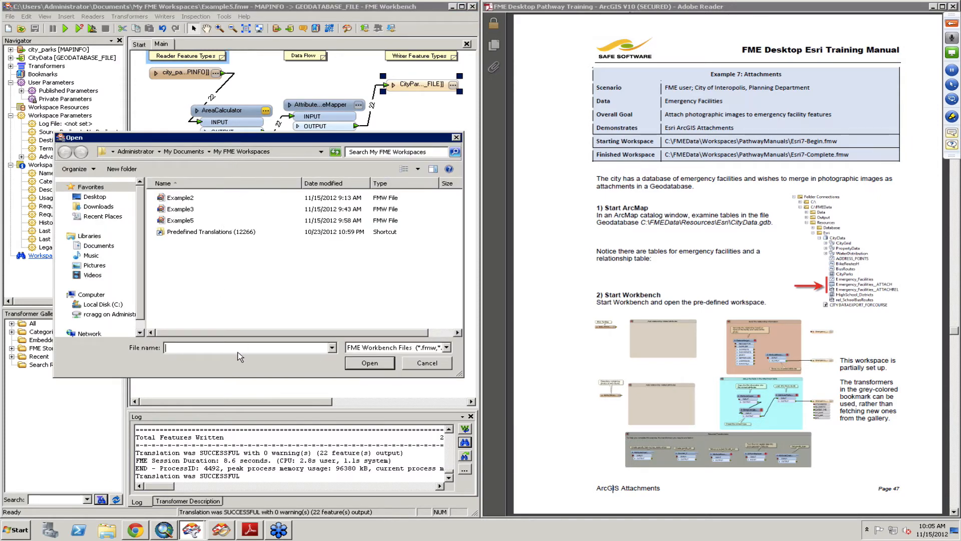
{"action": "type", "text": "c:\\"}
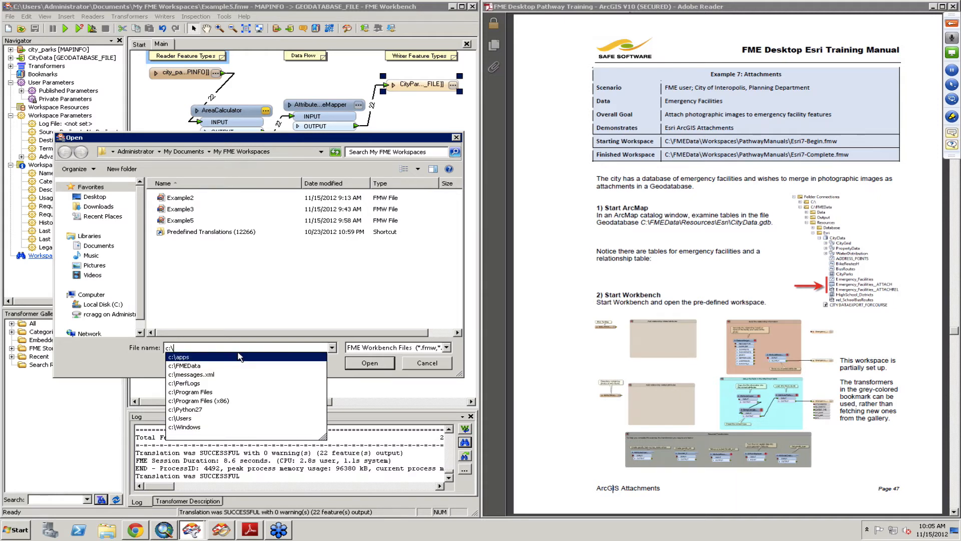
{"action": "type", "text": "FMEData\\"}
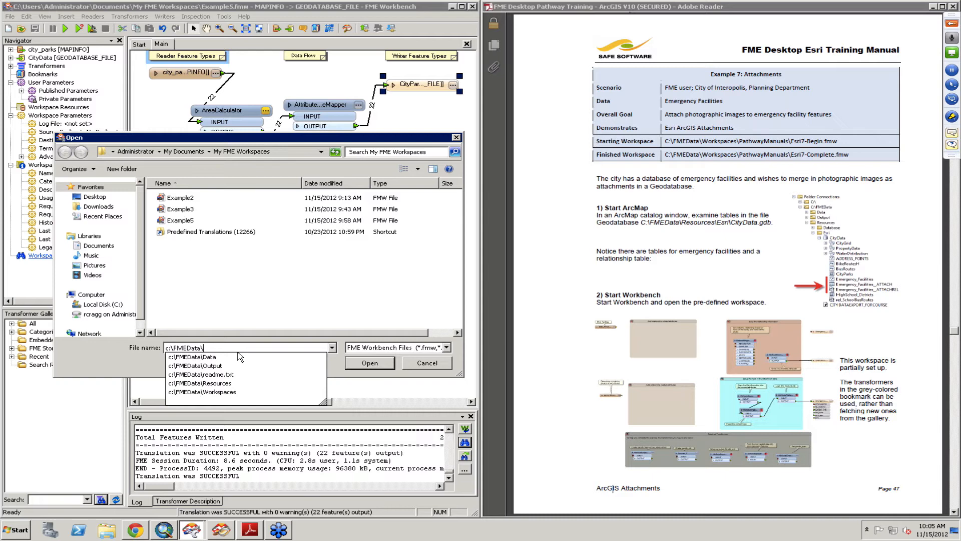
{"action": "key", "text": "Return"}
{"action": "type", "text": "re"}
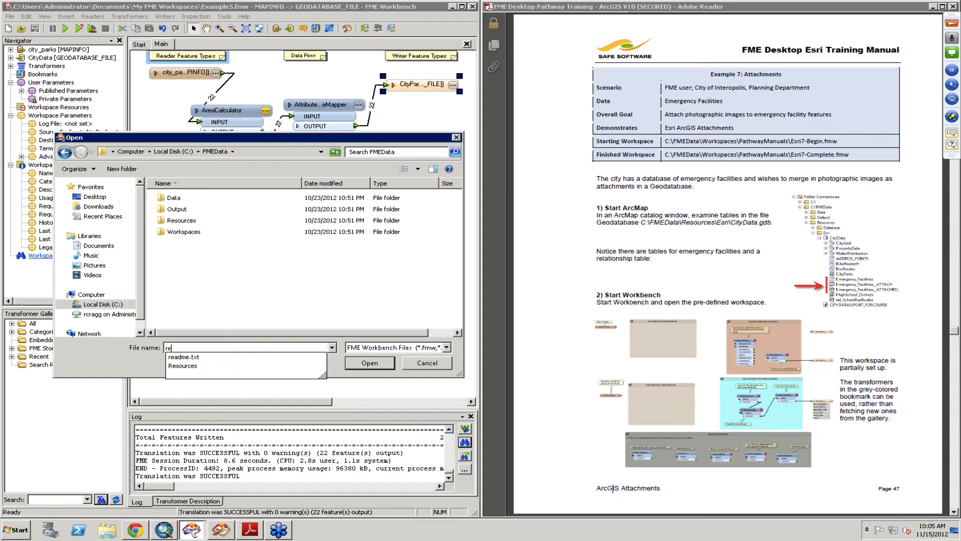
{"action": "key", "text": "Down"}
{"action": "key", "text": "Down"}
{"action": "key", "text": "Return"}
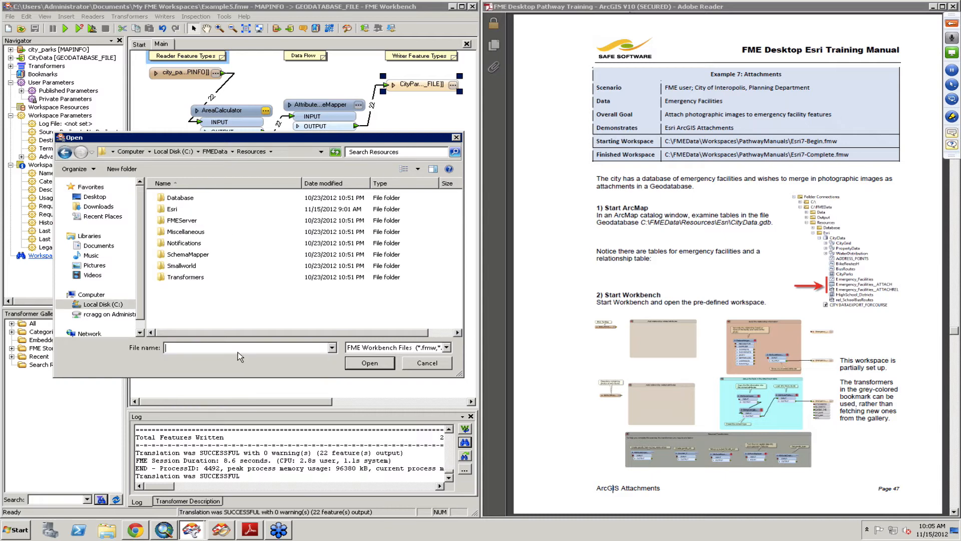
{"action": "double_click", "coordinate": [177, 210]}
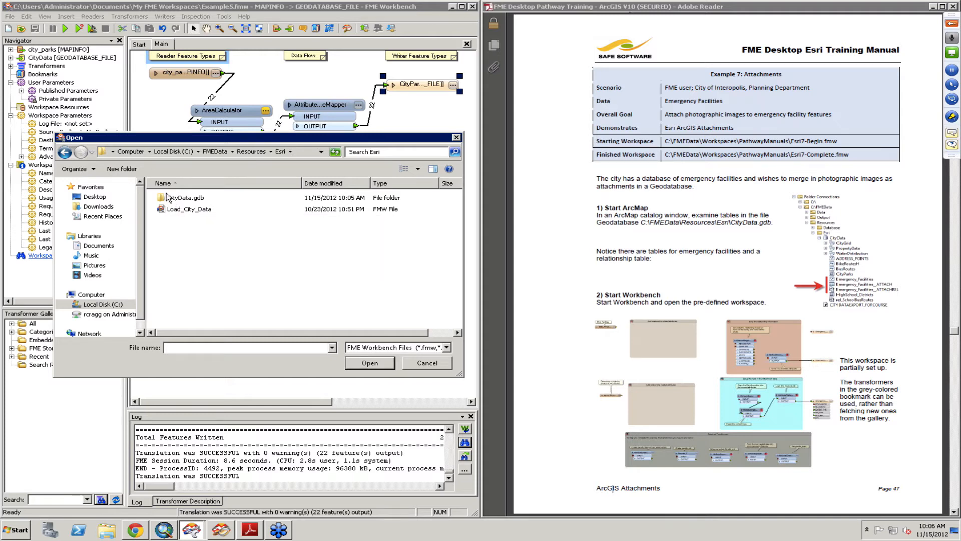
{"action": "left_click", "coordinate": [215, 151]}
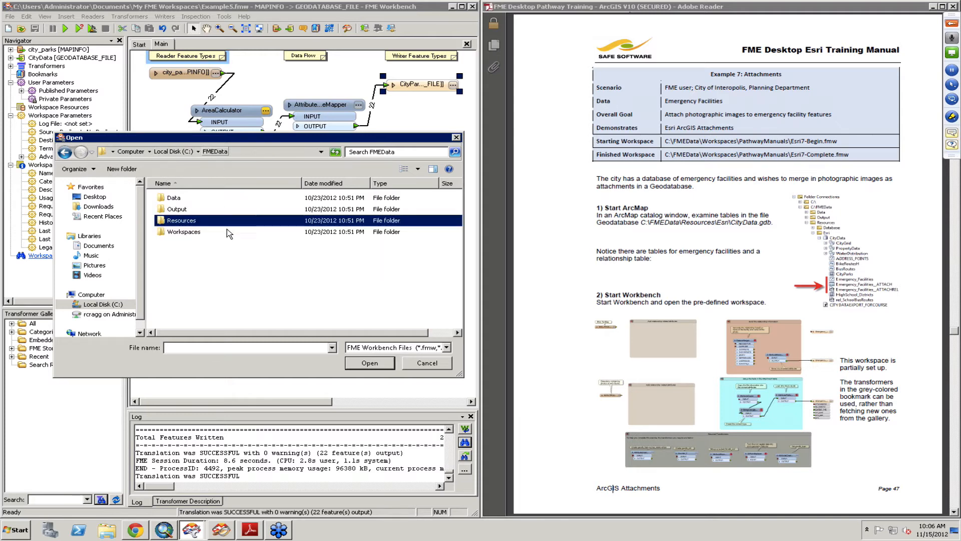
{"action": "double_click", "coordinate": [181, 231]}
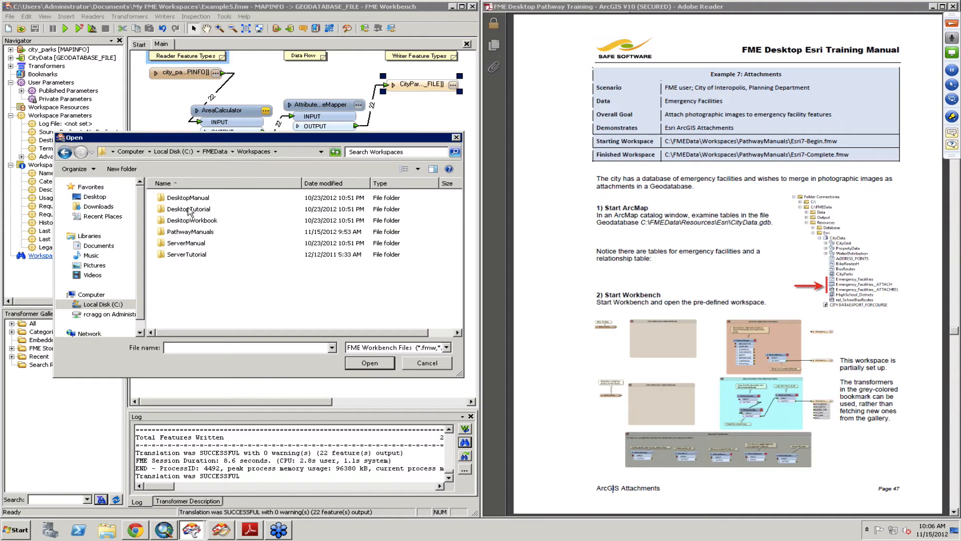
{"action": "double_click", "coordinate": [201, 232]}
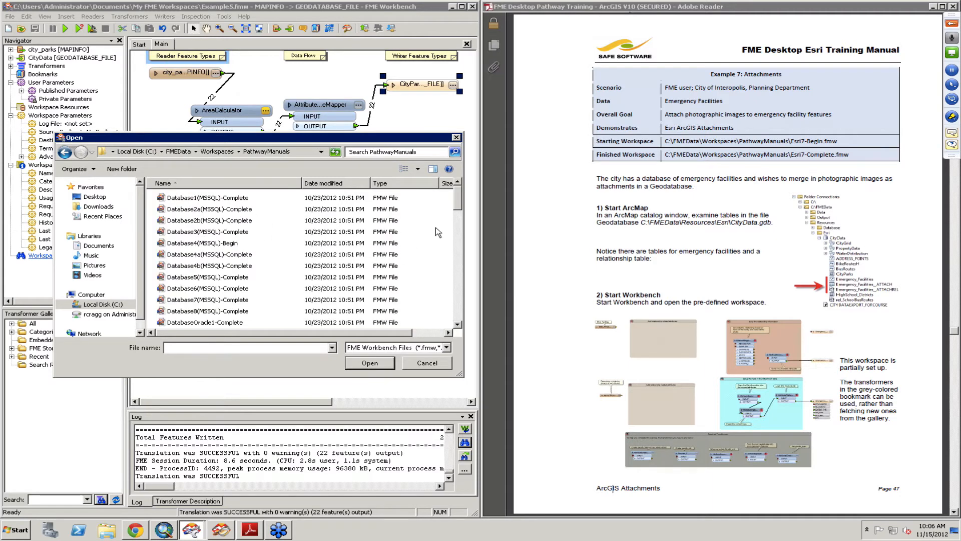
{"action": "left_click_drag", "start_coordinate": [458, 201], "coordinate": [455, 259]}
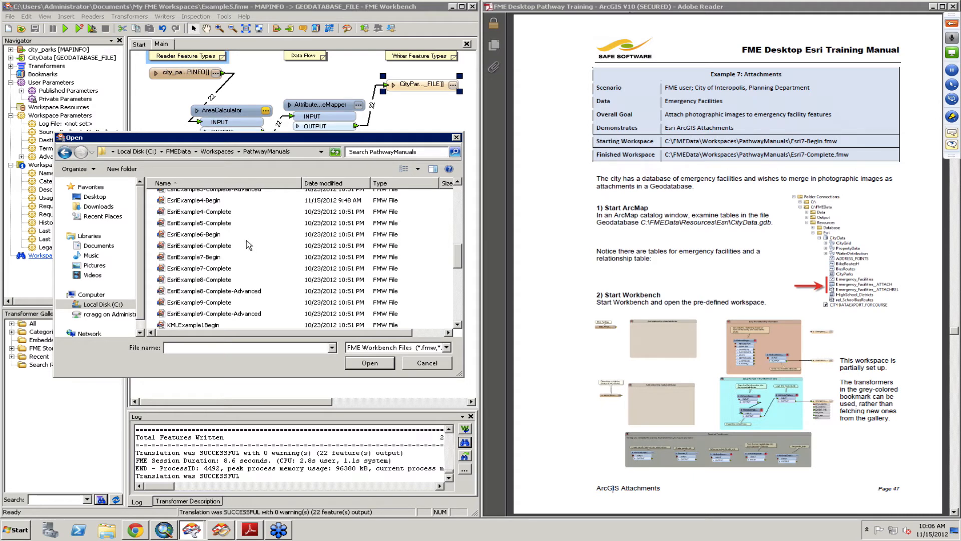
{"action": "mouse_move", "coordinate": [249, 245]}
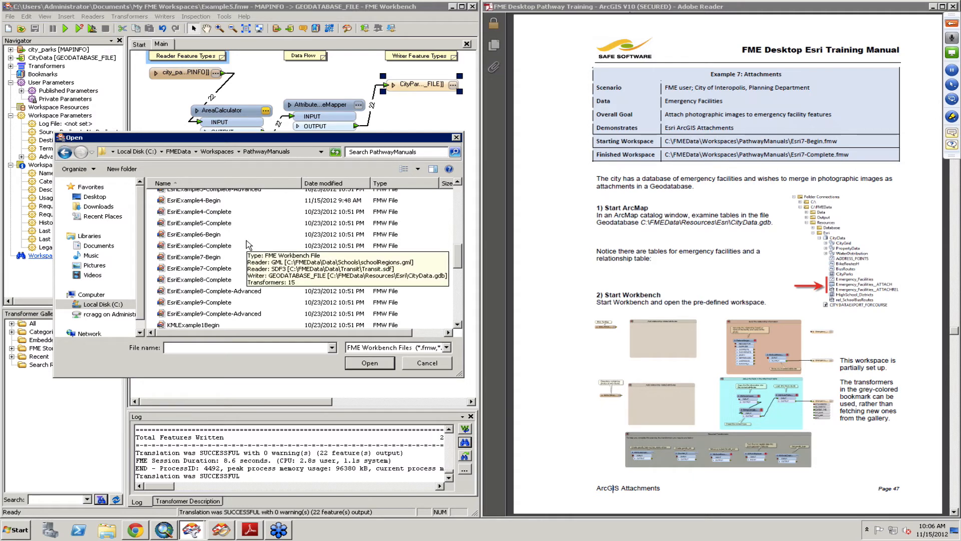
{"action": "left_click", "coordinate": [212, 257]}
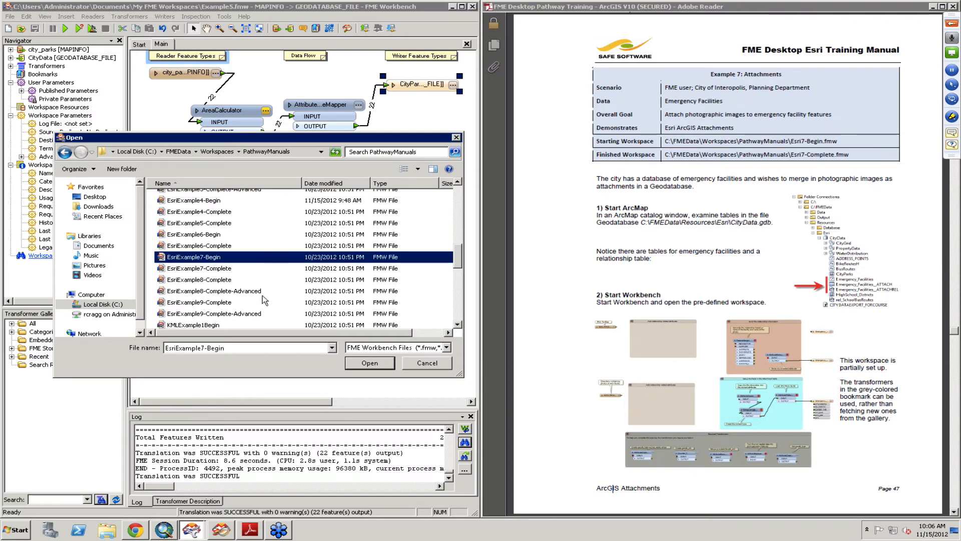
{"action": "left_click", "coordinate": [370, 363]}
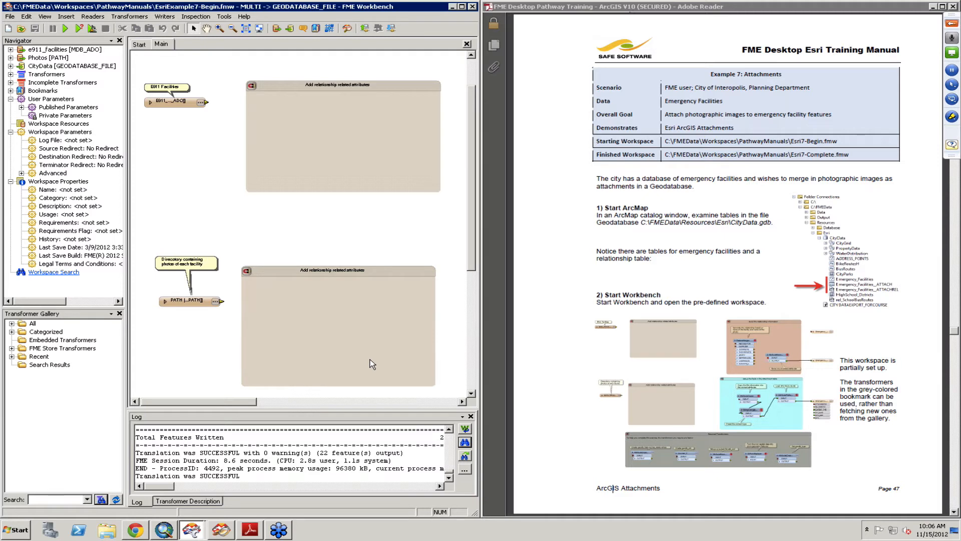
- Set the canvas zoom level to 100
{"action": "right_click", "coordinate": [259, 209]}
{"action": "left_click", "coordinate": [235, 216]}
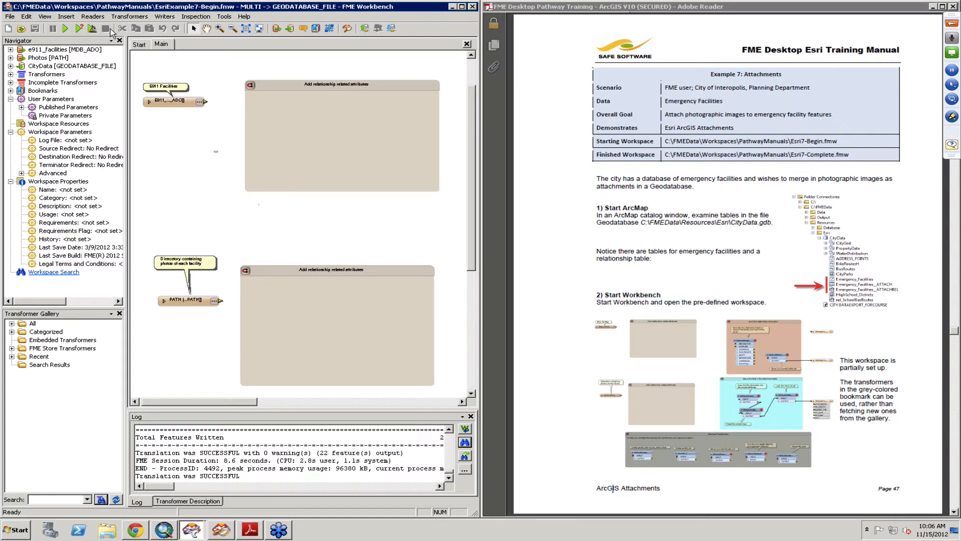
{"action": "left_click", "coordinate": [44, 16]}
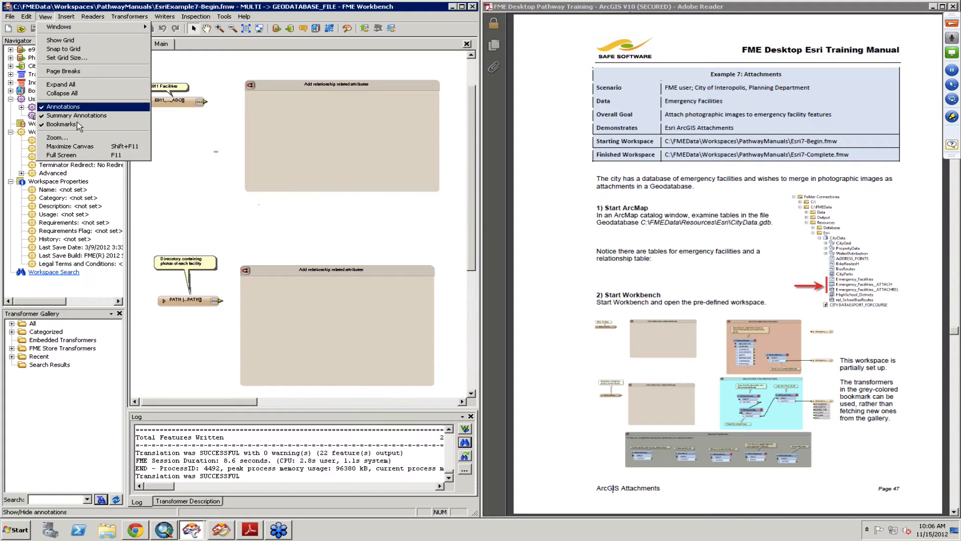
{"action": "left_click", "coordinate": [58, 137]}
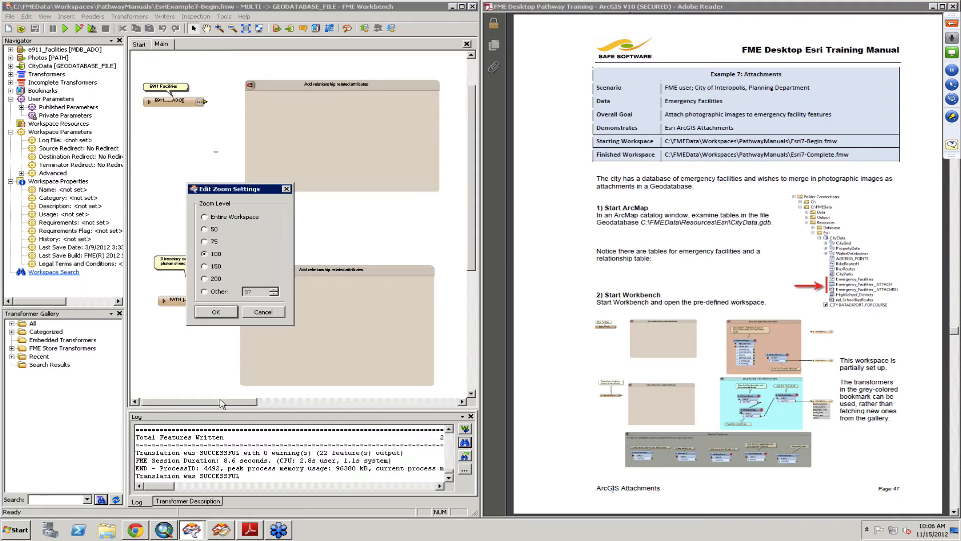
{"action": "left_click", "coordinate": [224, 310]}
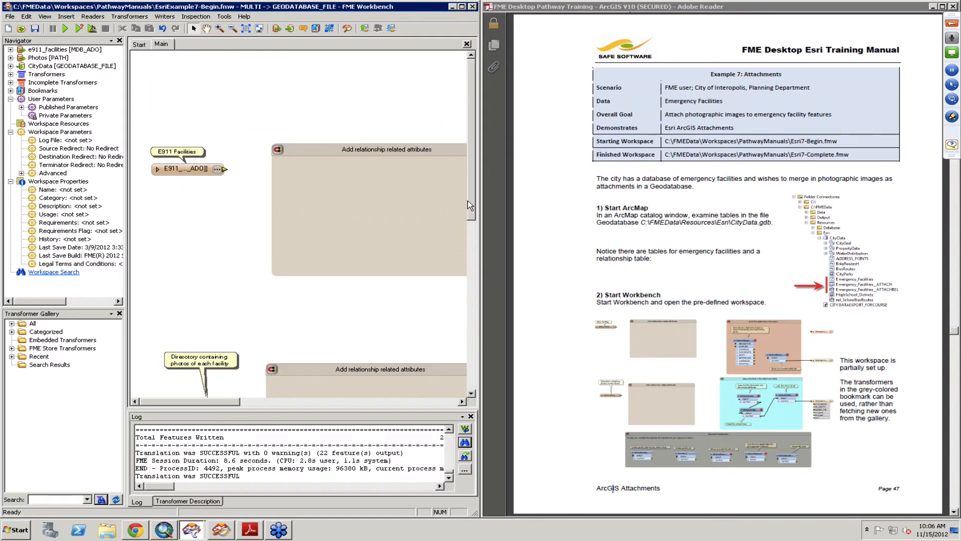
- Show the Overview window and use it to browse the workspace's bookmarks
{"action": "mouse_move", "coordinate": [470, 197]}
{"action": "left_mouse_down"}
{"action": "mouse_move", "coordinate": [473, 264]}
{"action": "mouse_move", "coordinate": [467, 225]}
{"action": "left_mouse_up"}
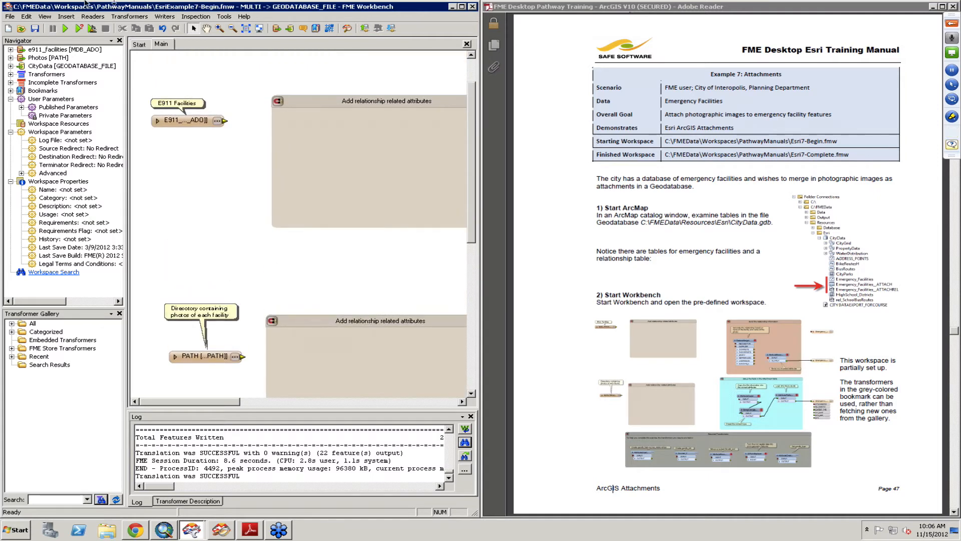
{"action": "left_click", "coordinate": [45, 16]}
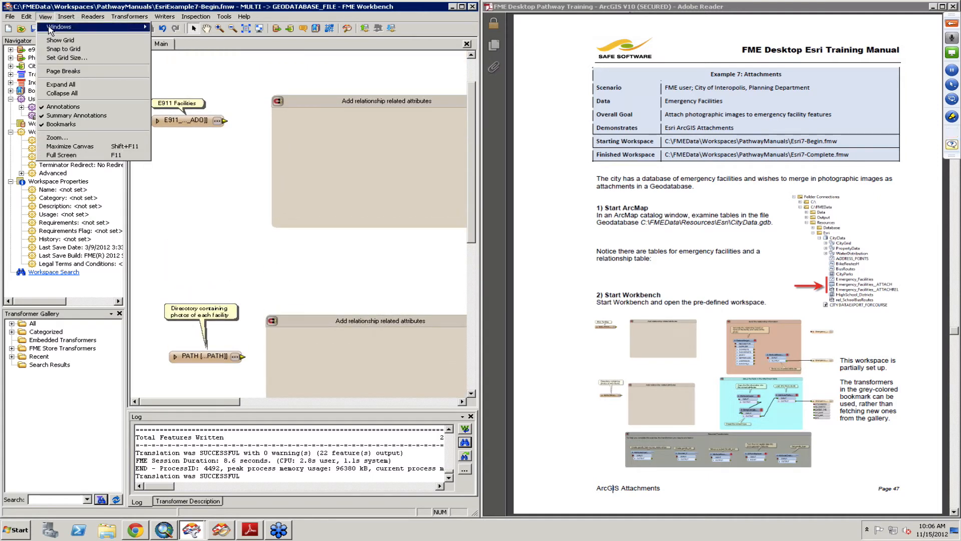
{"action": "mouse_move", "coordinate": [51, 30]}
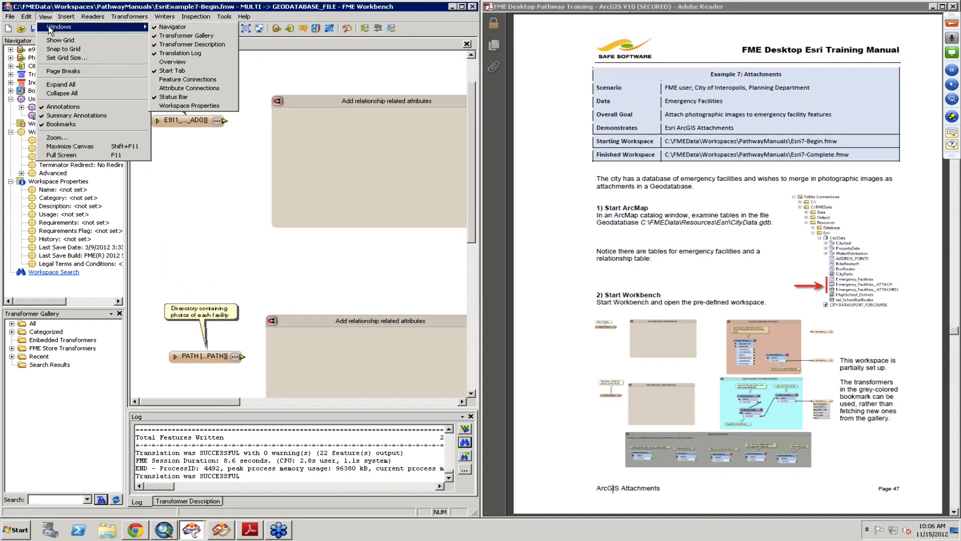
{"action": "left_click", "coordinate": [175, 62]}
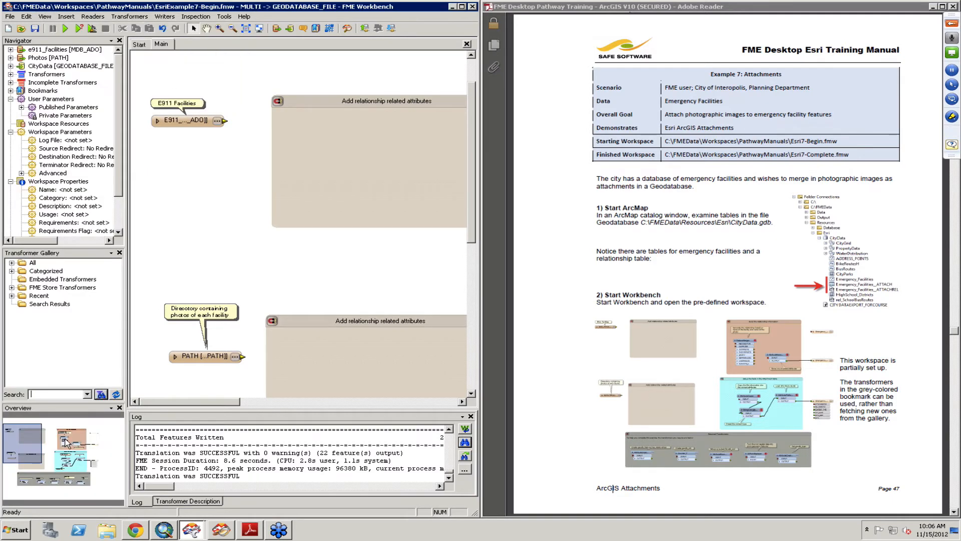
{"action": "left_click_drag", "start_coordinate": [22, 442], "coordinate": [24, 479]}
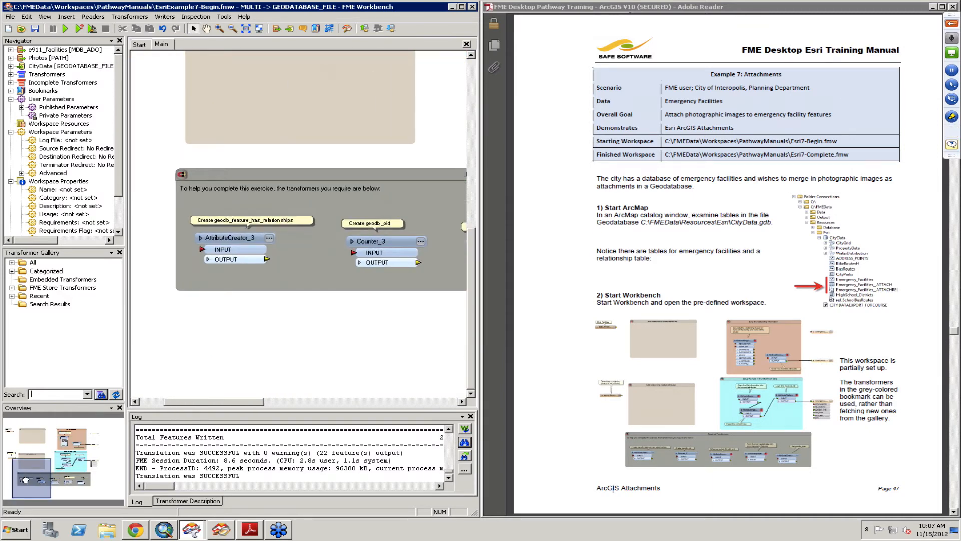
{"action": "left_click_drag", "start_coordinate": [25, 479], "coordinate": [28, 430]}
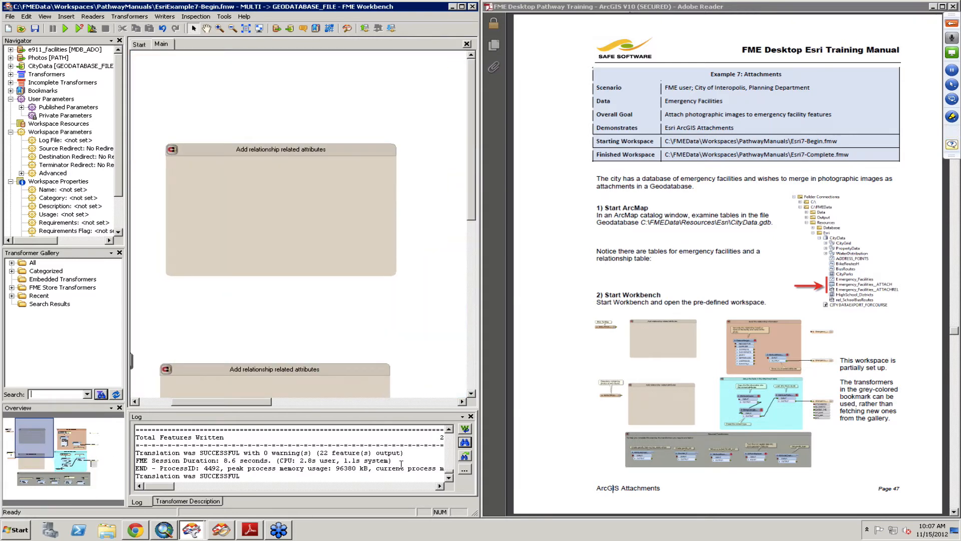
- Read the manual's page 48 steps and inspect the CityData writer's parameters, including Transaction Type
{"action": "left_click", "coordinate": [890, 381]}
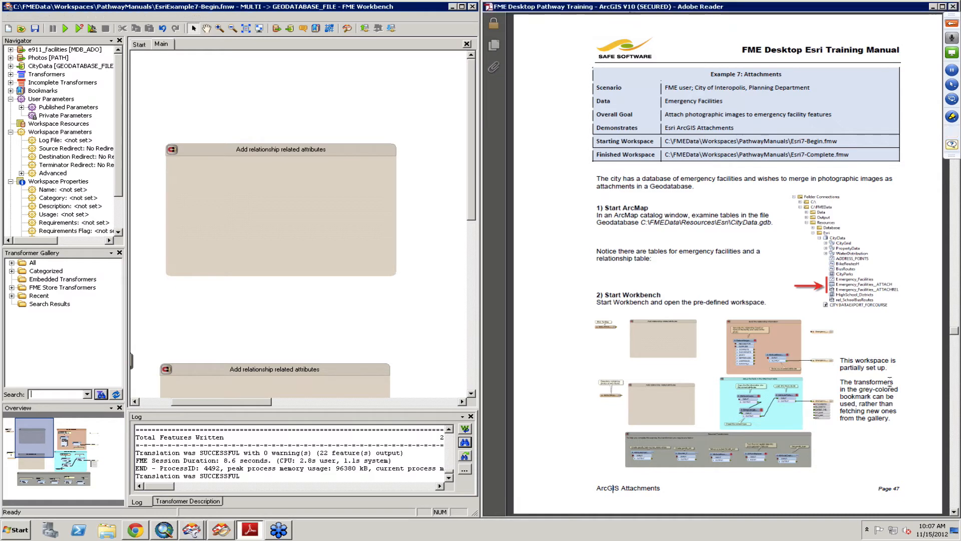
{"action": "scroll", "coordinate": [890, 381], "scroll_direction": "down", "scroll_amount": 3}
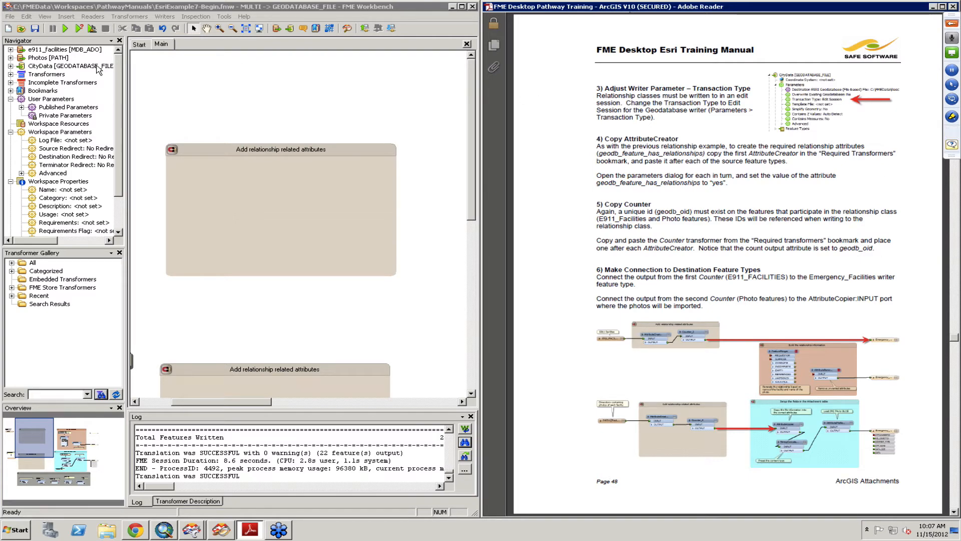
{"action": "left_click", "coordinate": [10, 66]}
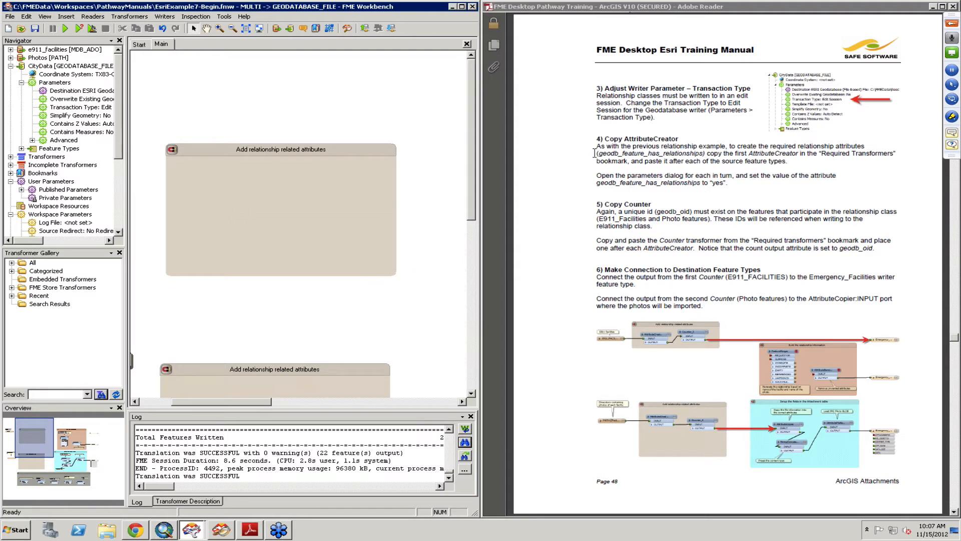
{"action": "left_click_drag", "start_coordinate": [601, 153], "coordinate": [700, 154]}
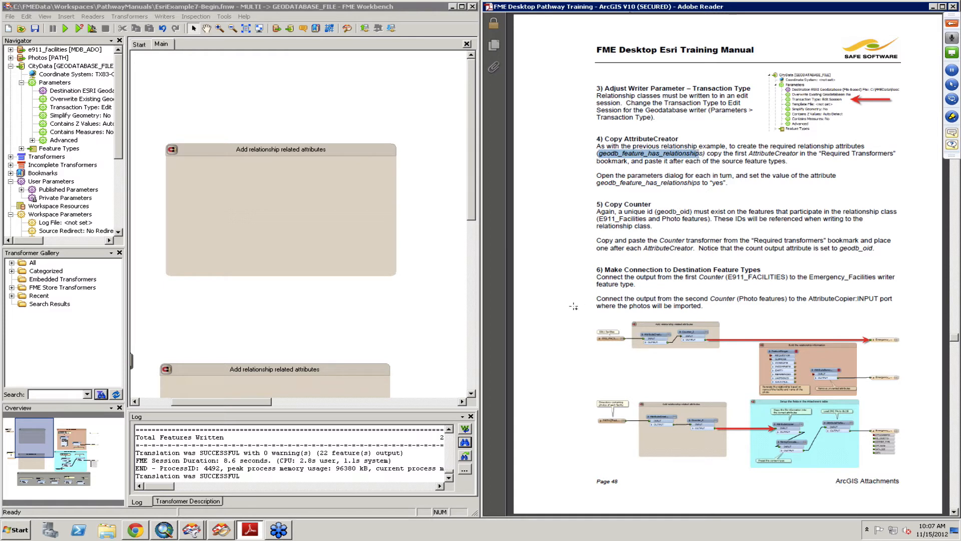
- Move the AttributeCreator from the required-transformers bookmark into the photo bookmark and connect the PATH reader to its input
{"action": "left_click_drag", "start_coordinate": [472, 197], "coordinate": [470, 313]}
{"action": "left_click", "coordinate": [225, 364]}
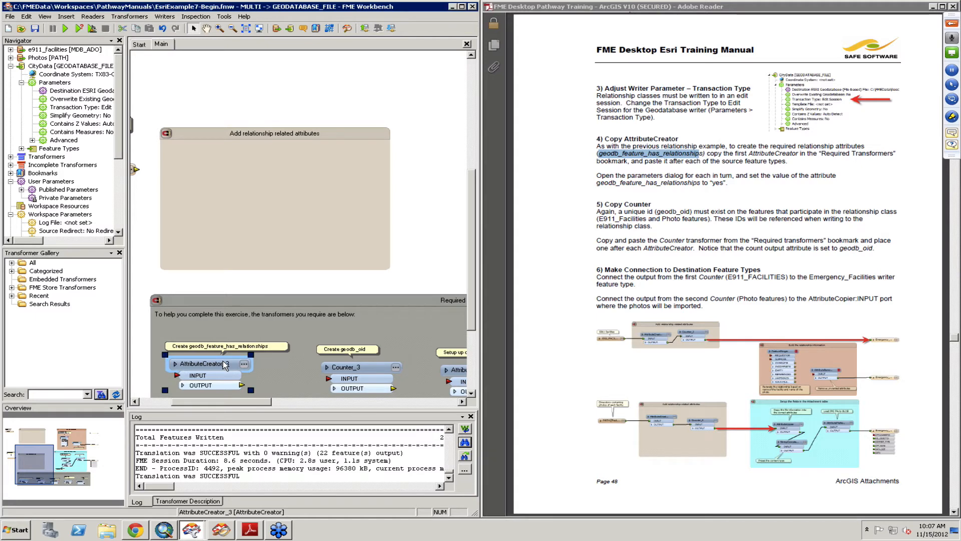
{"action": "left_click_drag", "start_coordinate": [225, 365], "coordinate": [231, 164]}
{"action": "left_click_drag", "start_coordinate": [136, 170], "coordinate": [184, 175]}
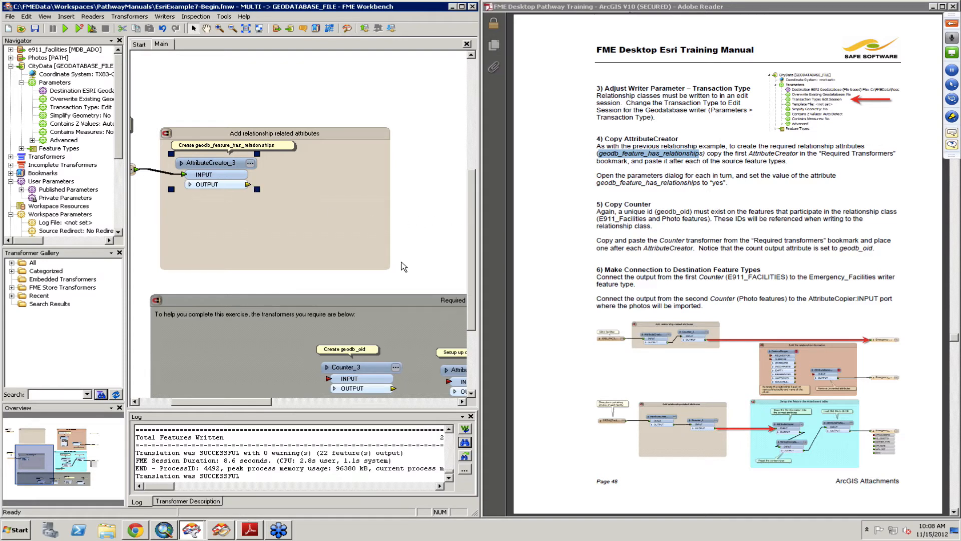
- Duplicate the AttributeCreator and move the copy into the E911 Facilities relationship bookmark
{"action": "scroll", "coordinate": [209, 404], "scroll_direction": "left", "scroll_amount": 3}
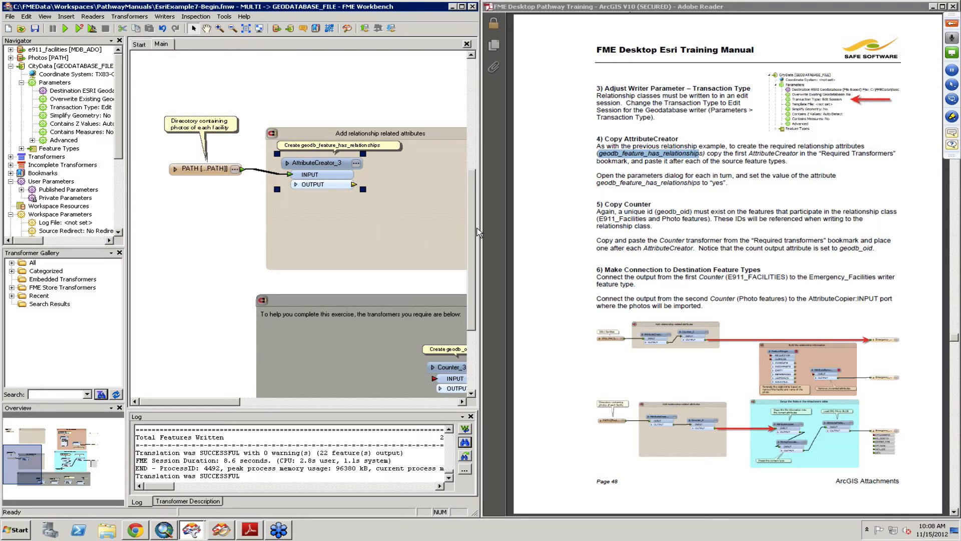
{"action": "scroll", "coordinate": [475, 228], "scroll_direction": "up", "scroll_amount": 4}
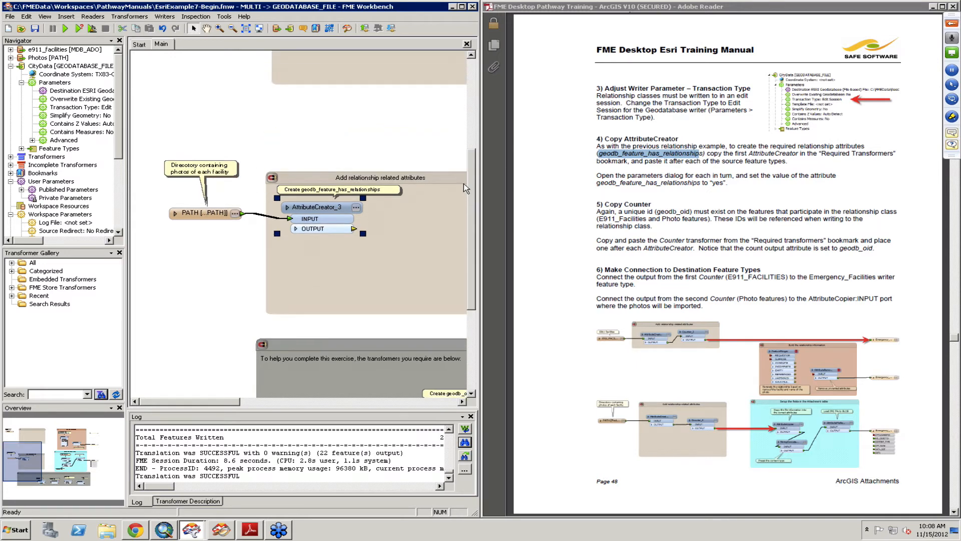
{"action": "scroll", "coordinate": [455, 155], "scroll_direction": "up", "scroll_amount": 4}
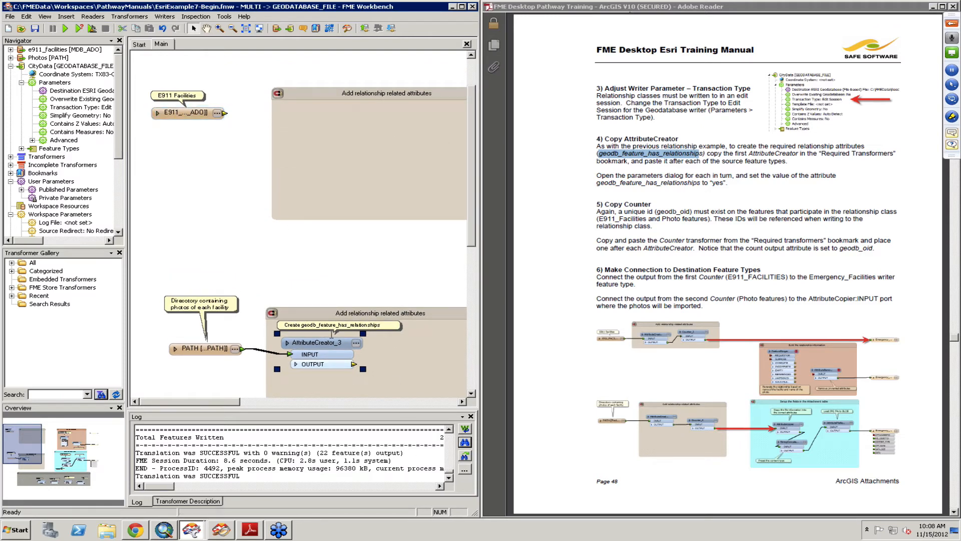
{"action": "right_click", "coordinate": [329, 343]}
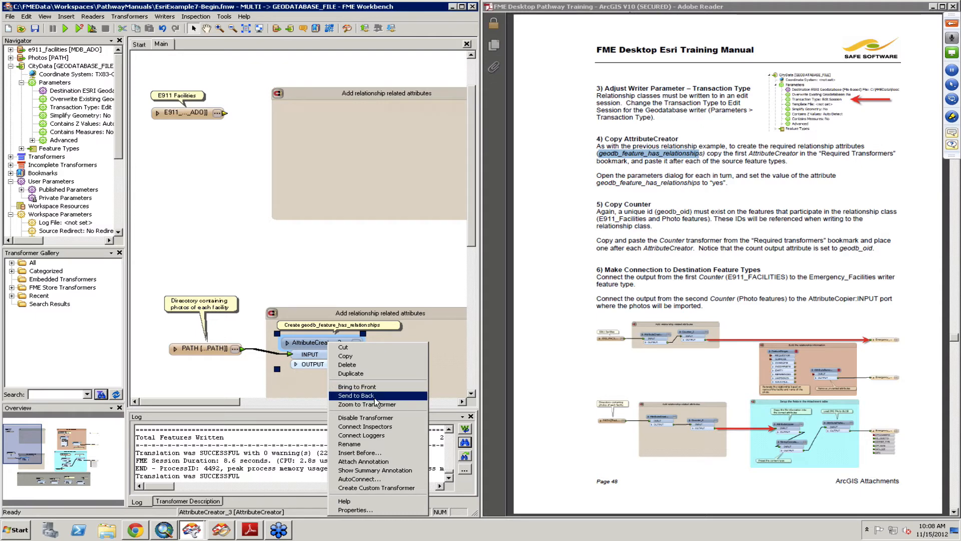
{"action": "left_click", "coordinate": [362, 373]}
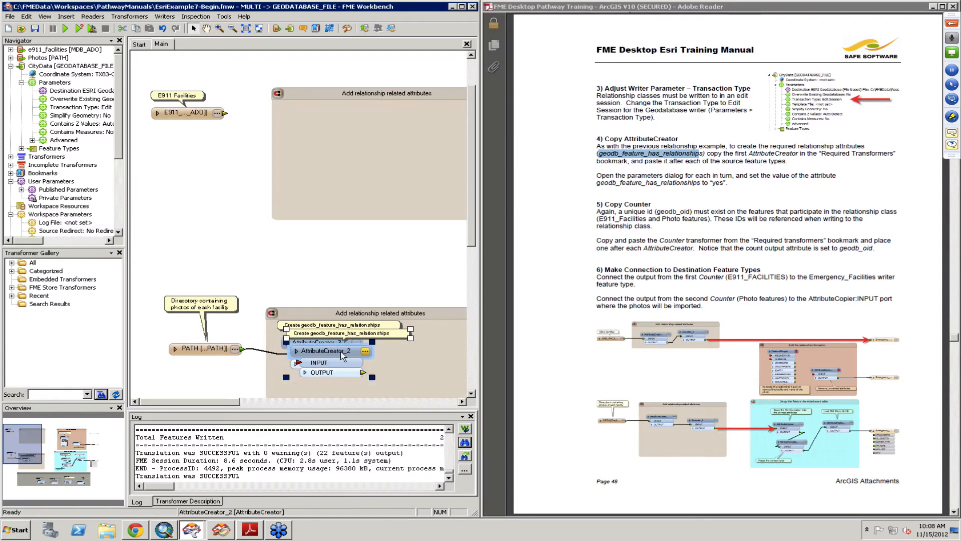
{"action": "left_click_drag", "start_coordinate": [343, 351], "coordinate": [331, 127]}
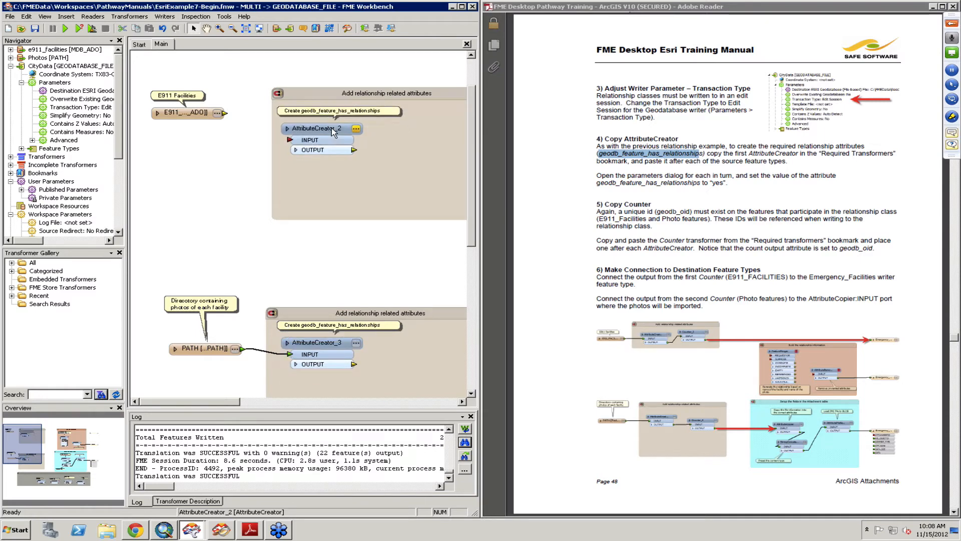
- Connect the E911 Facilities reader to the copied AttributeCreator's input and review its geodb_feature_has_relationships value
{"action": "left_click", "coordinate": [290, 140]}
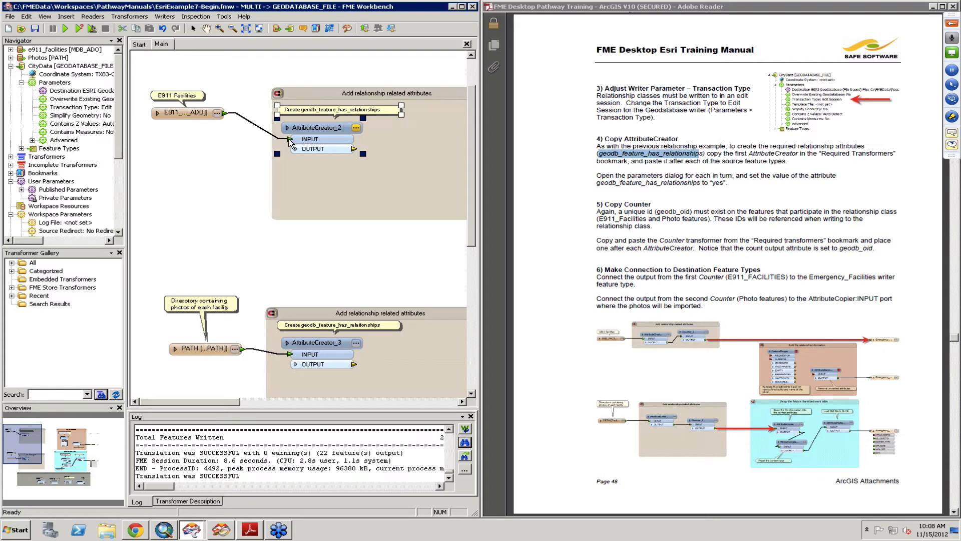
{"action": "left_click", "coordinate": [356, 128]}
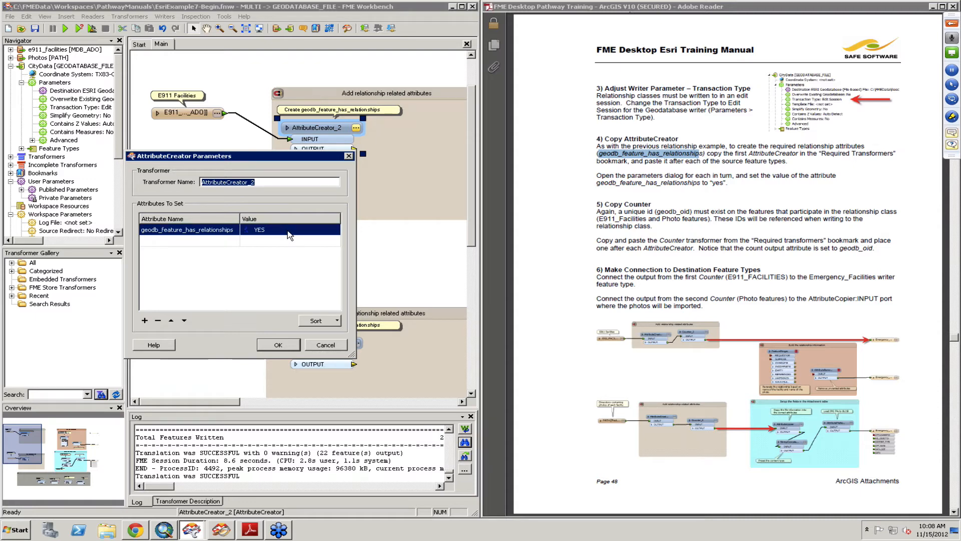
{"action": "left_click", "coordinate": [277, 346]}
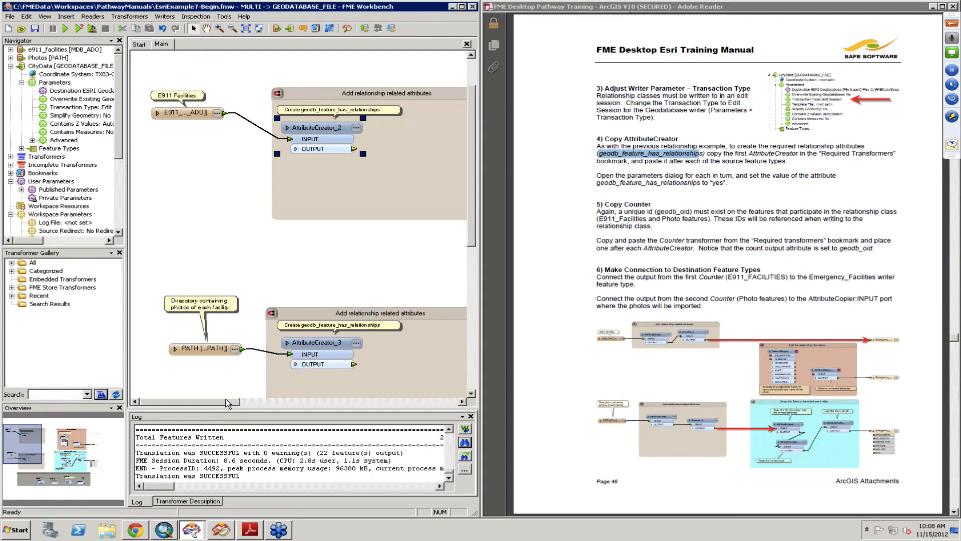
- Examine the attribute lists of the PATH and E911 Facilities readers
{"action": "left_click_drag", "start_coordinate": [228, 403], "coordinate": [249, 405]}
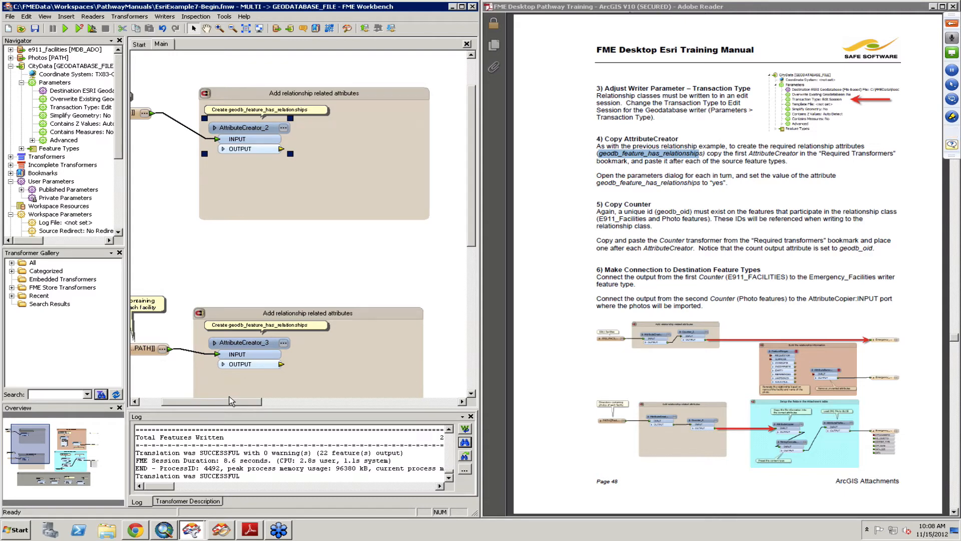
{"action": "left_click_drag", "start_coordinate": [232, 401], "coordinate": [210, 401]}
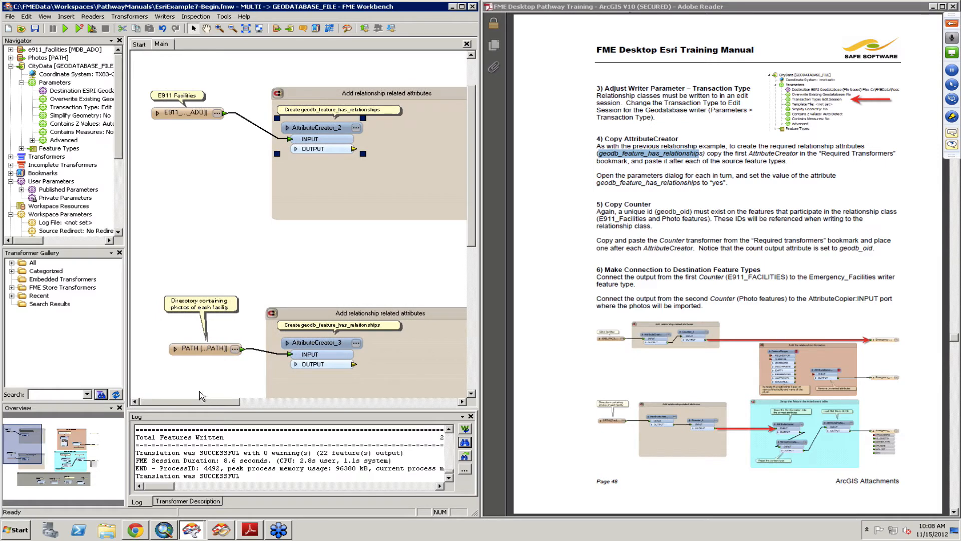
{"action": "left_click", "coordinate": [176, 355]}
{"action": "left_click", "coordinate": [174, 350]}
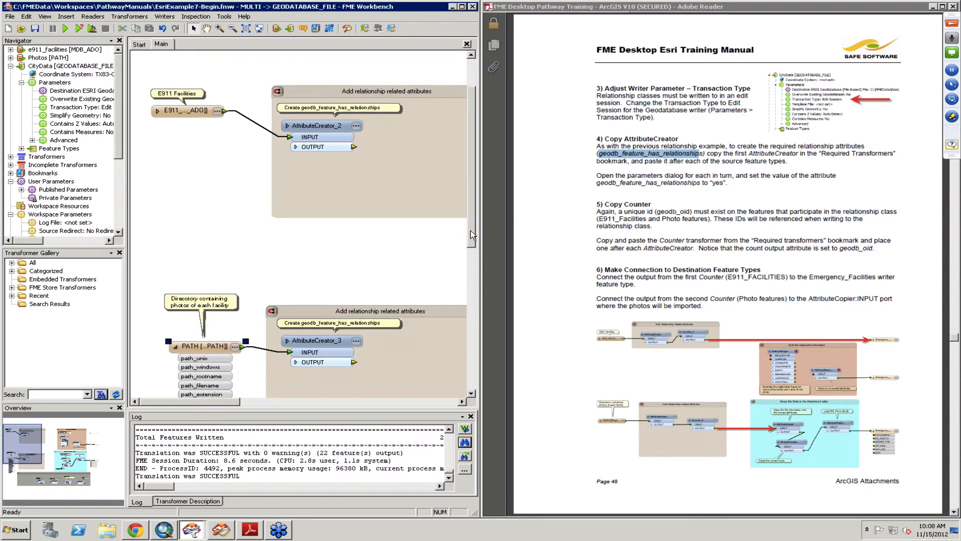
{"action": "scroll", "coordinate": [471, 231], "scroll_direction": "down", "scroll_amount": 1}
{"action": "left_click_drag", "start_coordinate": [470, 236], "coordinate": [471, 268]}
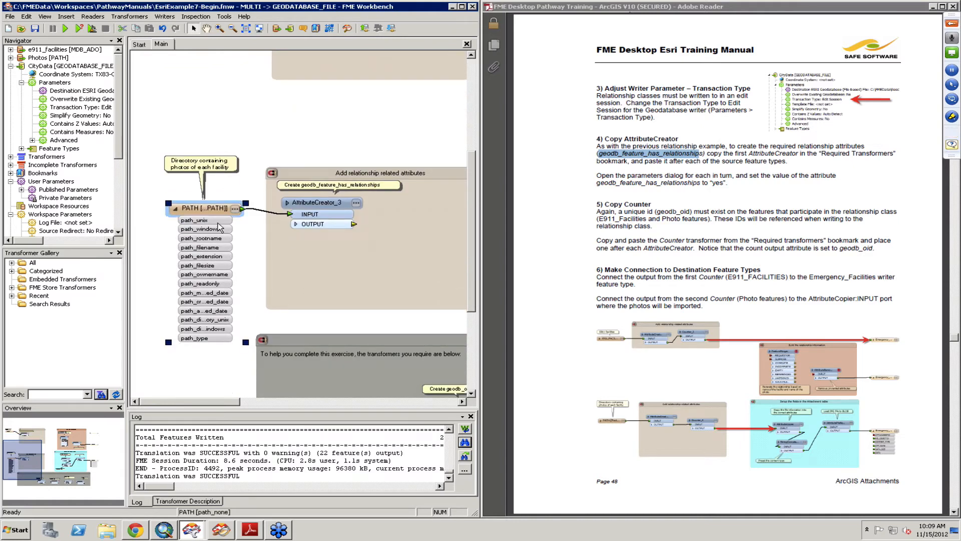
{"action": "left_click", "coordinate": [175, 209]}
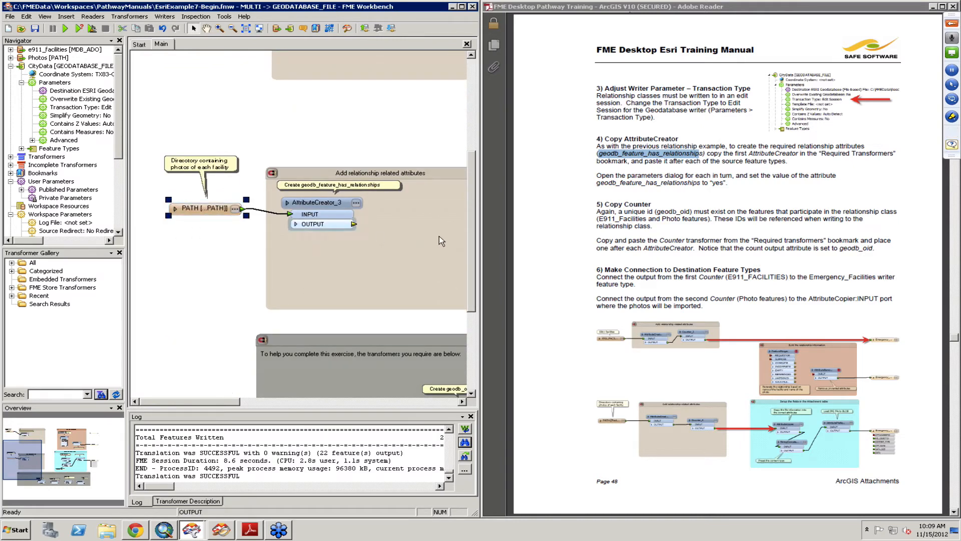
{"action": "scroll", "coordinate": [461, 157], "scroll_direction": "up", "scroll_amount": 5}
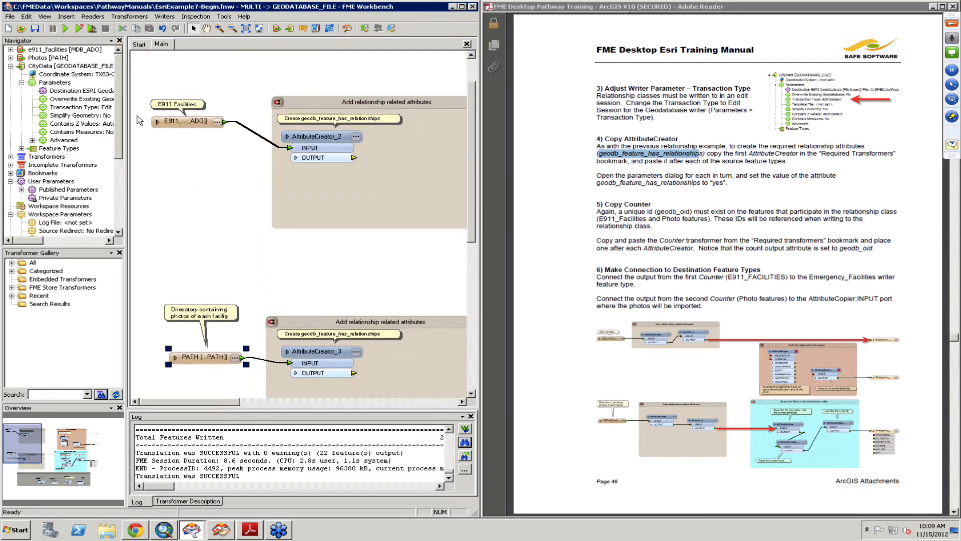
{"action": "left_click", "coordinate": [159, 122]}
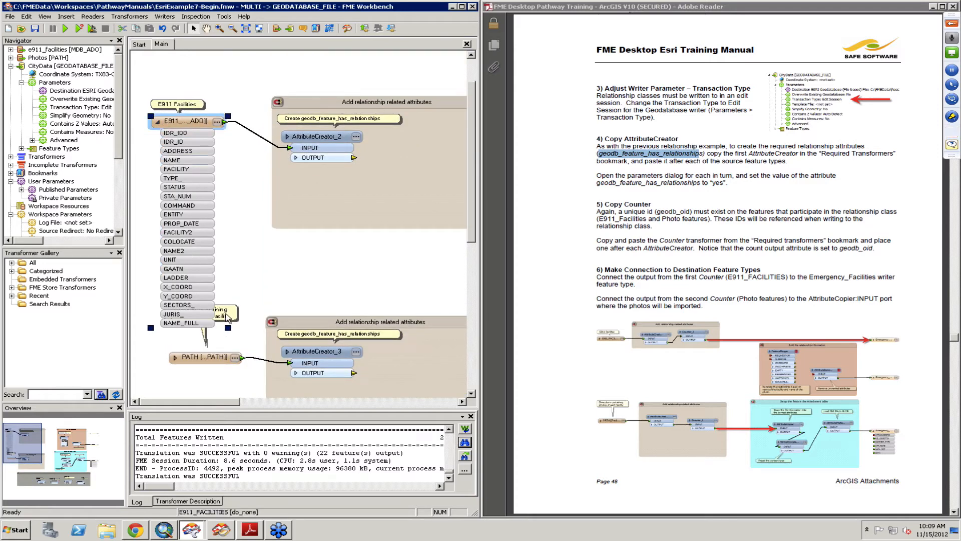
{"action": "left_click", "coordinate": [159, 122]}
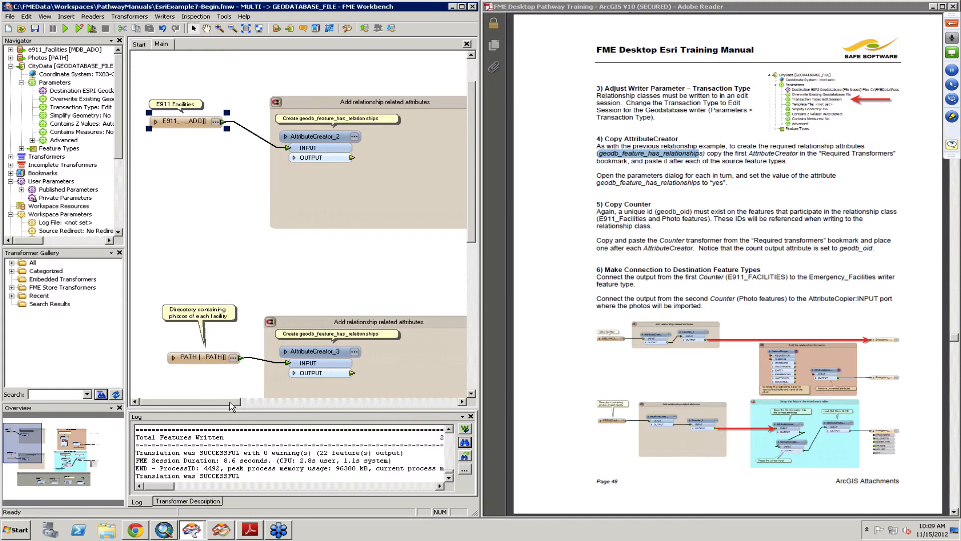
- Move the Counter into the photo bookmark and connect the photo AttributeCreator's output to its input
{"action": "left_click_drag", "start_coordinate": [218, 405], "coordinate": [242, 405]}
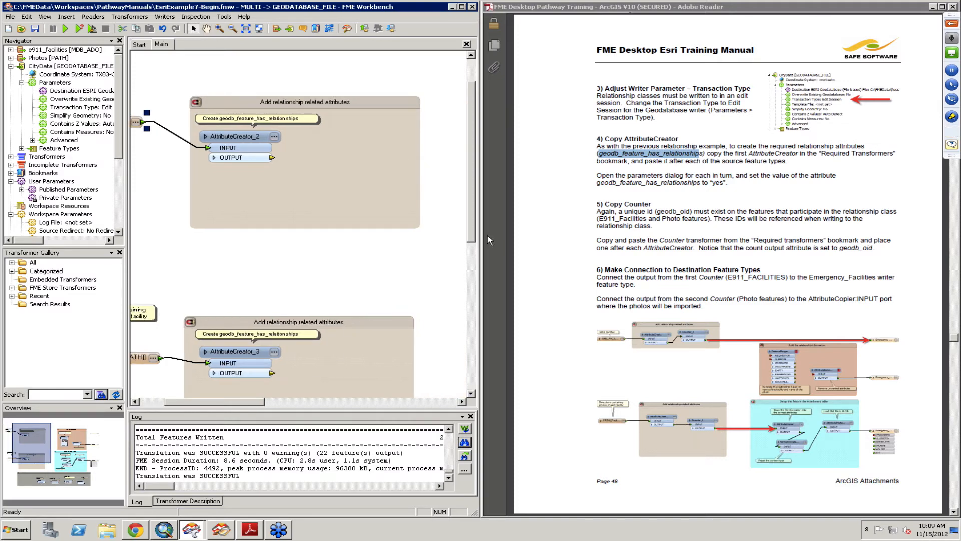
{"action": "left_click_drag", "start_coordinate": [472, 220], "coordinate": [471, 309]}
{"action": "mouse_move", "coordinate": [381, 377]}
{"action": "left_mouse_down"}
{"action": "mouse_move", "coordinate": [369, 309]}
{"action": "mouse_move", "coordinate": [326, 202]}
{"action": "left_mouse_up"}
{"action": "left_click", "coordinate": [273, 192]}
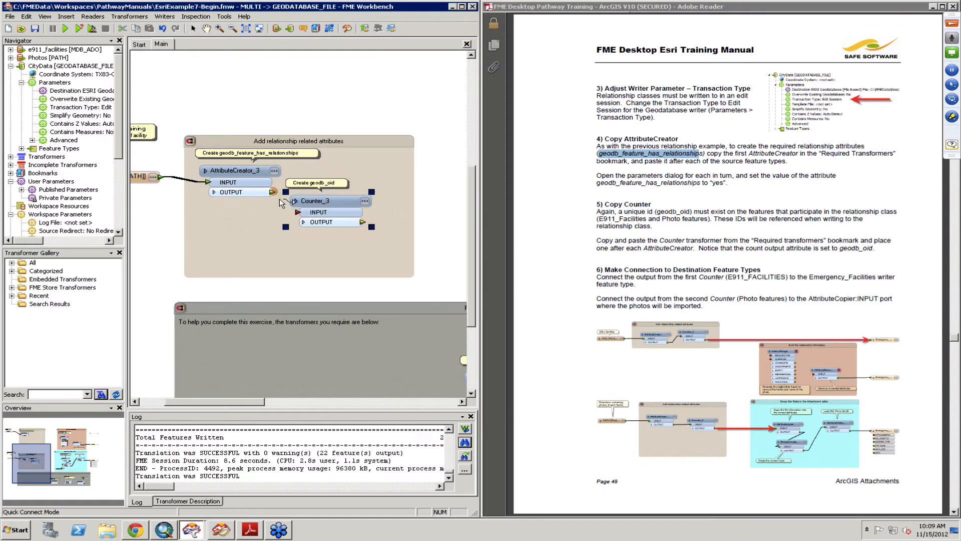
{"action": "left_click", "coordinate": [347, 203]}
- Duplicate the Counter and move the copy into the E911 Facilities relationship bookmark after its AttributeCreator
{"action": "right_click", "coordinate": [333, 204]}
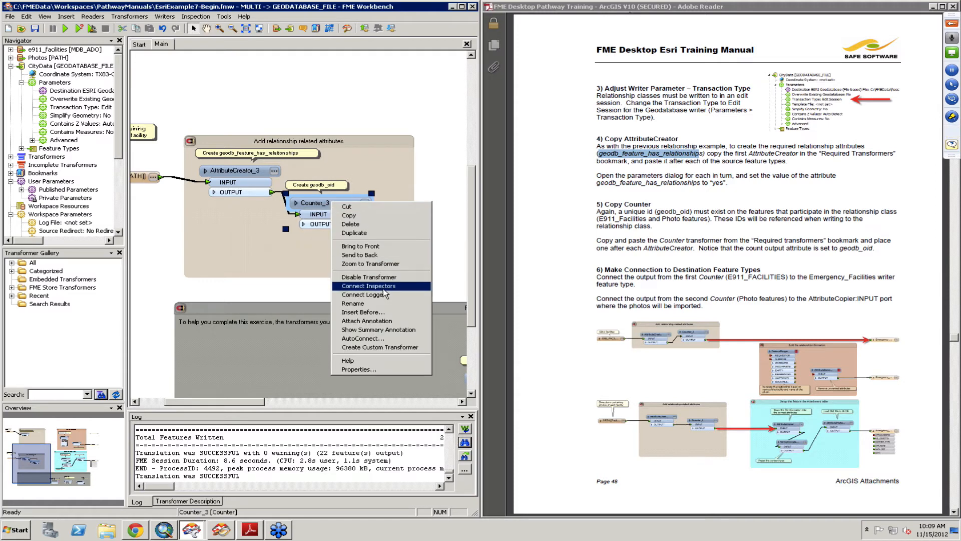
{"action": "left_click", "coordinate": [372, 232]}
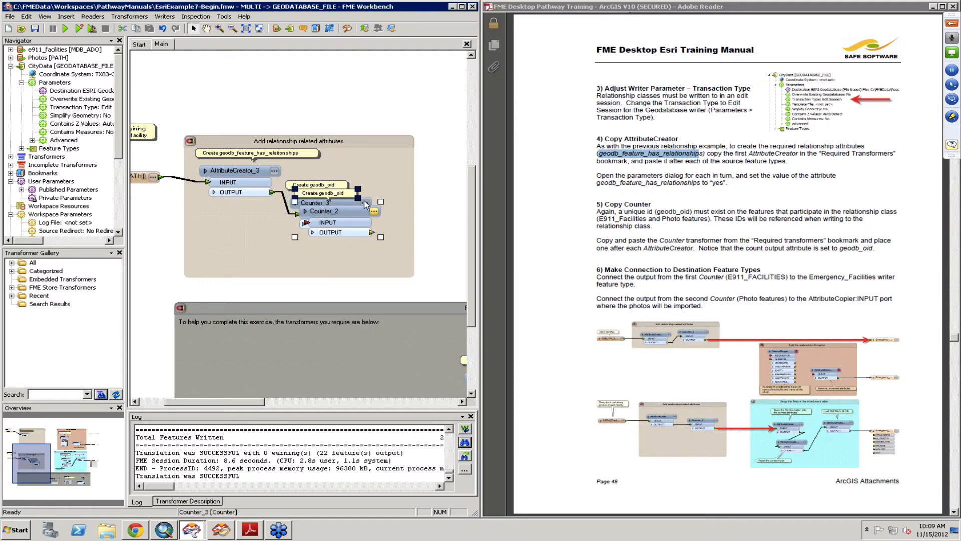
{"action": "left_click_drag", "start_coordinate": [353, 210], "coordinate": [362, 64]}
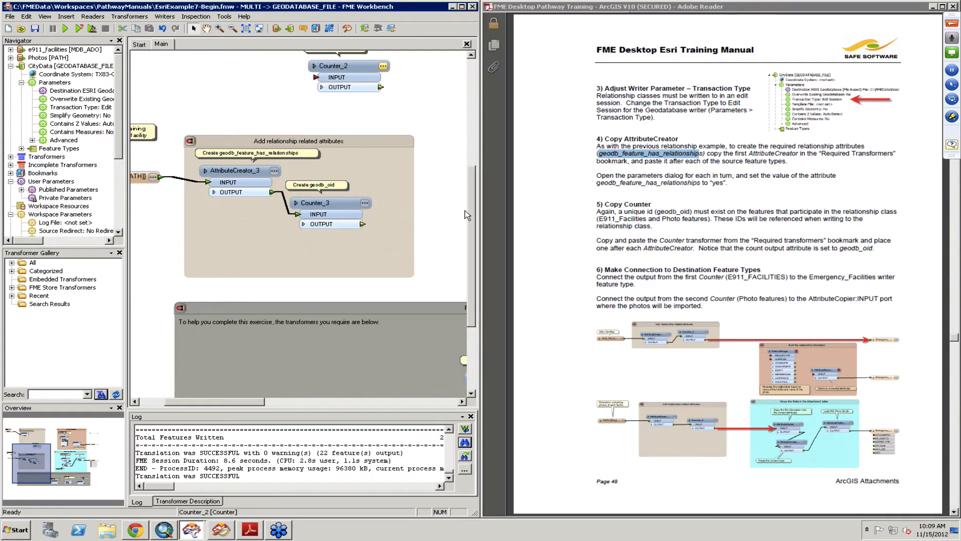
{"action": "left_click_drag", "start_coordinate": [471, 209], "coordinate": [471, 100]}
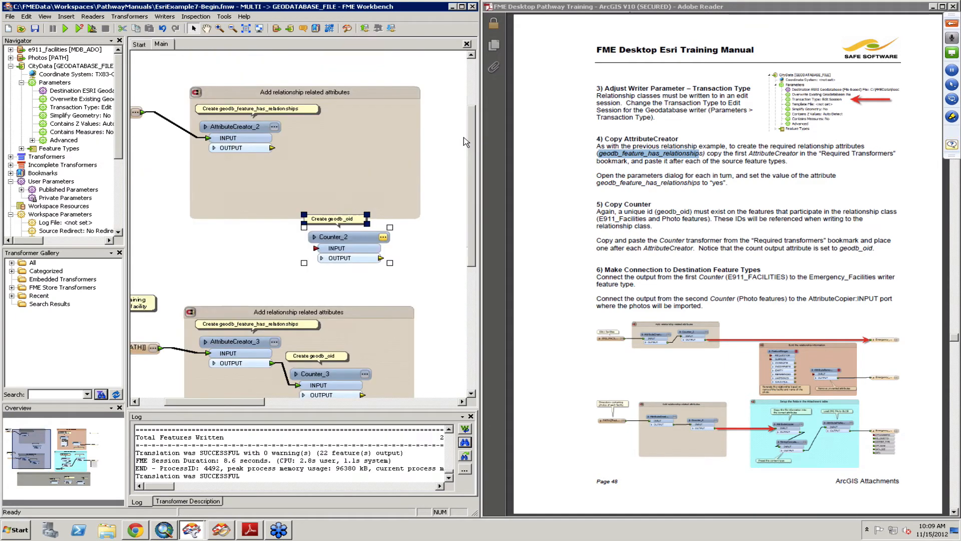
{"action": "mouse_move", "coordinate": [338, 239]}
{"action": "left_mouse_down"}
{"action": "mouse_move", "coordinate": [323, 162]}
{"action": "mouse_move", "coordinate": [310, 165]}
{"action": "mouse_move", "coordinate": [325, 156]}
{"action": "mouse_move", "coordinate": [280, 155]}
{"action": "mouse_move", "coordinate": [300, 163]}
{"action": "mouse_move", "coordinate": [336, 142]}
{"action": "left_mouse_up"}
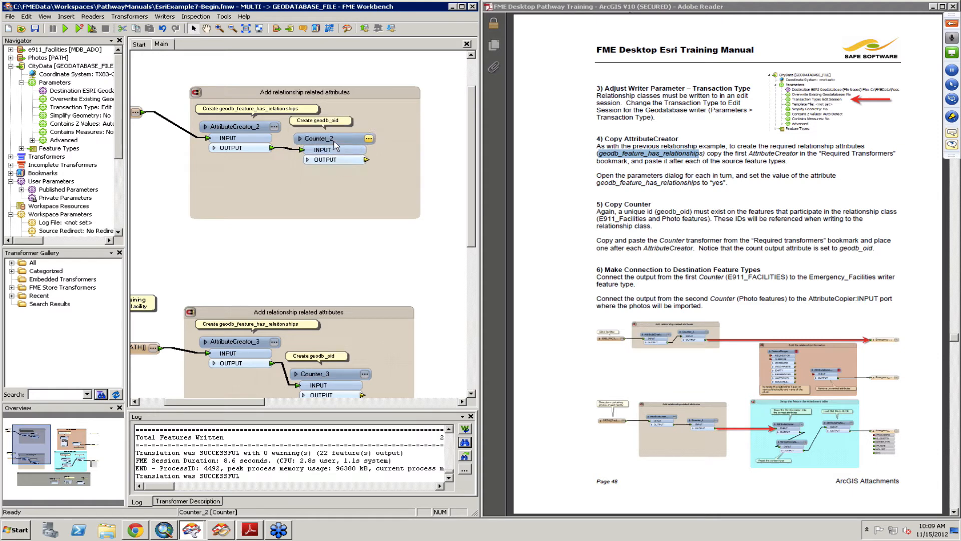
- Open the copied Counter's parameters to check its count output attribute geodb_oid
{"action": "left_click", "coordinate": [368, 139]}
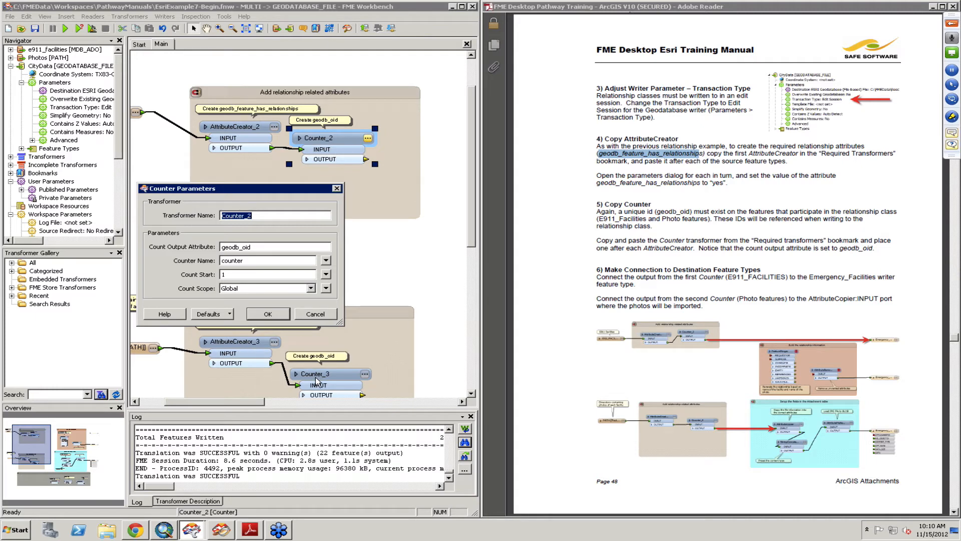
{"action": "left_click", "coordinate": [274, 318]}
{"action": "left_click", "coordinate": [284, 313]}
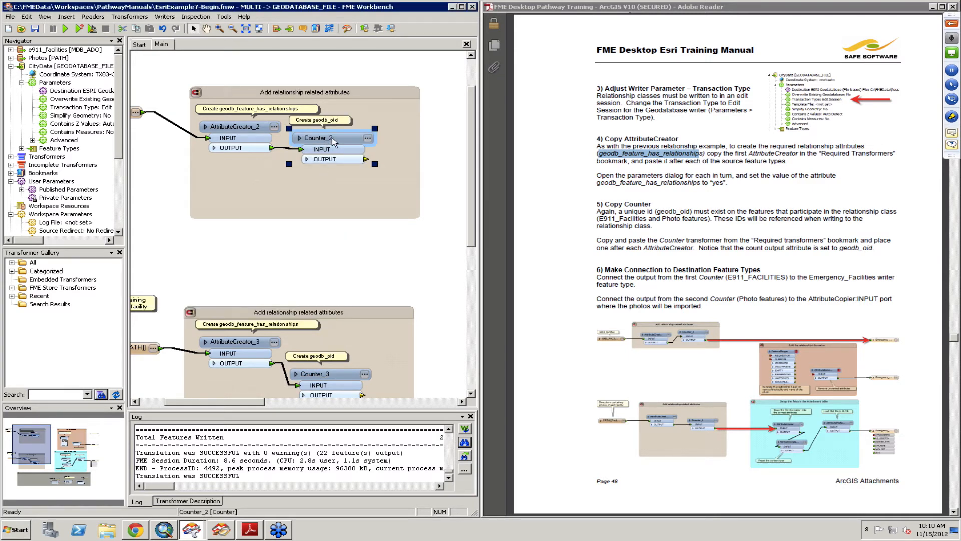
- Connect the E911 Counter's output to the Emergency_Facilities writer feature type
{"action": "left_click_drag", "start_coordinate": [334, 141], "coordinate": [341, 142]}
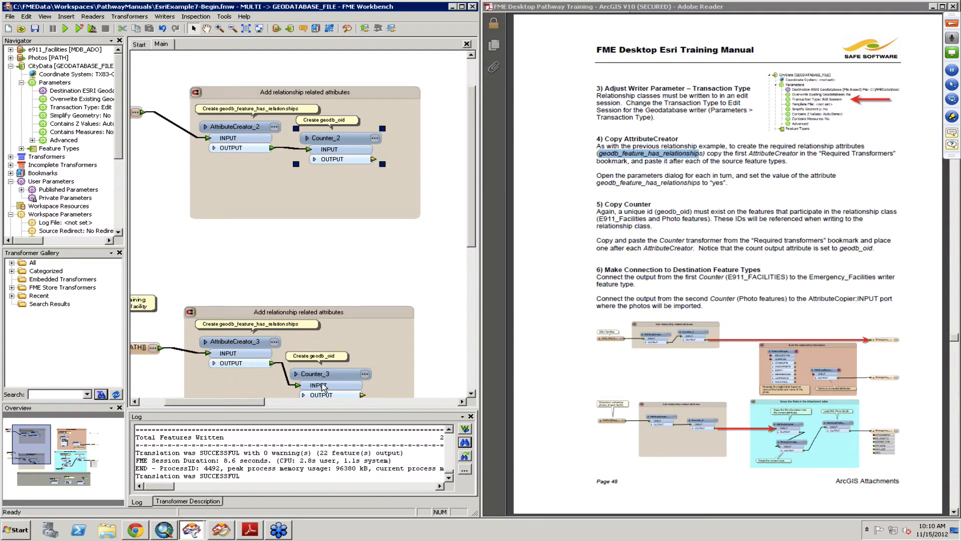
{"action": "left_click", "coordinate": [373, 159]}
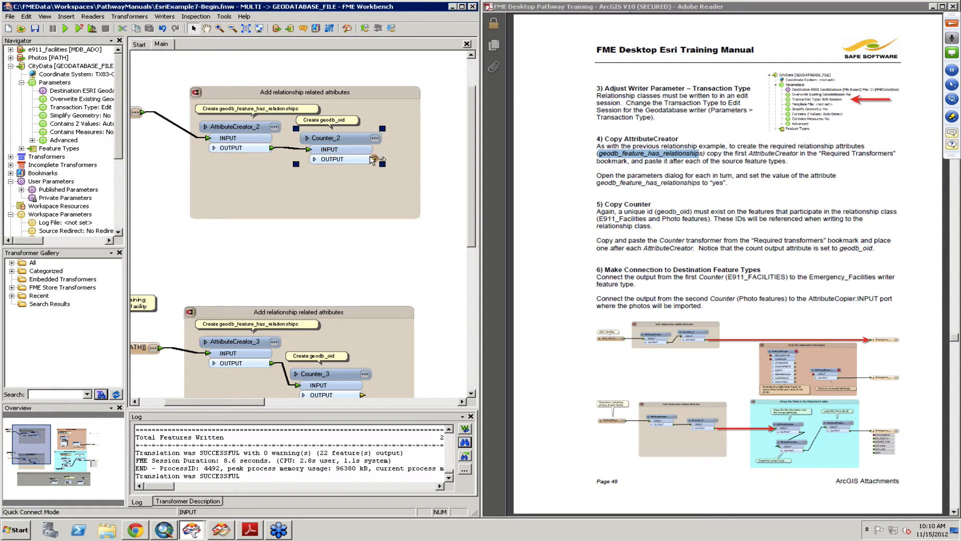
{"action": "left_click_drag", "start_coordinate": [214, 405], "coordinate": [356, 405]}
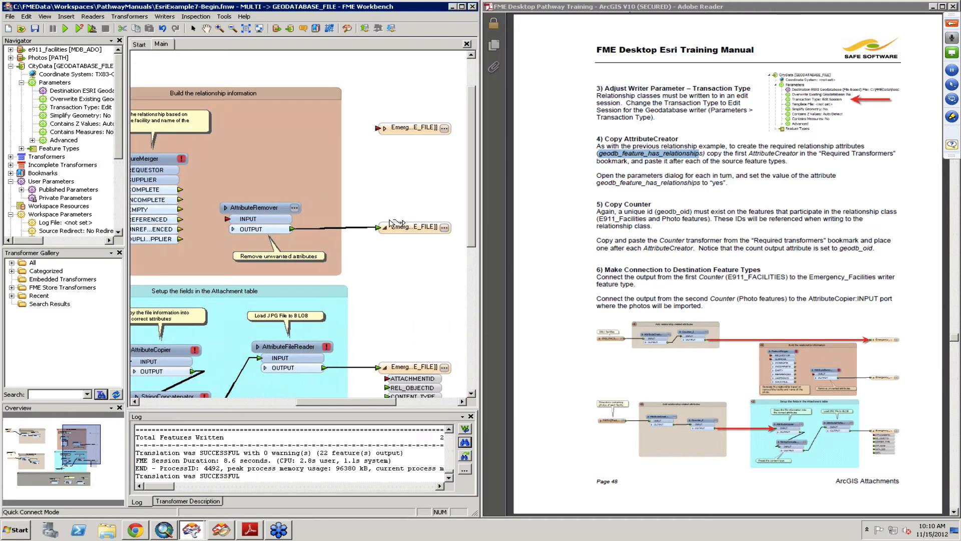
{"action": "left_click", "coordinate": [379, 129]}
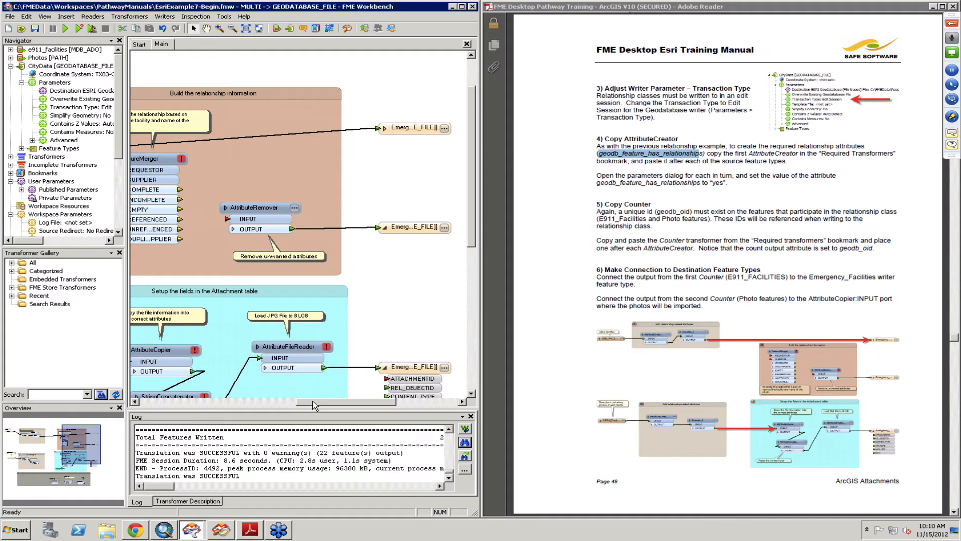
- Connect the photo Counter's output to the AttributeCopier's input in the attachment table bookmark
{"action": "left_click_drag", "start_coordinate": [227, 396], "coordinate": [171, 390]}
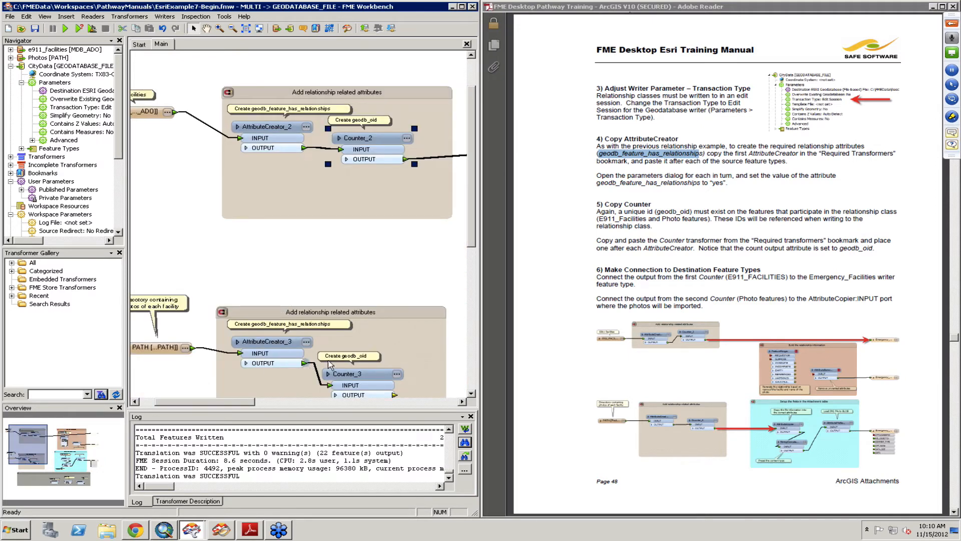
{"action": "left_click_drag", "start_coordinate": [474, 230], "coordinate": [476, 267]}
{"action": "left_click", "coordinate": [395, 305]}
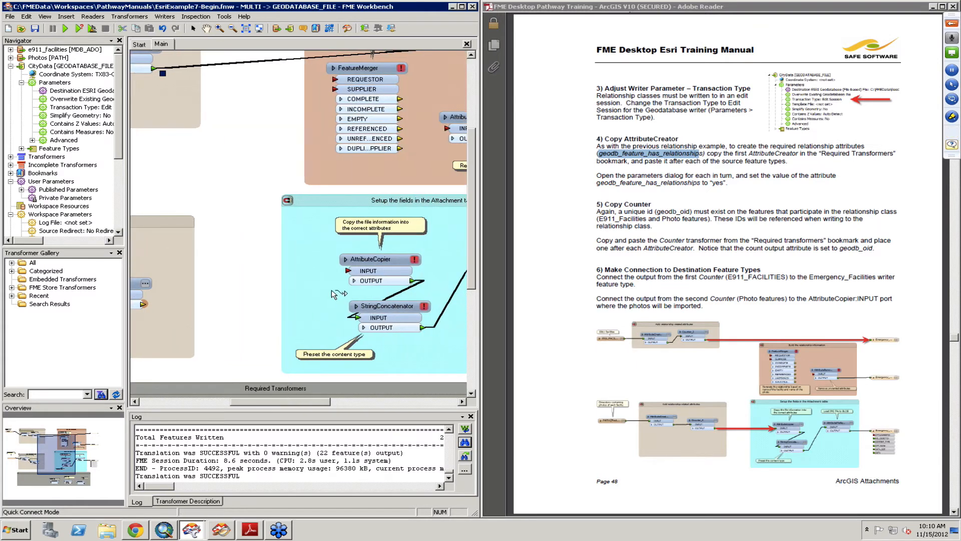
{"action": "left_click", "coordinate": [349, 271]}
- Inspect the AttributeCopier's source-to-target attribute mappings
{"action": "left_click", "coordinate": [379, 260]}
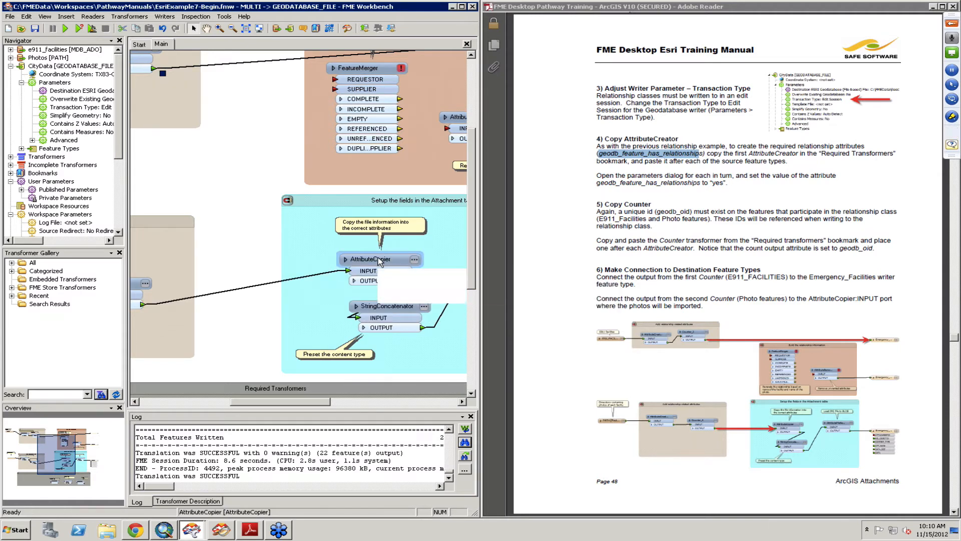
{"action": "left_click", "coordinate": [380, 261]}
{"action": "left_click", "coordinate": [414, 260]}
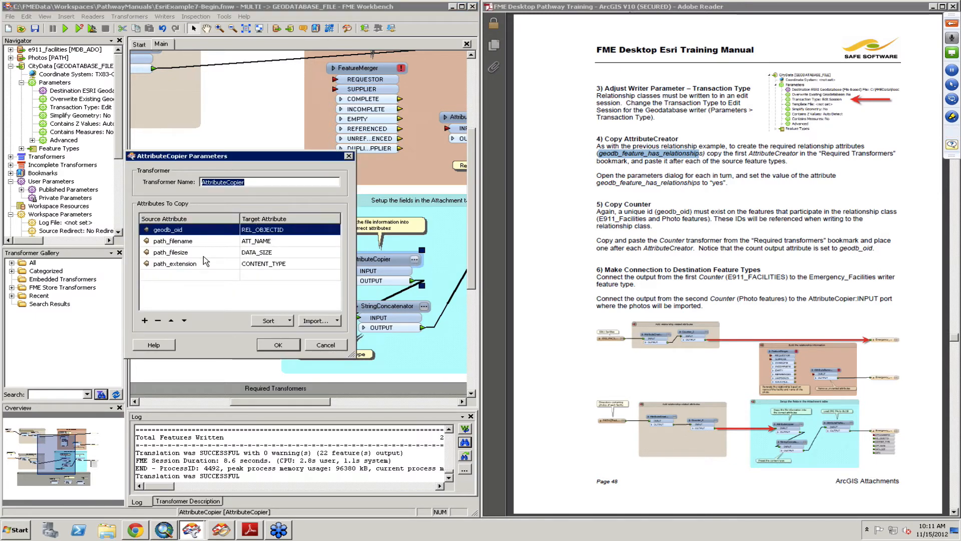
{"action": "left_click", "coordinate": [277, 345]}
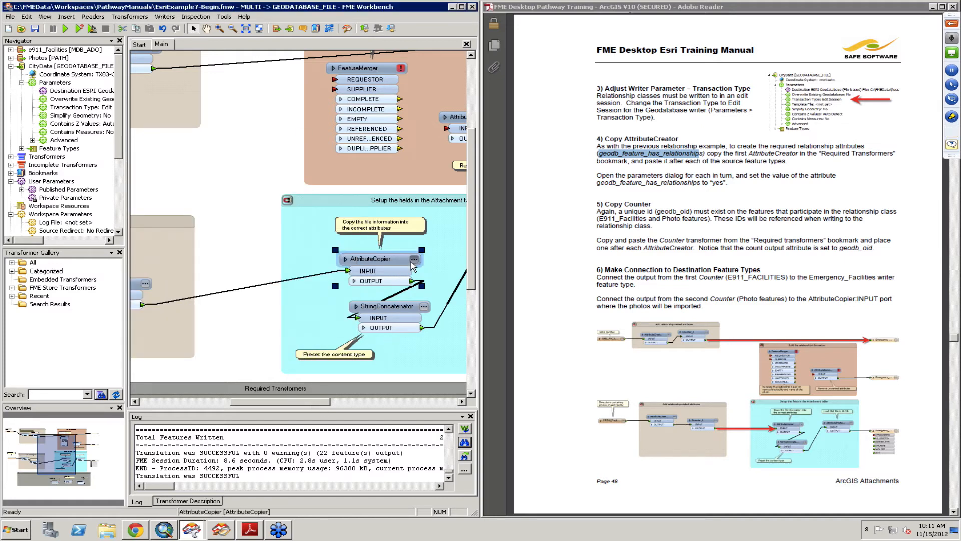
{"action": "double_click", "coordinate": [368, 259]}
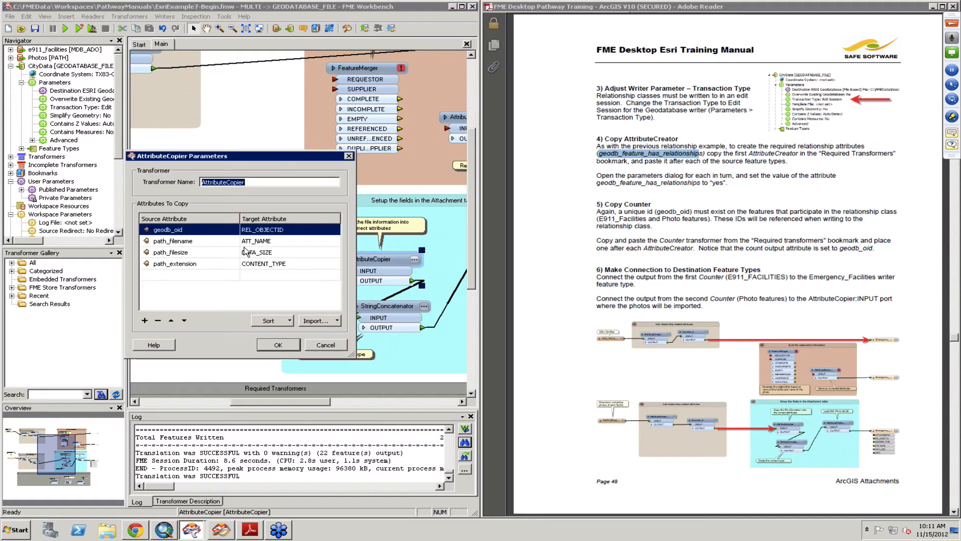
{"action": "left_click", "coordinate": [279, 244]}
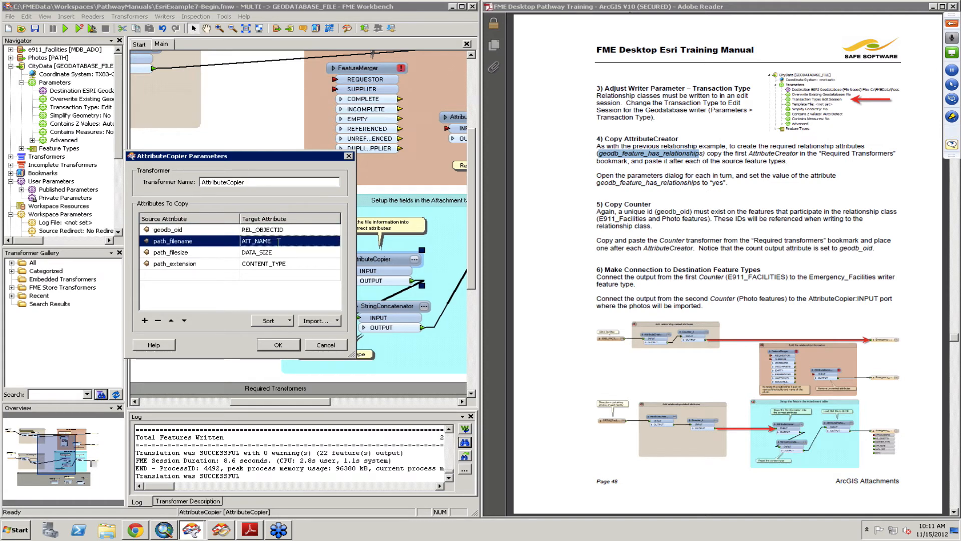
{"action": "left_click", "coordinate": [289, 253]}
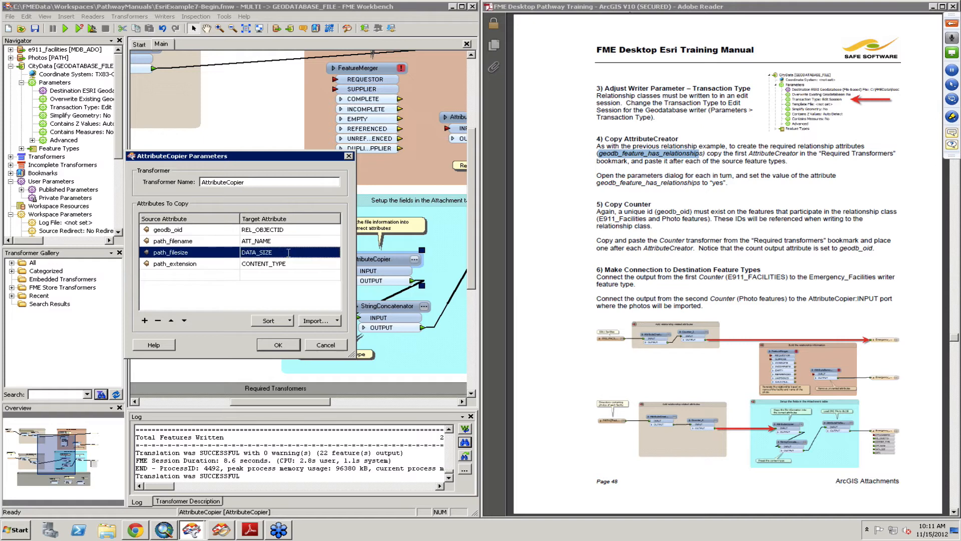
{"action": "left_click", "coordinate": [287, 344]}
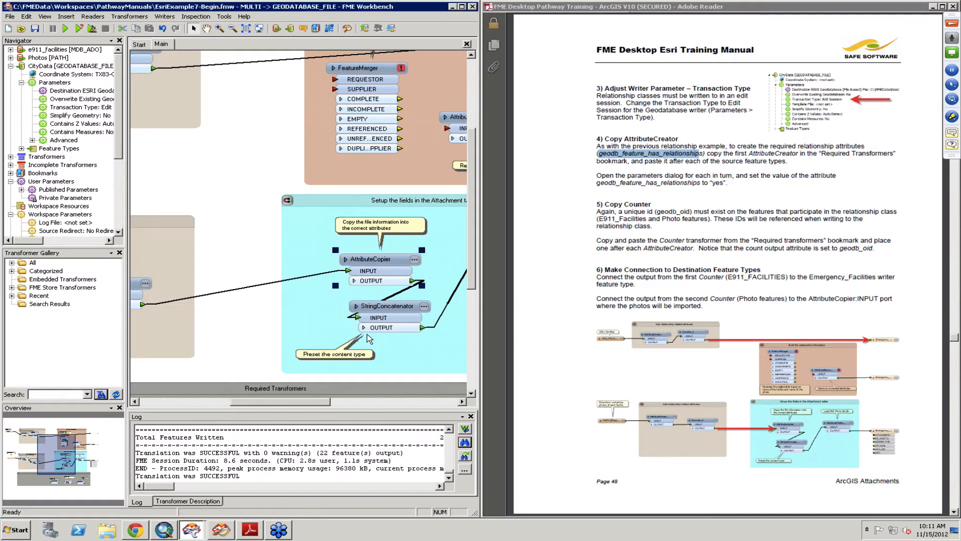
- Review the StringConcatenator and AttributeFileReader parameters in the attachment table bookmark
{"action": "left_click", "coordinate": [424, 307]}
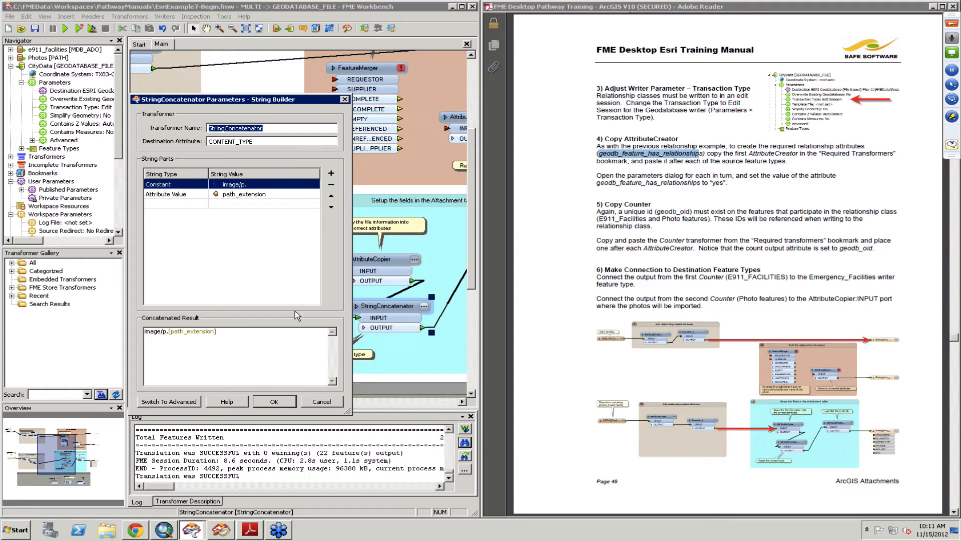
{"action": "left_click", "coordinate": [262, 400]}
{"action": "left_click_drag", "start_coordinate": [290, 397], "coordinate": [364, 398]}
{"action": "left_click", "coordinate": [302, 255]}
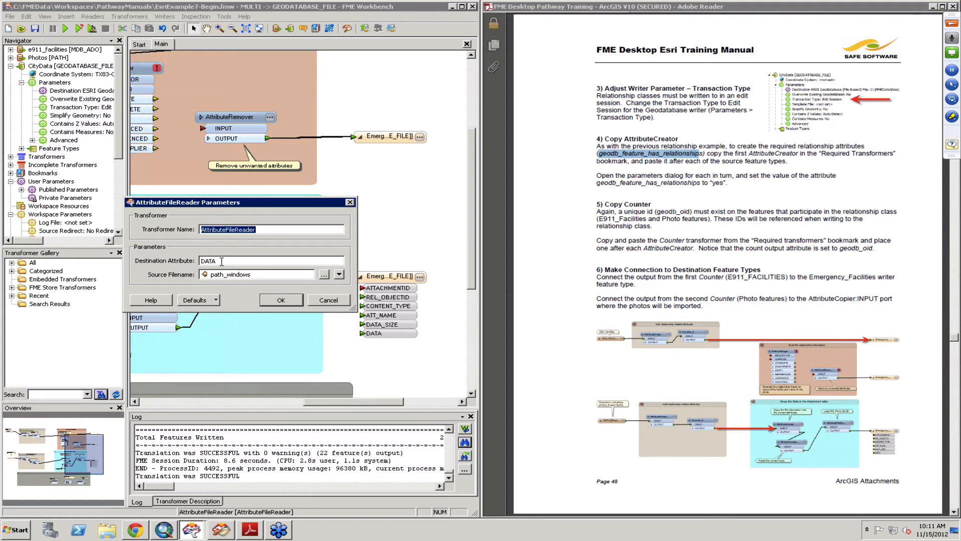
{"action": "left_click", "coordinate": [280, 301]}
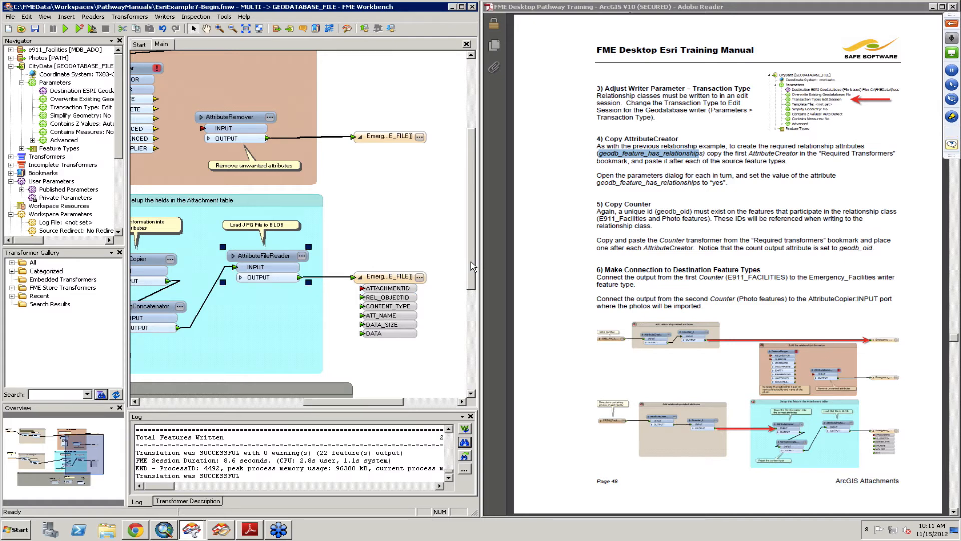
- Read the manual's next page on adding the 2DPointReplacer and AttributeRenamers to the workspace
{"action": "scroll", "coordinate": [473, 226], "scroll_direction": "up", "scroll_amount": 2}
{"action": "scroll", "coordinate": [473, 227], "scroll_direction": "up", "scroll_amount": 3}
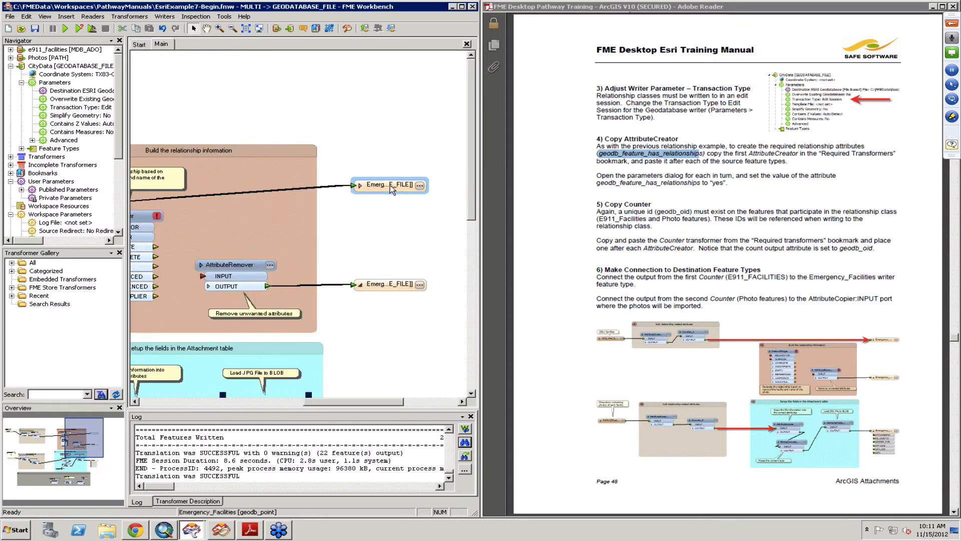
{"action": "left_click", "coordinate": [391, 190]}
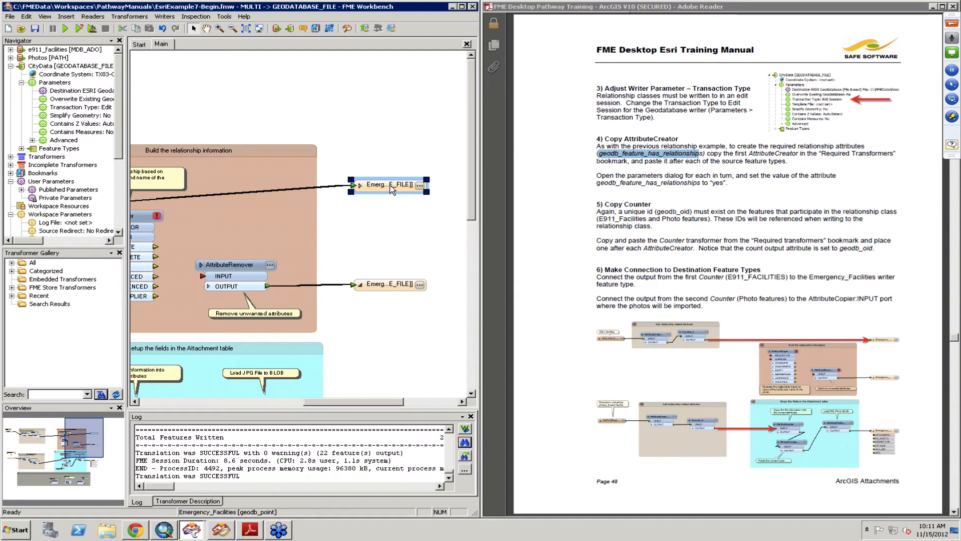
{"action": "left_click", "coordinate": [674, 271]}
{"action": "scroll", "coordinate": [674, 271], "scroll_direction": "down", "scroll_amount": 1}
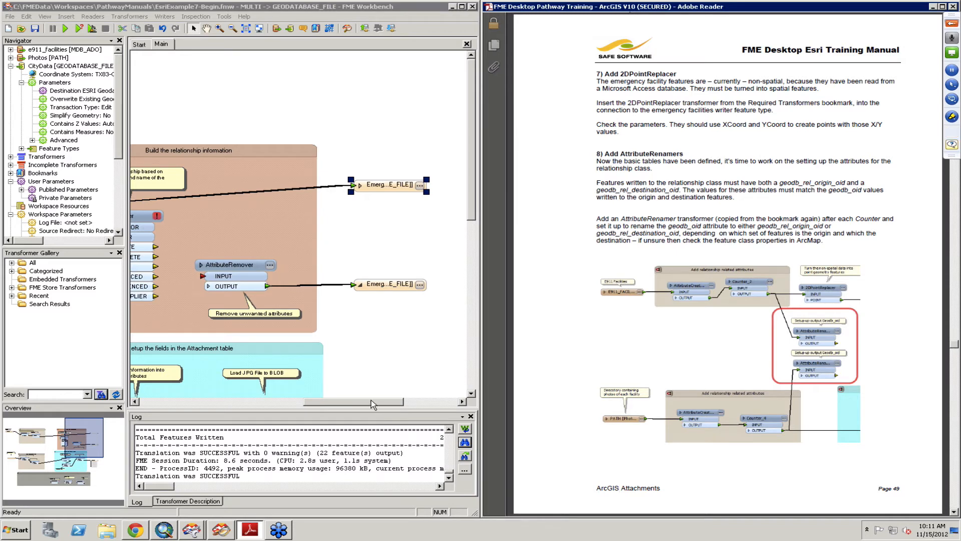
- Move the 2DPointReplacer from the Required Transformers bookmark into the connection between Counter_2 and the Emergency_Facilities writer
{"action": "left_click_drag", "start_coordinate": [371, 403], "coordinate": [254, 399]}
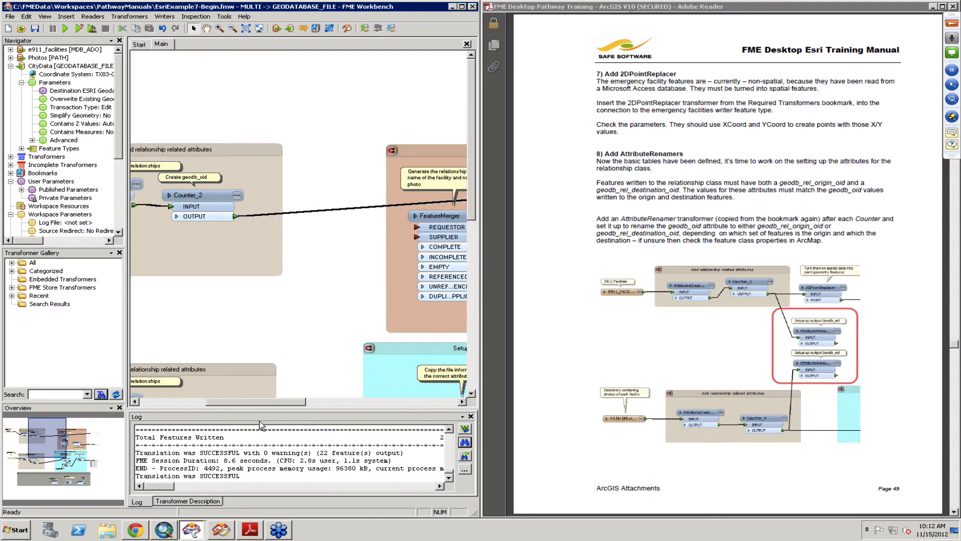
{"action": "left_click", "coordinate": [177, 401]}
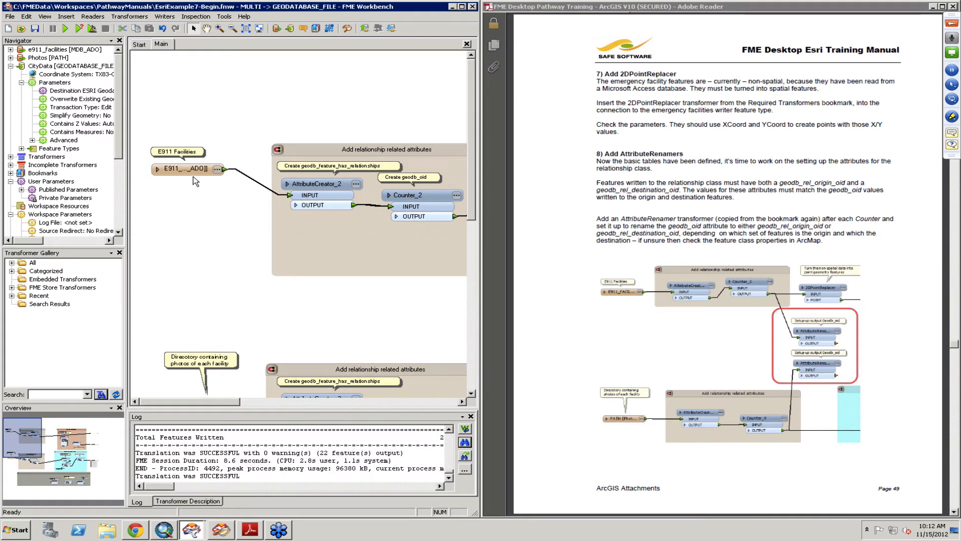
{"action": "left_click", "coordinate": [10, 50]}
{"action": "left_click", "coordinate": [10, 50]}
{"action": "left_click_drag", "start_coordinate": [225, 404], "coordinate": [300, 403]}
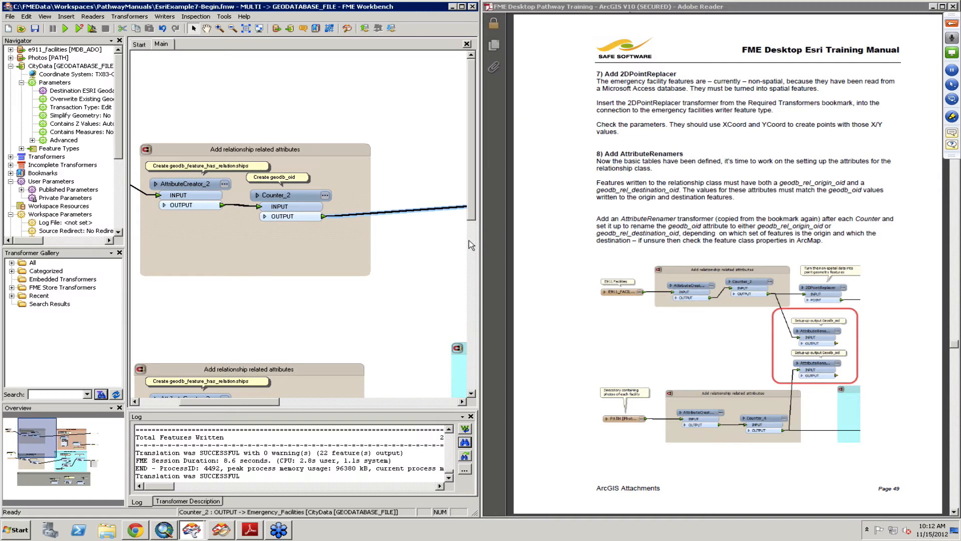
{"action": "left_click_drag", "start_coordinate": [469, 213], "coordinate": [463, 322]}
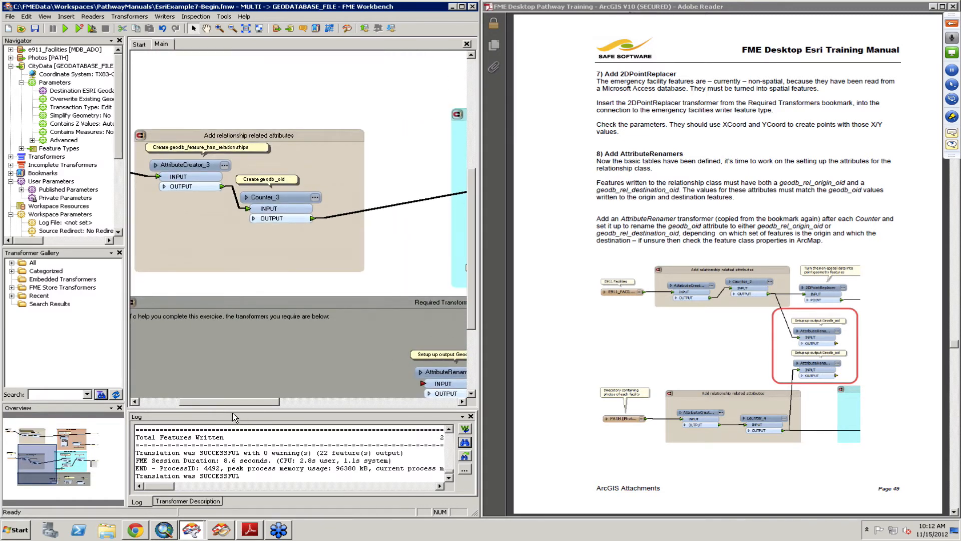
{"action": "left_click_drag", "start_coordinate": [264, 405], "coordinate": [316, 403]}
{"action": "left_click", "coordinate": [330, 375]}
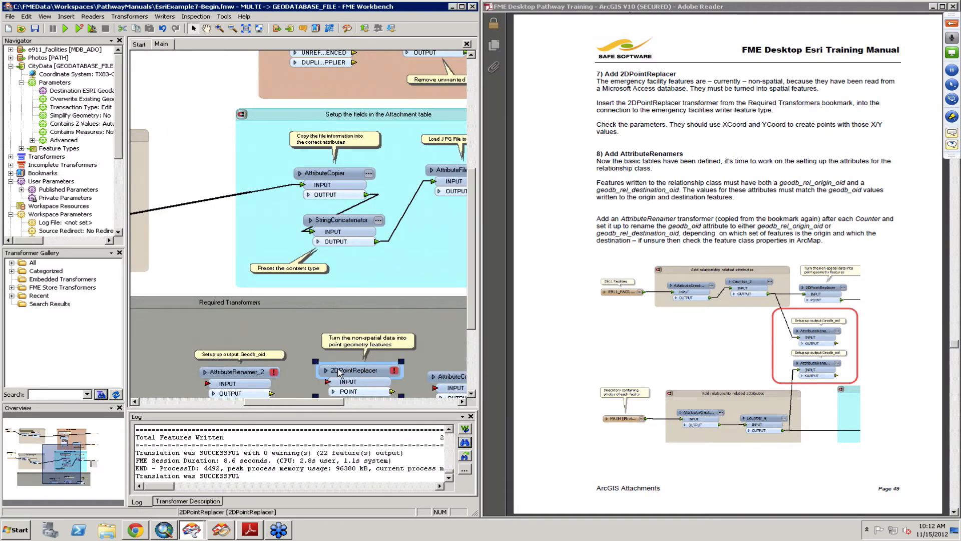
{"action": "mouse_move", "coordinate": [321, 130]}
{"action": "left_mouse_down"}
{"action": "mouse_move", "coordinate": [335, 50]}
{"action": "mouse_move", "coordinate": [273, 81]}
{"action": "mouse_move", "coordinate": [176, 80]}
{"action": "mouse_move", "coordinate": [181, 88]}
{"action": "left_mouse_up"}
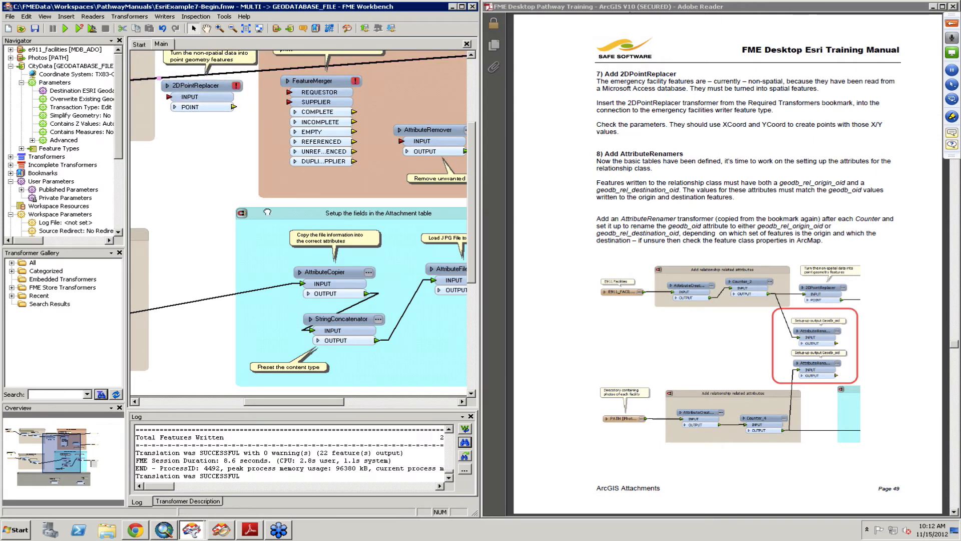
{"action": "left_click_drag", "start_coordinate": [271, 215], "coordinate": [359, 284]}
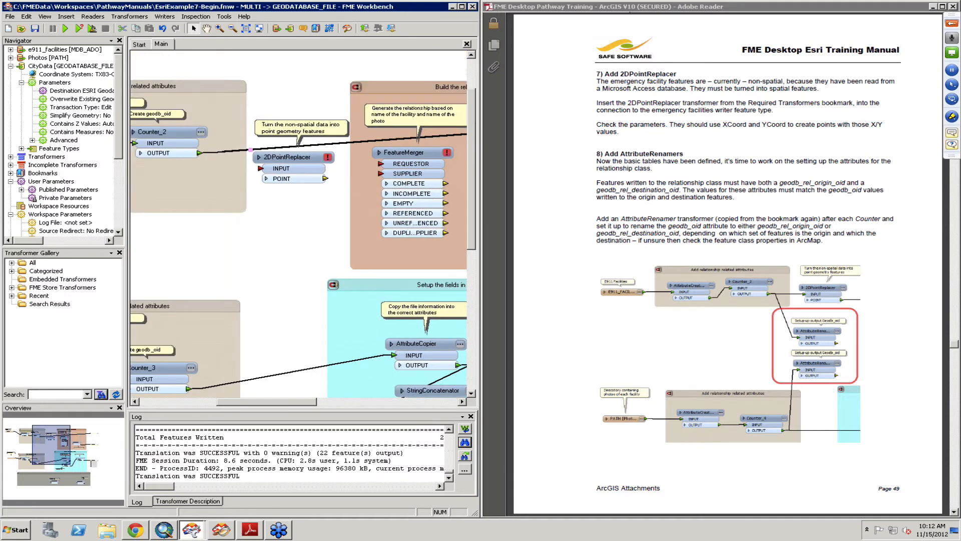
{"action": "left_click", "coordinate": [291, 158]}
{"action": "left_click_drag", "start_coordinate": [291, 156], "coordinate": [287, 103]}
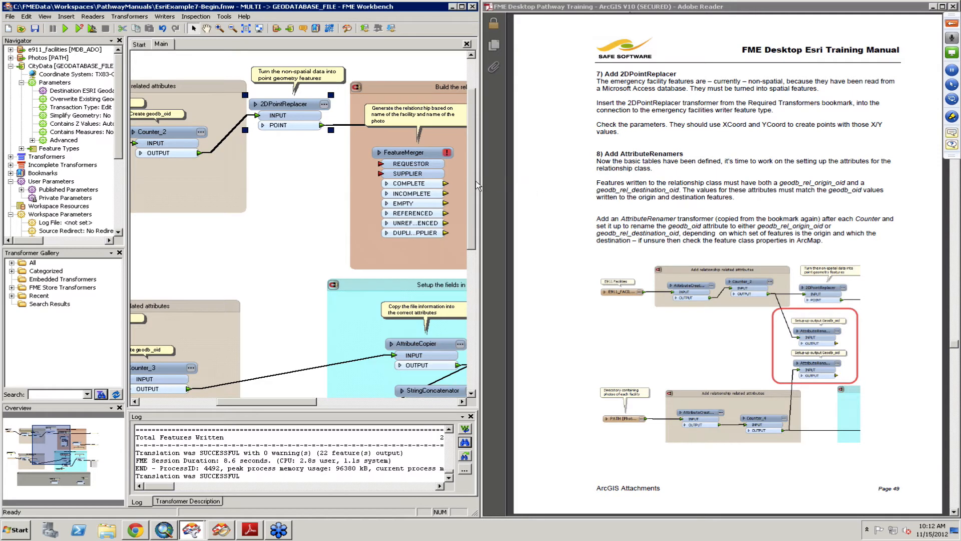
- Move AttributeRenamer_2 from the Required Transformers bookmark up near Counter_2 and inspect its parameters
{"action": "scroll", "coordinate": [468, 179], "scroll_direction": "down", "scroll_amount": 5}
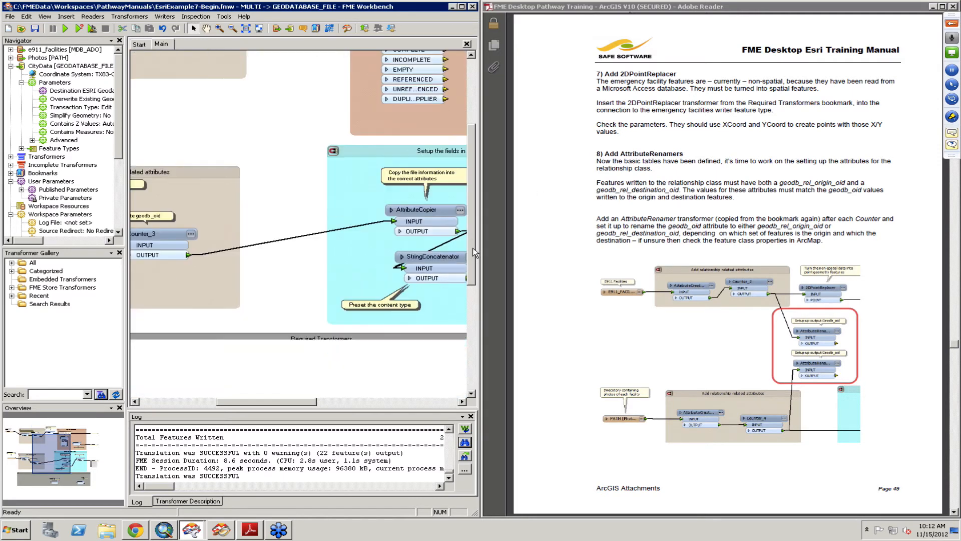
{"action": "scroll", "coordinate": [474, 265], "scroll_direction": "down", "scroll_amount": 2}
{"action": "key", "text": "ctrl+v"}
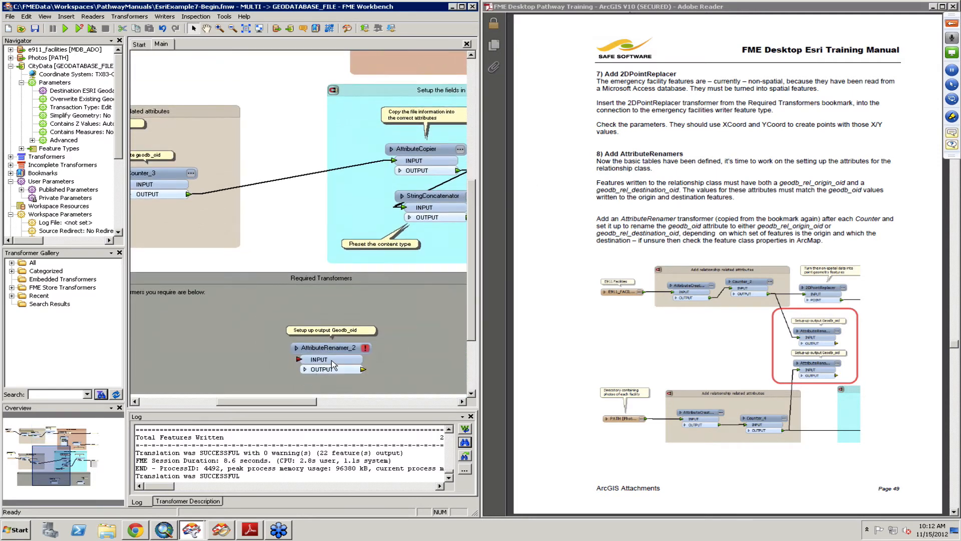
{"action": "left_click", "coordinate": [326, 352]}
{"action": "left_click_drag", "start_coordinate": [331, 346], "coordinate": [278, 77]}
{"action": "left_click_drag", "start_coordinate": [472, 189], "coordinate": [472, 92]}
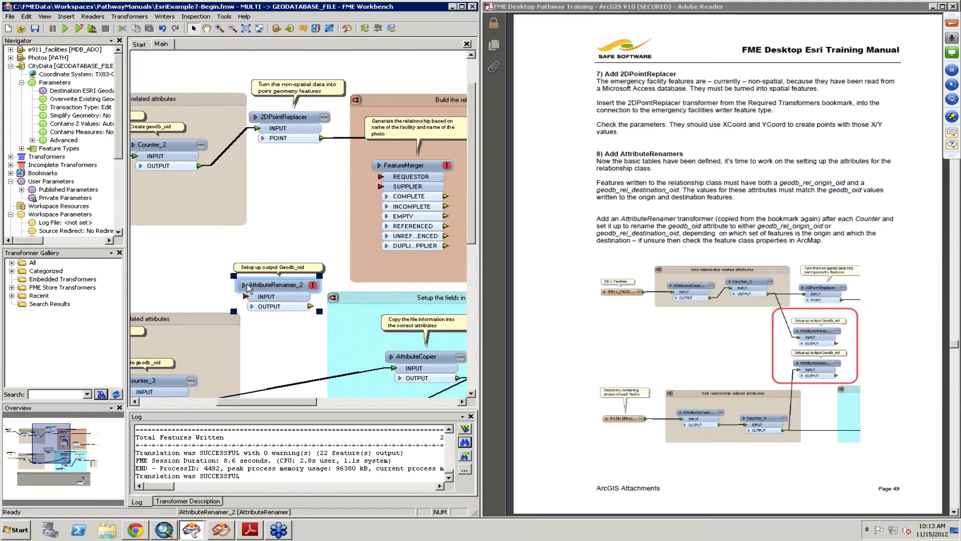
{"action": "left_click_drag", "start_coordinate": [263, 264], "coordinate": [264, 231]}
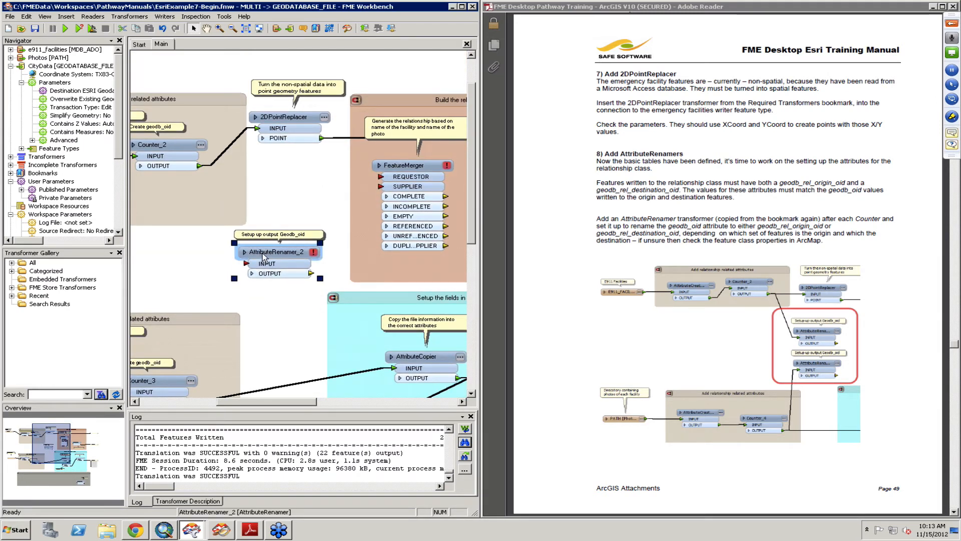
{"action": "double_click", "coordinate": [264, 252]}
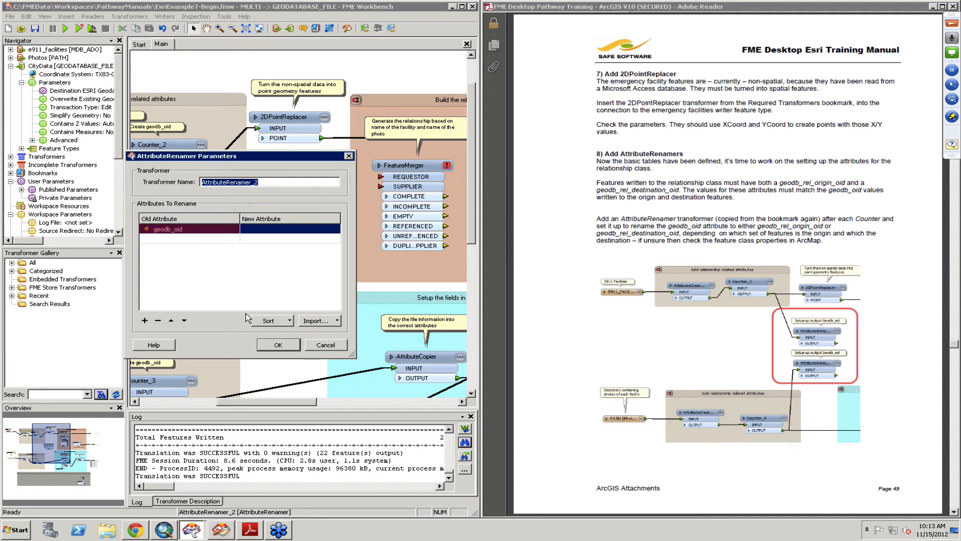
{"action": "left_click", "coordinate": [283, 347]}
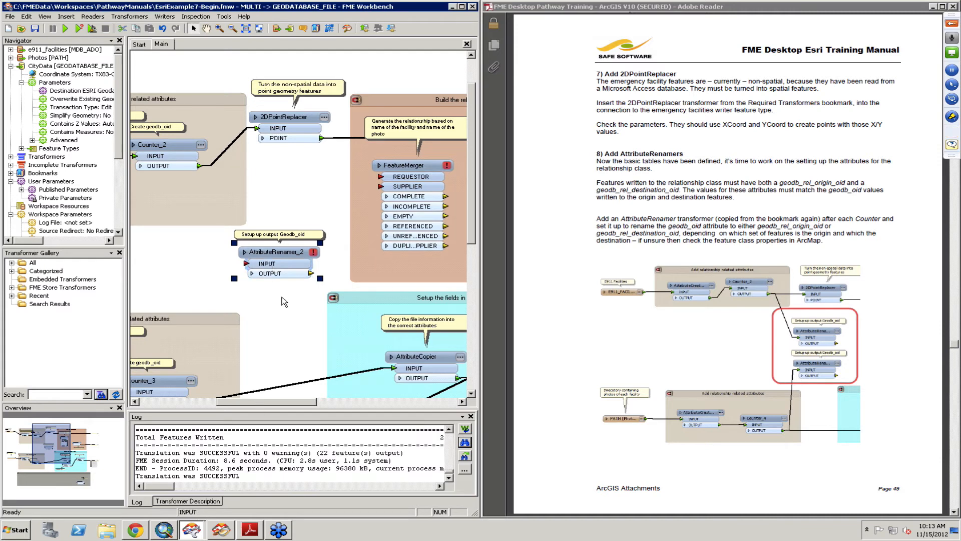
- Duplicate AttributeRenamer_2 and arrange both AttributeRenamers one above the other below the 2DPointReplacer
{"action": "right_click", "coordinate": [261, 256]}
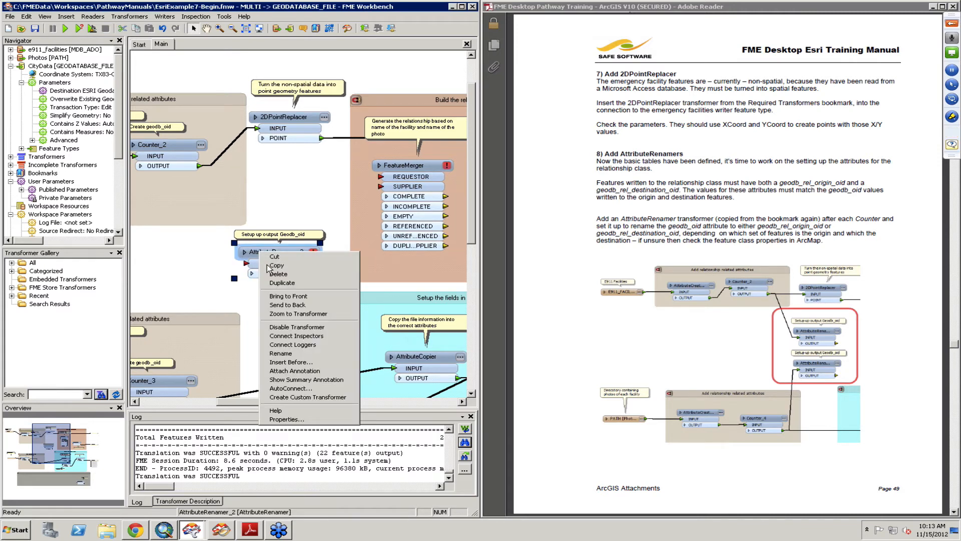
{"action": "left_click", "coordinate": [280, 283]}
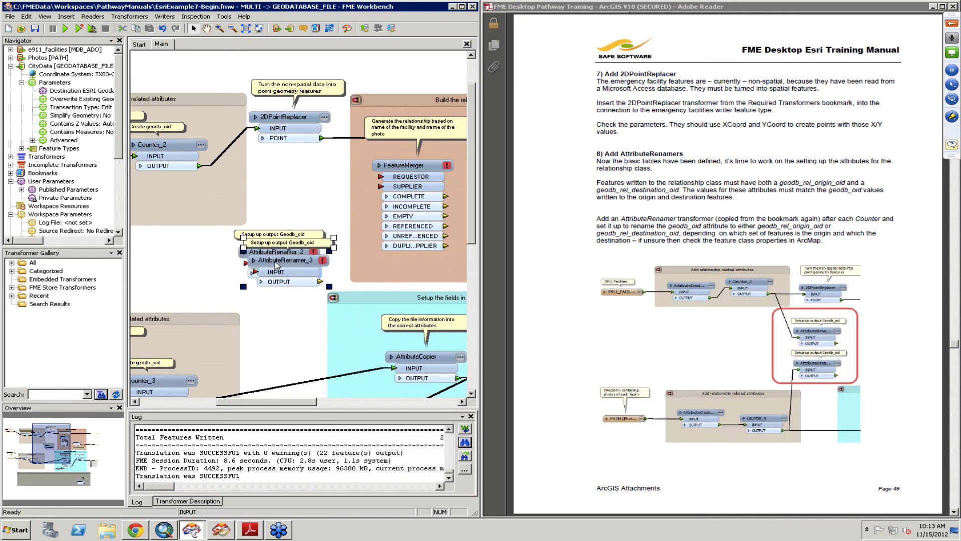
{"action": "left_click_drag", "start_coordinate": [276, 265], "coordinate": [271, 292]}
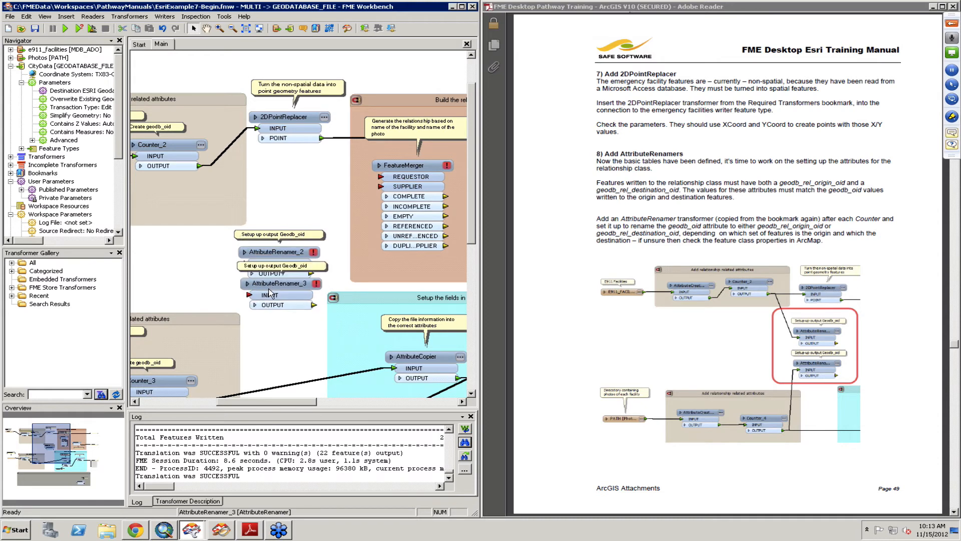
{"action": "left_click", "coordinate": [286, 235]}
{"action": "left_click", "coordinate": [286, 252]}
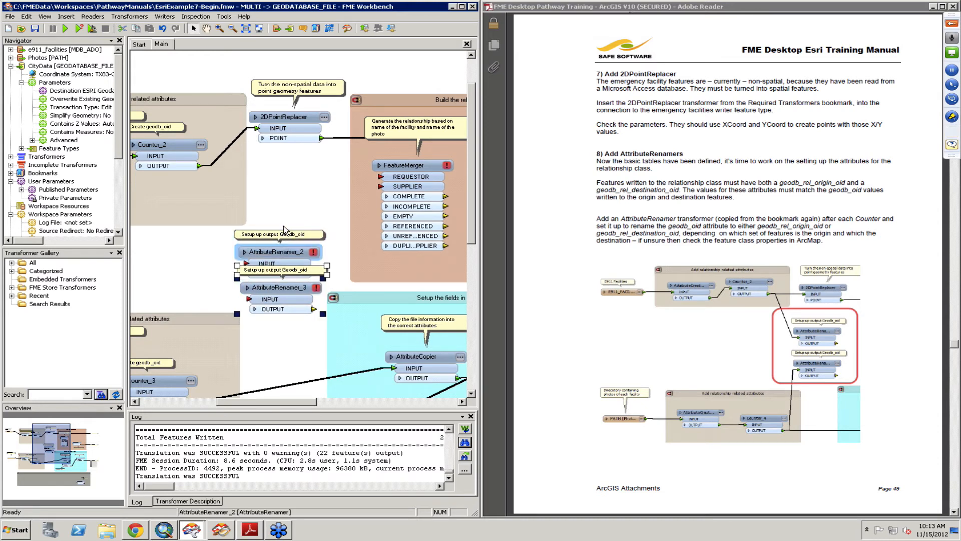
{"action": "left_click_drag", "start_coordinate": [285, 250], "coordinate": [285, 224]}
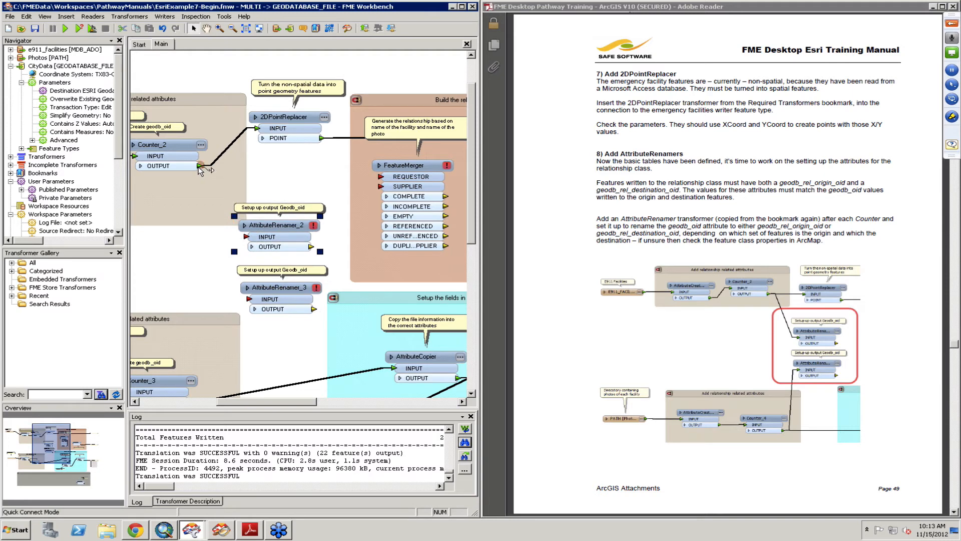
- Connect Counter_2's output to AttributeRenamer_2 and set it to rename geodb_oid to geodb_rel_origin_oid
{"action": "left_click_drag", "start_coordinate": [199, 166], "coordinate": [246, 237]}
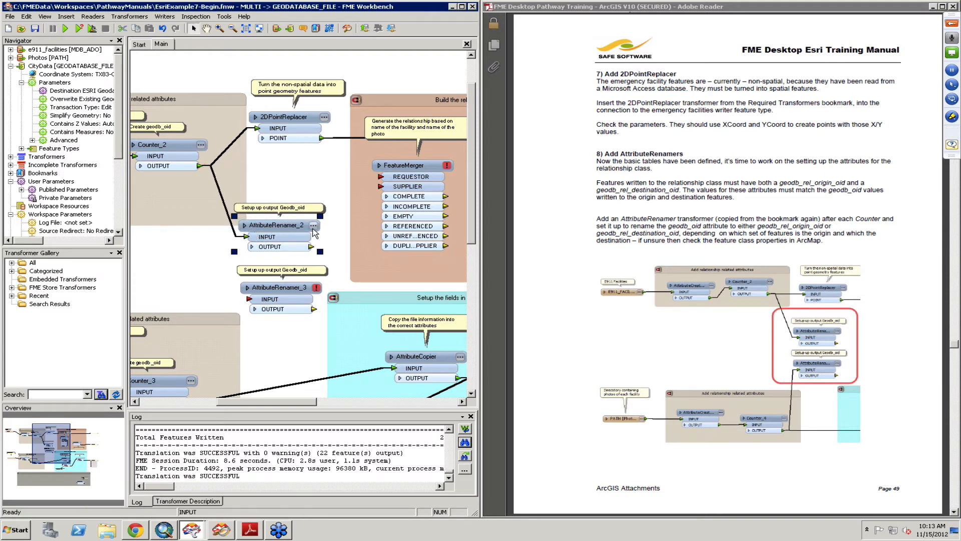
{"action": "left_click", "coordinate": [313, 225]}
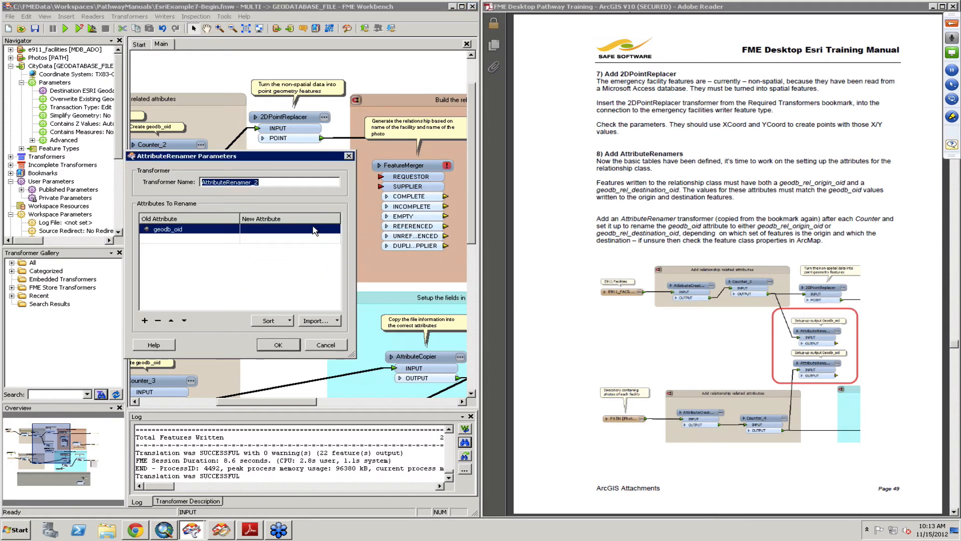
{"action": "left_click", "coordinate": [314, 228]}
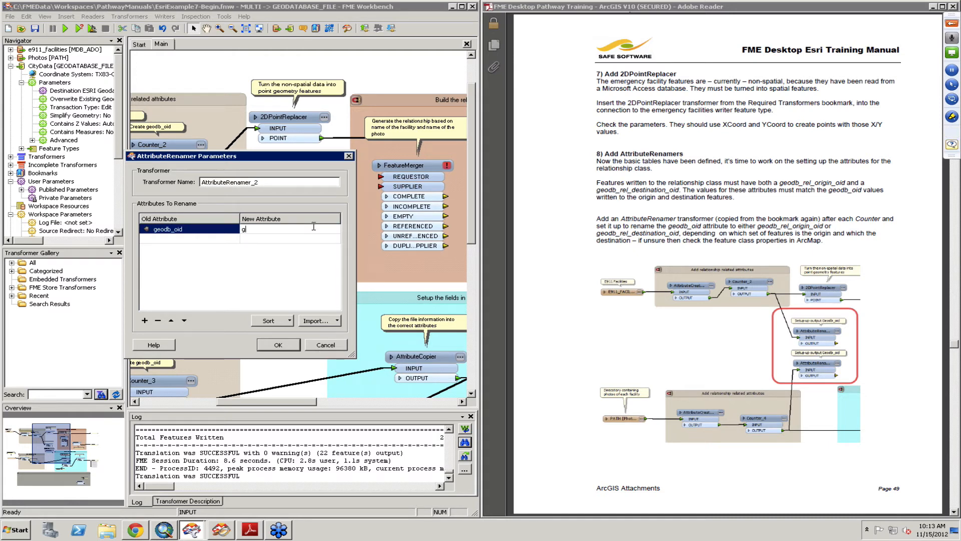
{"action": "type", "text": "gedo"}
{"action": "key", "text": "BackSpace"}
{"action": "key", "text": "BackSpace"}
{"action": "type", "text": "odb_rel_reorigin_oid"}
{"action": "left_click", "coordinate": [277, 345]}
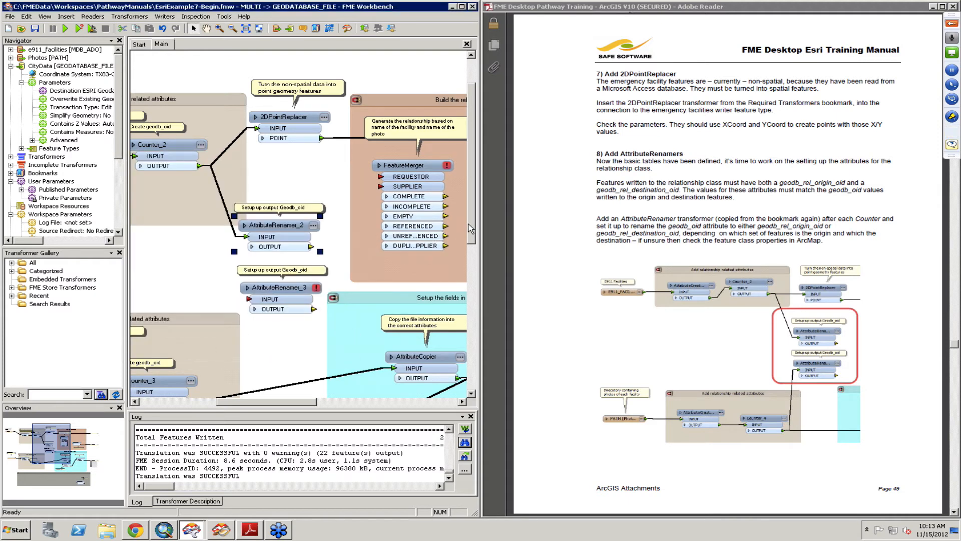
- Connect Counter_3's output to AttributeRenamer_3 and set it to rename geodb_oid to geodb_rel_destination_oid
{"action": "scroll", "coordinate": [473, 239], "scroll_direction": "down", "scroll_amount": 3}
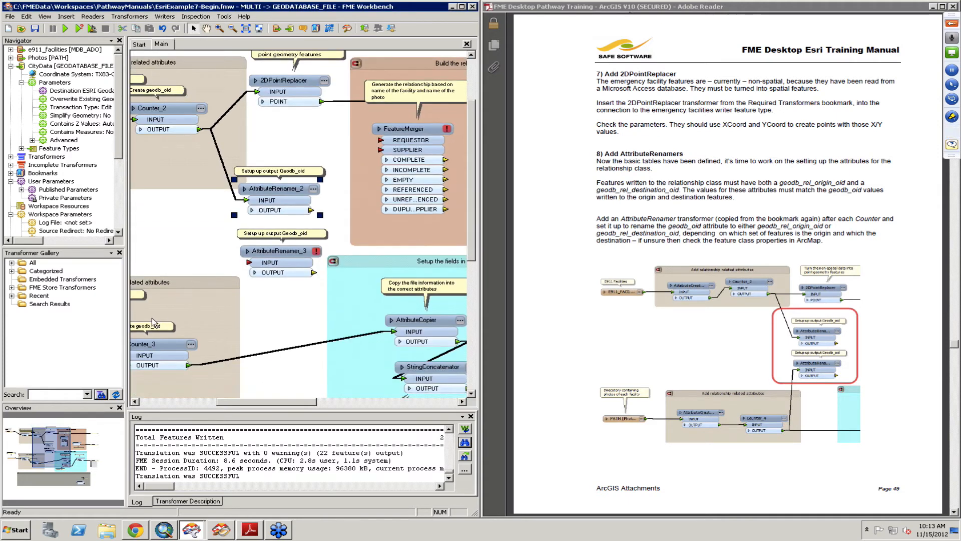
{"action": "mouse_move", "coordinate": [189, 365]}
{"action": "left_mouse_down"}
{"action": "mouse_move", "coordinate": [249, 262]}
{"action": "mouse_move", "coordinate": [311, 262]}
{"action": "left_mouse_up"}
{"action": "left_click", "coordinate": [316, 251]}
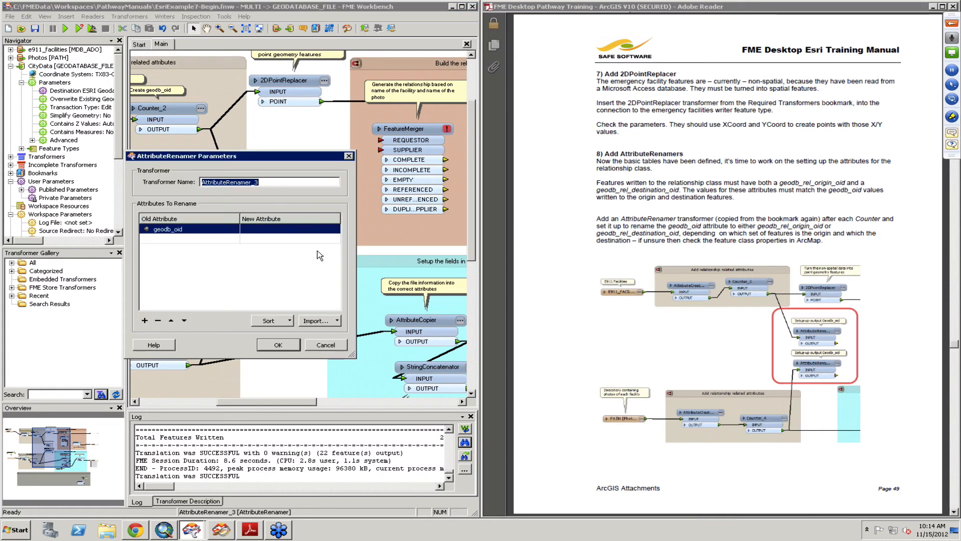
{"action": "left_click", "coordinate": [265, 229]}
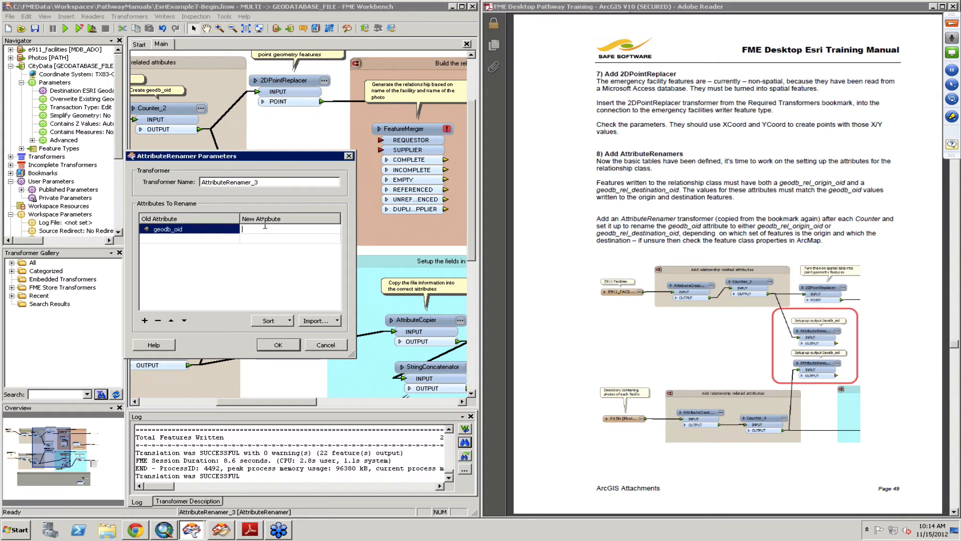
{"action": "type", "text": "geodb_rel_destination_oid"}
{"action": "left_click", "coordinate": [278, 345]}
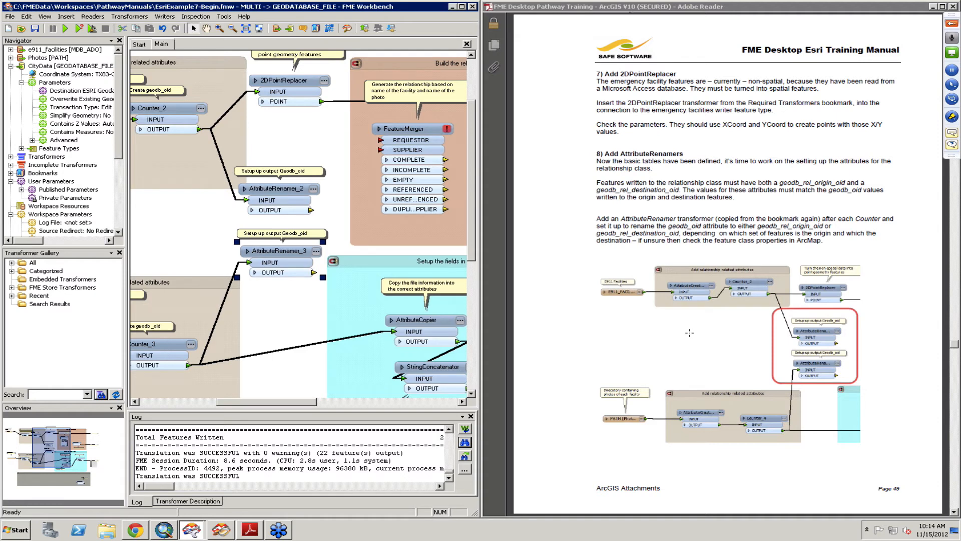
- Connect AttributeRenamer_2's output to the FeatureMerger's REQUESTOR port
{"action": "left_click", "coordinate": [690, 332]}
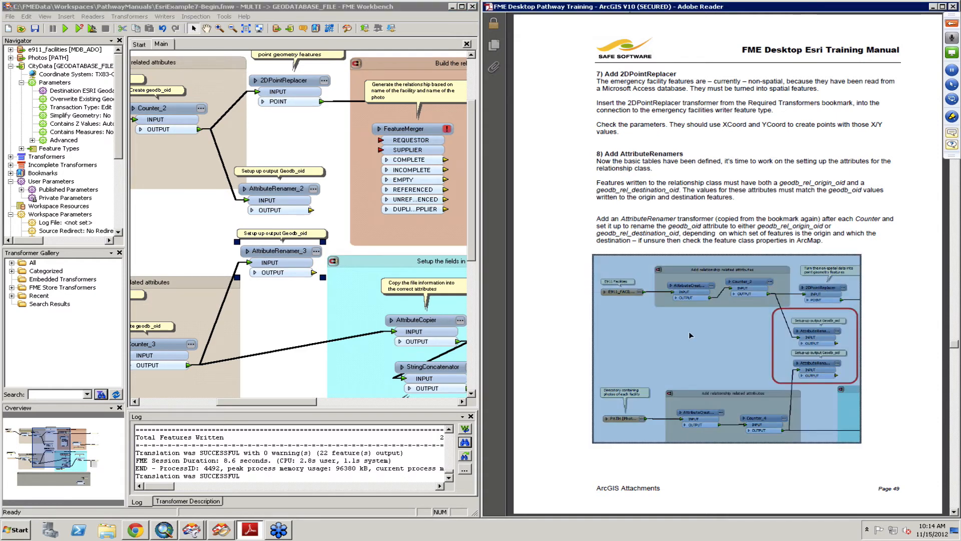
{"action": "left_click", "coordinate": [569, 323]}
{"action": "scroll", "coordinate": [569, 322], "scroll_direction": "down", "scroll_amount": 3}
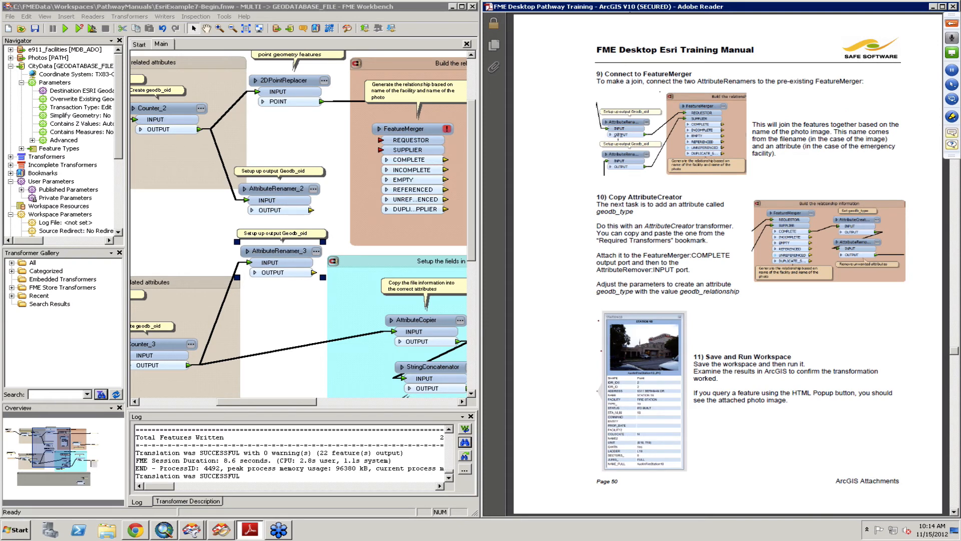
{"action": "left_click", "coordinate": [315, 210]}
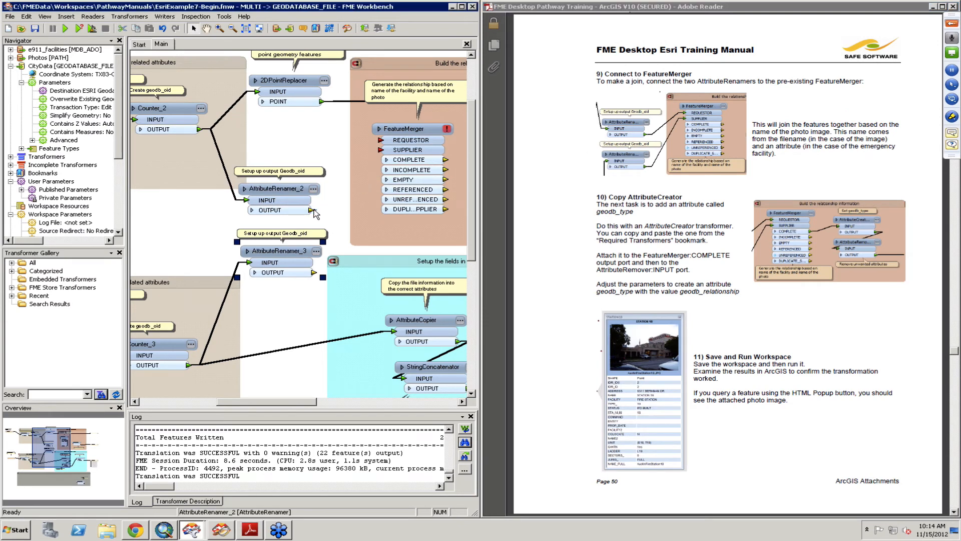
{"action": "left_click_drag", "start_coordinate": [315, 210], "coordinate": [381, 140]}
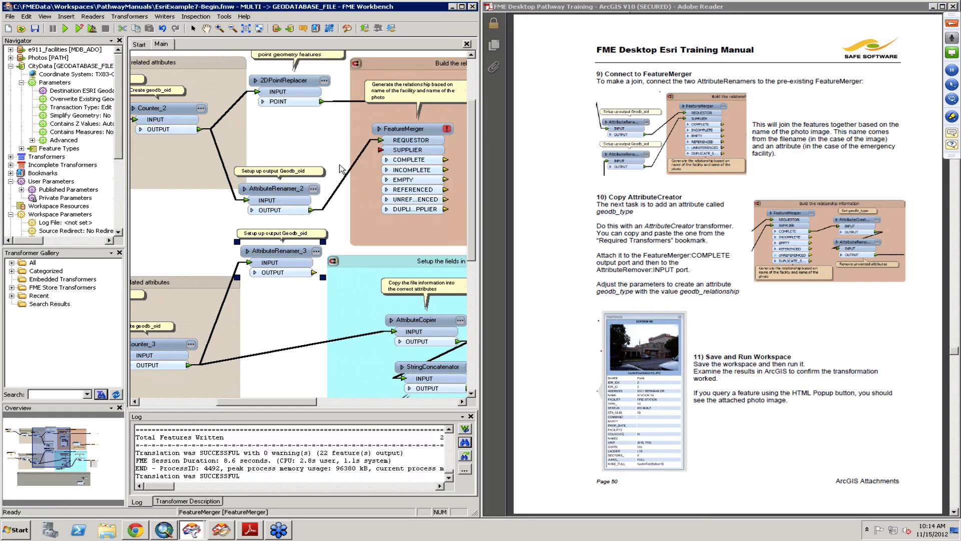
{"action": "left_click", "coordinate": [167, 110]}
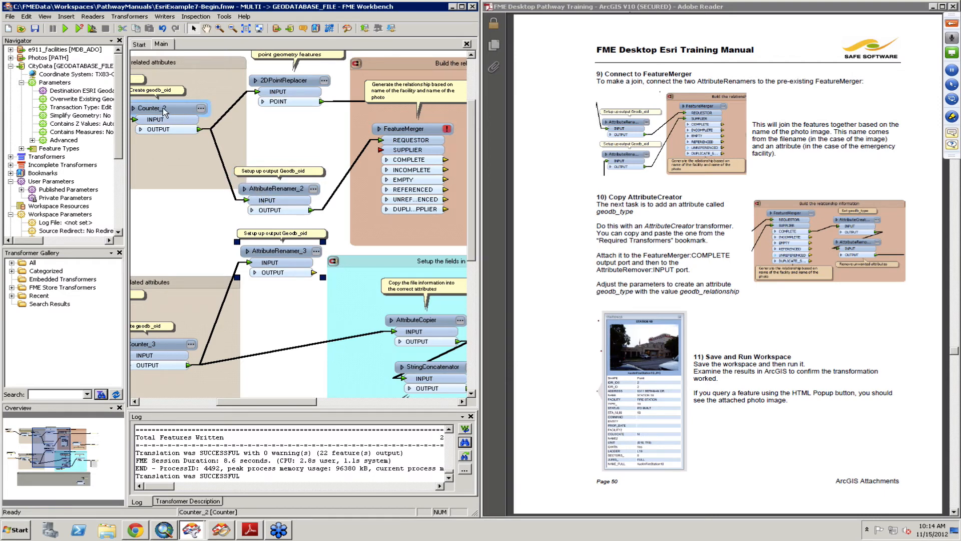
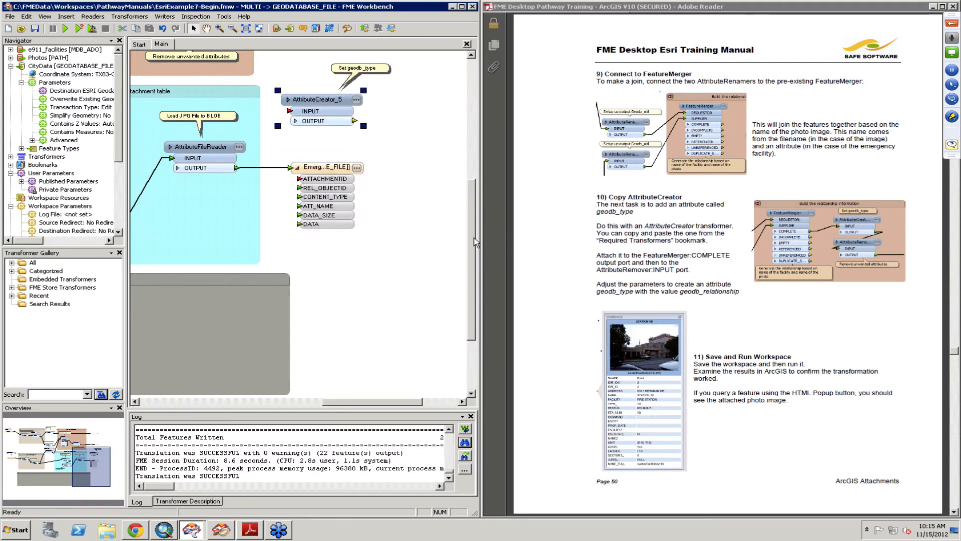
- Place AttributeCreator_5 between the FeatureMerger and AttributeRemover and set its geodb_type value to geodb_relationship
{"action": "scroll", "coordinate": [464, 183], "scroll_direction": "up", "scroll_amount": 5}
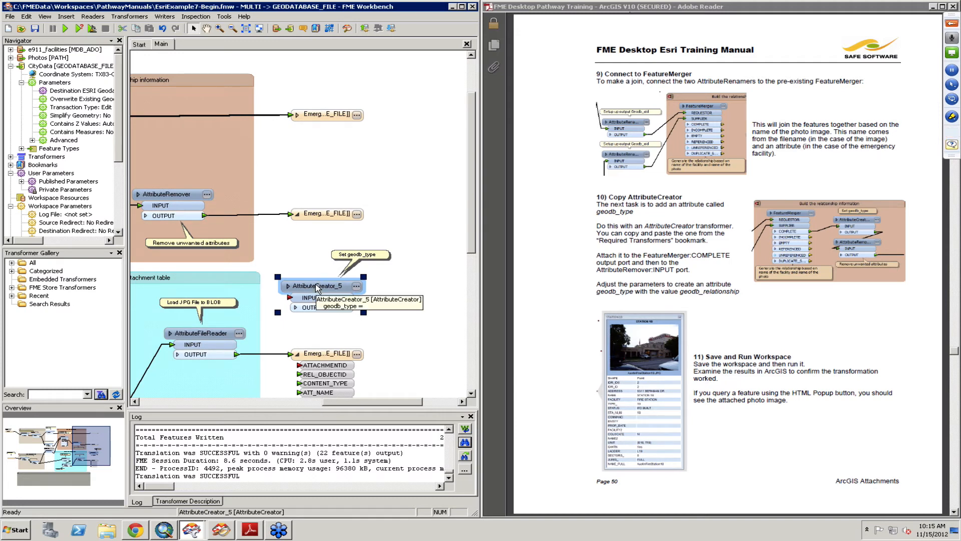
{"action": "left_click_drag", "start_coordinate": [317, 286], "coordinate": [348, 150]}
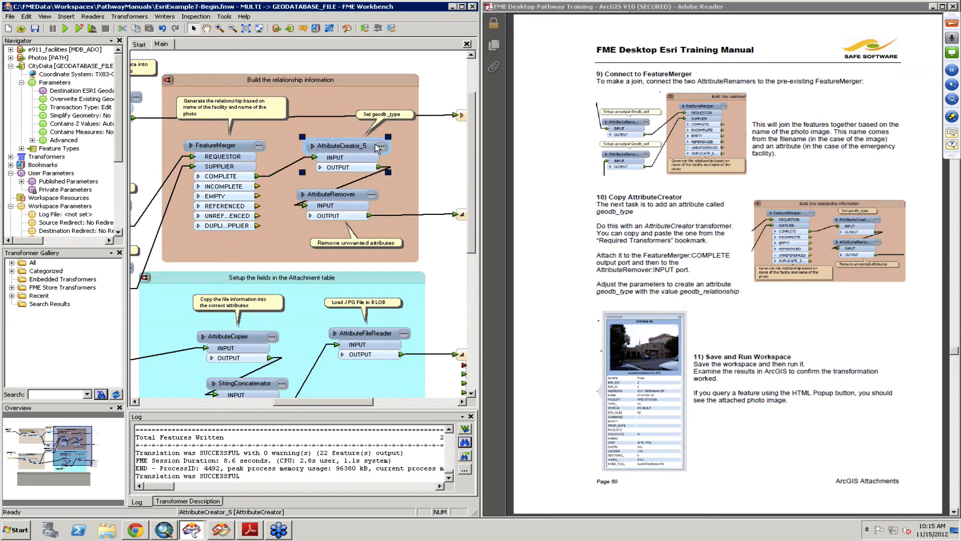
{"action": "left_click", "coordinate": [382, 146]}
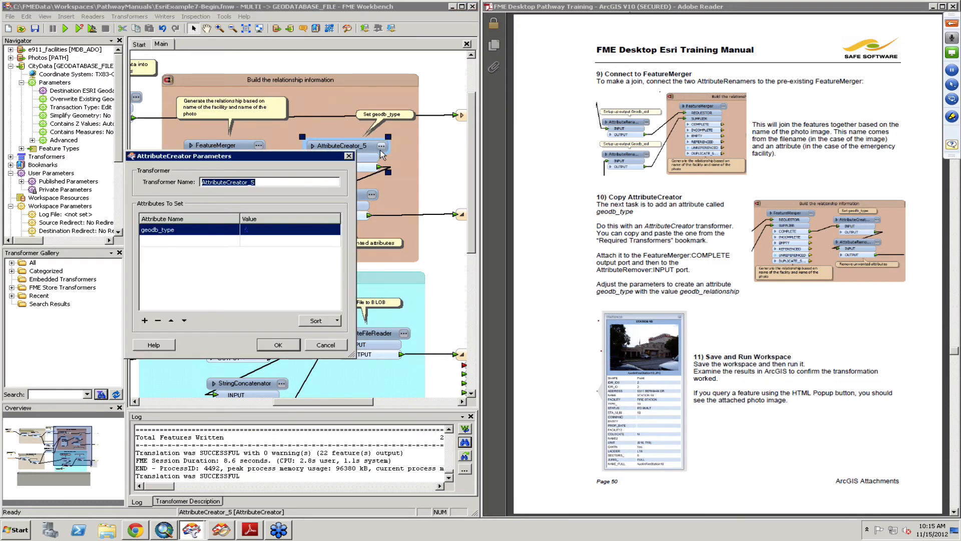
{"action": "left_click", "coordinate": [265, 230]}
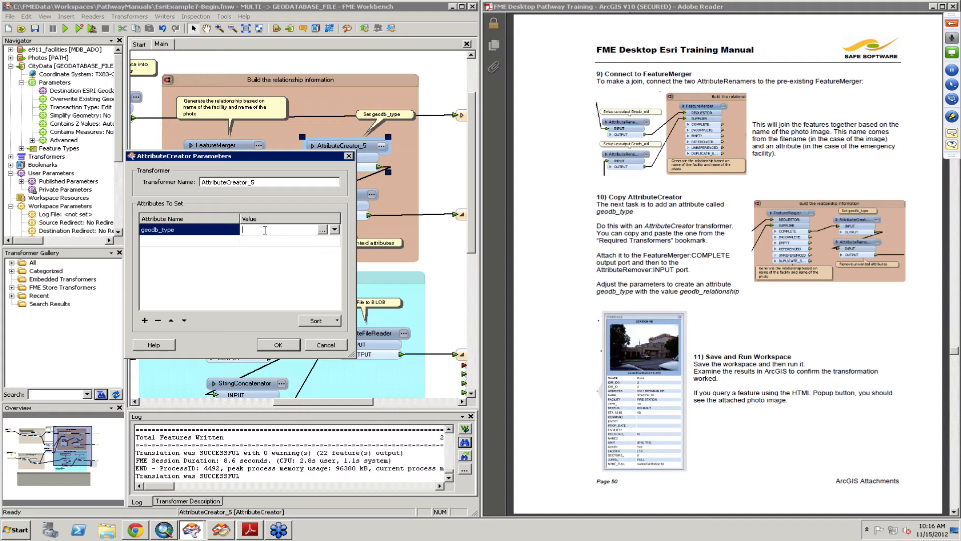
{"action": "type", "text": "geo"}
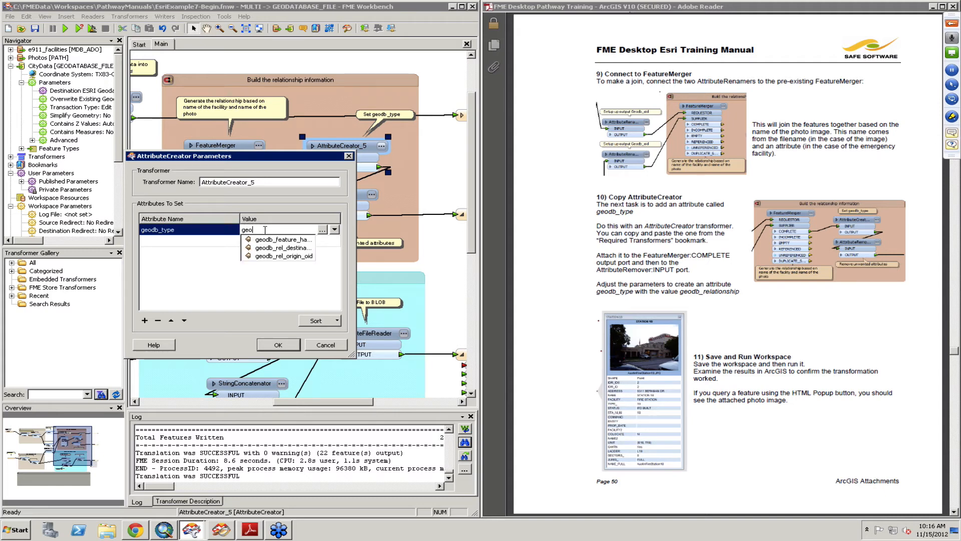
{"action": "type", "text": "_type"}
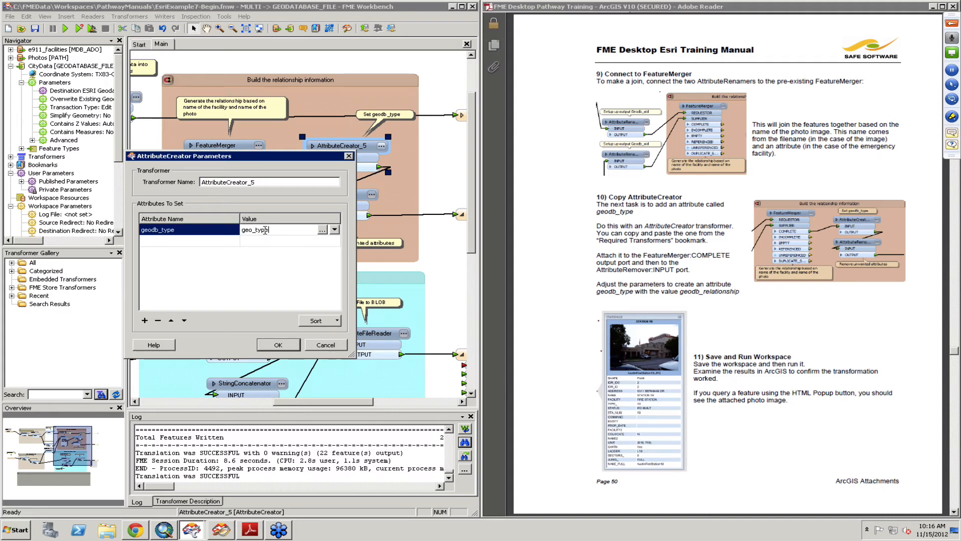
{"action": "key", "text": "BackSpace"}
{"action": "type", "text": "bd"}
{"action": "key", "text": "BackSpace"}
{"action": "key", "text": "BackSpace"}
{"action": "type", "text": "db"}
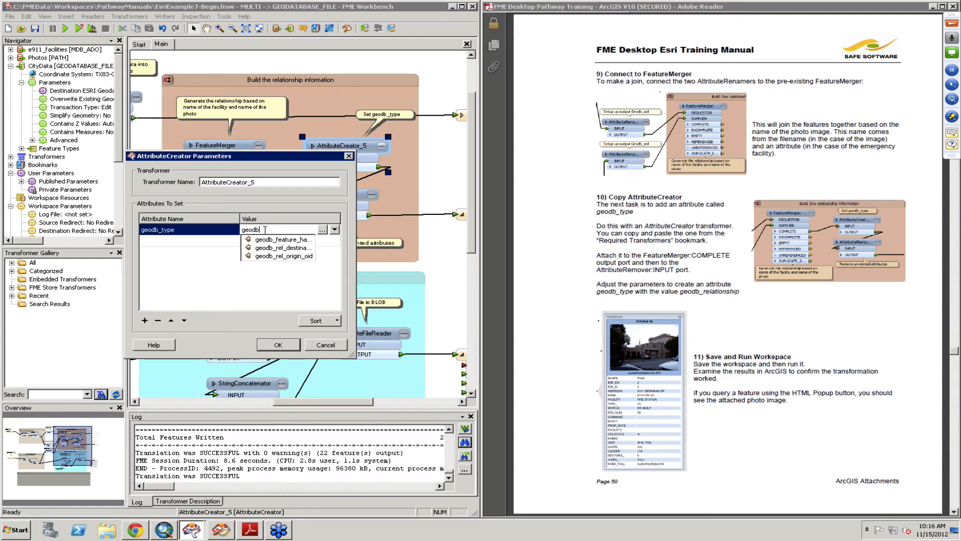
{"action": "key", "text": "BackSpace"}
{"action": "type", "text": "b_relations"}
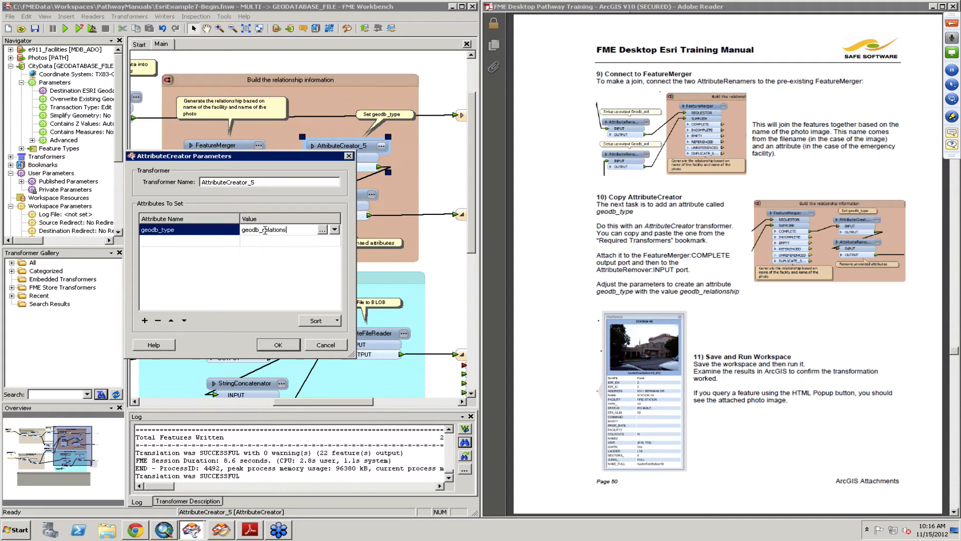
{"action": "type", "text": "hip"}
{"action": "left_click", "coordinate": [293, 345]}
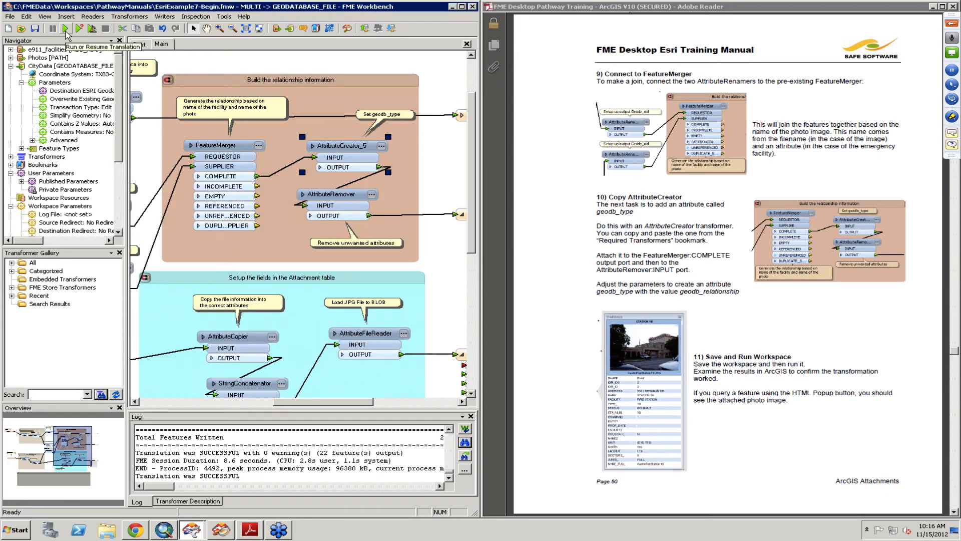
- Run the workspace translation
{"action": "left_click", "coordinate": [65, 31]}
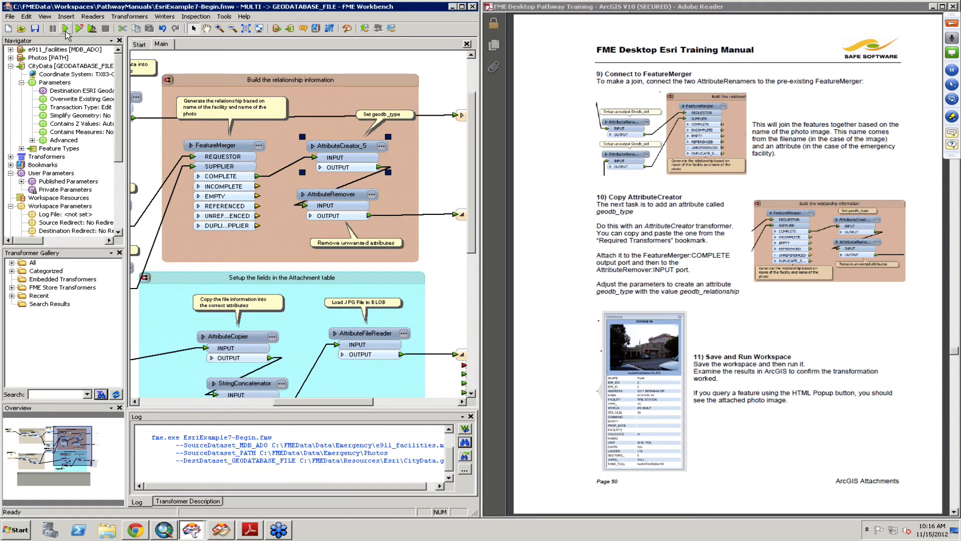
{"action": "left_click", "coordinate": [164, 530]}
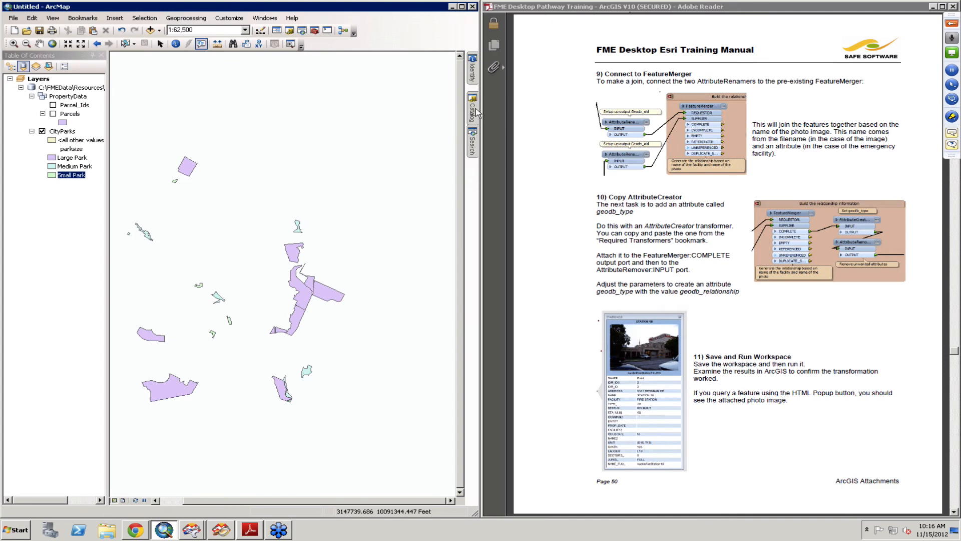
{"action": "left_click", "coordinate": [476, 114]}
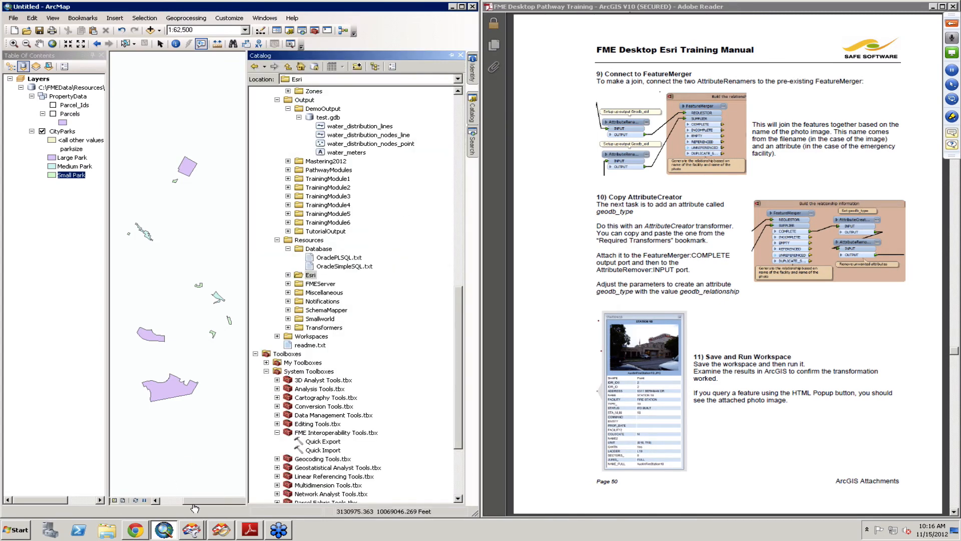
{"action": "left_click", "coordinate": [193, 535]}
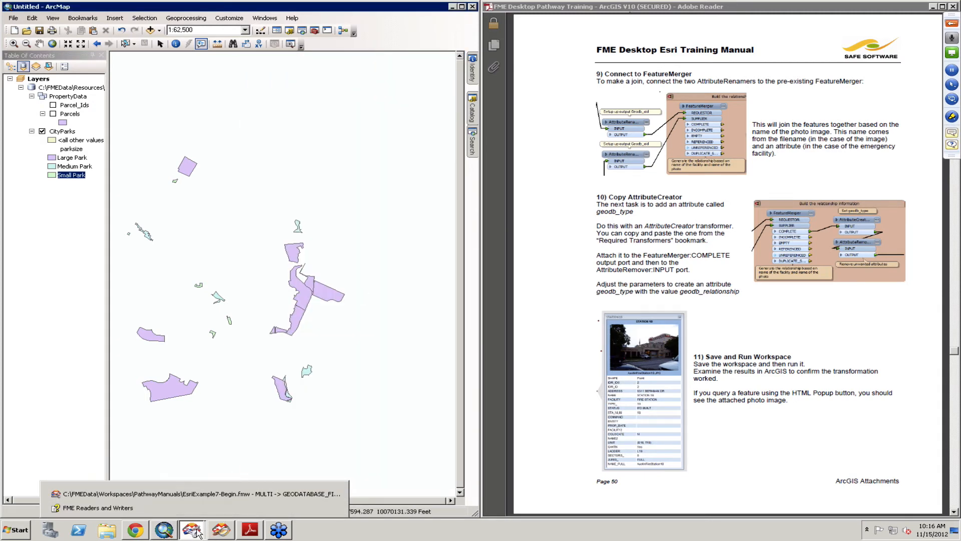
{"action": "left_click", "coordinate": [196, 494]}
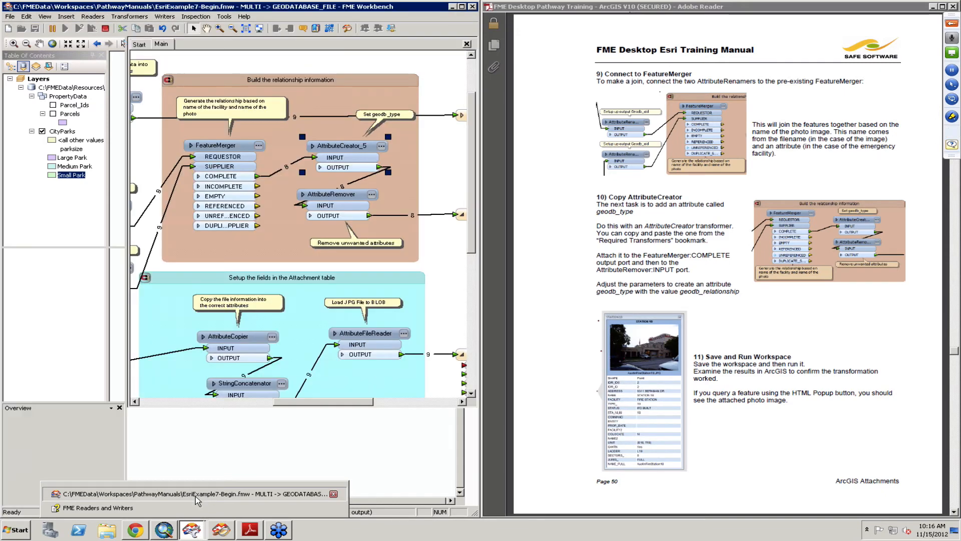
{"action": "left_click", "coordinate": [164, 528]}
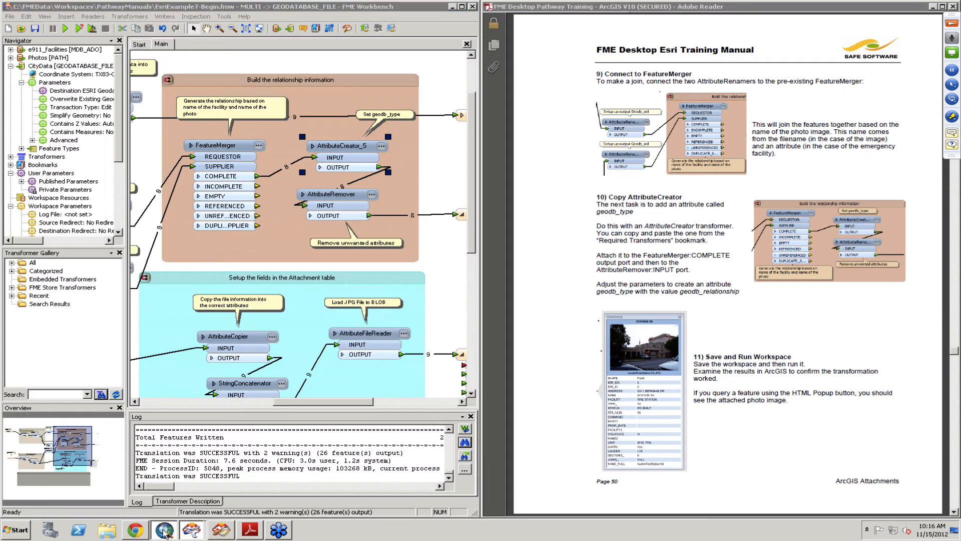
- Add the Emergency_Facilities feature class from CityData.gdb to the ArcMap map and zoom to full extent
{"action": "left_click", "coordinate": [472, 111]}
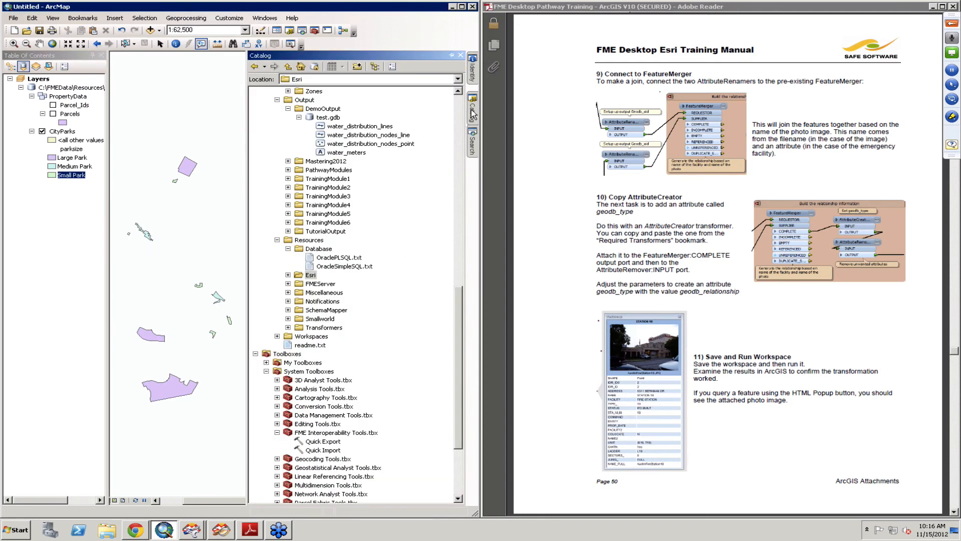
{"action": "double_click", "coordinate": [298, 274]}
{"action": "left_click", "coordinate": [299, 284]}
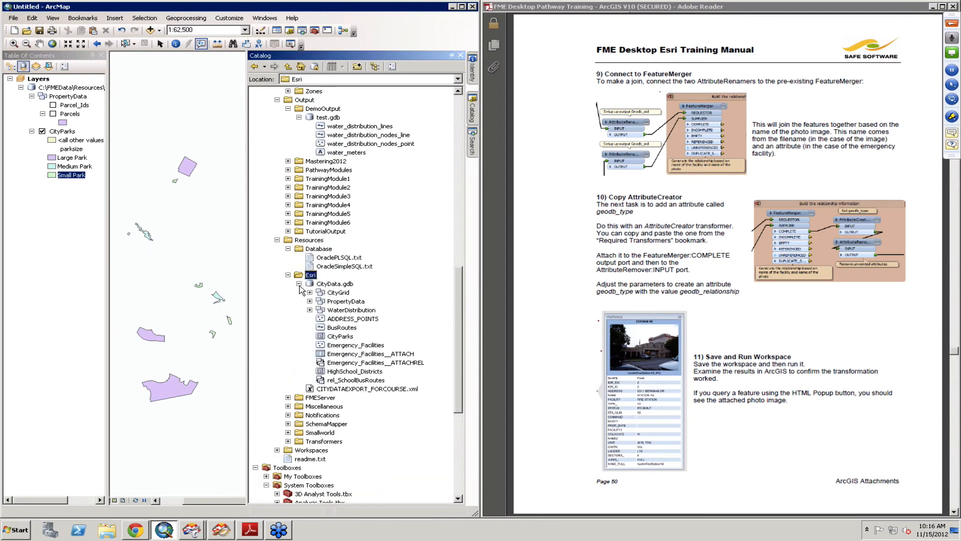
{"action": "left_click", "coordinate": [368, 348]}
{"action": "left_click_drag", "start_coordinate": [368, 350], "coordinate": [199, 213]}
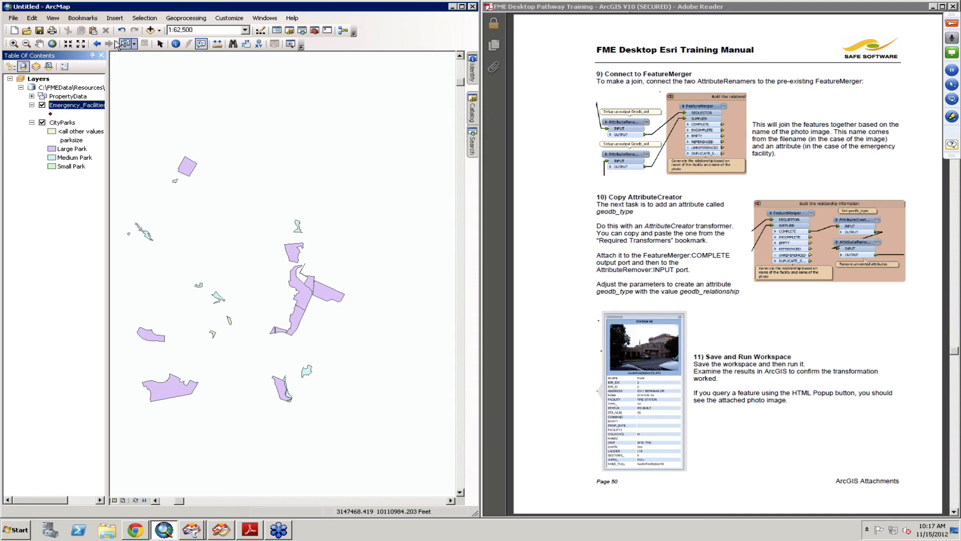
{"action": "left_click", "coordinate": [83, 44]}
{"action": "left_click", "coordinate": [81, 45]}
{"action": "left_click", "coordinate": [81, 45]}
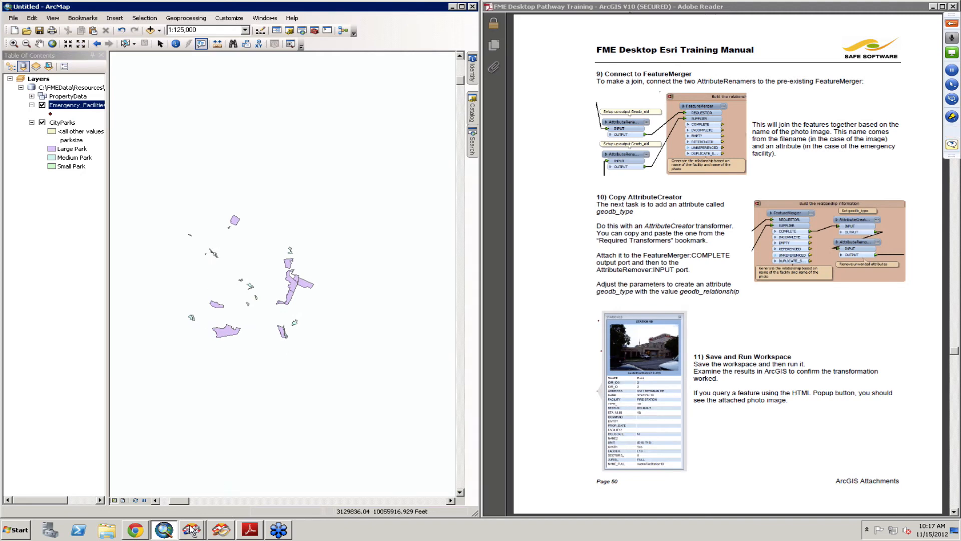
- Inspect the 2DPointReplacer's X and Y value parameters in the workspace
{"action": "mouse_move", "coordinate": [191, 529]}
{"action": "left_click", "coordinate": [187, 497]}
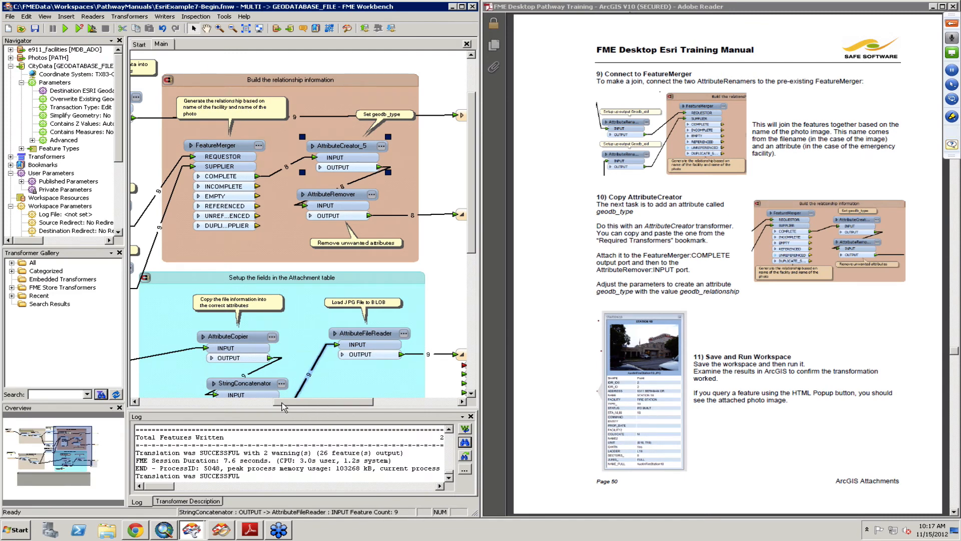
{"action": "scroll", "coordinate": [282, 402], "scroll_direction": "left", "scroll_amount": 5}
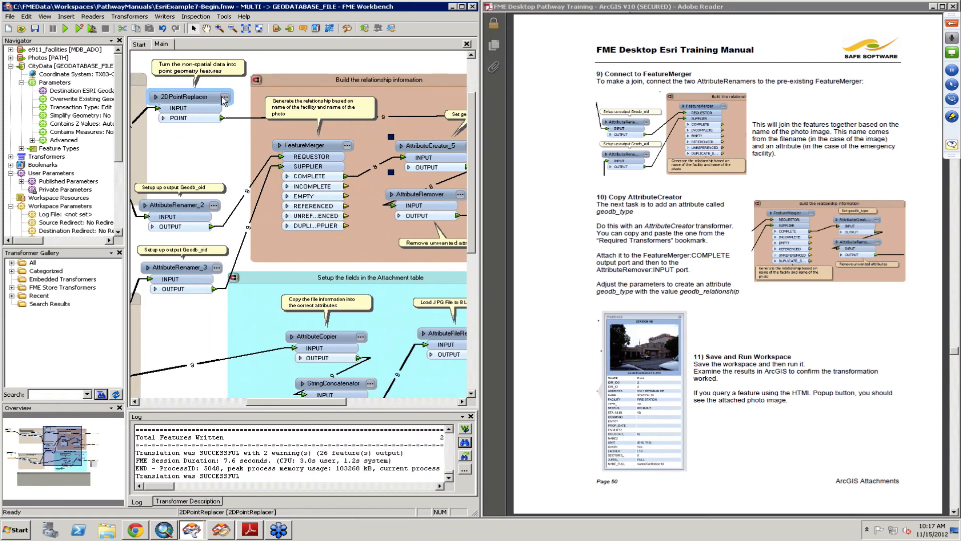
{"action": "left_click", "coordinate": [225, 97]}
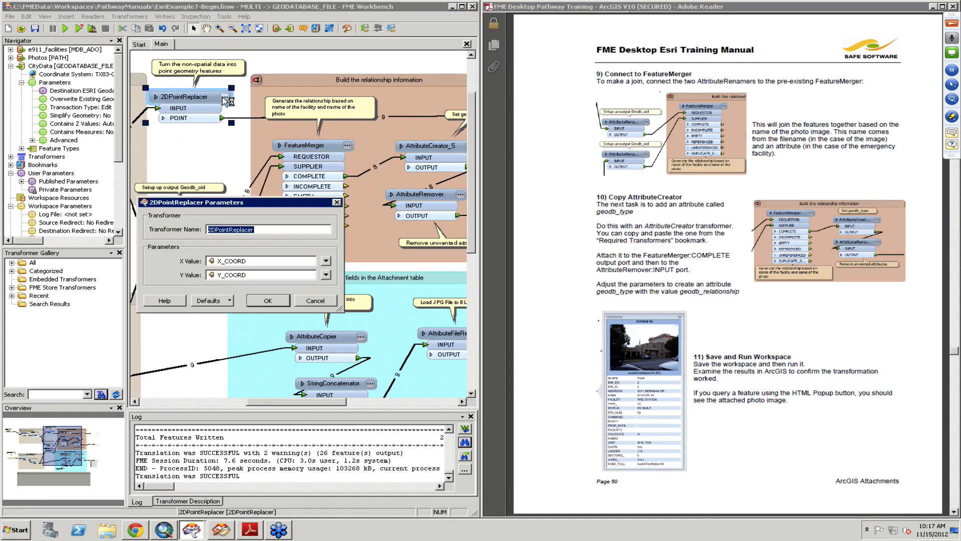
{"action": "left_click", "coordinate": [267, 300]}
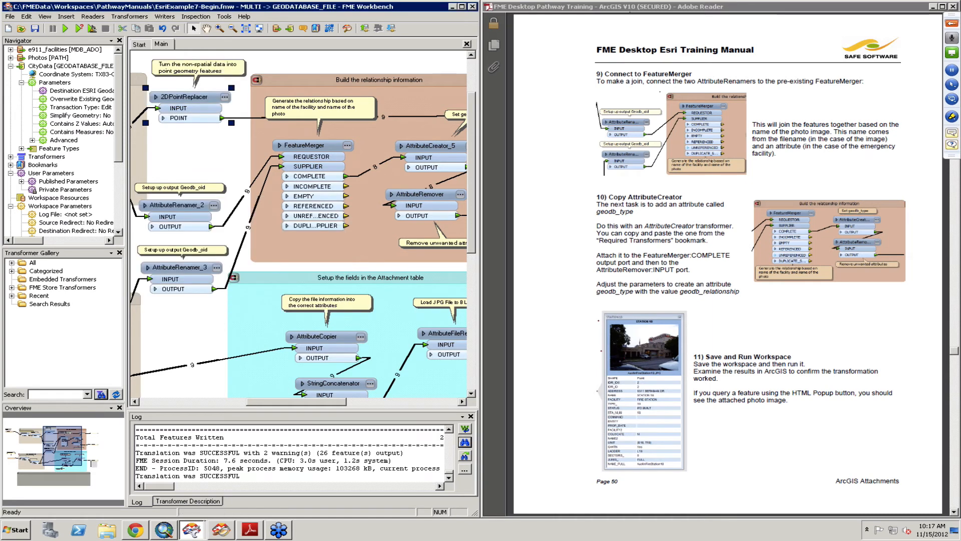
- Remove the existing group of data layers from the ArcMap table of contents
{"action": "left_click", "coordinate": [169, 532]}
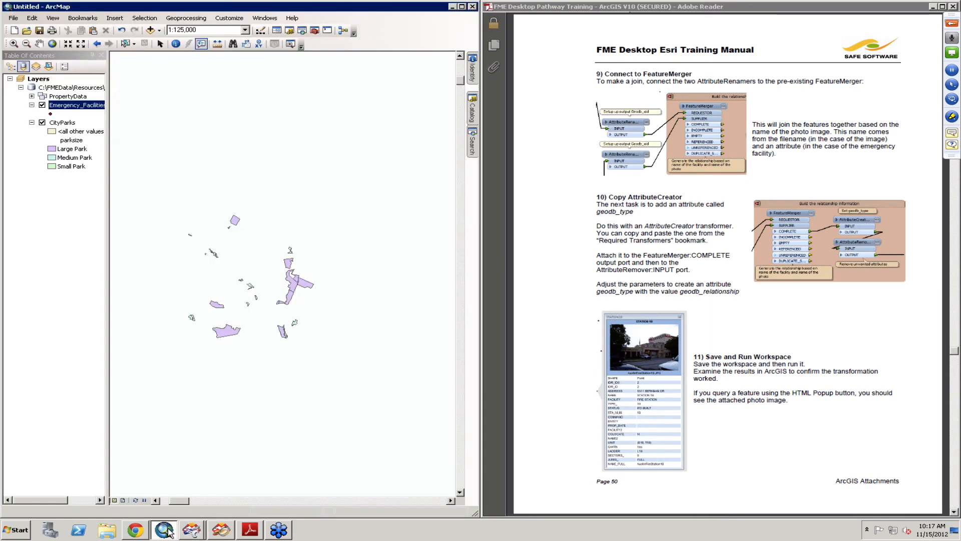
{"action": "left_click", "coordinate": [32, 96]}
{"action": "left_click", "coordinate": [32, 97]}
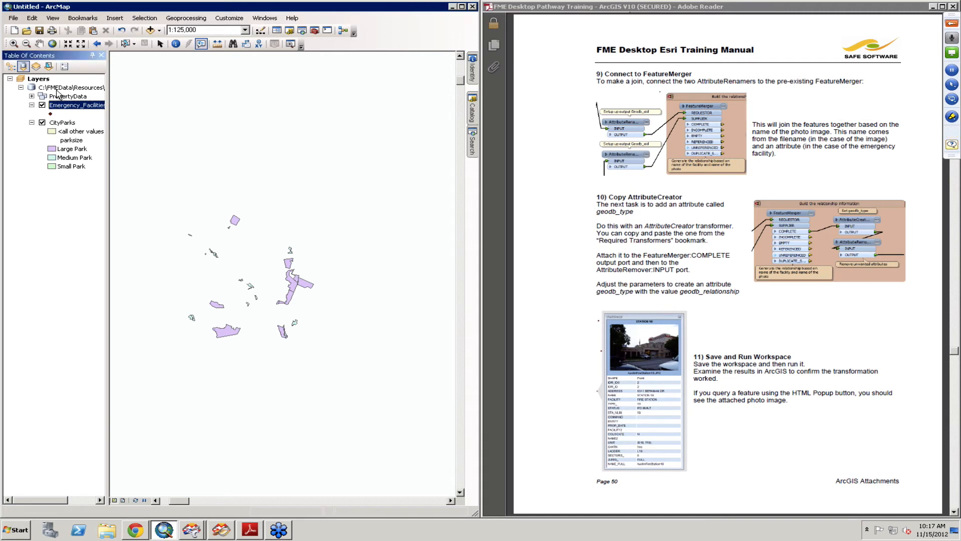
{"action": "right_click", "coordinate": [58, 90]}
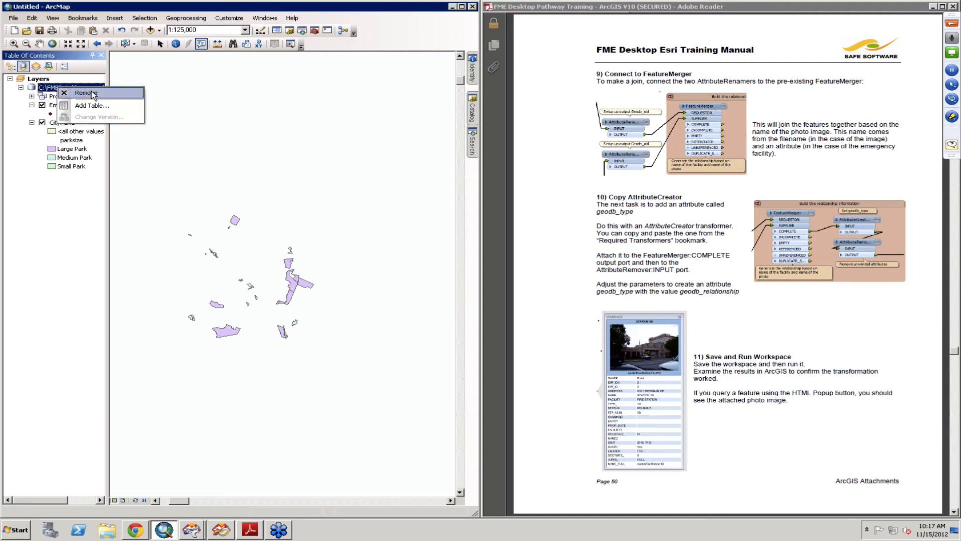
{"action": "left_click", "coordinate": [89, 92]}
- Add the Emergency_Facilities feature class from the CityData.gdb catalog to the empty map
{"action": "mouse_move", "coordinate": [473, 73]}
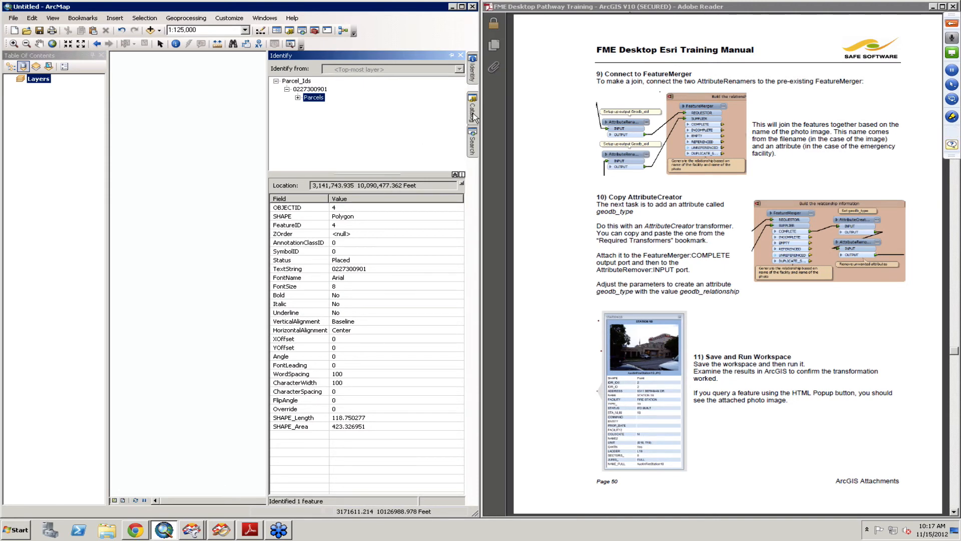
{"action": "mouse_move", "coordinate": [475, 117]}
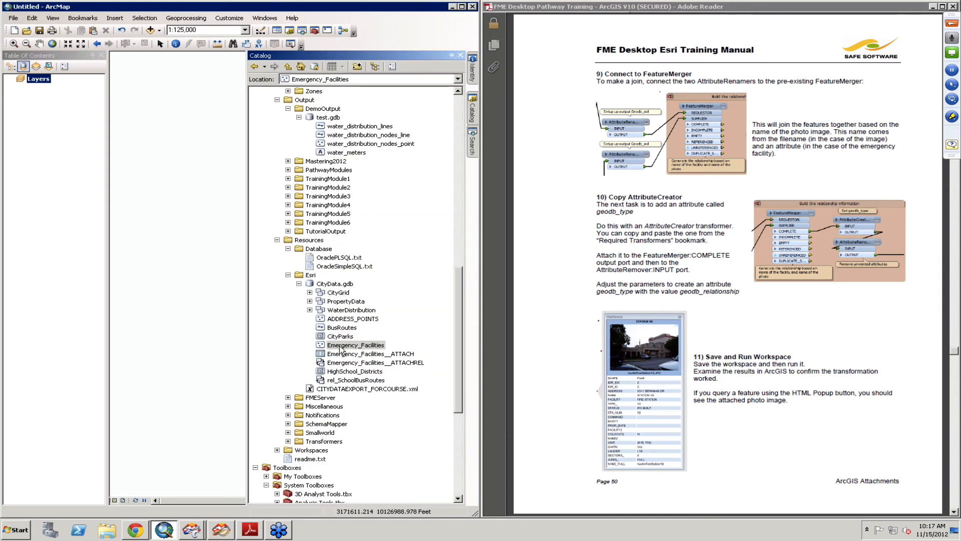
{"action": "left_click_drag", "start_coordinate": [340, 347], "coordinate": [217, 314]}
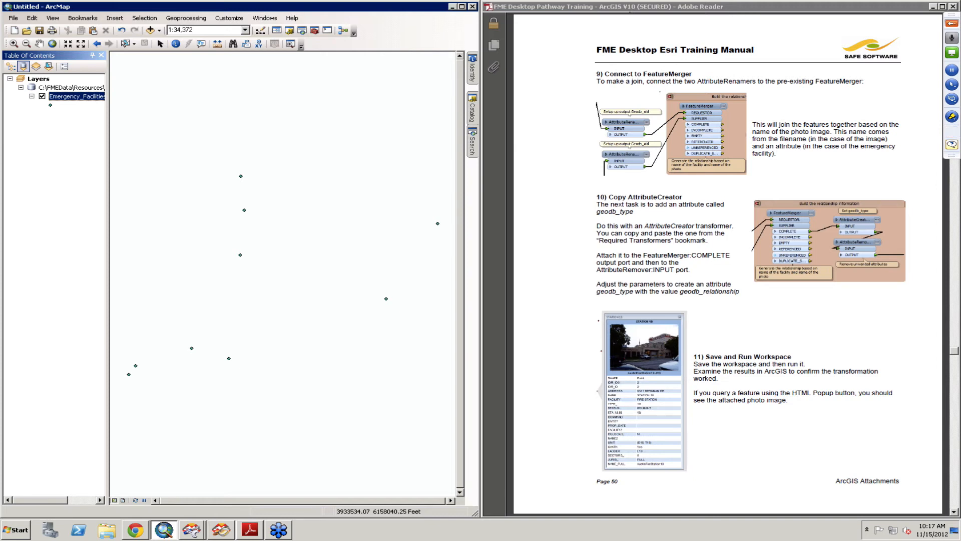
- Query two facility points with the HTML Popup tool to view their attached photos
{"action": "left_click", "coordinate": [201, 43]}
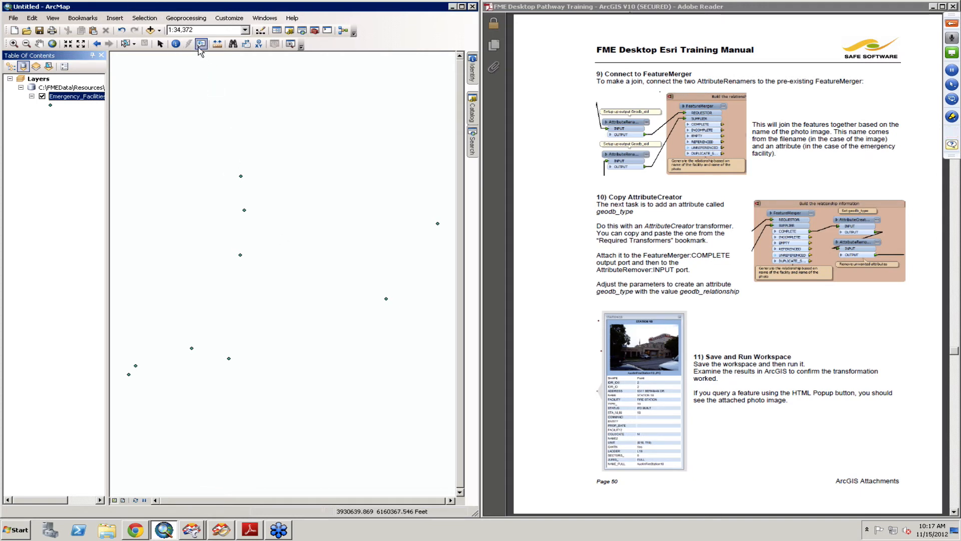
{"action": "left_click", "coordinate": [241, 177]}
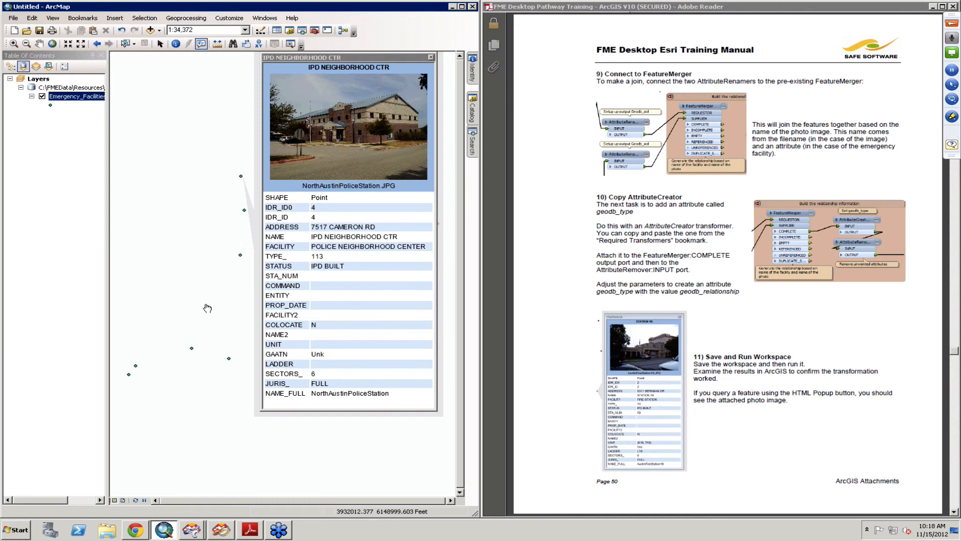
{"action": "left_click", "coordinate": [191, 349]}
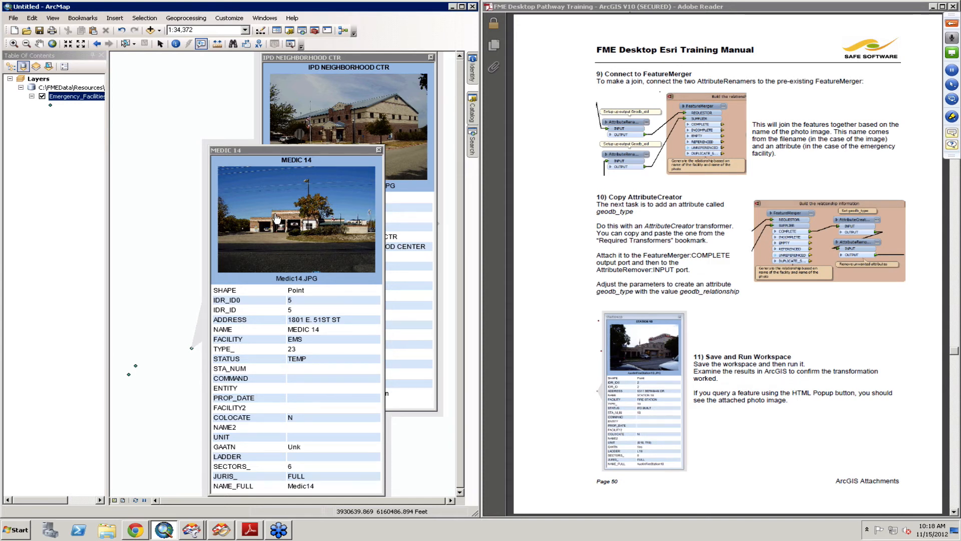
- Scroll the training manual to the Database Transformers page
{"action": "left_click", "coordinate": [780, 347]}
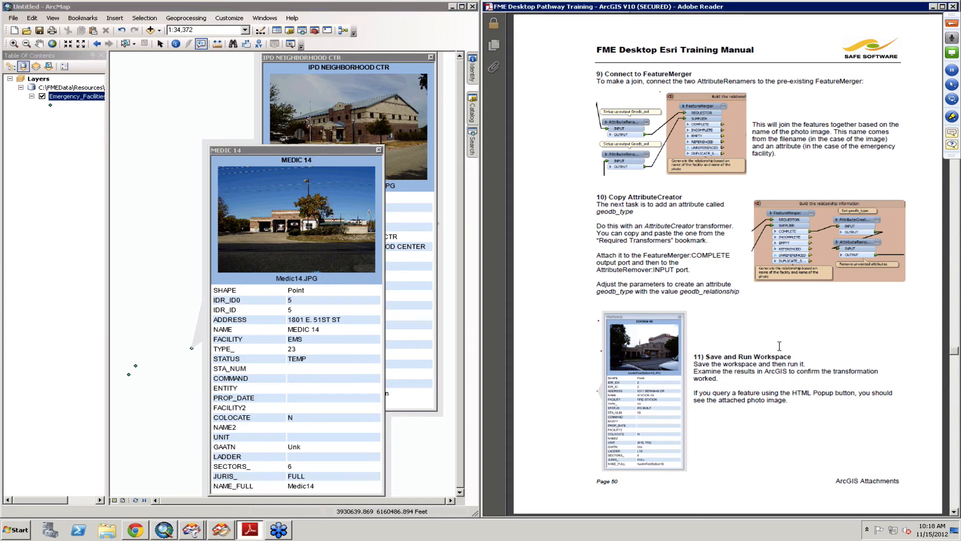
{"action": "scroll", "coordinate": [779, 346], "scroll_direction": "down", "scroll_amount": 1}
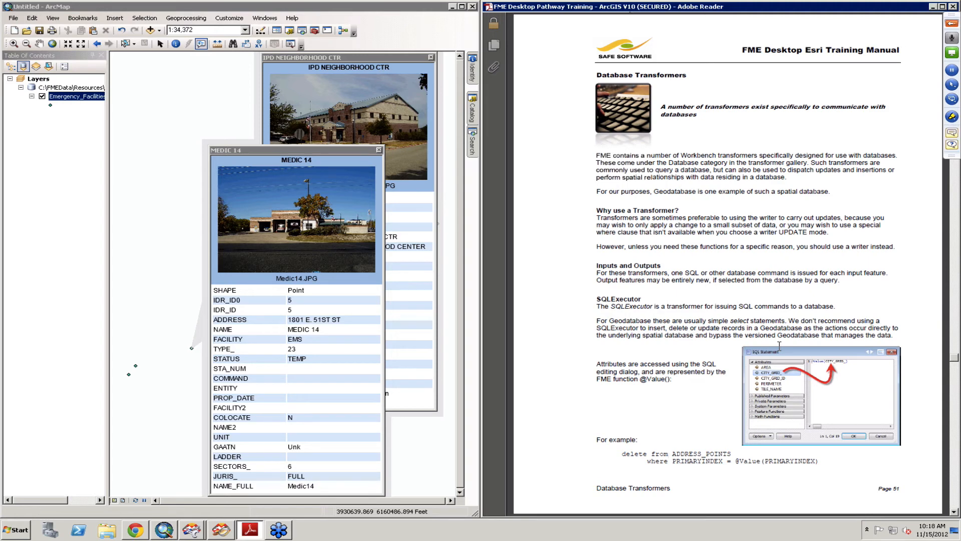
- Expand the Database category of the Transformer Gallery to browse its transformers
{"action": "left_click", "coordinate": [192, 533]}
{"action": "left_click", "coordinate": [189, 495]}
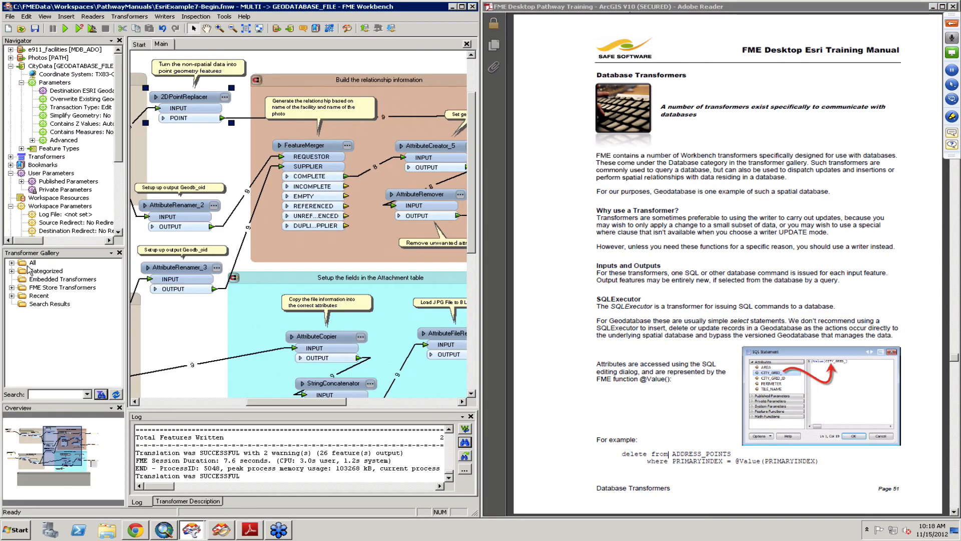
{"action": "left_click", "coordinate": [12, 271]}
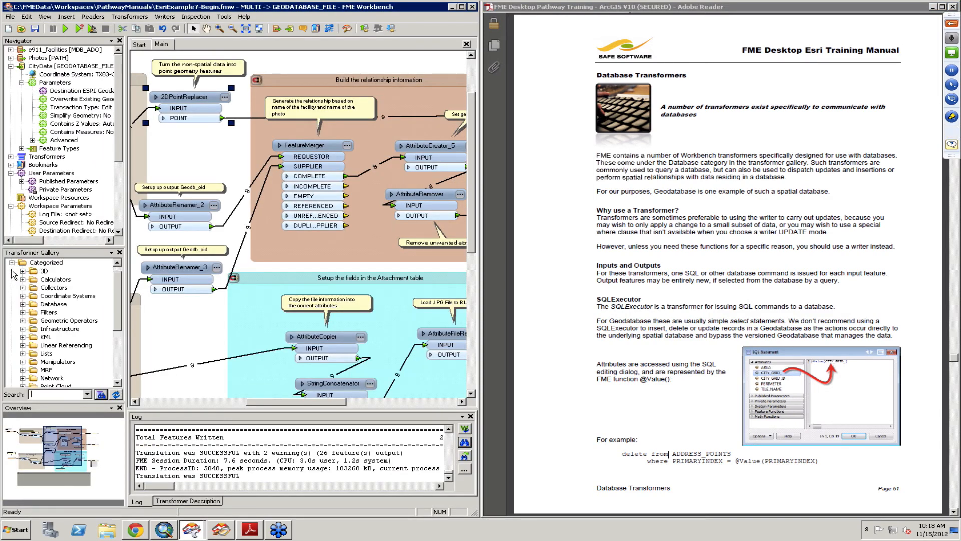
{"action": "left_click", "coordinate": [23, 304]}
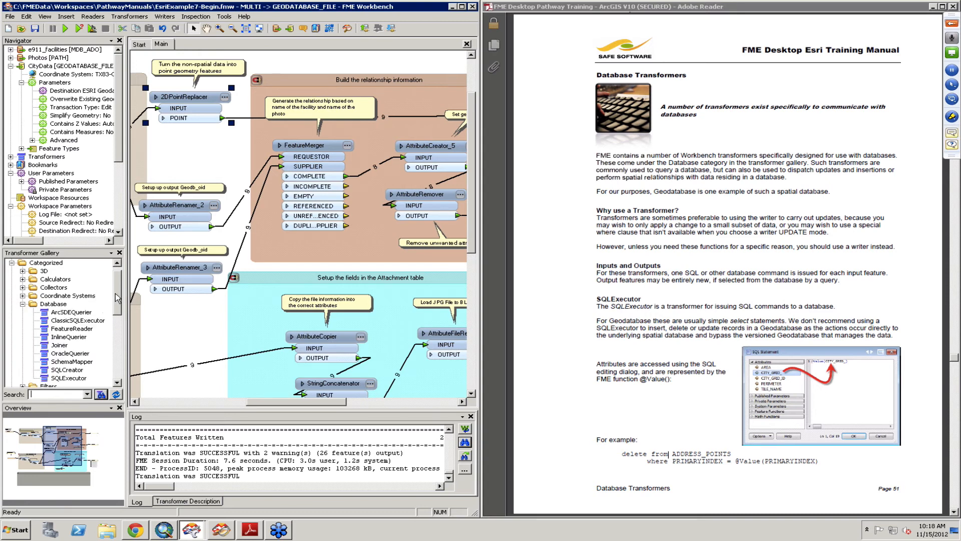
{"action": "left_click_drag", "start_coordinate": [116, 294], "coordinate": [116, 298]}
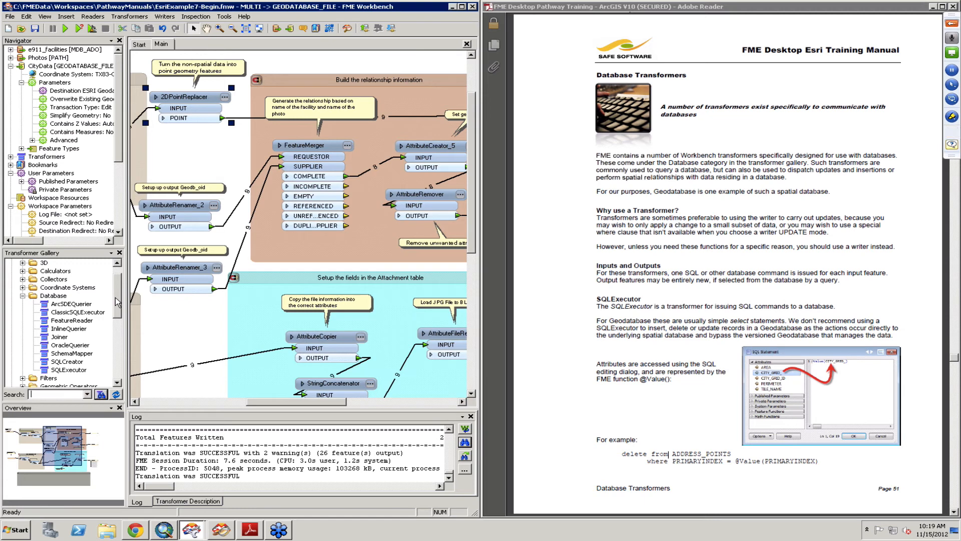
- Scroll the manual to the ArcSDEQuerier and FeatureReader sections
{"action": "left_click", "coordinate": [773, 331]}
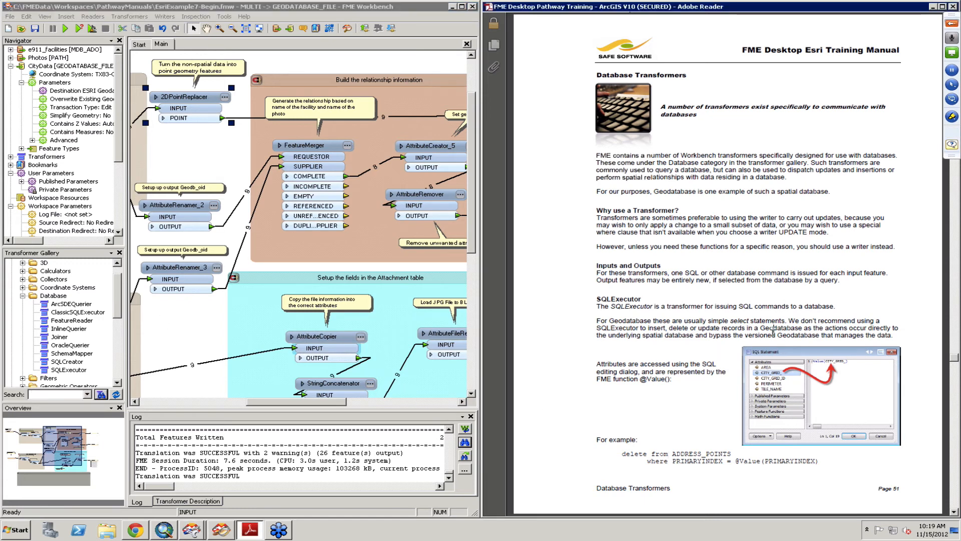
{"action": "scroll", "coordinate": [774, 331], "scroll_direction": "down", "scroll_amount": 3}
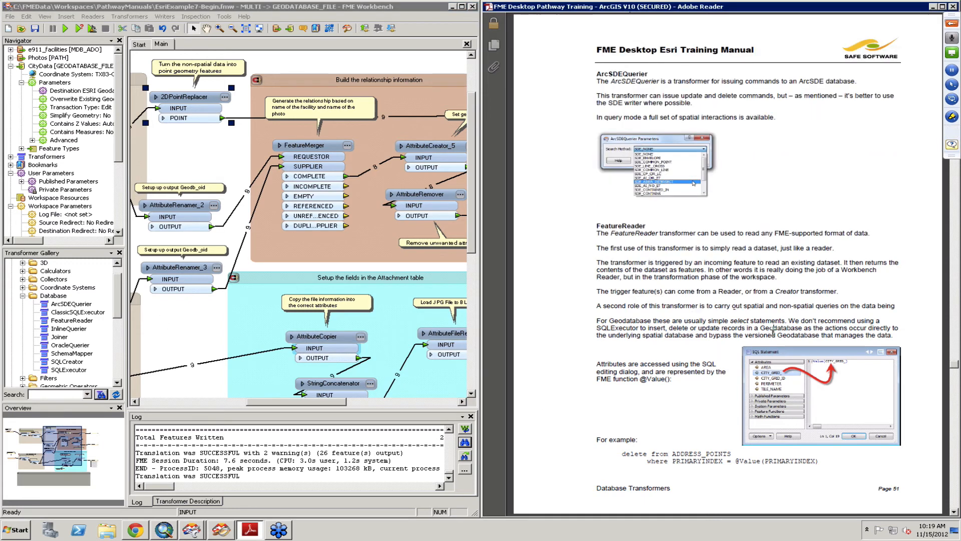
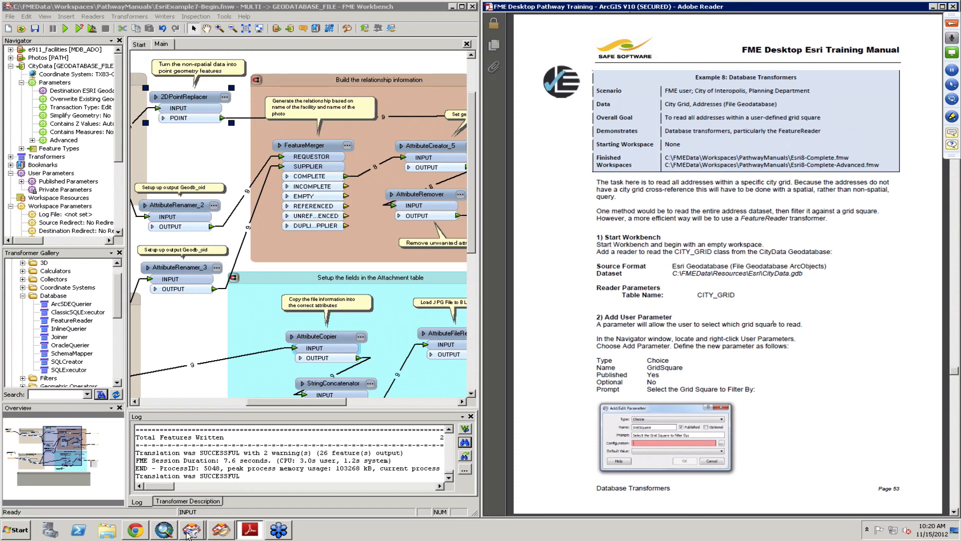
- Start a new blank workspace
{"action": "left_click", "coordinate": [199, 498]}
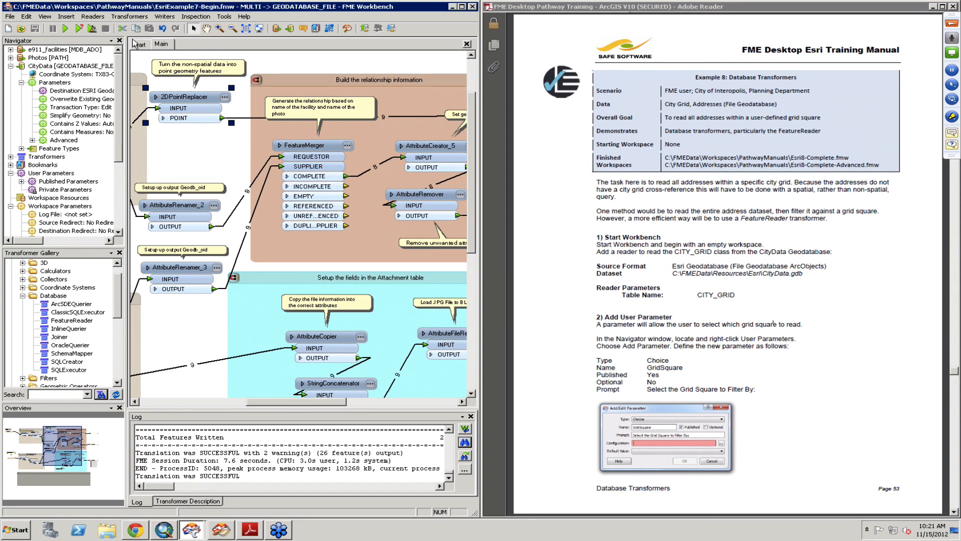
{"action": "left_click", "coordinate": [138, 44]}
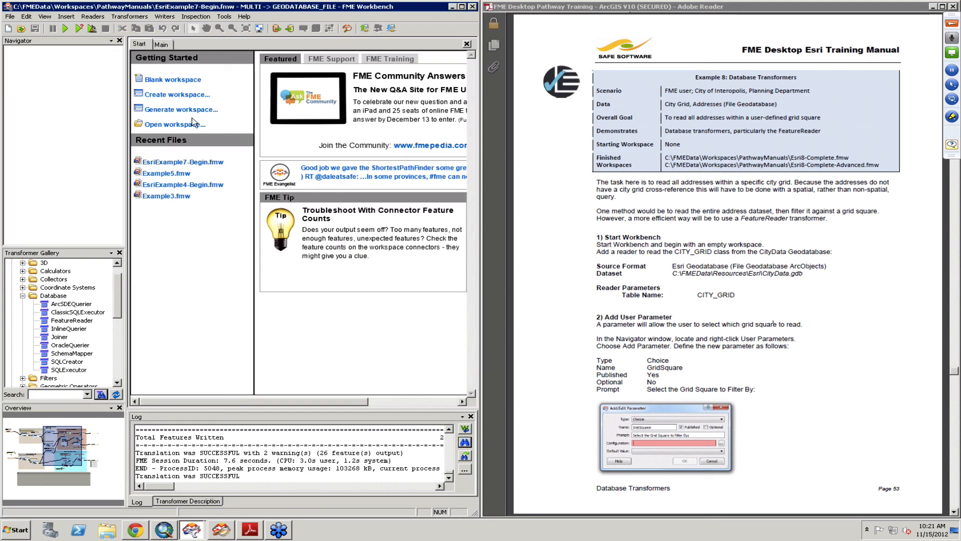
{"action": "left_click", "coordinate": [171, 82]}
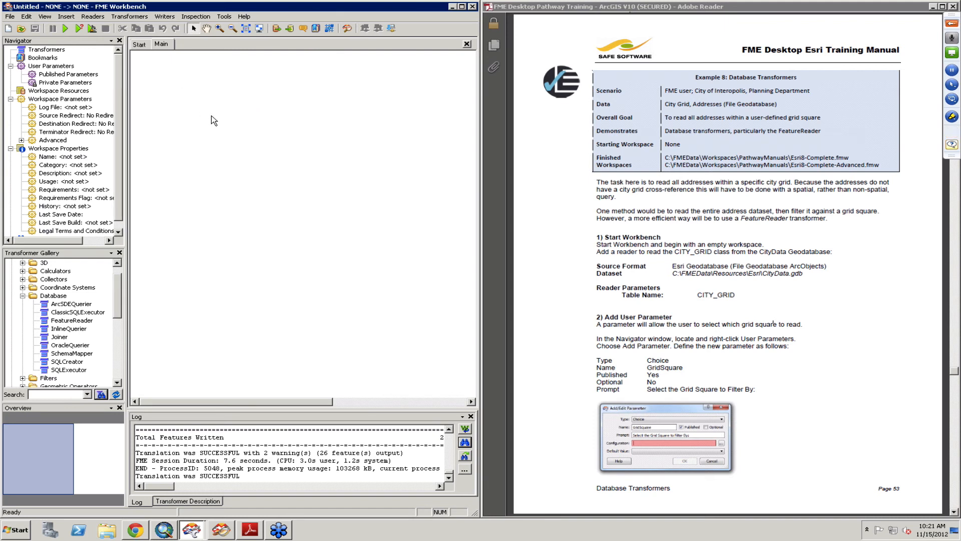
- Add an Esri Geodatabase (File Geodatabase ArcObjects) reader for CityData.gdb, restricting its table list to CITY_GRID
{"action": "left_click", "coordinate": [95, 17]}
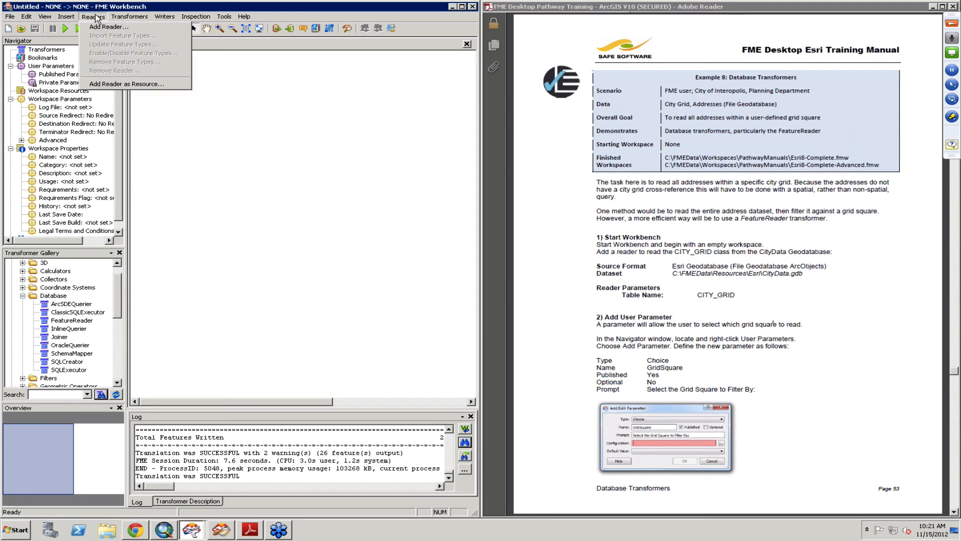
{"action": "left_click", "coordinate": [107, 26]}
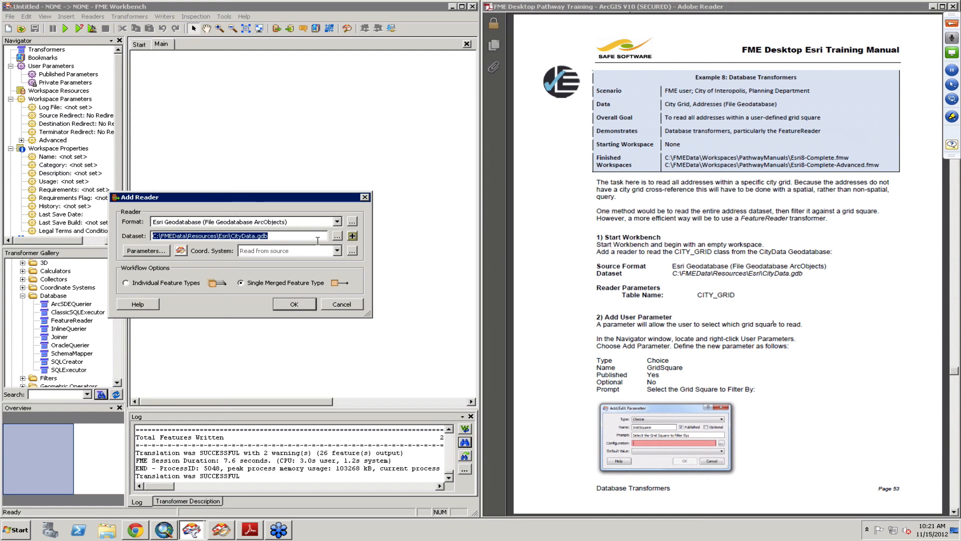
{"action": "left_click", "coordinate": [154, 253]}
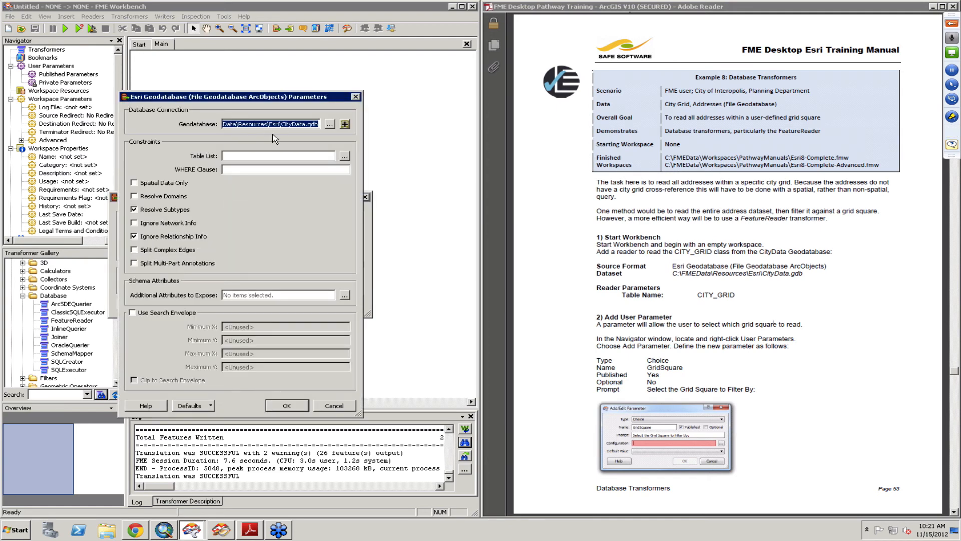
{"action": "left_click", "coordinate": [344, 157]}
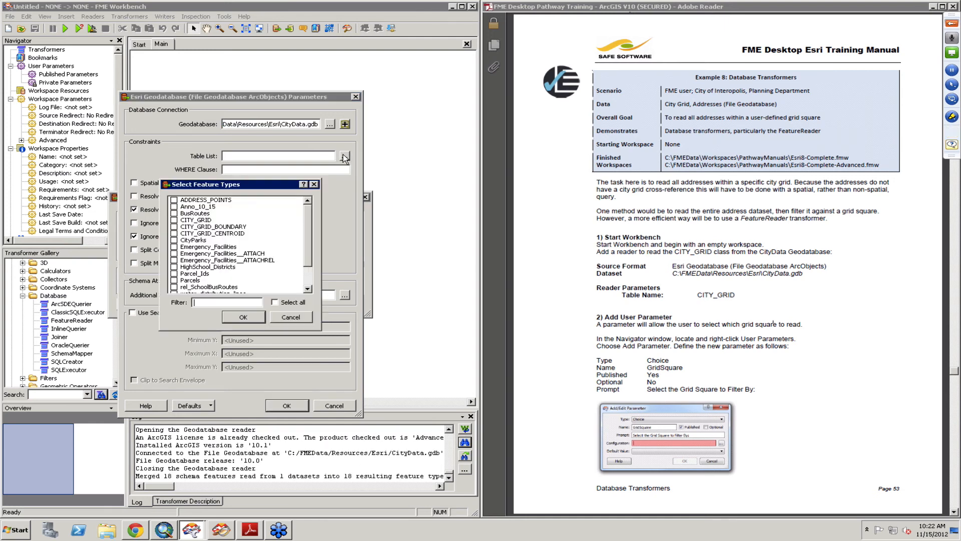
{"action": "left_click", "coordinate": [205, 220]}
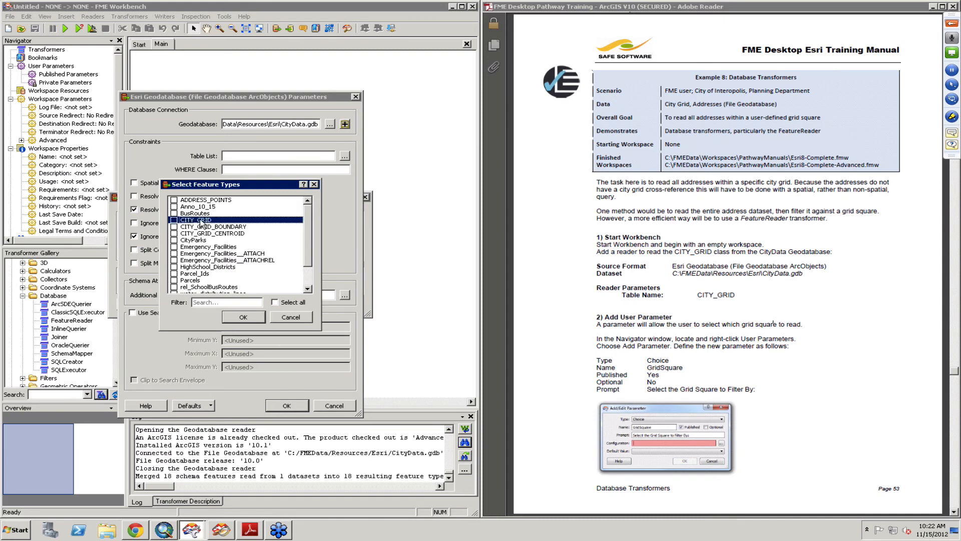
{"action": "left_click", "coordinate": [244, 317]}
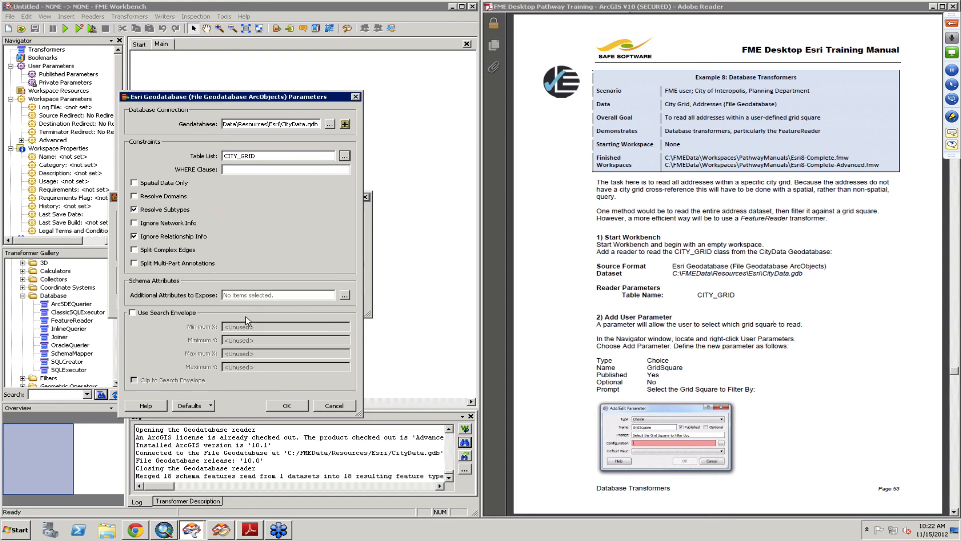
{"action": "left_click", "coordinate": [287, 405]}
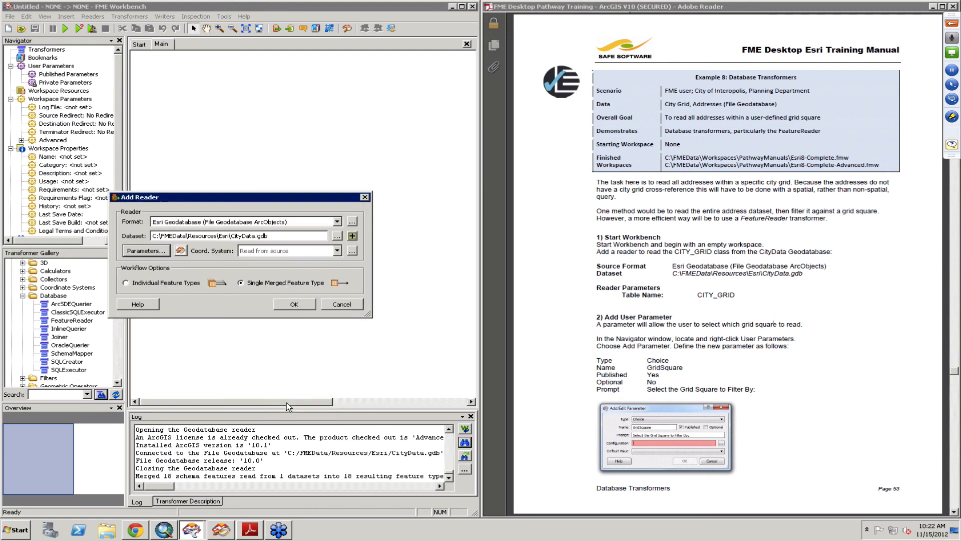
{"action": "left_click", "coordinate": [195, 286]}
{"action": "left_click", "coordinate": [287, 304]}
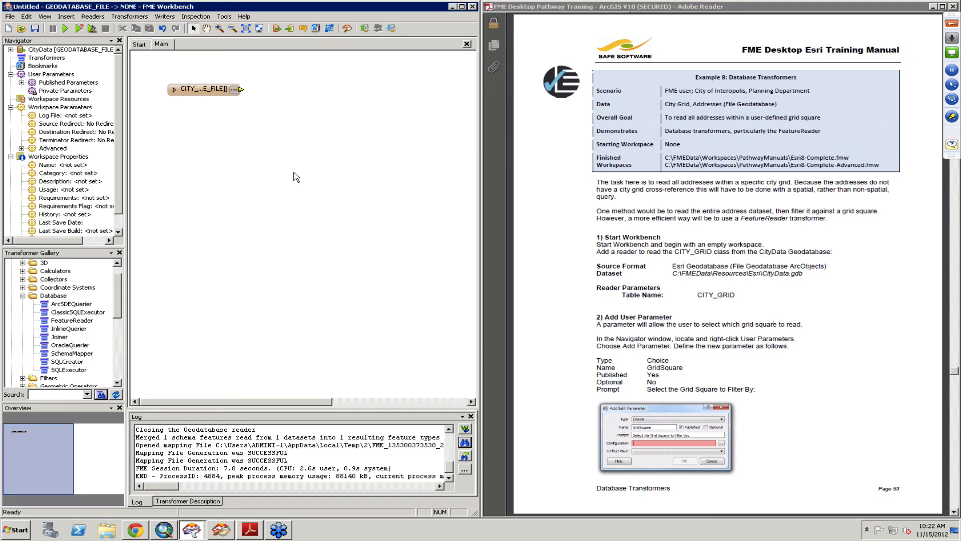
- Add a published, non-optional Choice user parameter named GridSquare with the prompt "Select the Grid Square to Filter By:"
{"action": "left_click", "coordinate": [10, 50]}
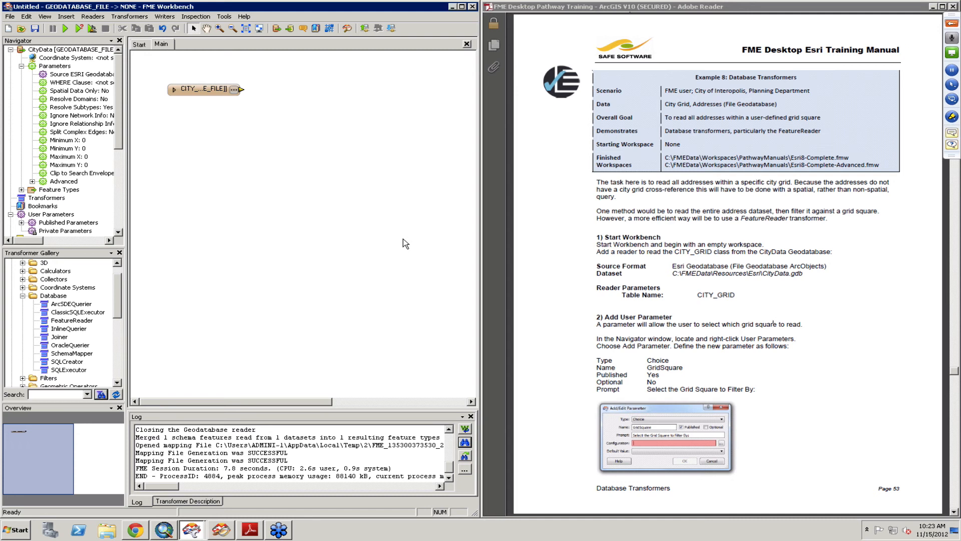
{"action": "left_click", "coordinate": [211, 91]}
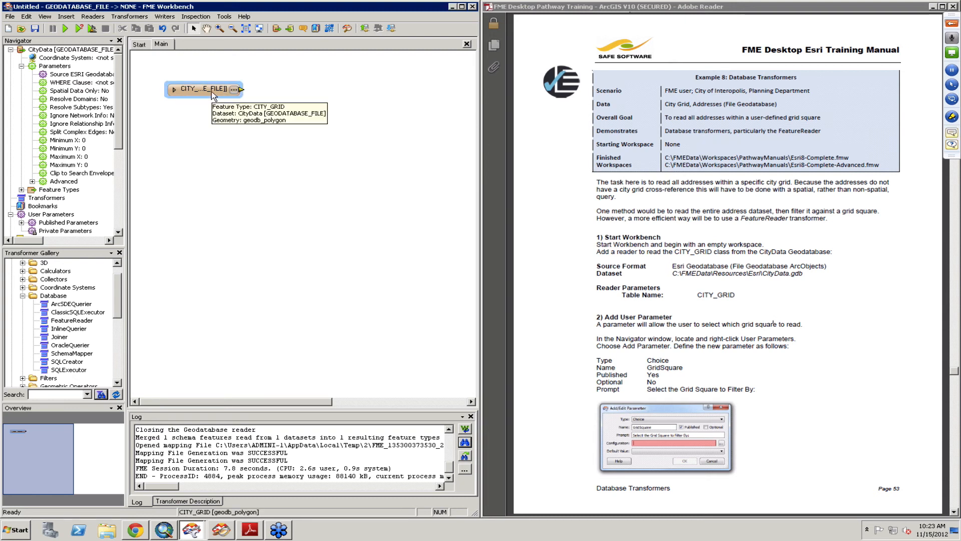
{"action": "right_click", "coordinate": [60, 215]}
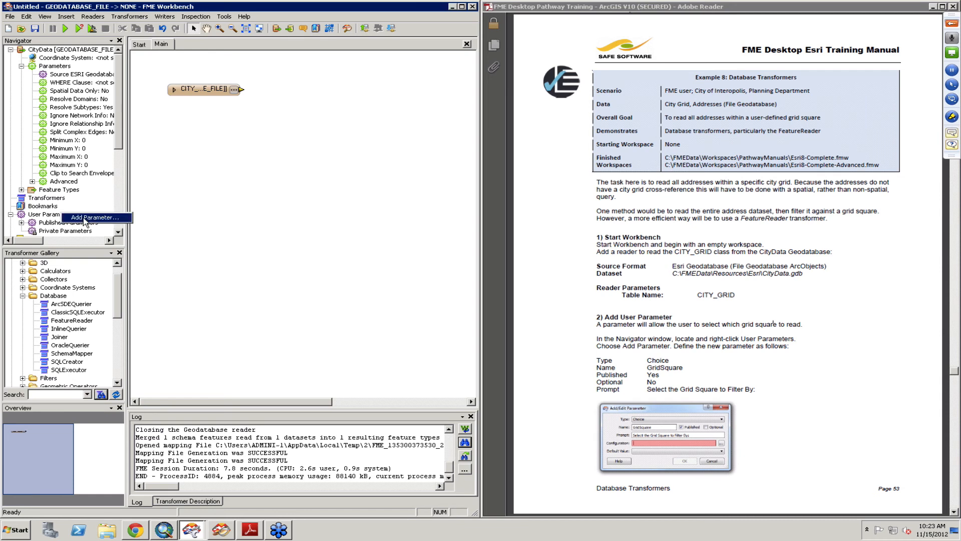
{"action": "left_click", "coordinate": [85, 218]}
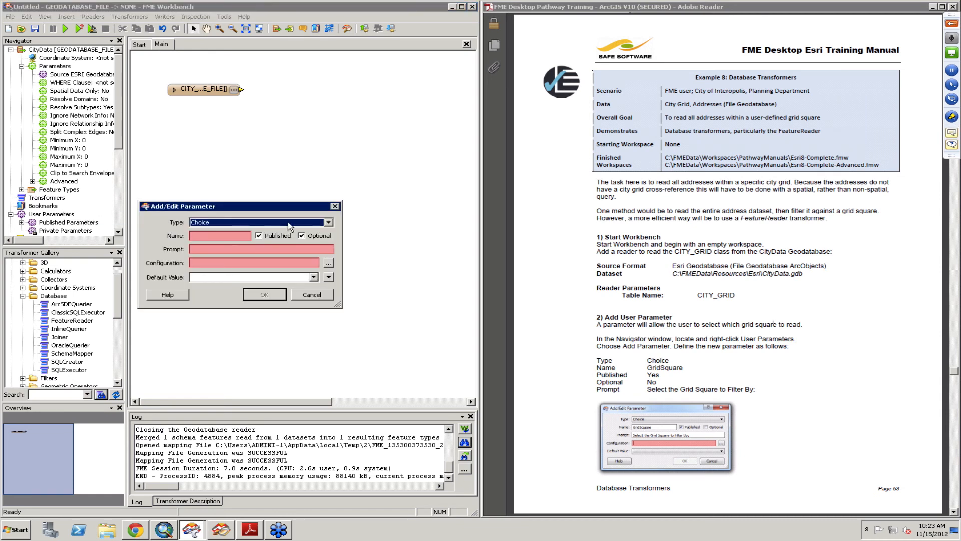
{"action": "left_click", "coordinate": [205, 237]}
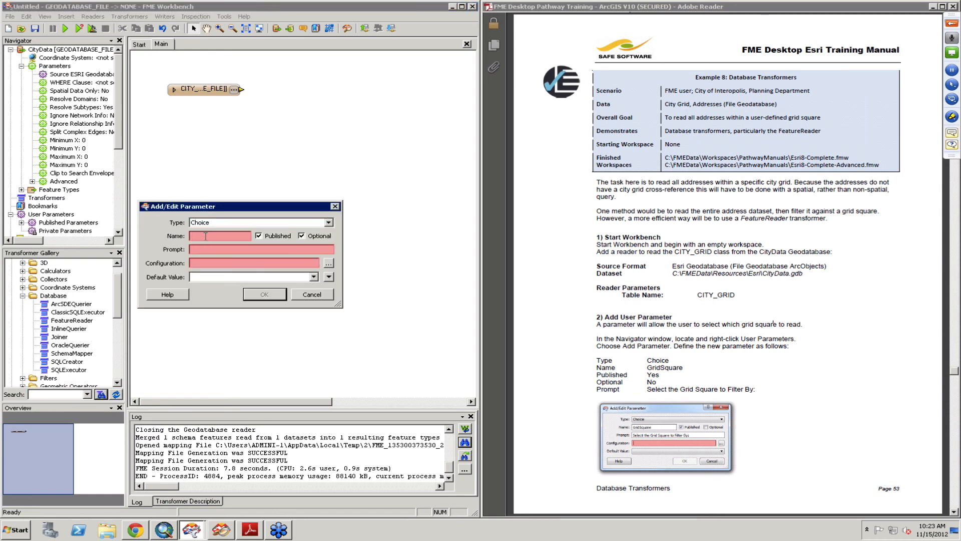
{"action": "type", "text": "Grid"}
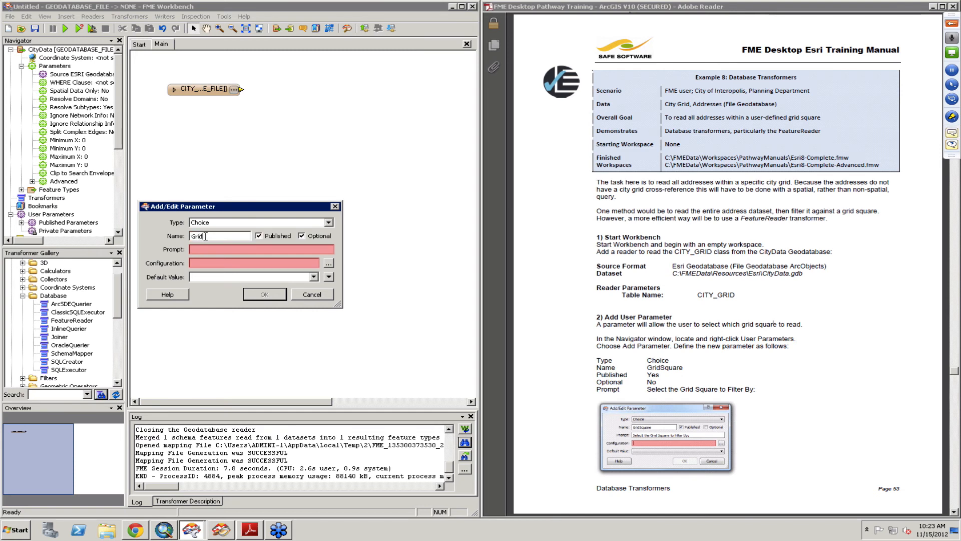
{"action": "type", "text": "Square"}
{"action": "key", "text": "Tab"}
{"action": "key", "text": "Tab"}
{"action": "key", "text": "space"}
{"action": "key", "text": "Tab"}
{"action": "type", "text": "S"}
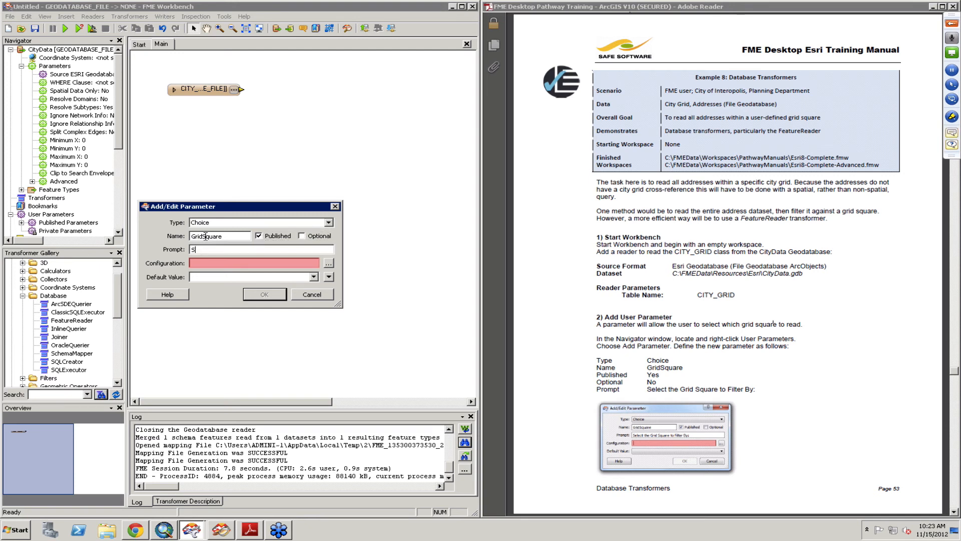
{"action": "type", "text": "elect the Grid Square to Filt"}
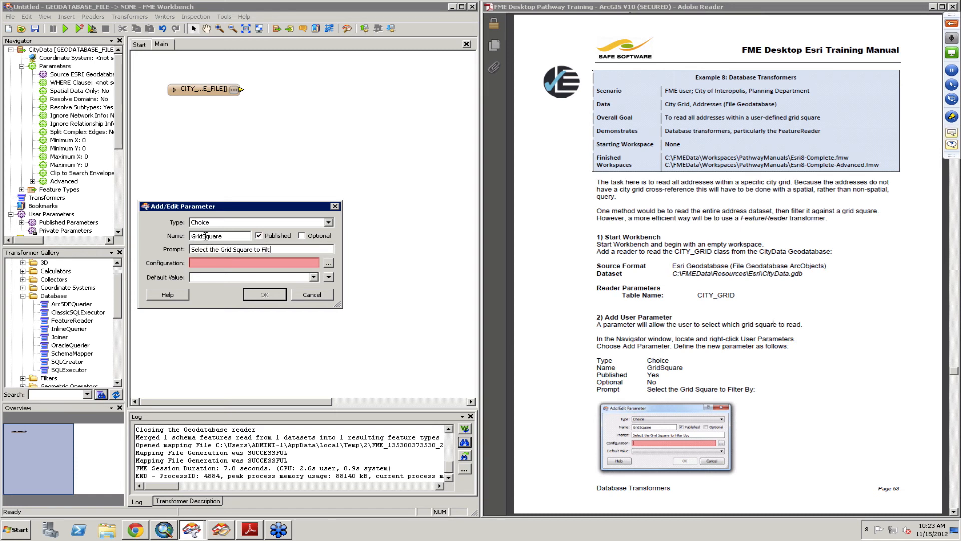
{"action": "type", "text": "er By:"}
- Open the choice list import wizard and point it at the CityData Esri File Geodatabase's CITY_GRID table
{"action": "left_click", "coordinate": [328, 265]}
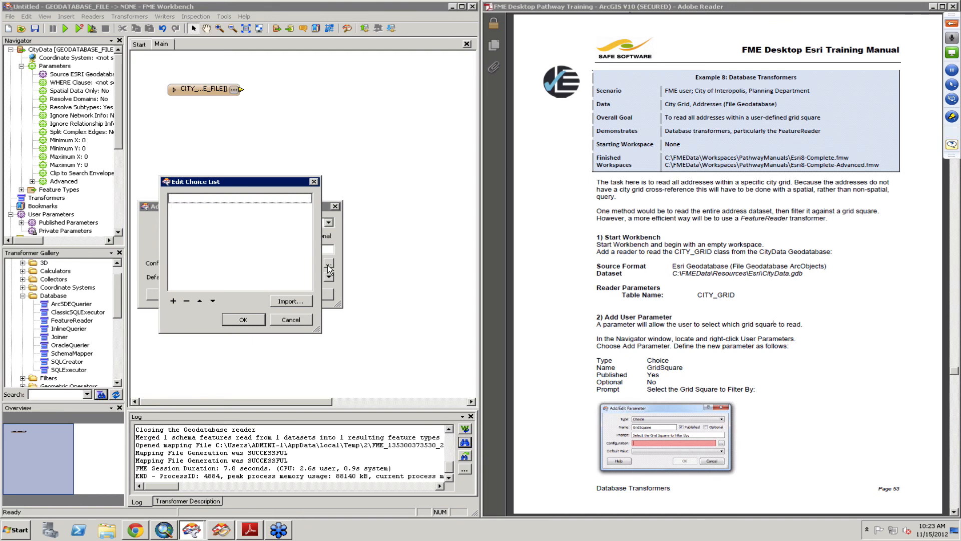
{"action": "left_click", "coordinate": [291, 302]}
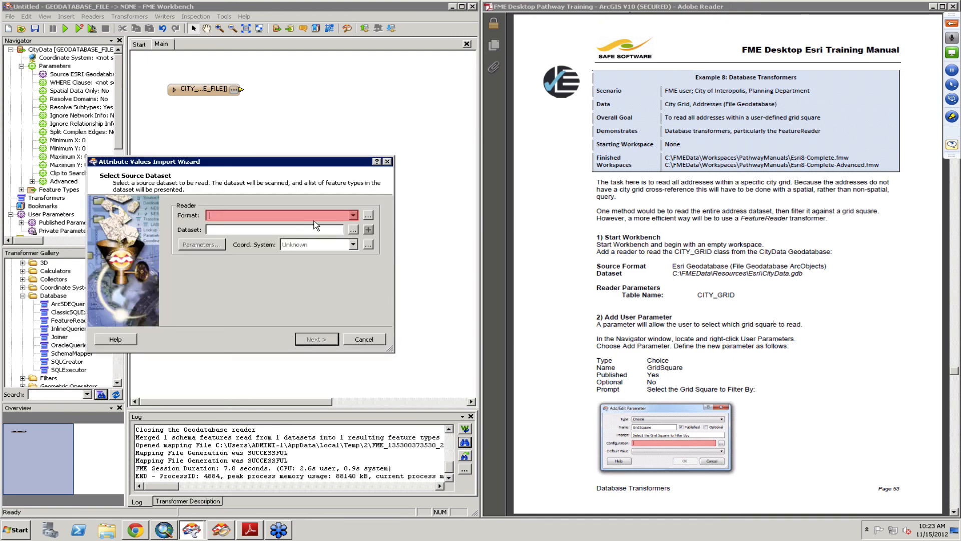
{"action": "type", "text": "geo"}
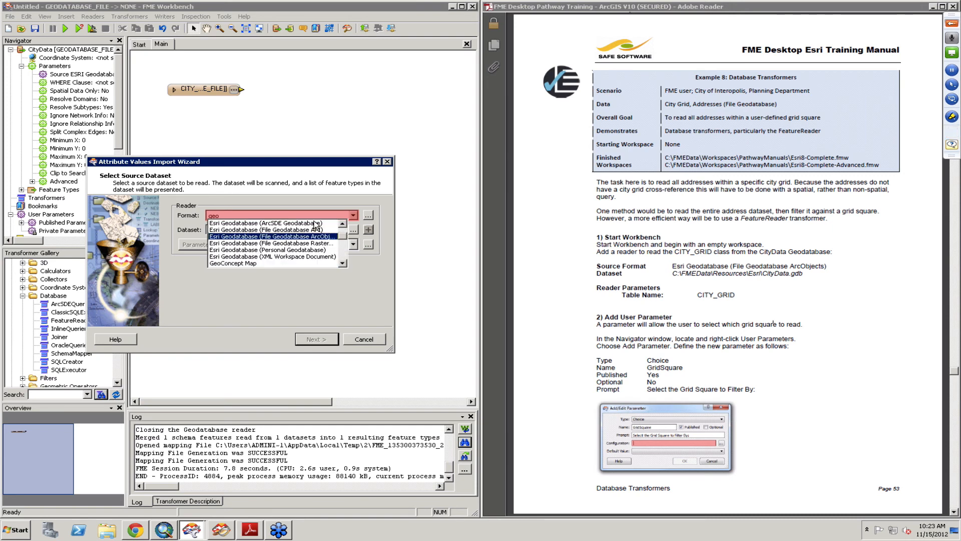
{"action": "key", "text": "Return"}
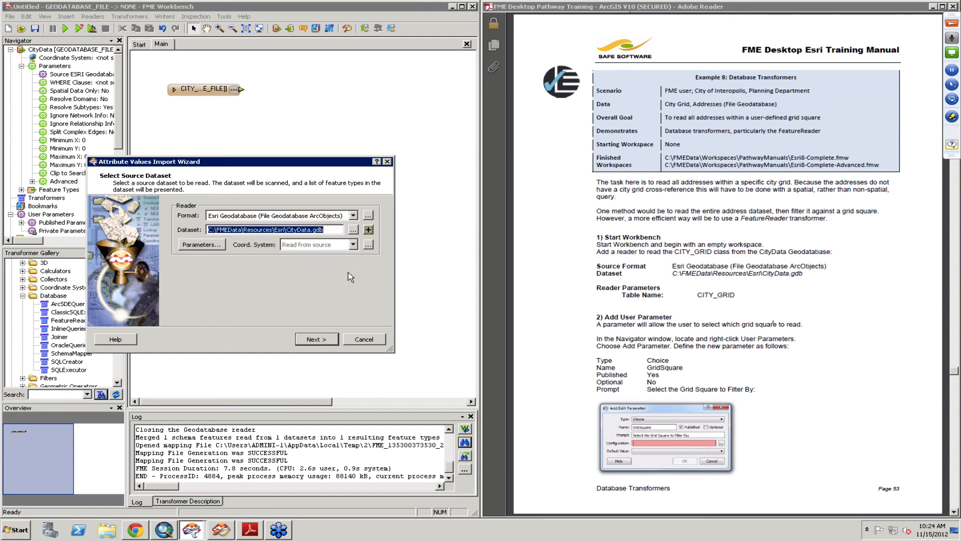
{"action": "left_click", "coordinate": [201, 244]}
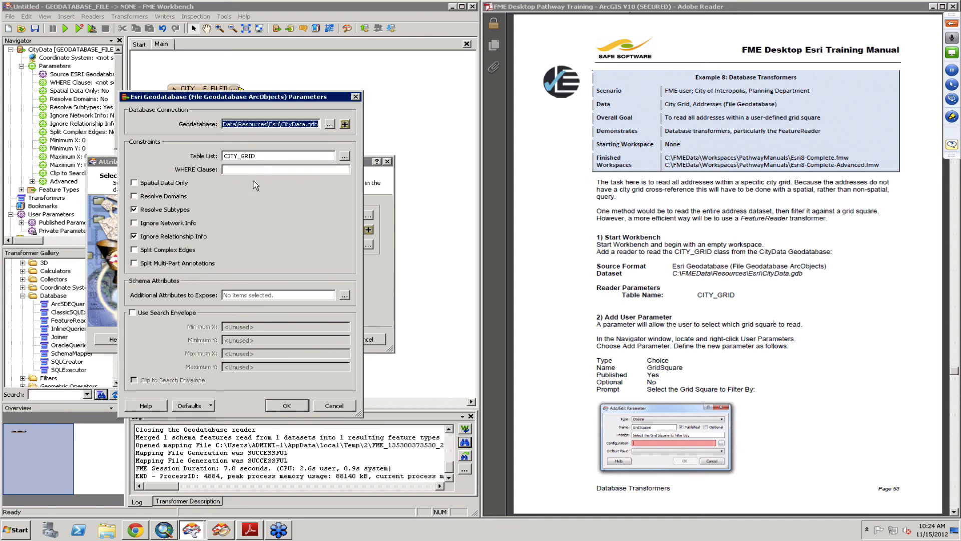
{"action": "left_click", "coordinate": [284, 407]}
{"action": "left_click", "coordinate": [315, 341]}
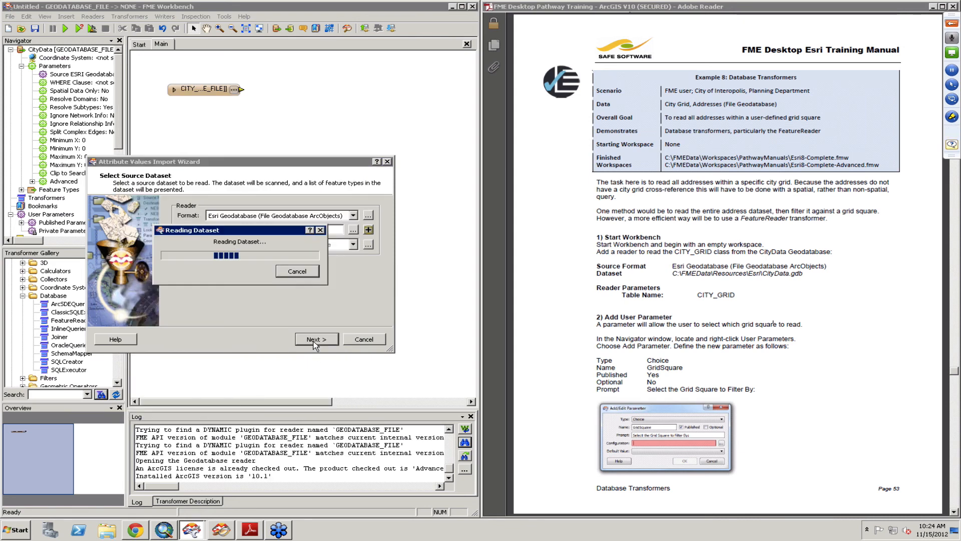
{"action": "left_click", "coordinate": [620, 361]}
{"action": "scroll", "coordinate": [620, 360], "scroll_direction": "down", "scroll_amount": 1}
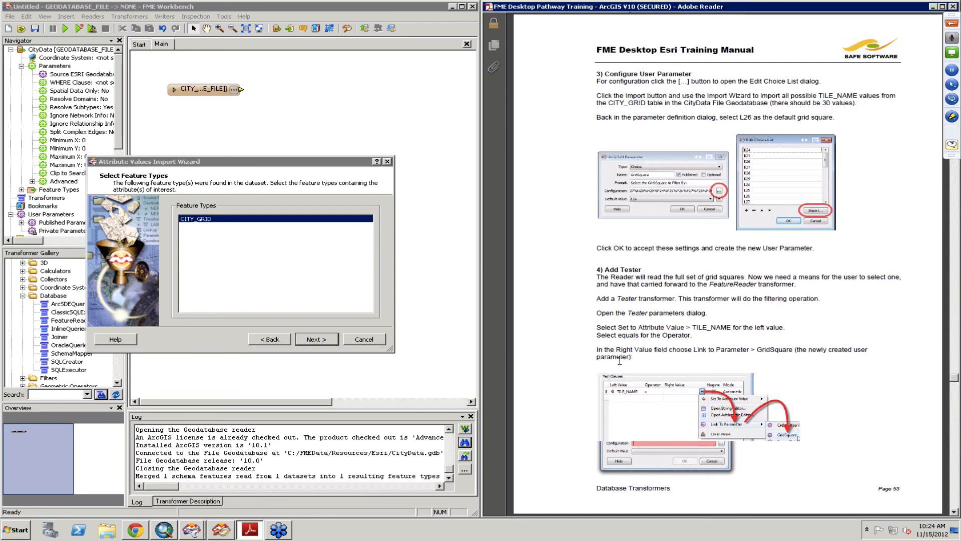
- Import the TILE_NAME attribute values from the CITY_GRID feature type into the choice list
{"action": "left_click", "coordinate": [312, 341]}
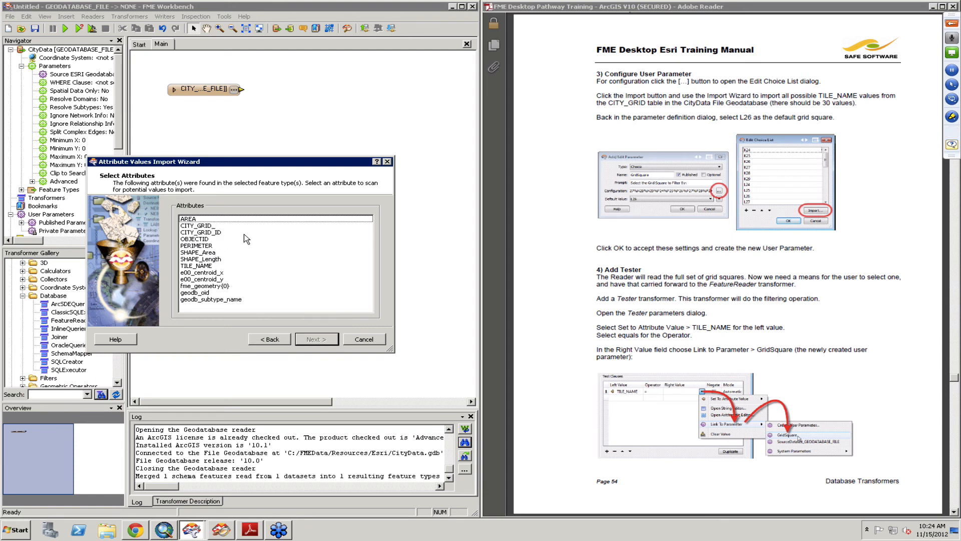
{"action": "left_click", "coordinate": [216, 265]}
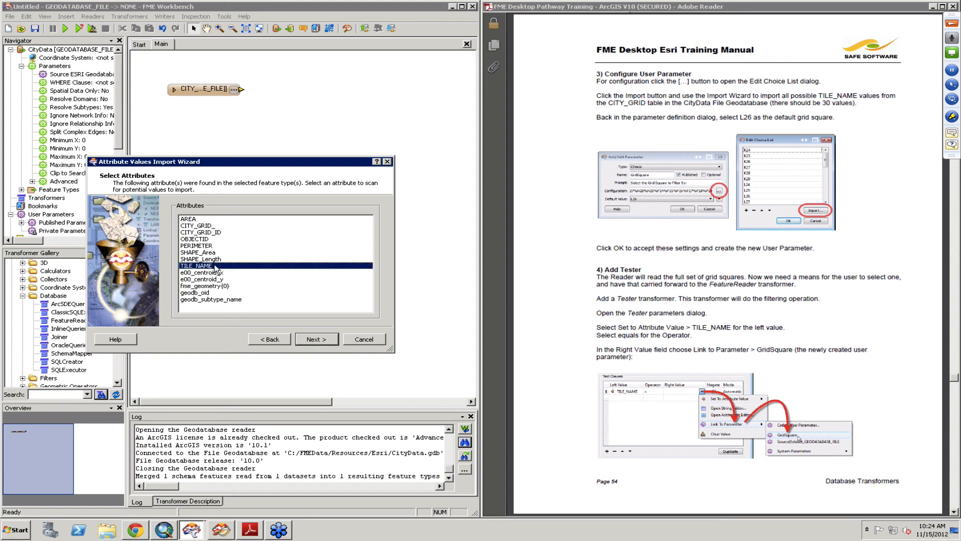
{"action": "left_click", "coordinate": [314, 340]}
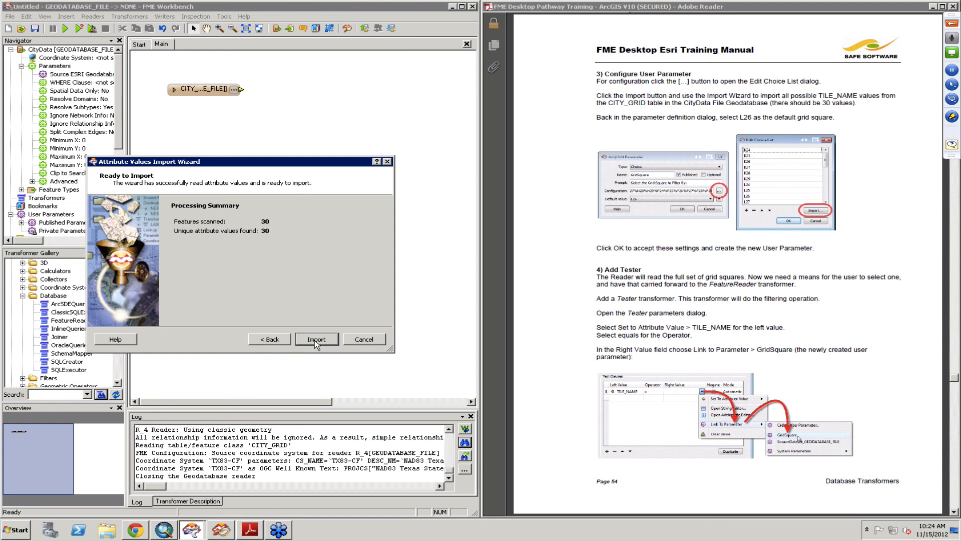
{"action": "left_click", "coordinate": [316, 339]}
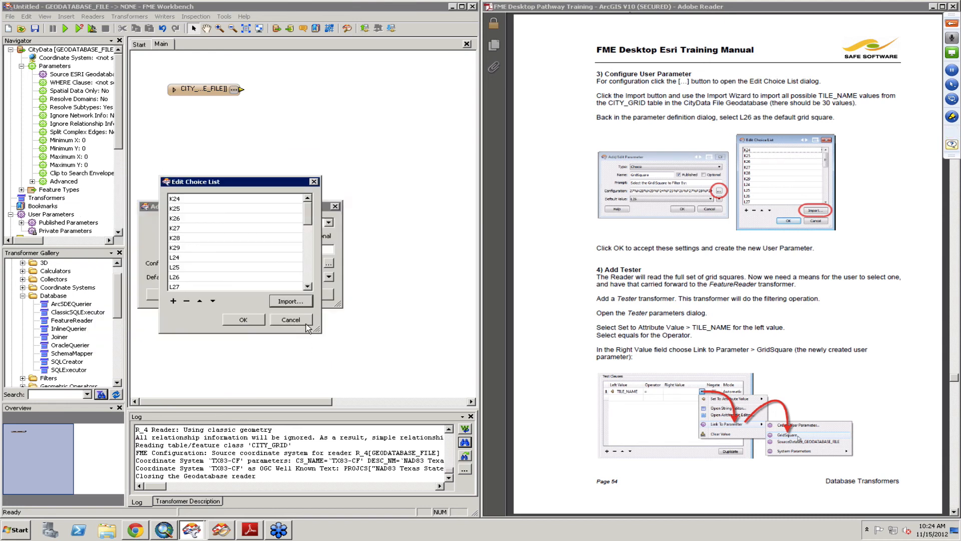
- Accept the imported choice list and finish creating the GridSquare parameter
{"action": "left_click_drag", "start_coordinate": [311, 226], "coordinate": [310, 281]}
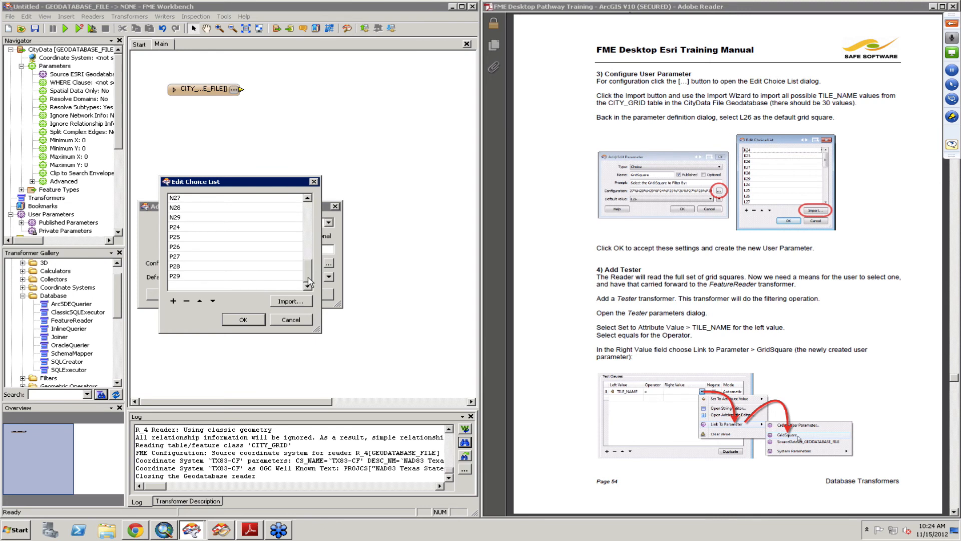
{"action": "left_click", "coordinate": [243, 320]}
{"action": "left_click", "coordinate": [261, 295]}
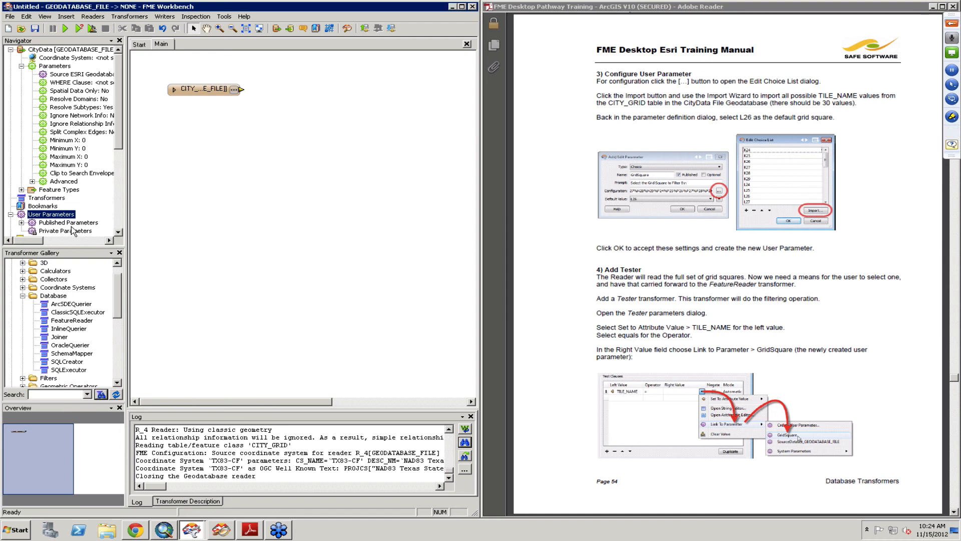
- Add a Tester transformer connected to the CITY_GRID reader feature type
{"action": "left_click", "coordinate": [200, 95]}
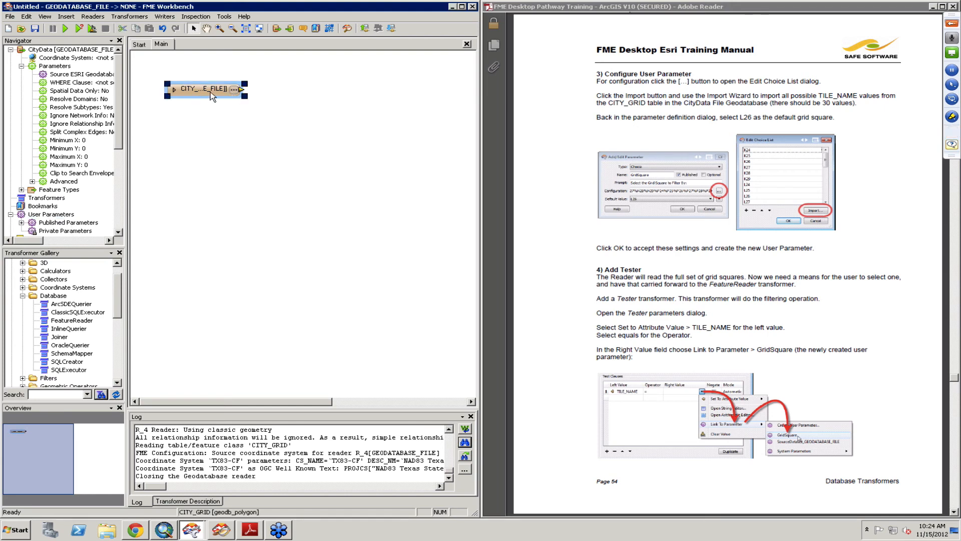
{"action": "type", "text": "tester"}
{"action": "key", "text": "Return"}
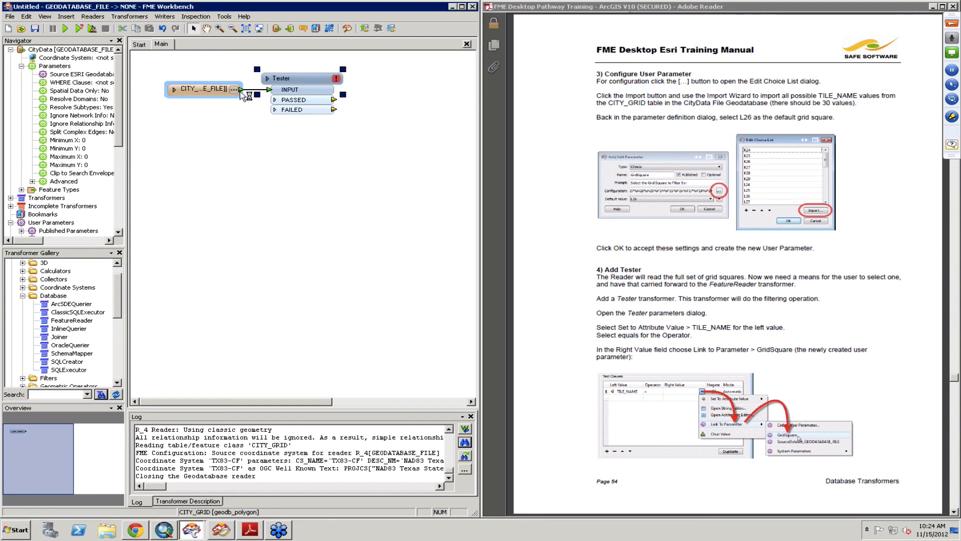
- Open the Tester's parameters and set the test clause's left value to the TILE_NAME attribute with the = operator
{"action": "double_click", "coordinate": [326, 90]}
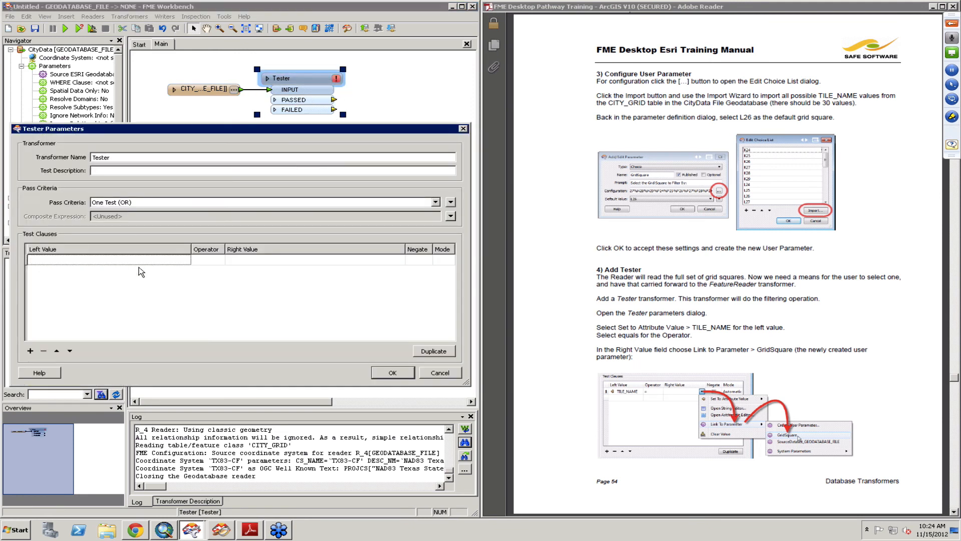
{"action": "left_click", "coordinate": [106, 260]}
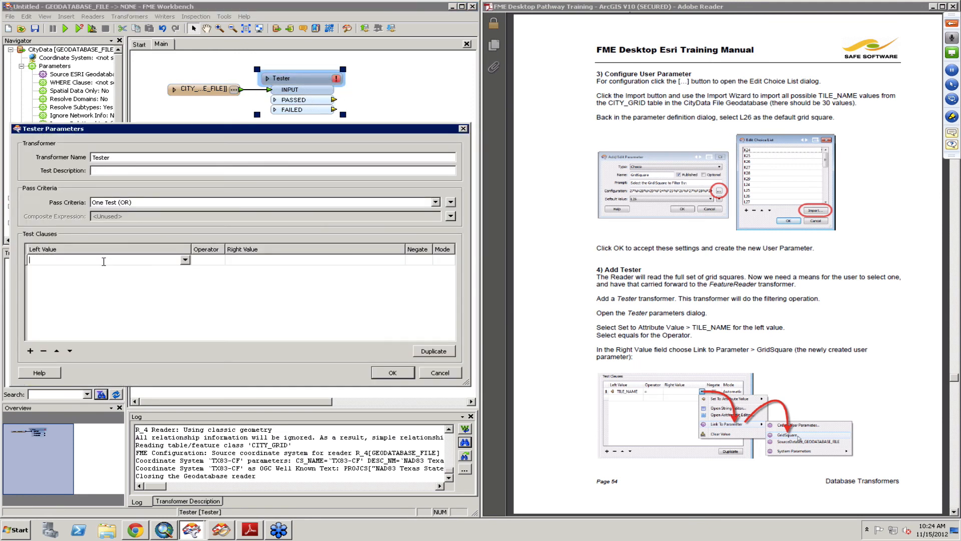
{"action": "left_click", "coordinate": [185, 260]}
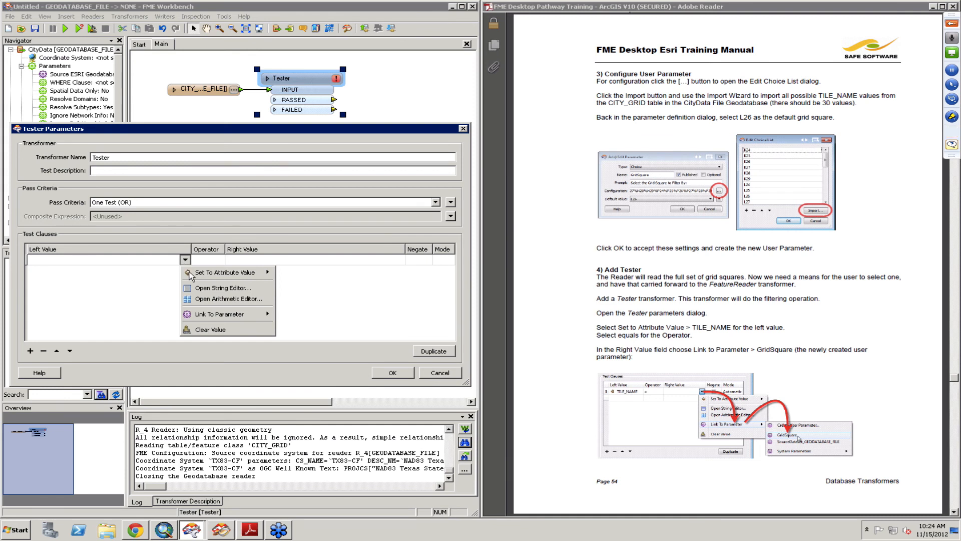
{"action": "left_click", "coordinate": [147, 260]}
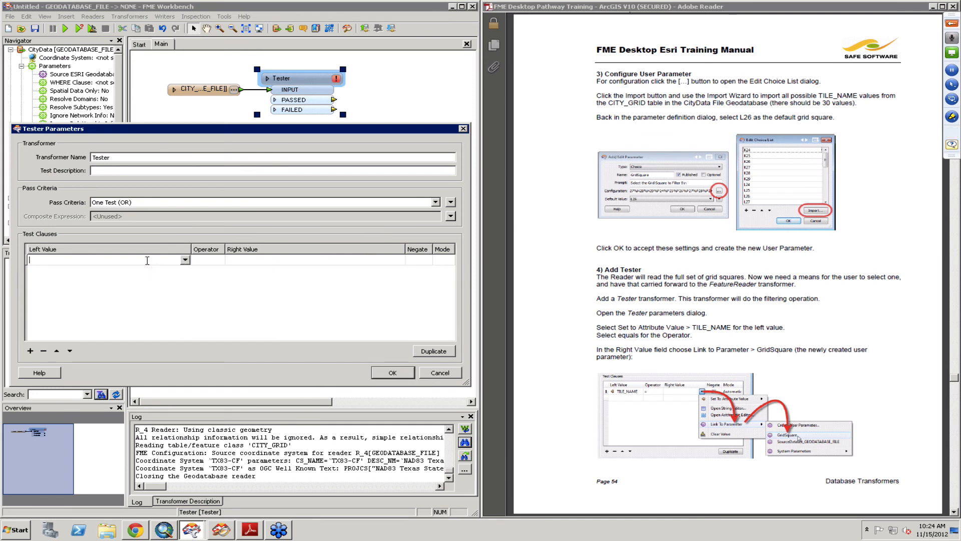
{"action": "type", "text": "T"}
{"action": "key", "text": "Down"}
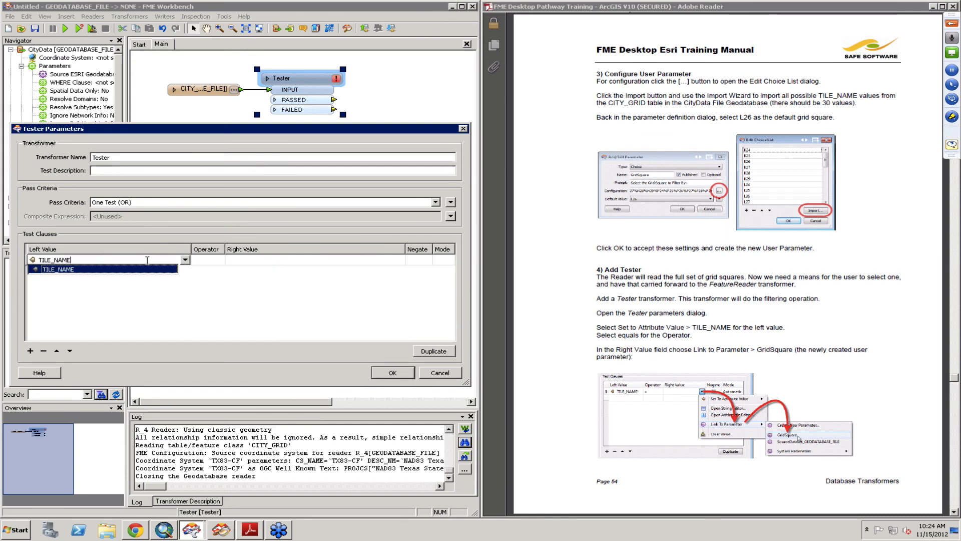
{"action": "left_click", "coordinate": [218, 263]}
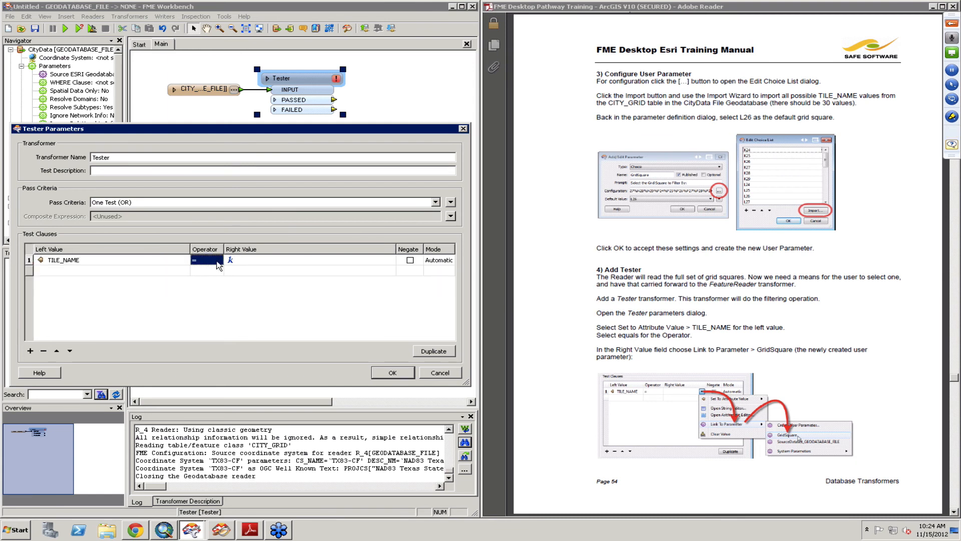
- Link the test clause's right value to the GridSquare user parameter and accept the Tester settings
{"action": "left_click", "coordinate": [251, 262]}
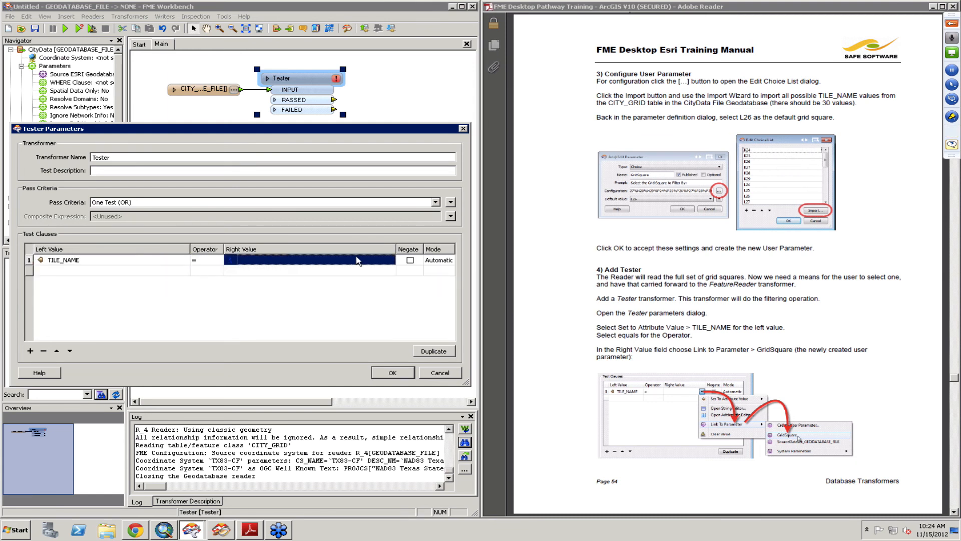
{"action": "left_click", "coordinate": [388, 263]}
{"action": "left_click", "coordinate": [389, 259]}
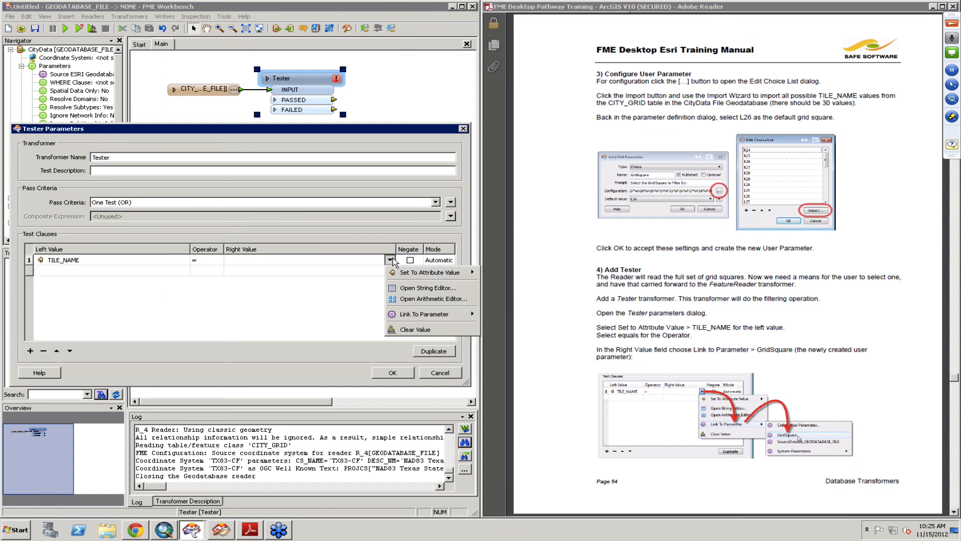
{"action": "mouse_move", "coordinate": [409, 317]}
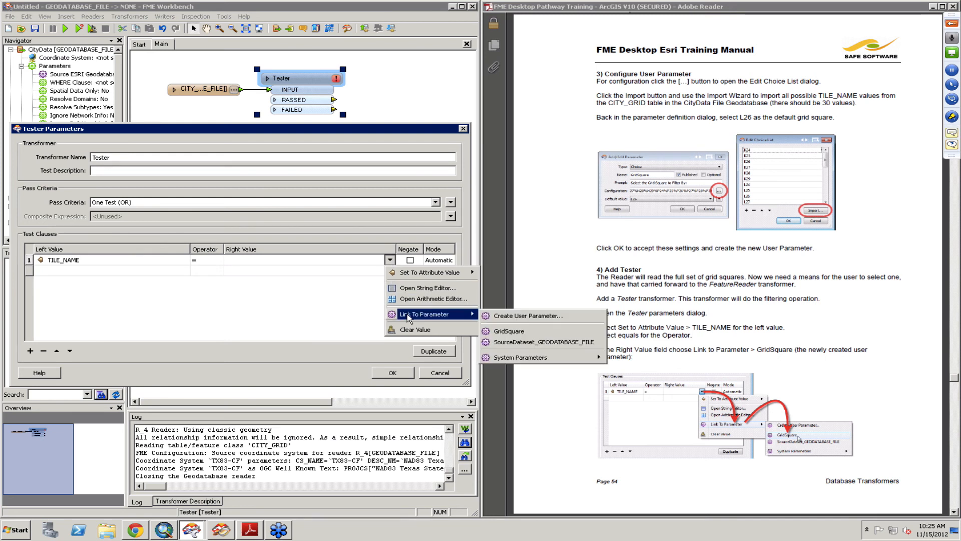
{"action": "left_click", "coordinate": [530, 333]}
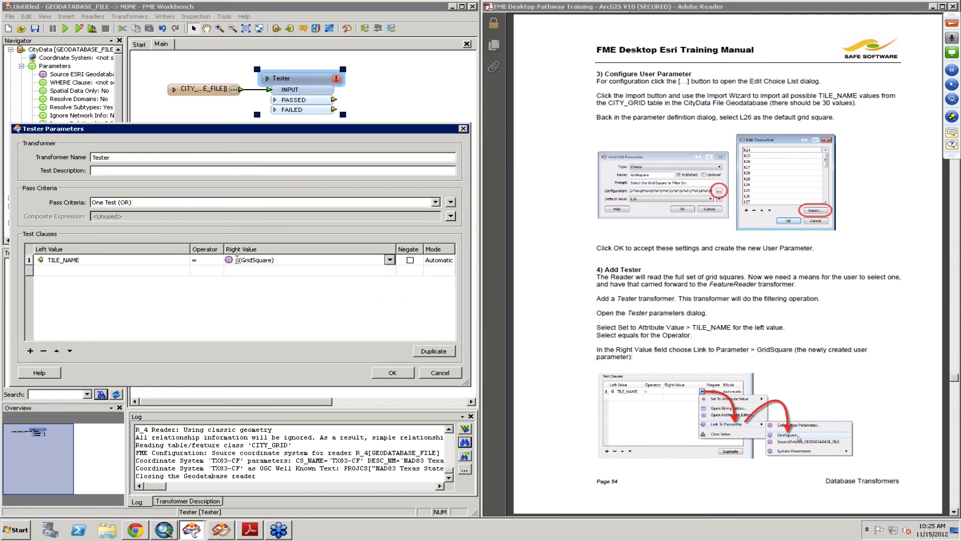
{"action": "left_click", "coordinate": [394, 374]}
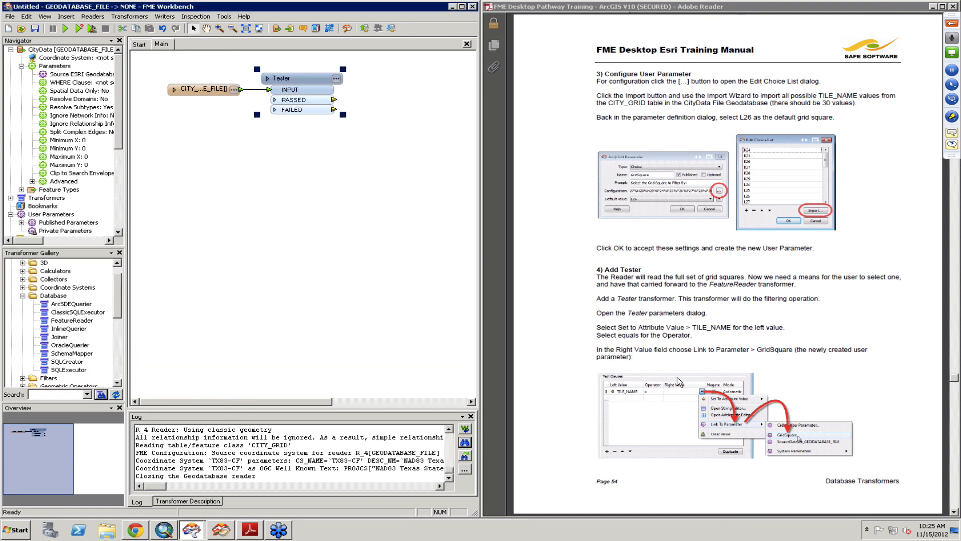
- Connect Inspectors to the Tester's PASSED and FAILED output ports
{"action": "left_click", "coordinate": [752, 346]}
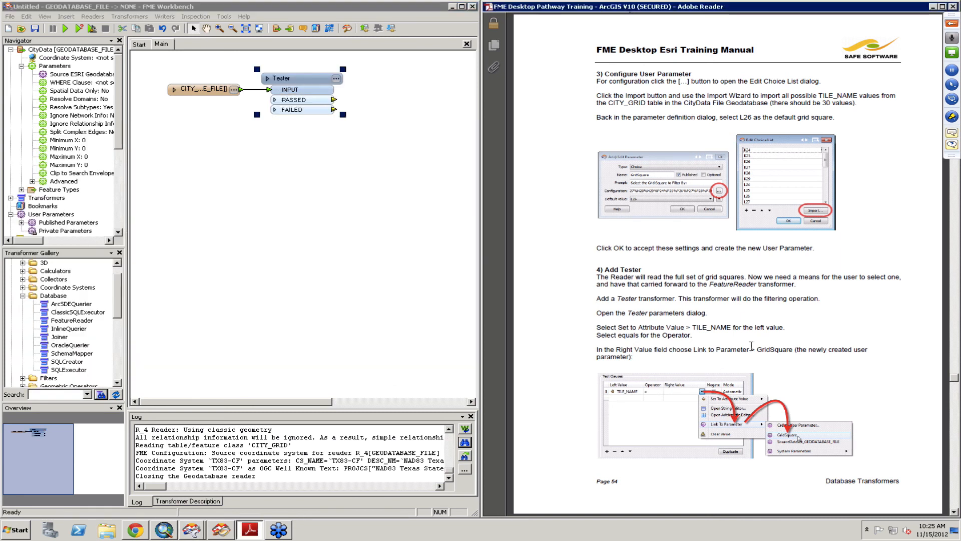
{"action": "scroll", "coordinate": [751, 346], "scroll_direction": "down", "scroll_amount": 3}
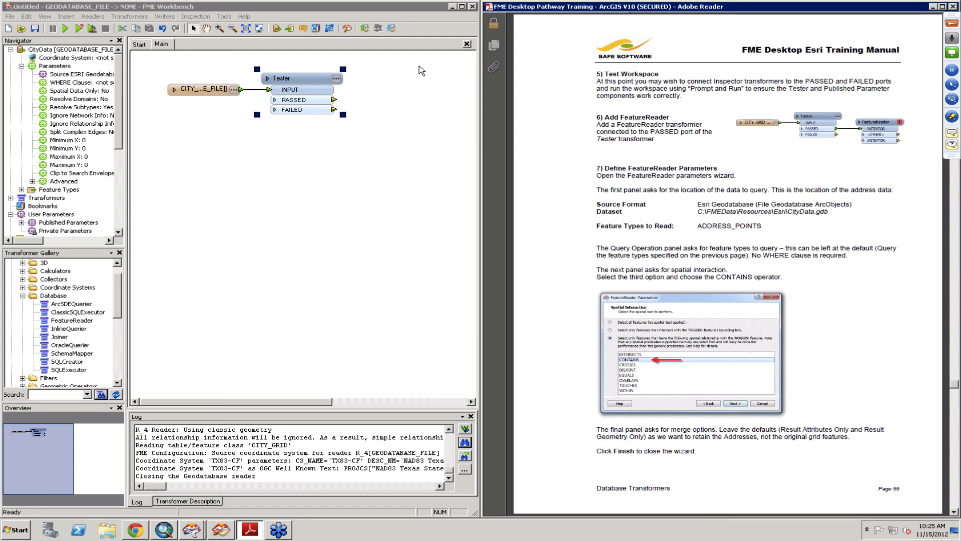
{"action": "right_click", "coordinate": [303, 83]}
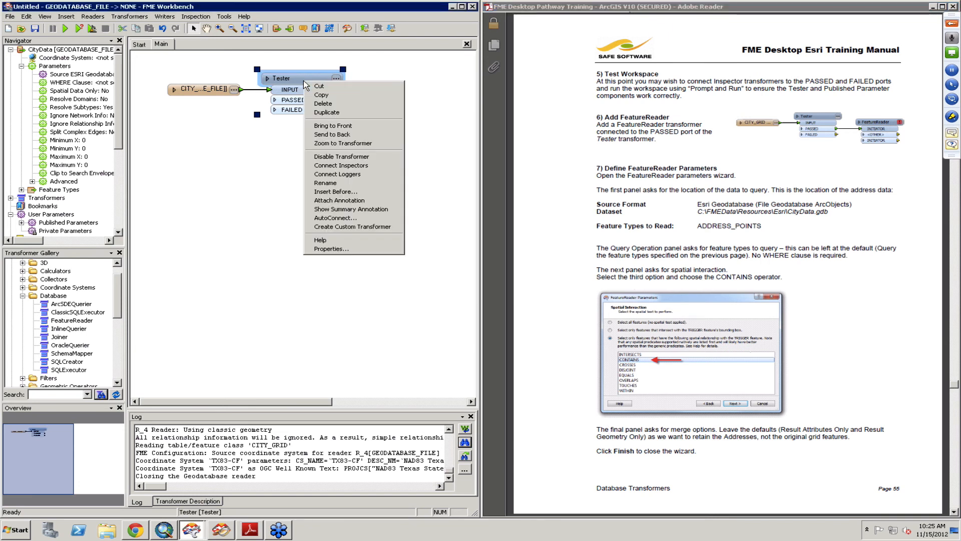
{"action": "left_click", "coordinate": [351, 143]}
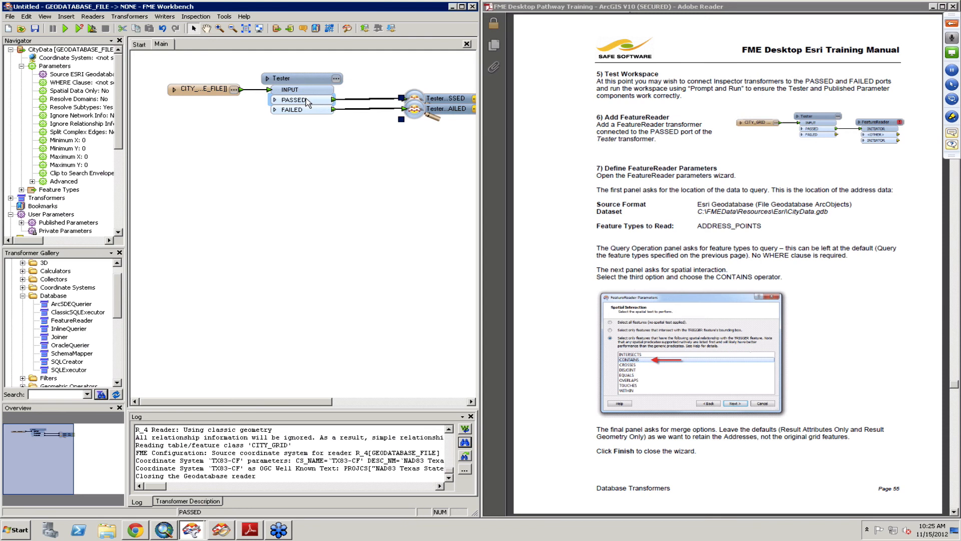
- Run the workspace, choosing K28 as the grid square to filter by
{"action": "left_click", "coordinate": [78, 30]}
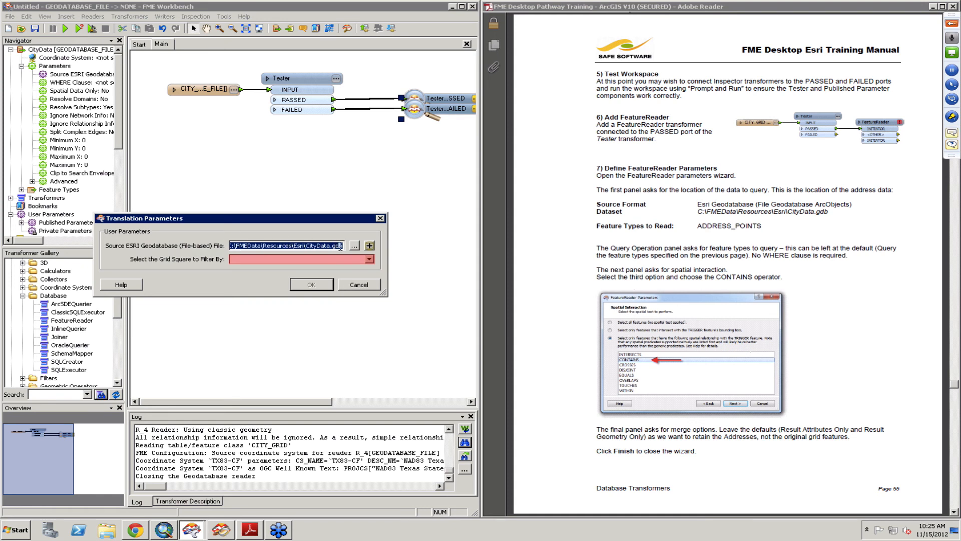
{"action": "left_click", "coordinate": [370, 259]}
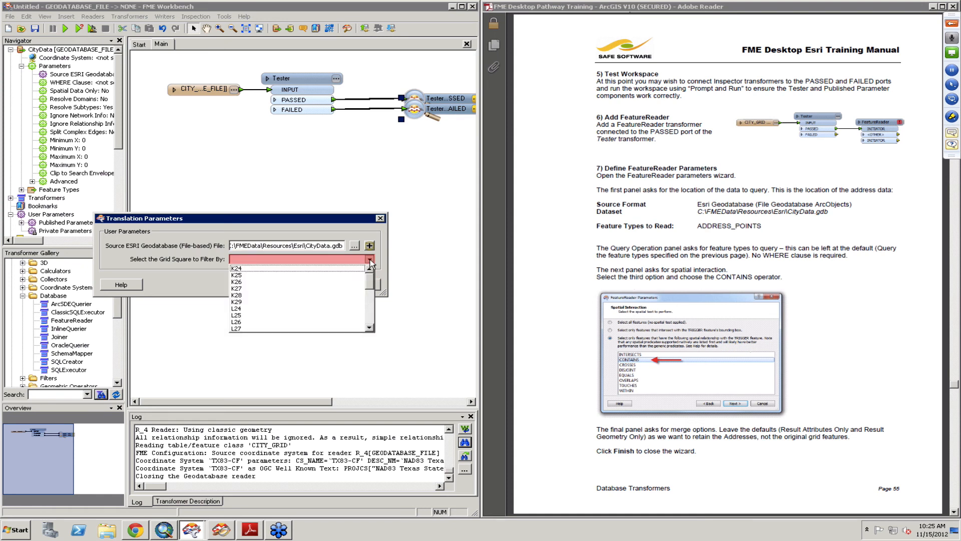
{"action": "left_click", "coordinate": [294, 295]}
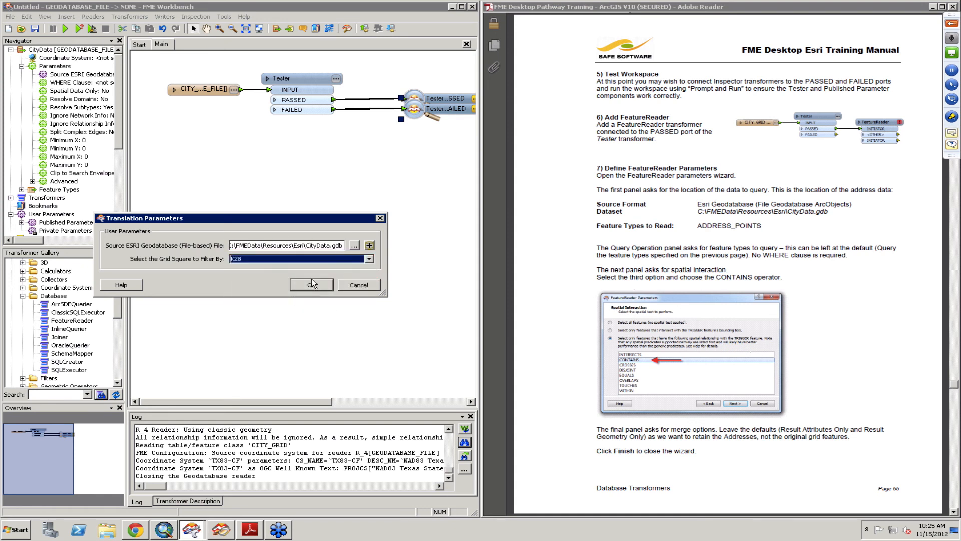
{"action": "left_click", "coordinate": [313, 284]}
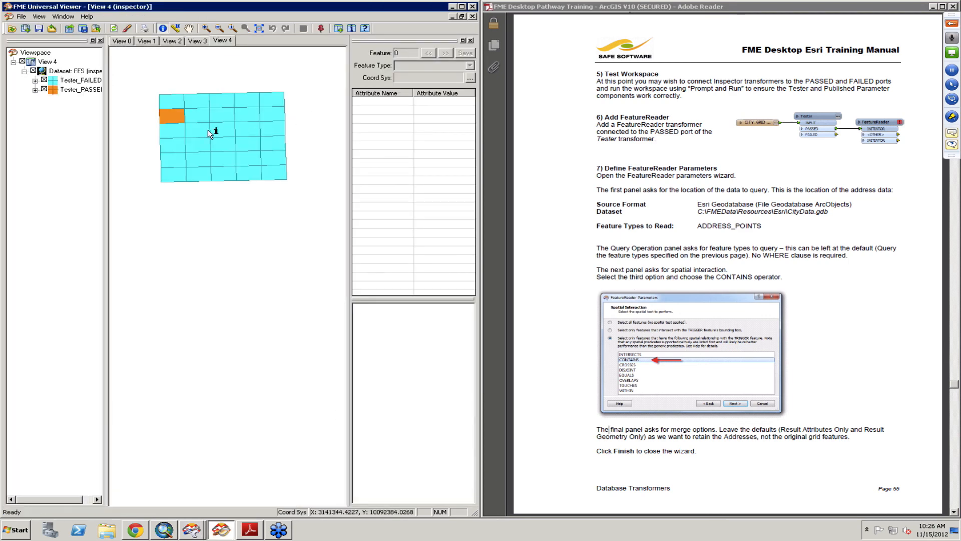
- Inspect the passed grid square's attributes in the viewer, then return to the workspace
{"action": "left_click", "coordinate": [173, 116]}
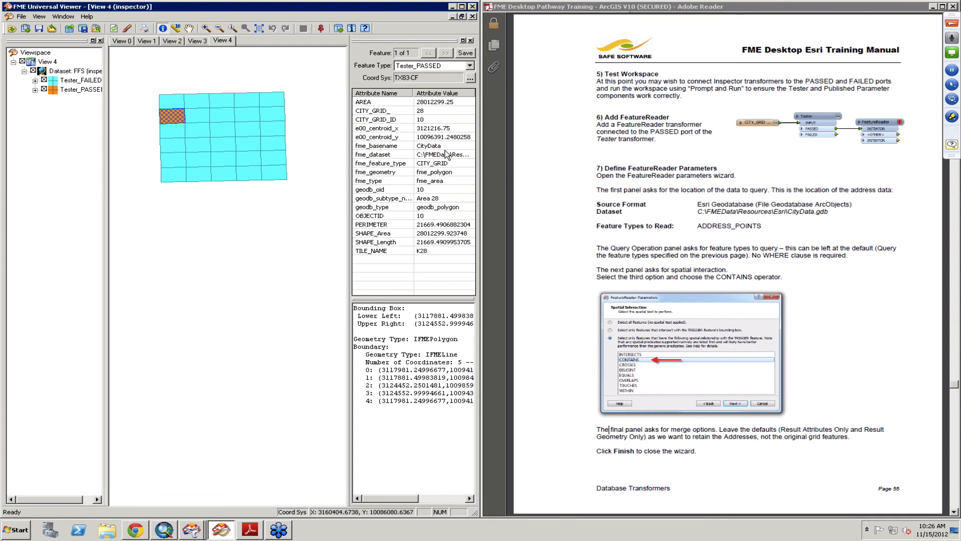
{"action": "left_click", "coordinate": [430, 251]}
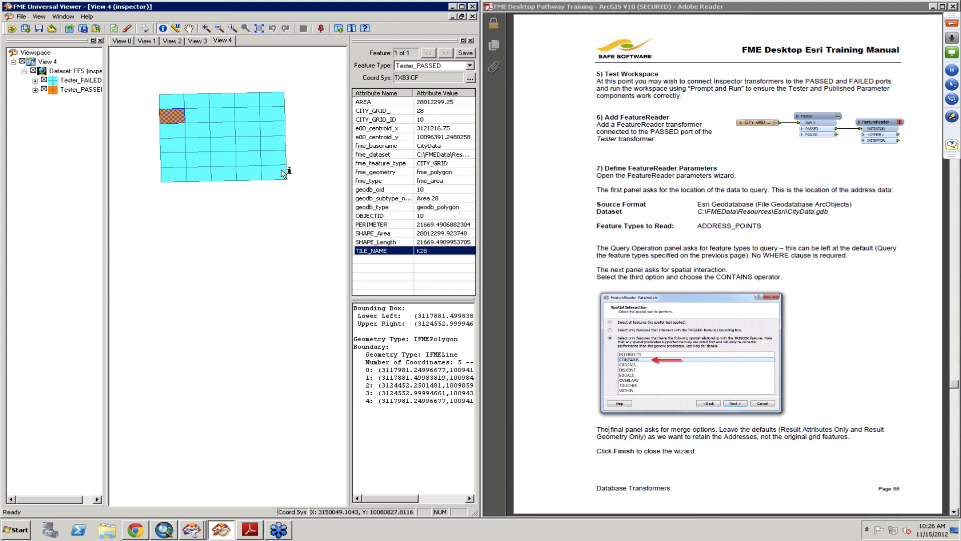
{"action": "left_click", "coordinate": [453, 7]}
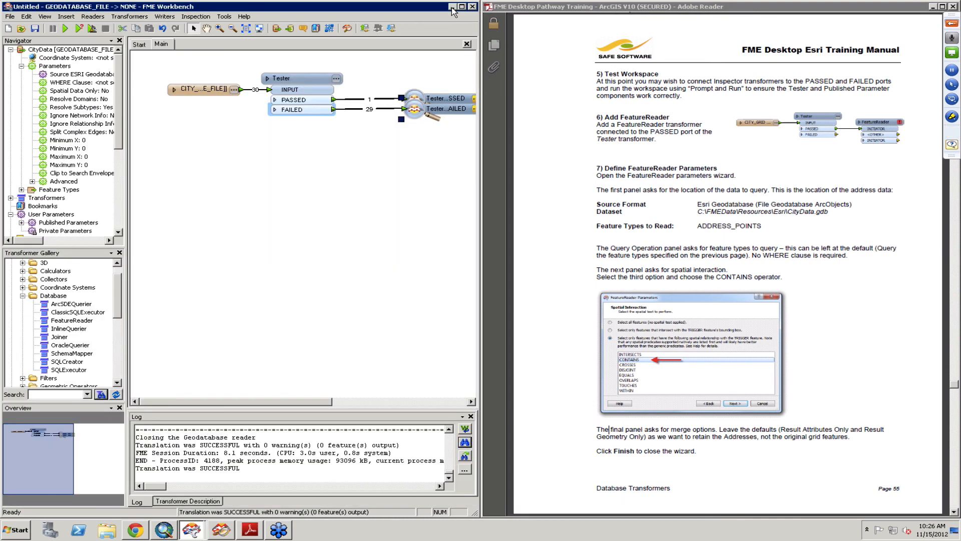
- Select and delete the two Inspector transformers
{"action": "left_click", "coordinate": [422, 101]}
{"action": "left_click_drag", "start_coordinate": [379, 71], "coordinate": [536, 171]}
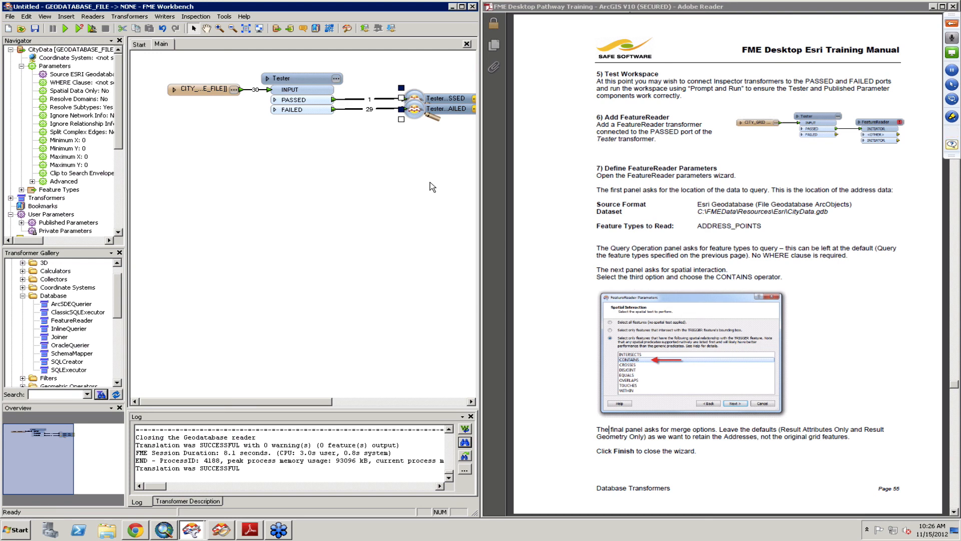
{"action": "key", "text": "Delete"}
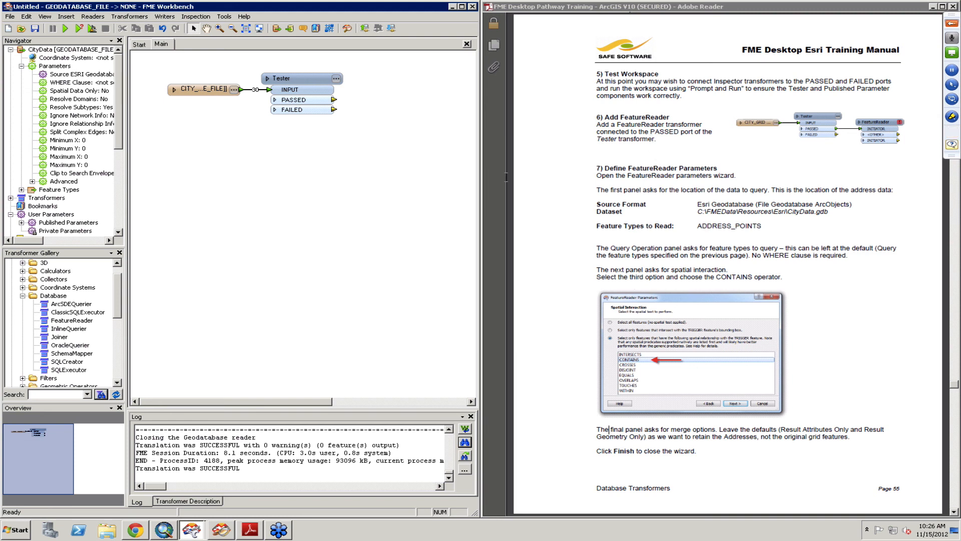
- Add a FeatureReader transformer connected to the Tester's PASSED port
{"action": "left_click", "coordinate": [314, 83]}
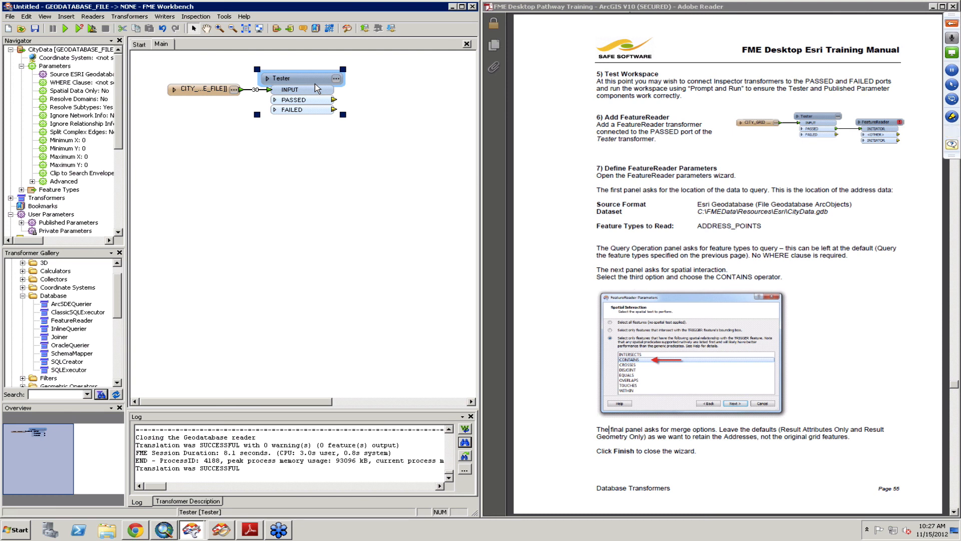
{"action": "type", "text": "feature"}
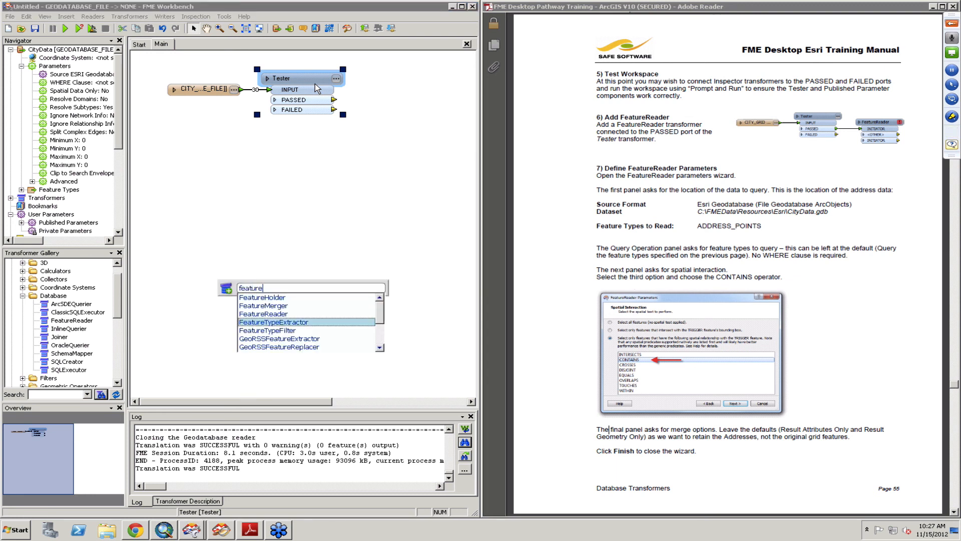
{"action": "key", "text": "Up"}
{"action": "key", "text": "Return"}
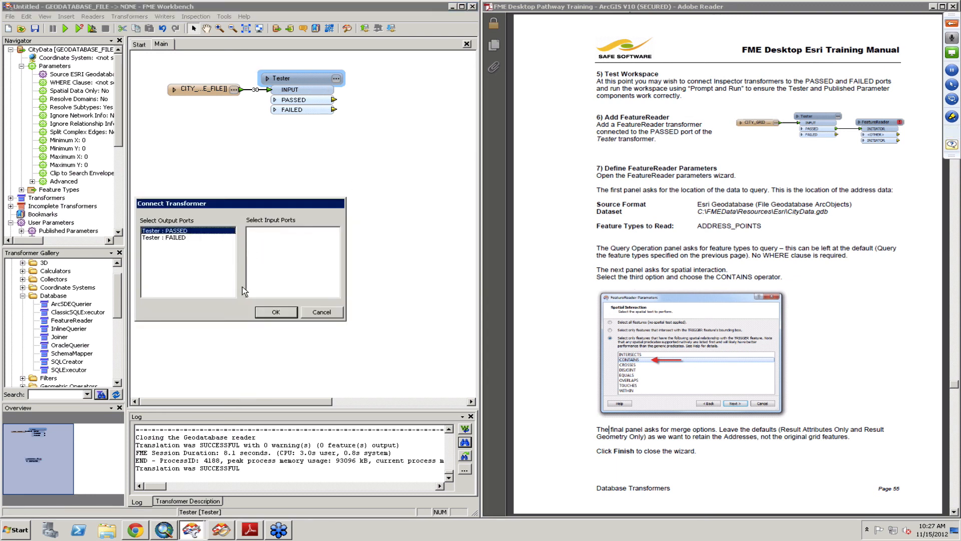
{"action": "left_click", "coordinate": [275, 312]}
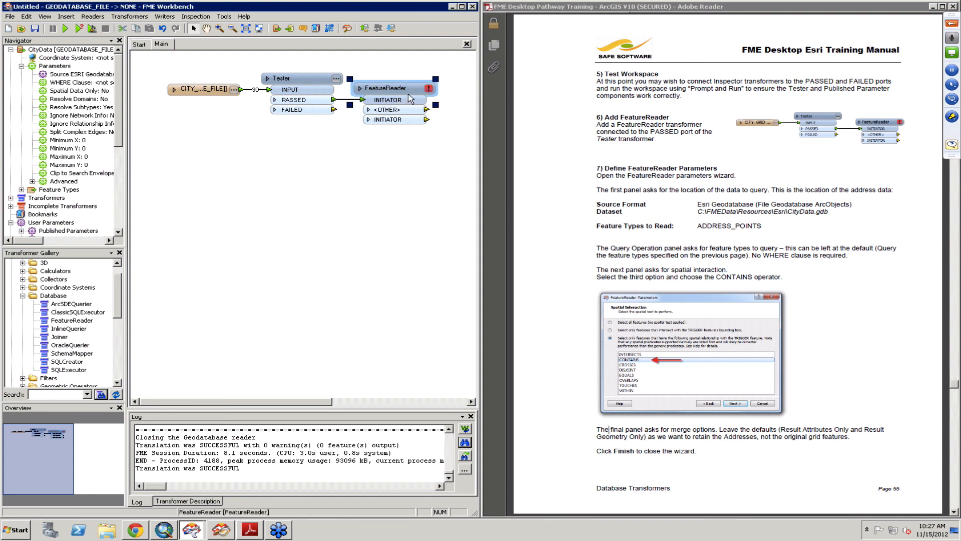
- Open the FeatureReader parameters and set the format to Esri Geodatabase (File Geodatabase ArcObjects)
{"action": "double_click", "coordinate": [410, 99]}
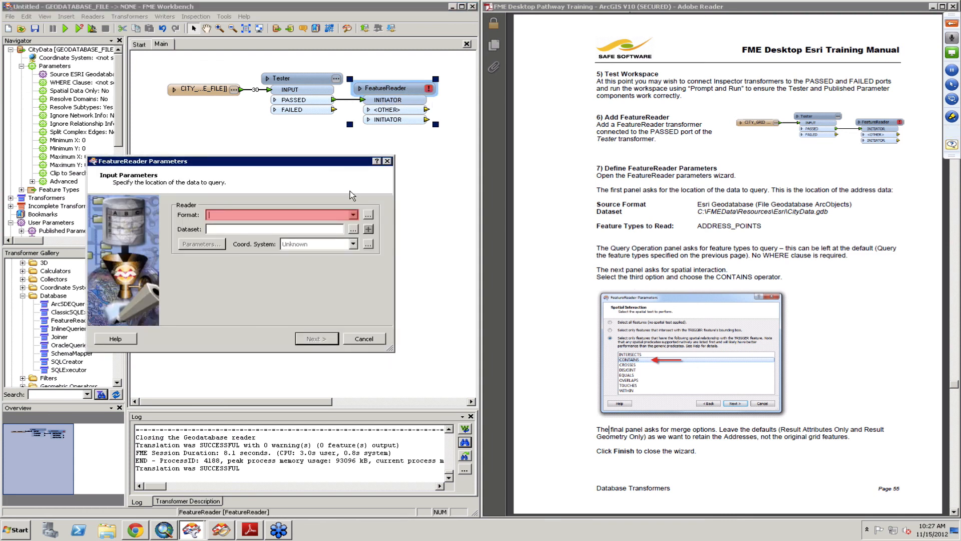
{"action": "left_click", "coordinate": [354, 215]}
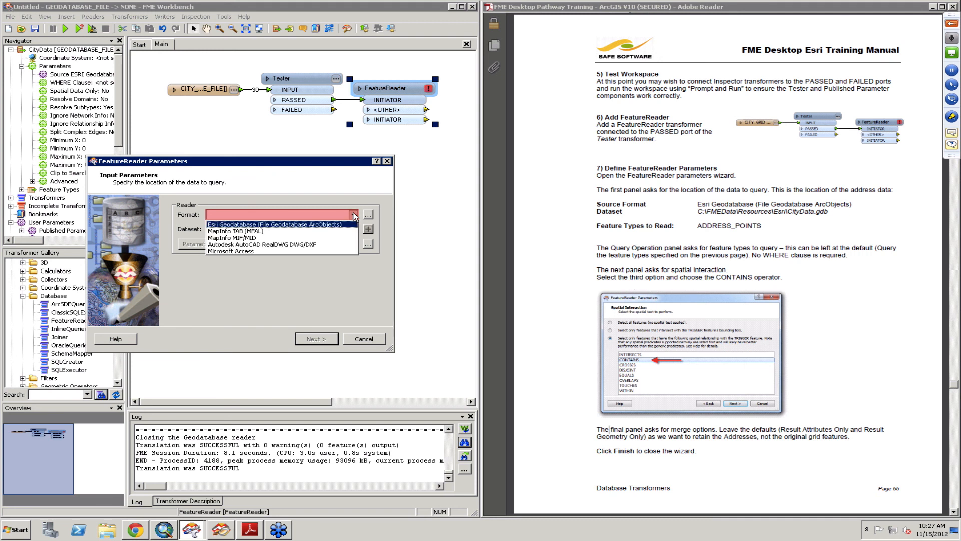
{"action": "left_click", "coordinate": [322, 225]}
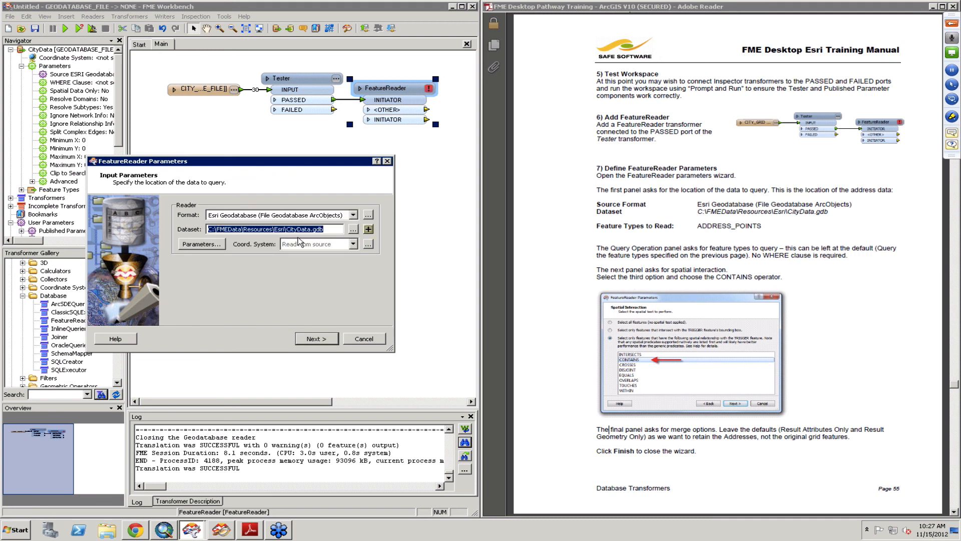
- Open the reader parameters and change the table list from CITY_GRID to ADDRESS_POINTS
{"action": "left_click", "coordinate": [210, 244]}
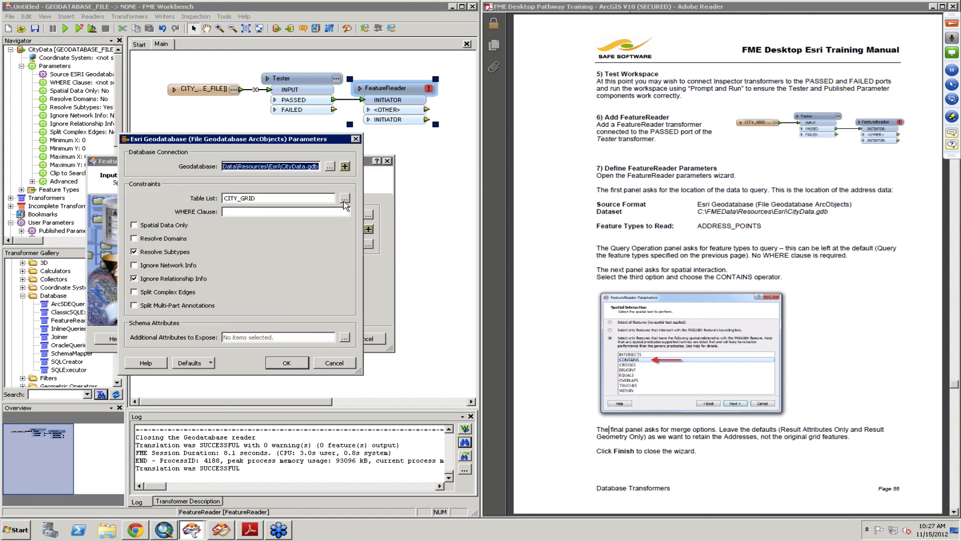
{"action": "left_click", "coordinate": [344, 199]}
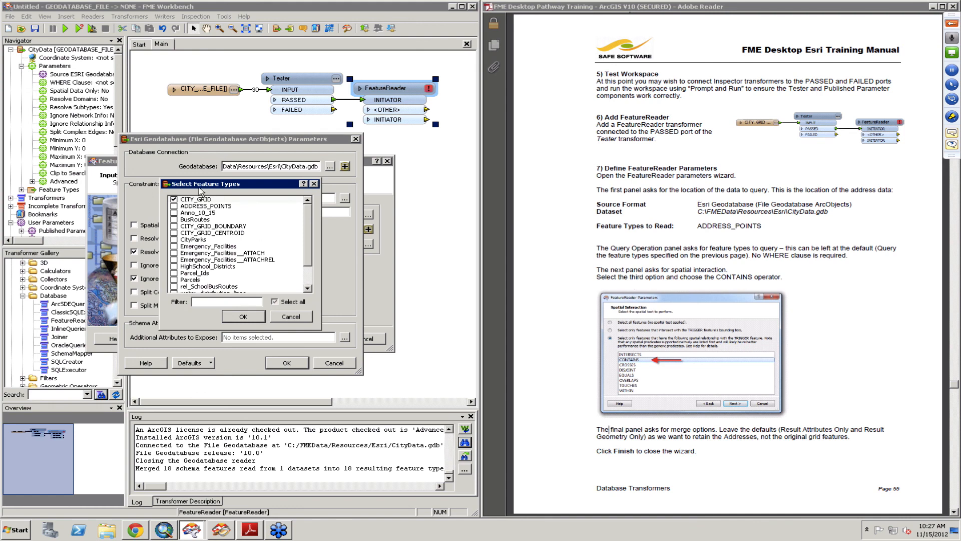
{"action": "left_click", "coordinate": [173, 200]}
{"action": "left_click", "coordinate": [174, 205]}
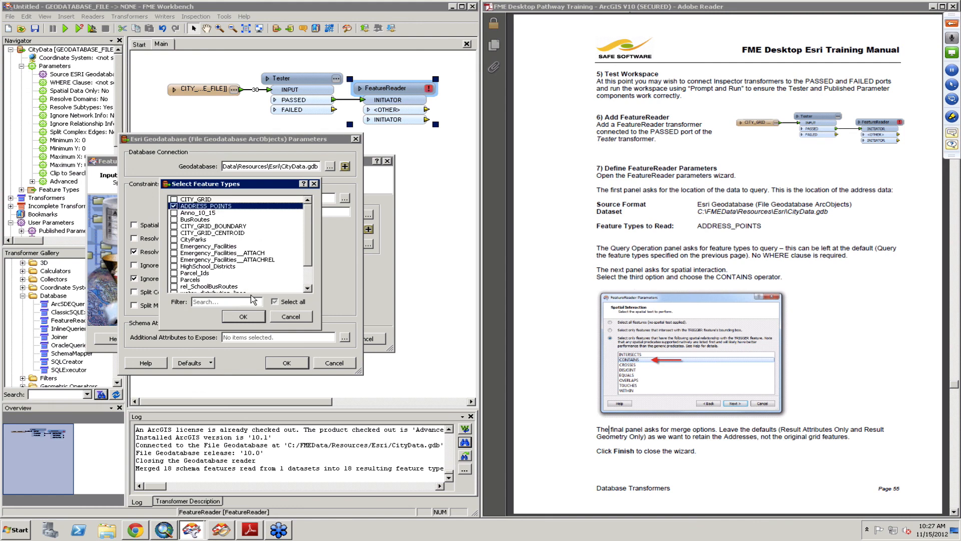
{"action": "left_click", "coordinate": [256, 317]}
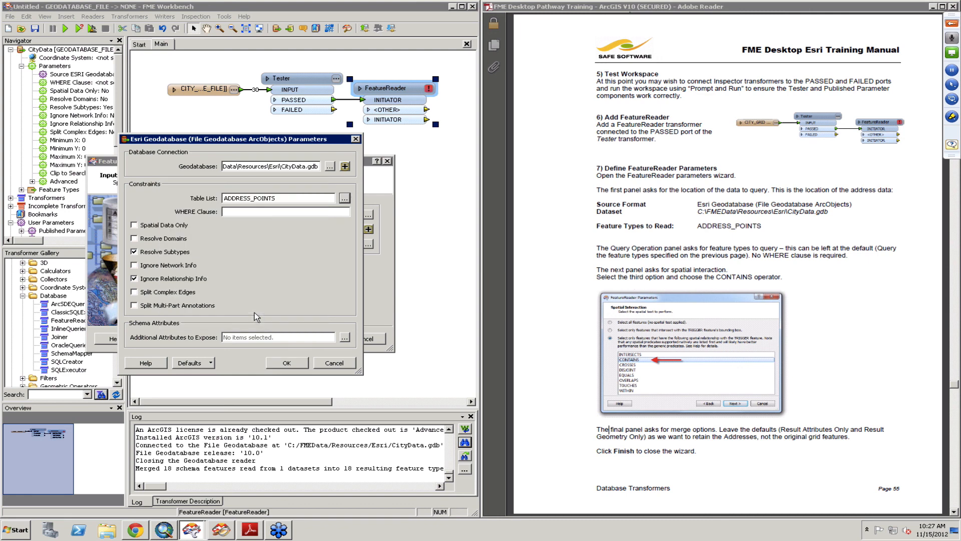
- Finish the FeatureReader wizard, keeping the default query and selecting only features the INITIATOR CONTAINS, with default merge options
{"action": "left_click", "coordinate": [286, 363]}
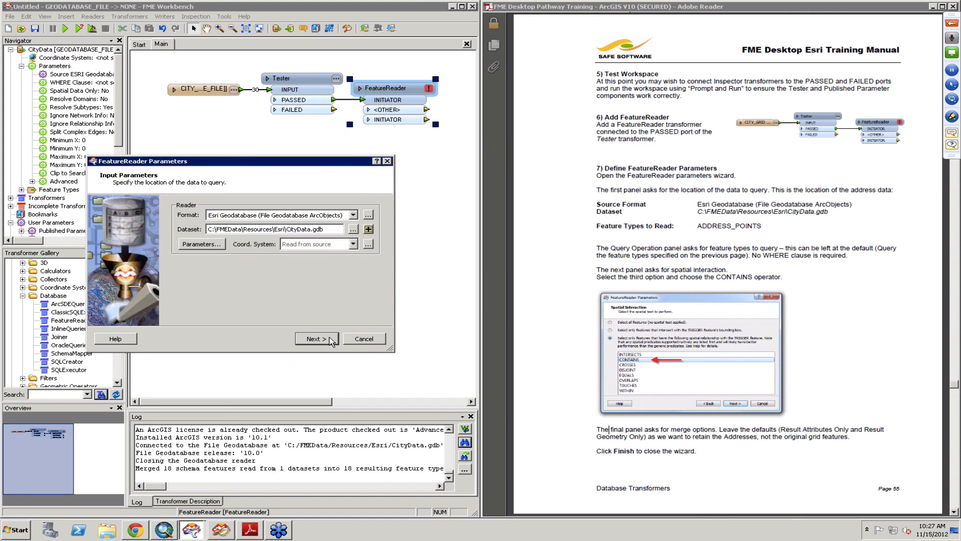
{"action": "left_click", "coordinate": [330, 342]}
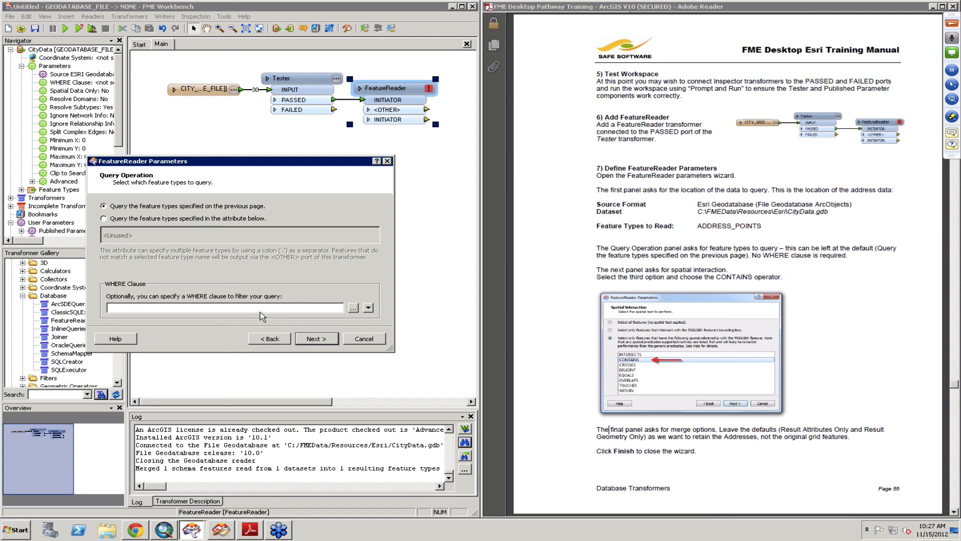
{"action": "left_click", "coordinate": [311, 343]}
{"action": "left_click", "coordinate": [311, 344]}
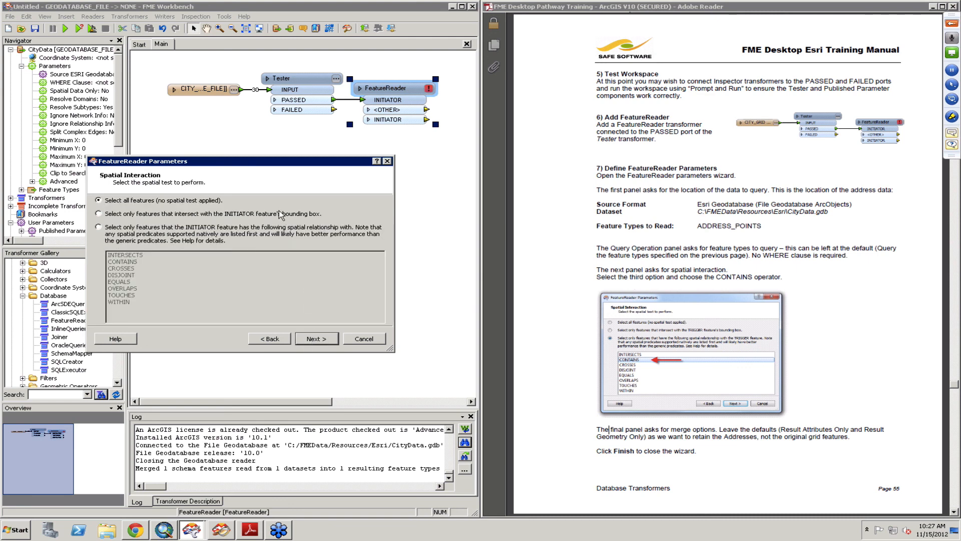
{"action": "left_click", "coordinate": [156, 230]}
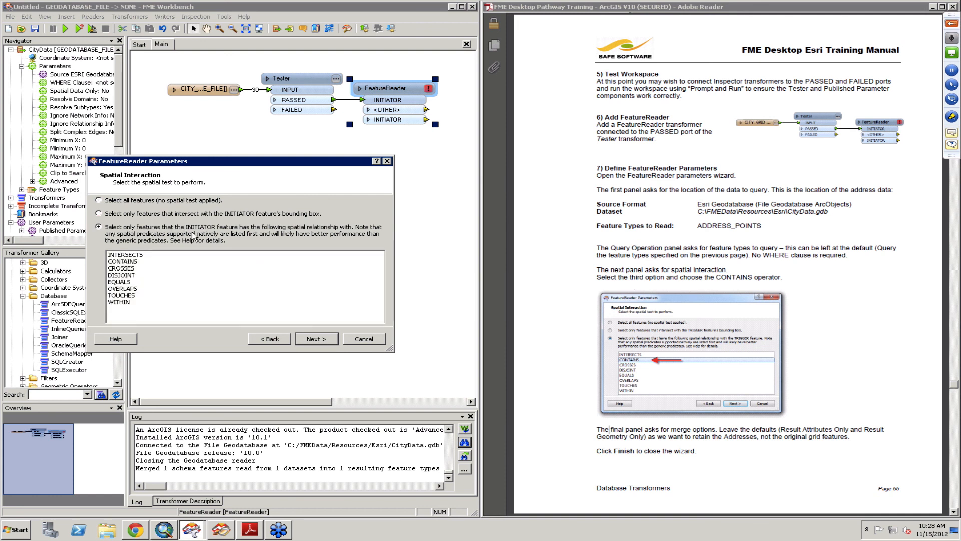
{"action": "left_click", "coordinate": [122, 262]}
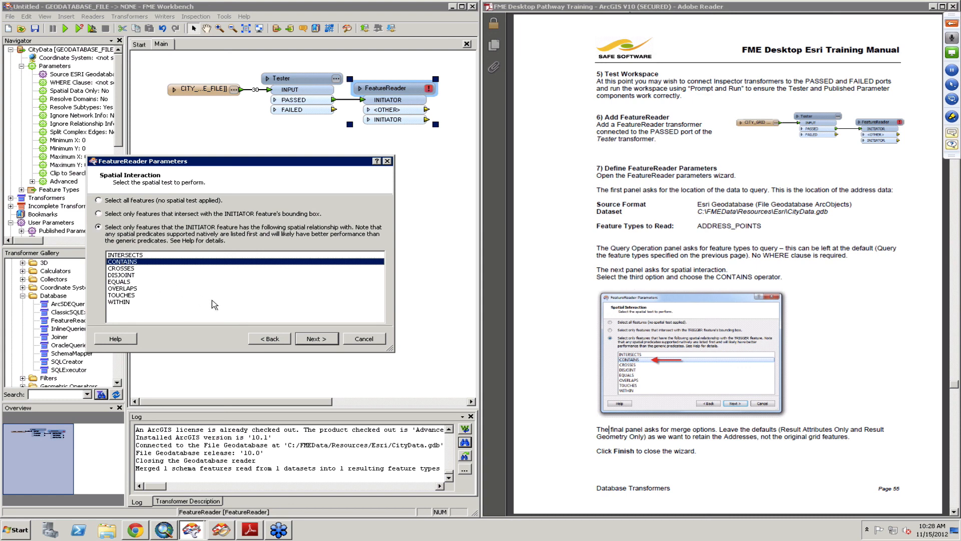
{"action": "left_click", "coordinate": [316, 339]}
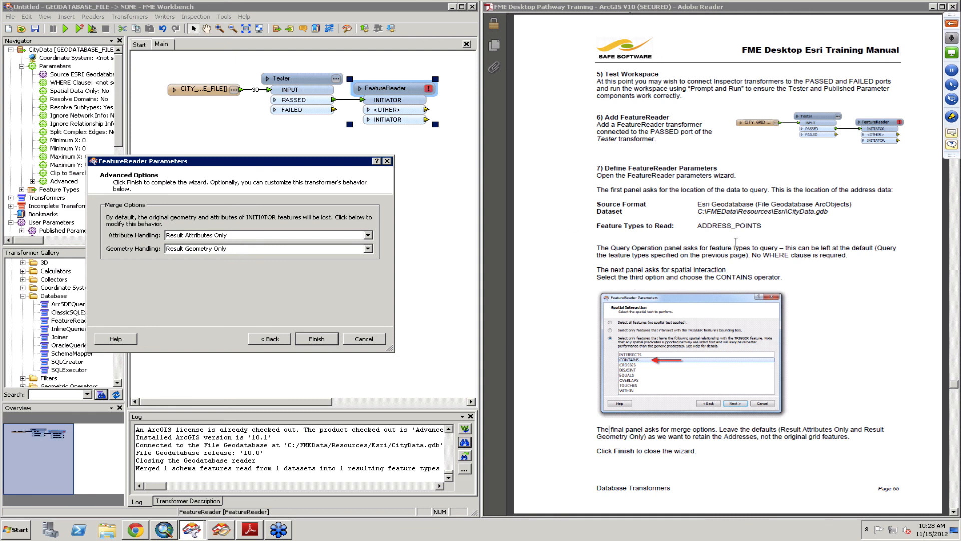
{"action": "left_click", "coordinate": [320, 344]}
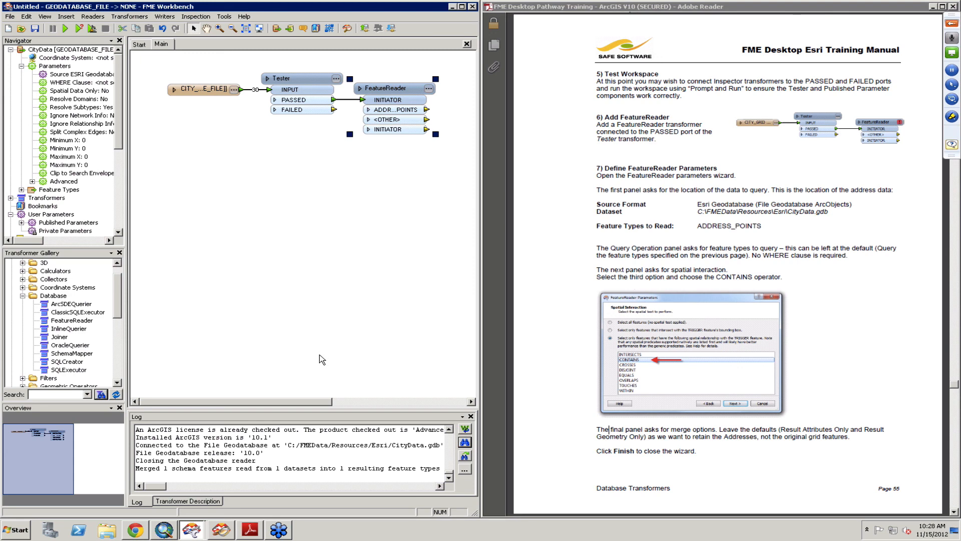
- Connect Inspectors to all of the FeatureReader's output ports
{"action": "left_click", "coordinate": [588, 365]}
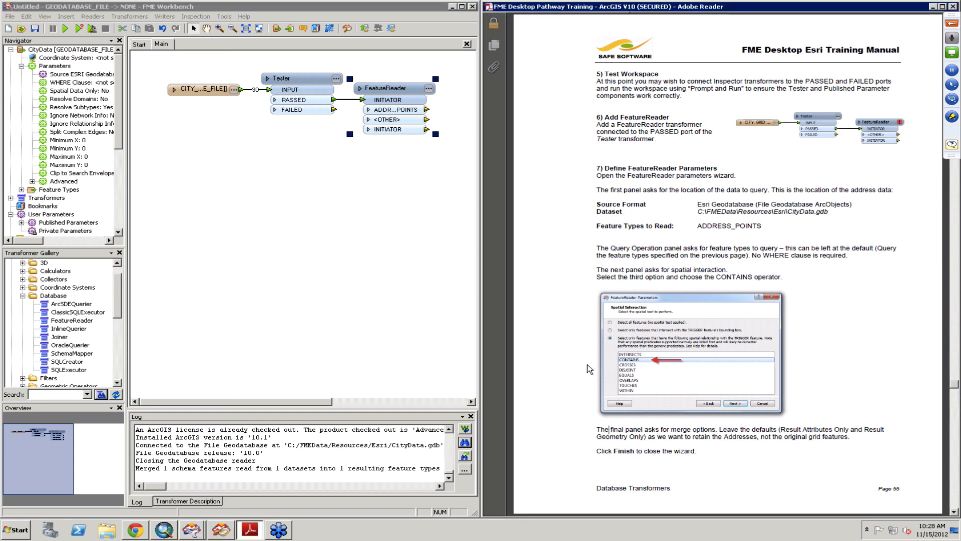
{"action": "scroll", "coordinate": [588, 365], "scroll_direction": "down", "scroll_amount": 2}
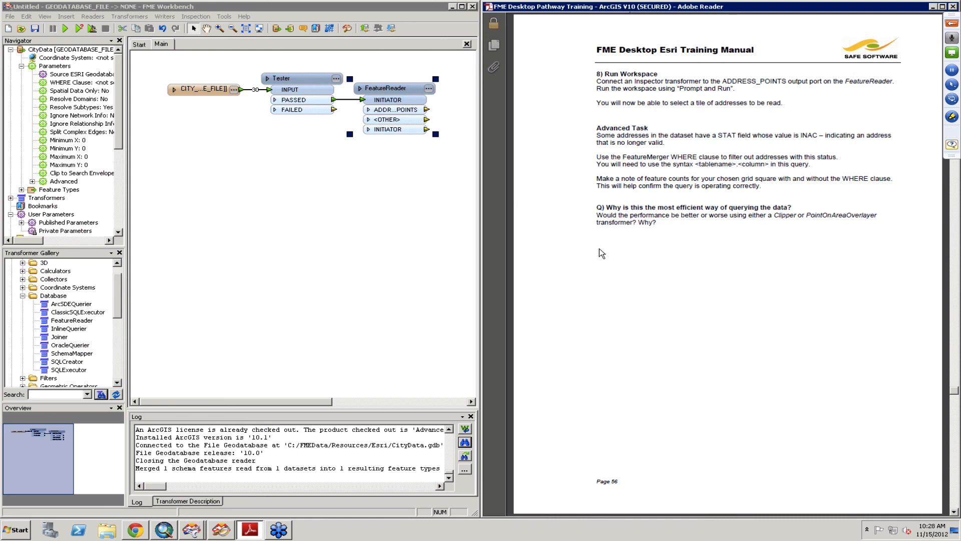
{"action": "left_click_drag", "start_coordinate": [316, 401], "coordinate": [378, 402]}
{"action": "right_click", "coordinate": [279, 89]}
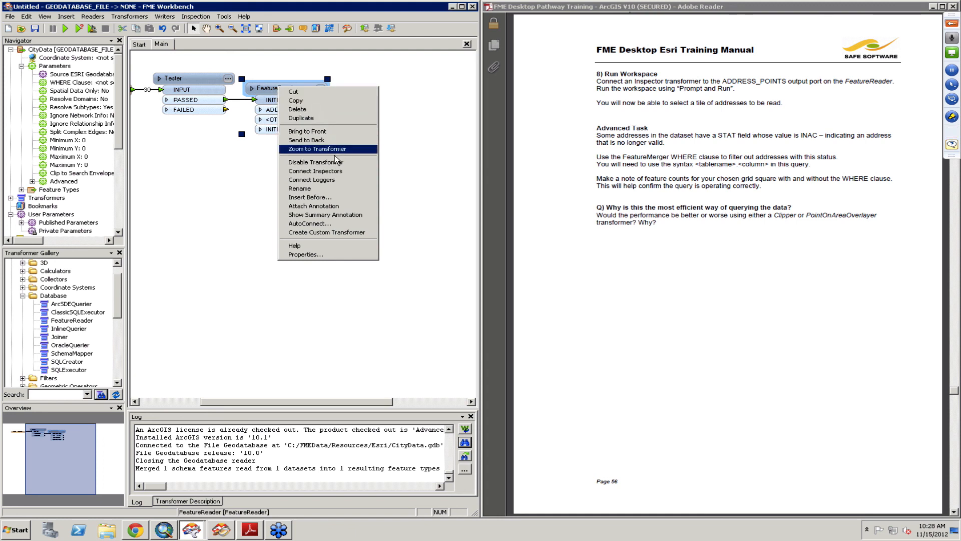
{"action": "left_click", "coordinate": [314, 170]}
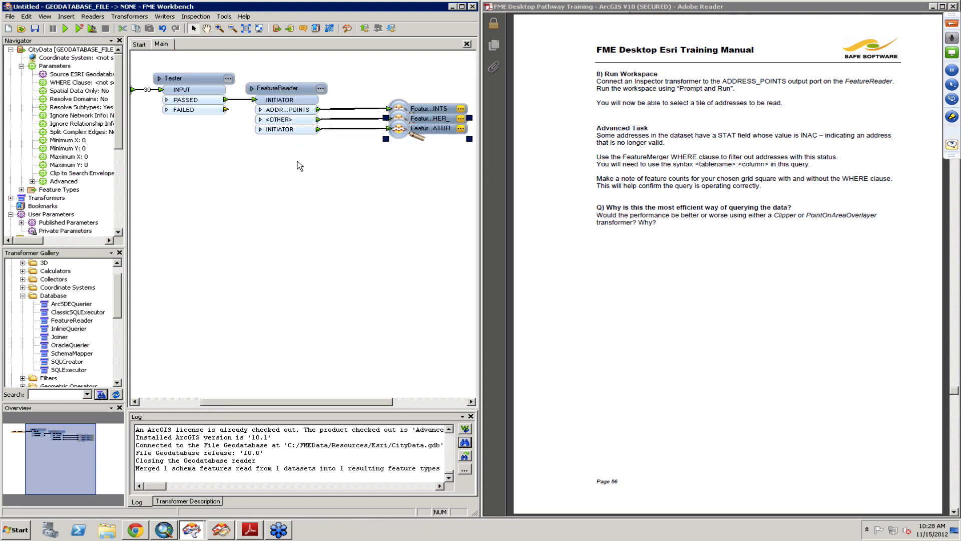
- Run the workspace with prompting, filtering by grid square K28
{"action": "left_click", "coordinate": [65, 29]}
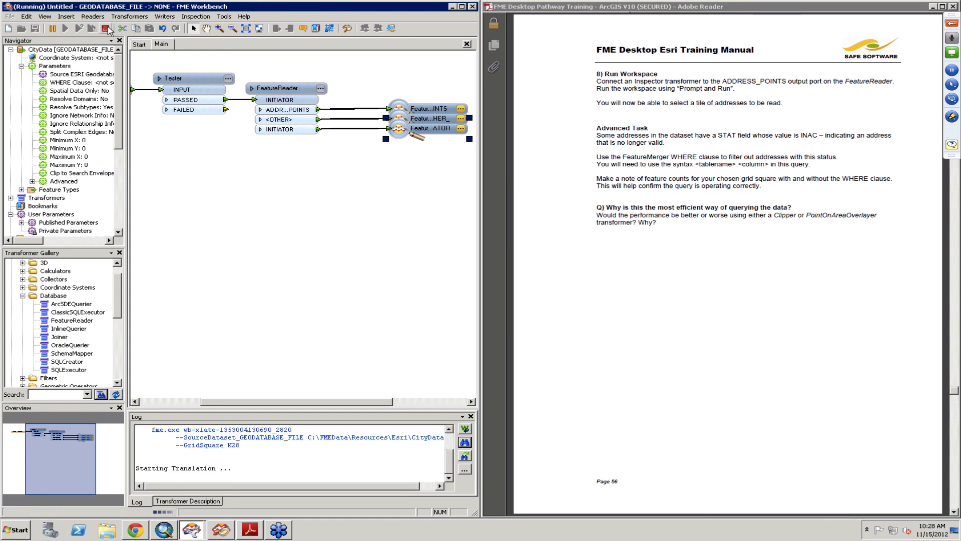
{"action": "left_click", "coordinate": [105, 28]}
{"action": "left_click", "coordinate": [79, 29]}
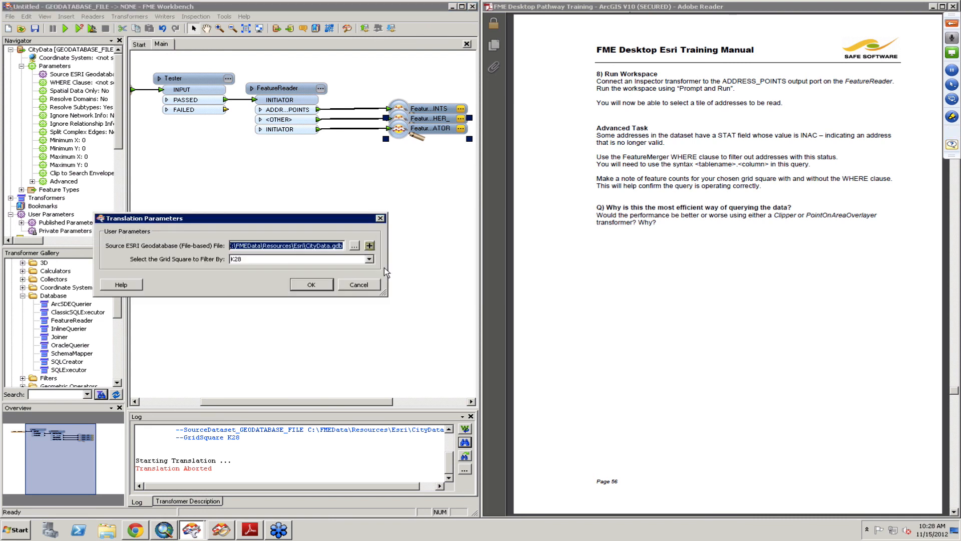
{"action": "left_click", "coordinate": [369, 259]}
{"action": "left_click", "coordinate": [278, 308]}
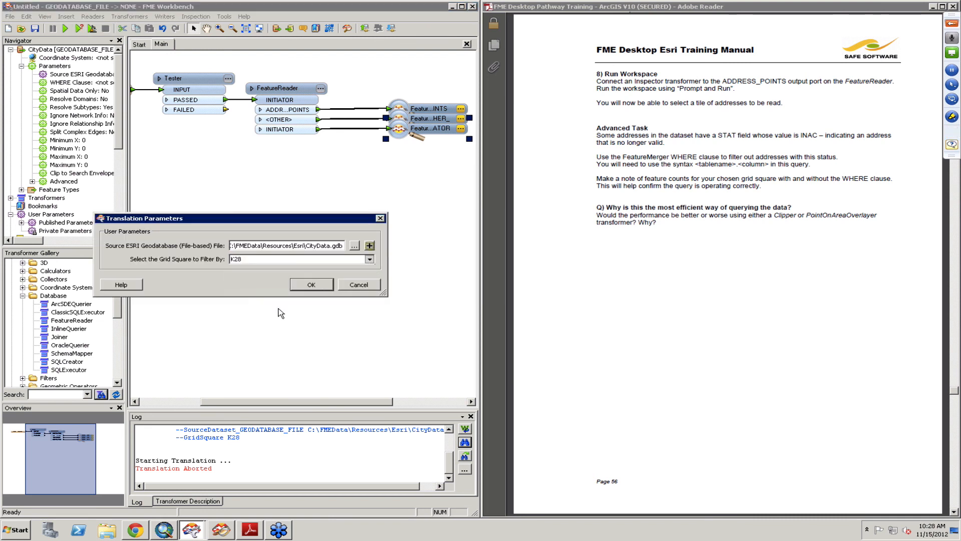
{"action": "left_click", "coordinate": [315, 284]}
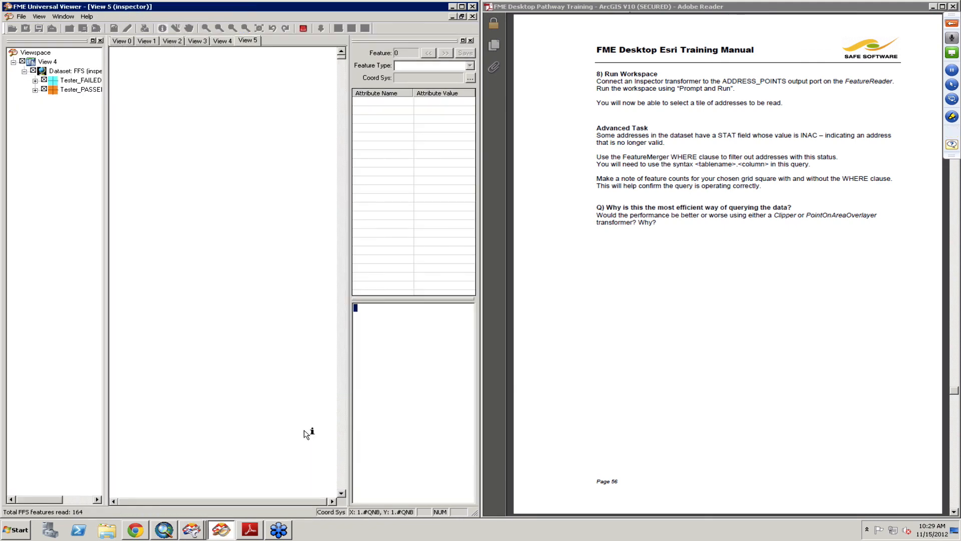
- Return to the workspace and examine the feature counts on each connection
{"action": "left_click", "coordinate": [195, 530]}
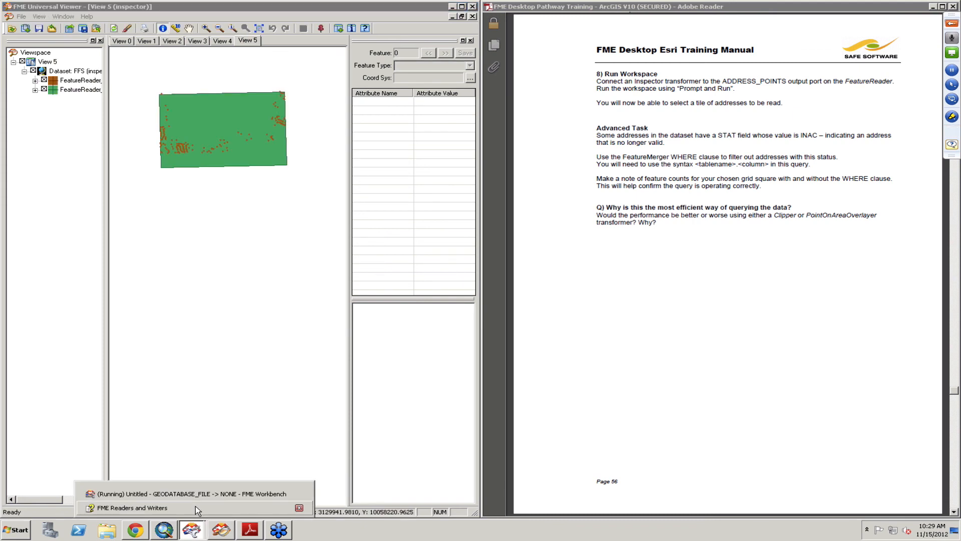
{"action": "left_click", "coordinate": [240, 493]}
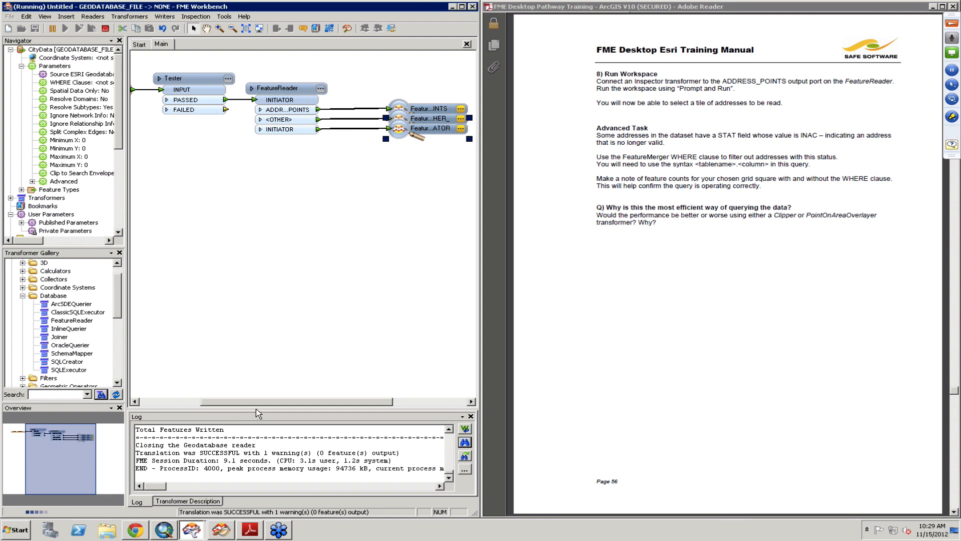
{"action": "left_click_drag", "start_coordinate": [251, 402], "coordinate": [200, 406]}
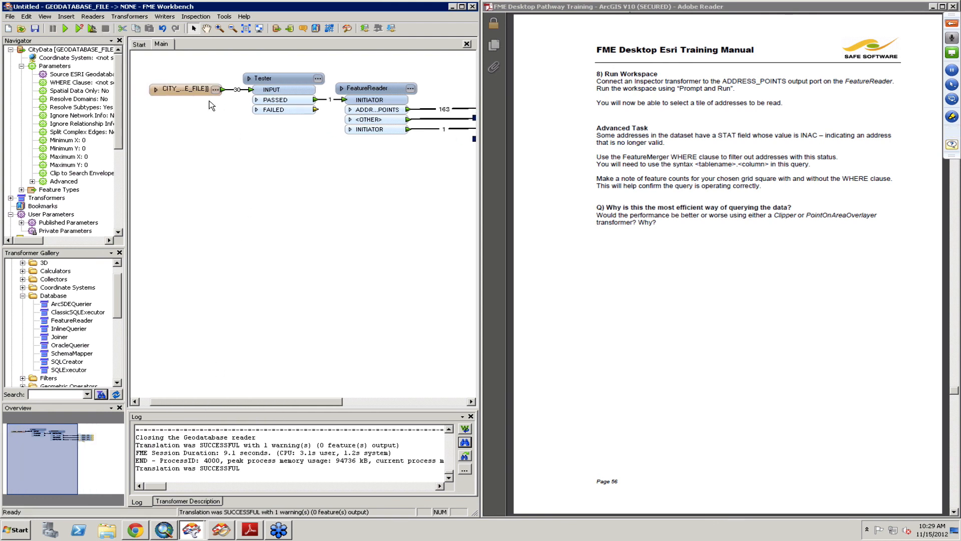
{"action": "left_click", "coordinate": [190, 94]}
{"action": "left_click_drag", "start_coordinate": [184, 89], "coordinate": [168, 89]}
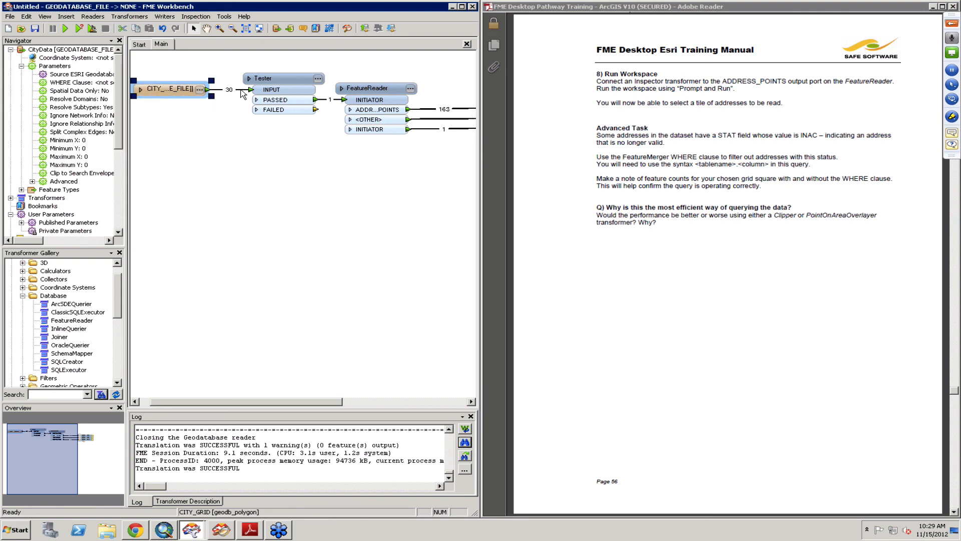
{"action": "left_click", "coordinate": [237, 90]}
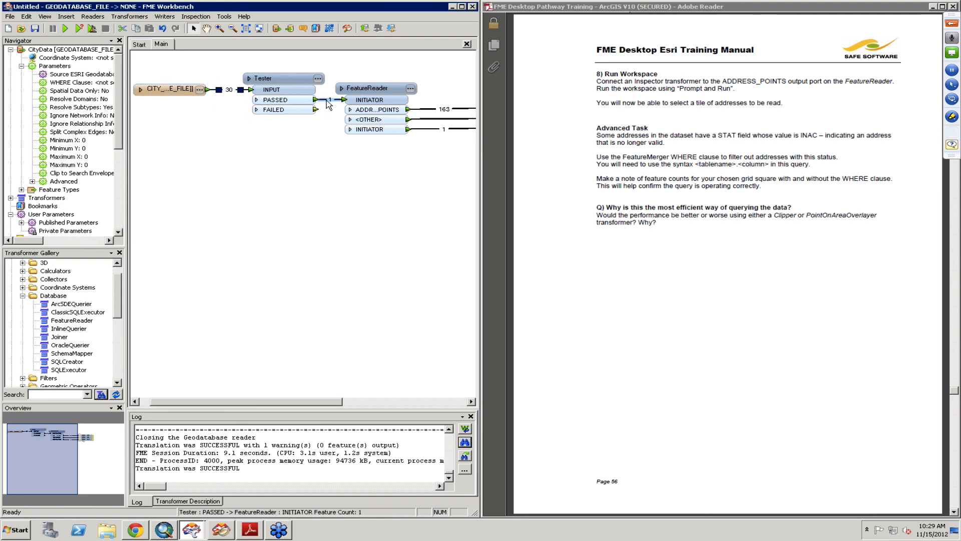
{"action": "left_click", "coordinate": [327, 100]}
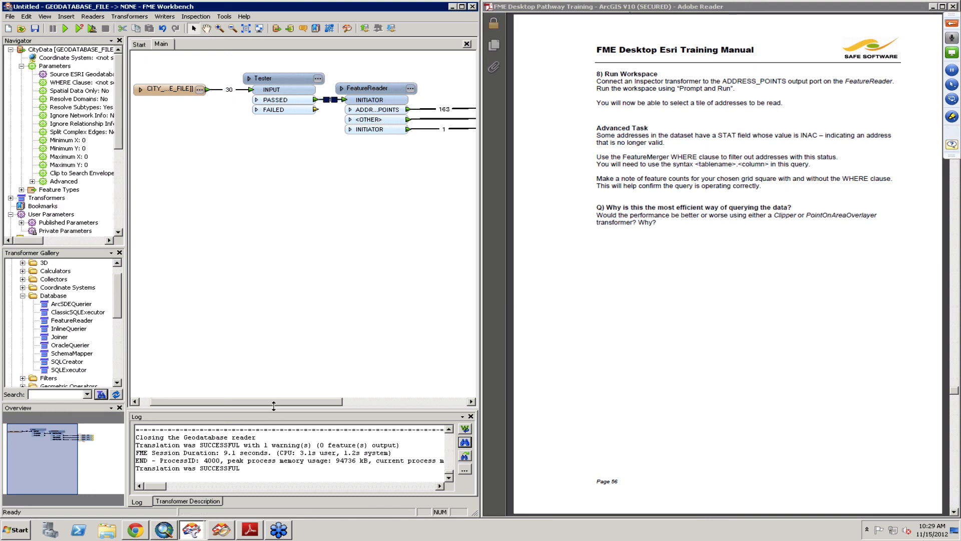
{"action": "left_click_drag", "start_coordinate": [279, 401], "coordinate": [339, 399]}
{"action": "left_click", "coordinate": [338, 110]}
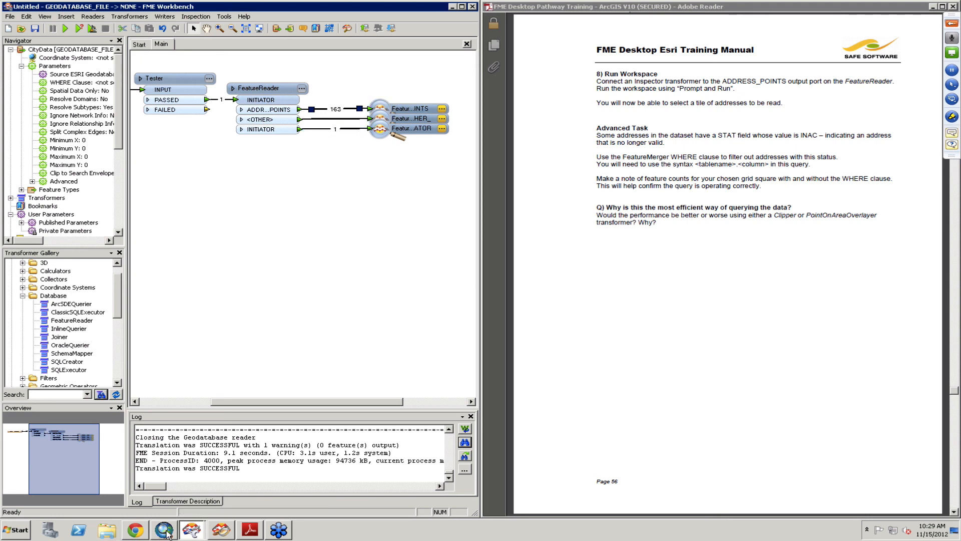
- Inspect the output in the viewer, hiding the grid layer and querying one address point
{"action": "left_click", "coordinate": [219, 532]}
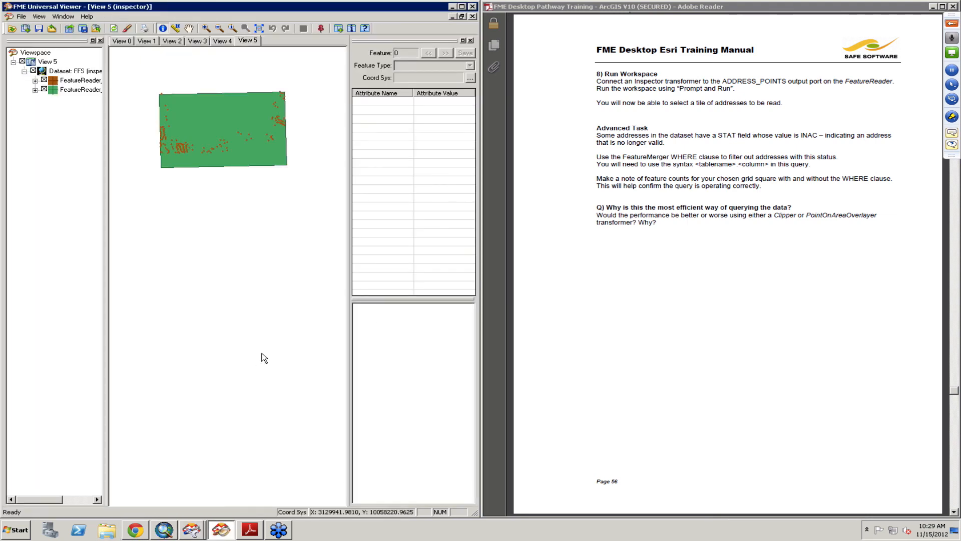
{"action": "left_click", "coordinate": [216, 131]}
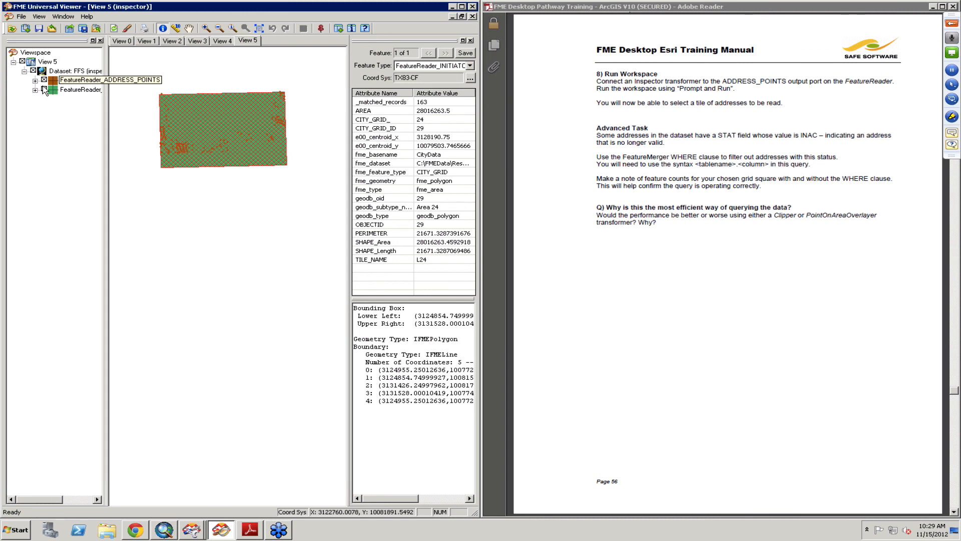
{"action": "left_click_drag", "start_coordinate": [44, 90], "coordinate": [46, 91]}
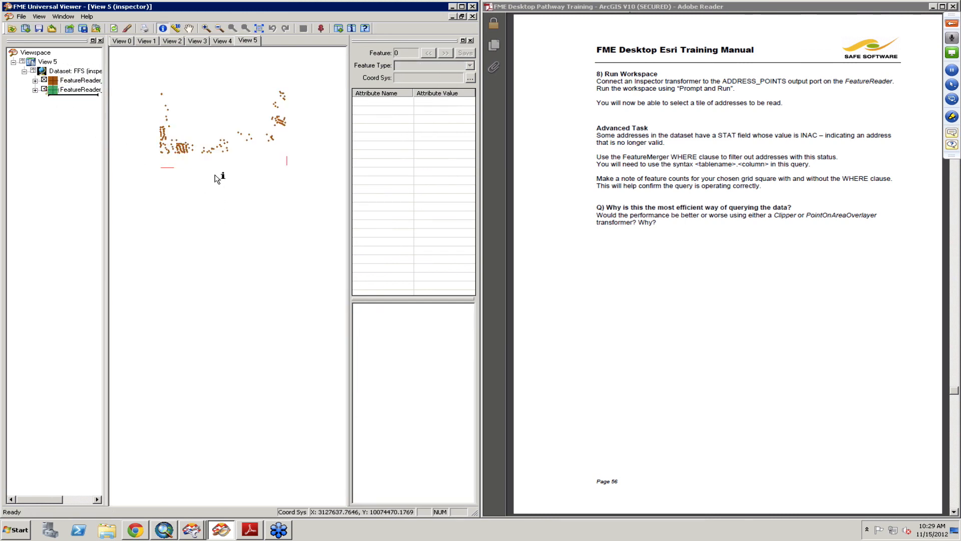
{"action": "left_click", "coordinate": [228, 147]}
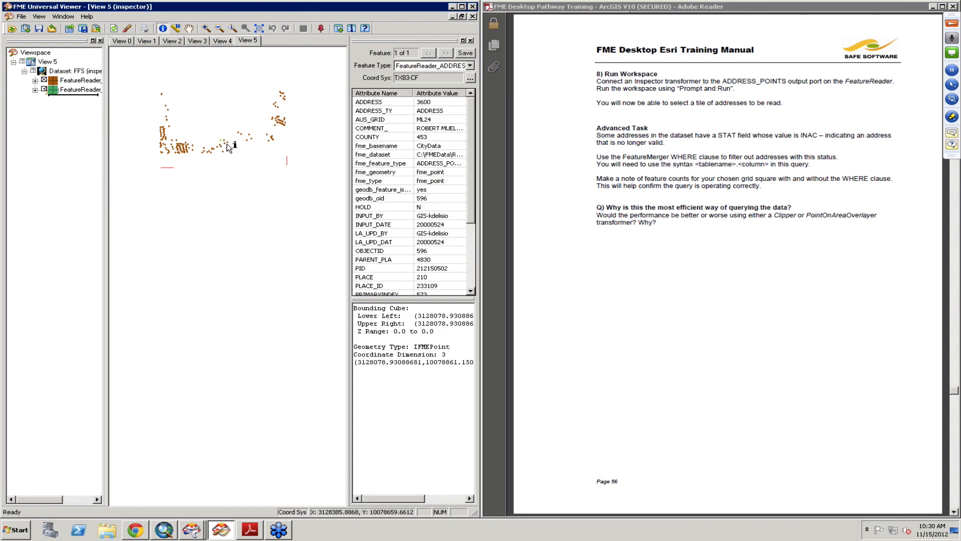
{"action": "left_click", "coordinate": [454, 7]}
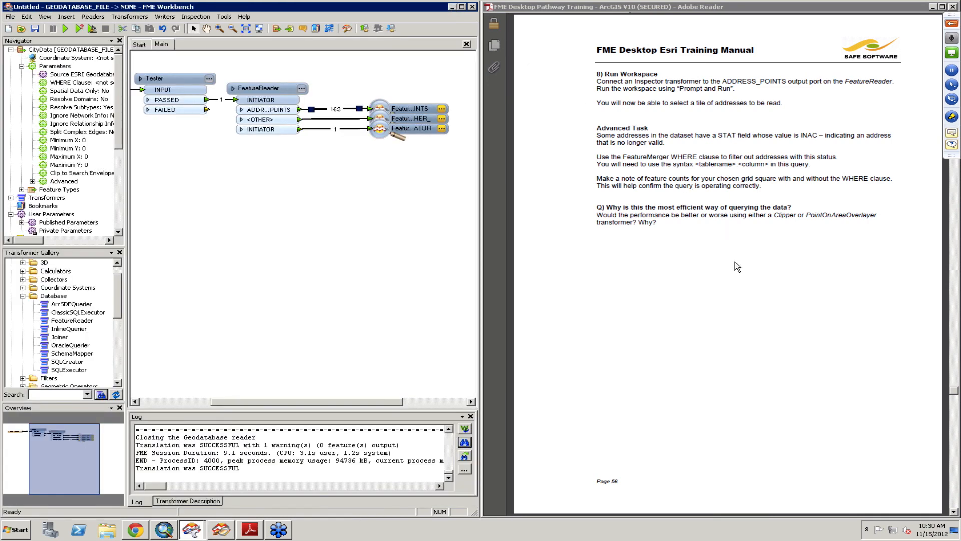
{"action": "left_click", "coordinate": [735, 263]}
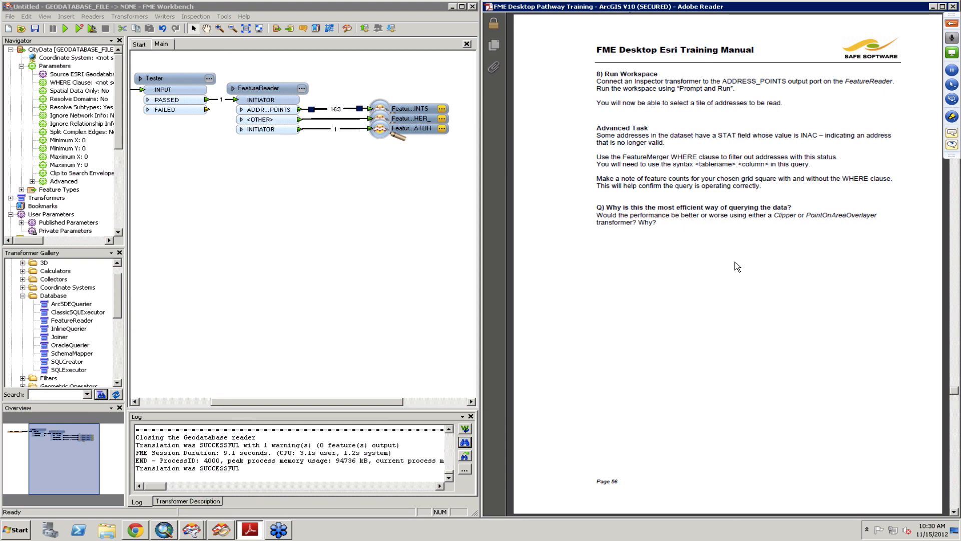
{"action": "scroll", "coordinate": [735, 262], "scroll_direction": "down", "scroll_amount": 1}
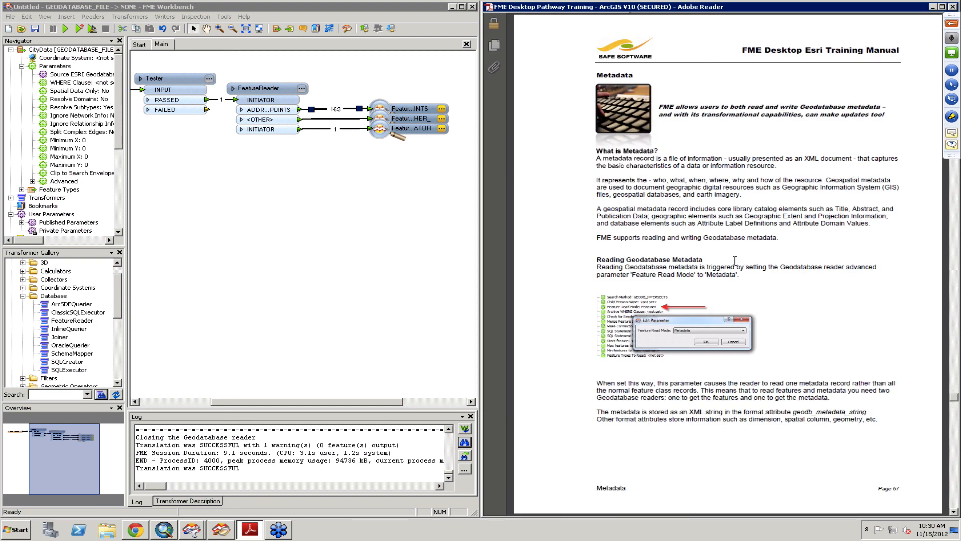